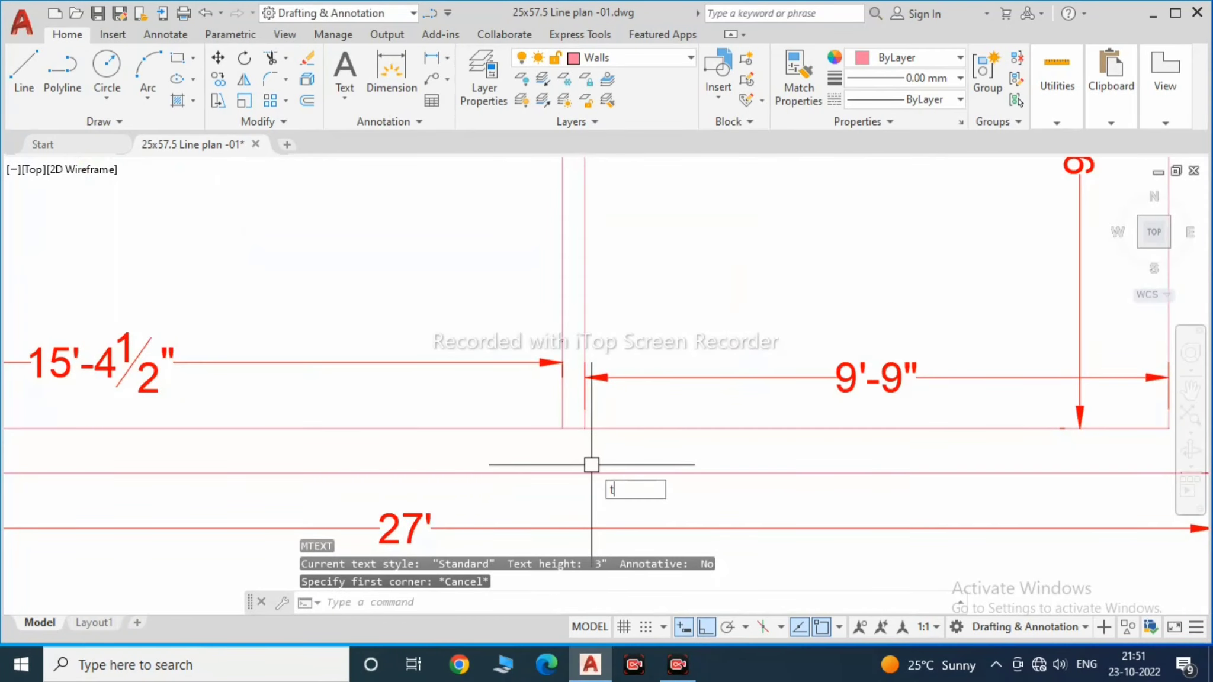
# Step: Start and cancel a command while zooming over the plan
pyautogui.write('r')
pyautogui.press('Return')
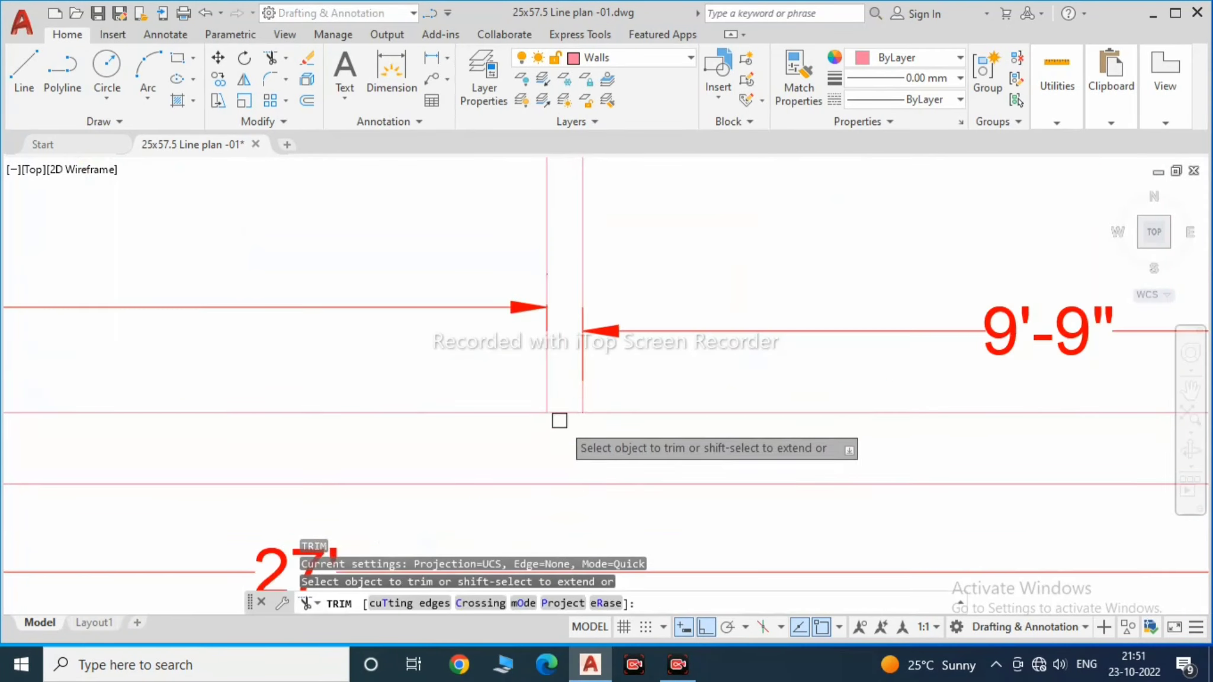
pyautogui.press('Escape')
pyautogui.scroll(-5, 610, 411)
pyautogui.scroll(2, 587, 402)
pyautogui.scroll(2, 596, 407)
pyautogui.scroll(2, 526, 341)
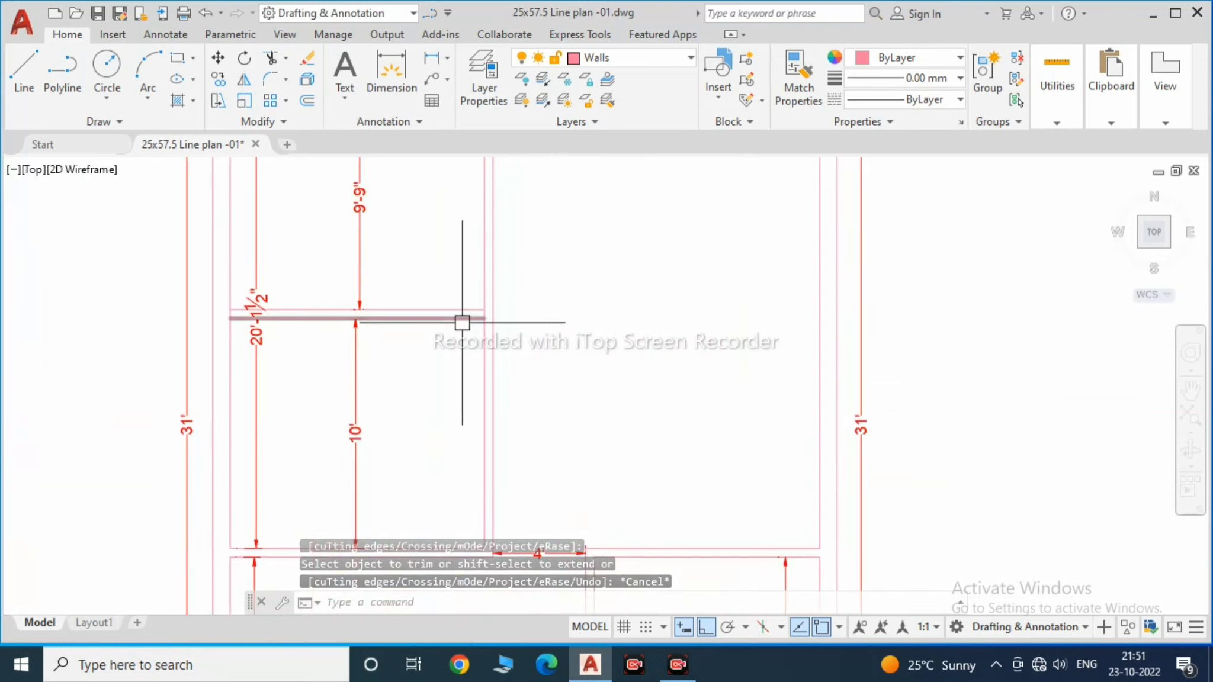
pyautogui.scroll(5, 474, 319)
# Step: Attempt a trim on the wall lines, then cancel it
pyautogui.write('tr')
pyautogui.press('Return')
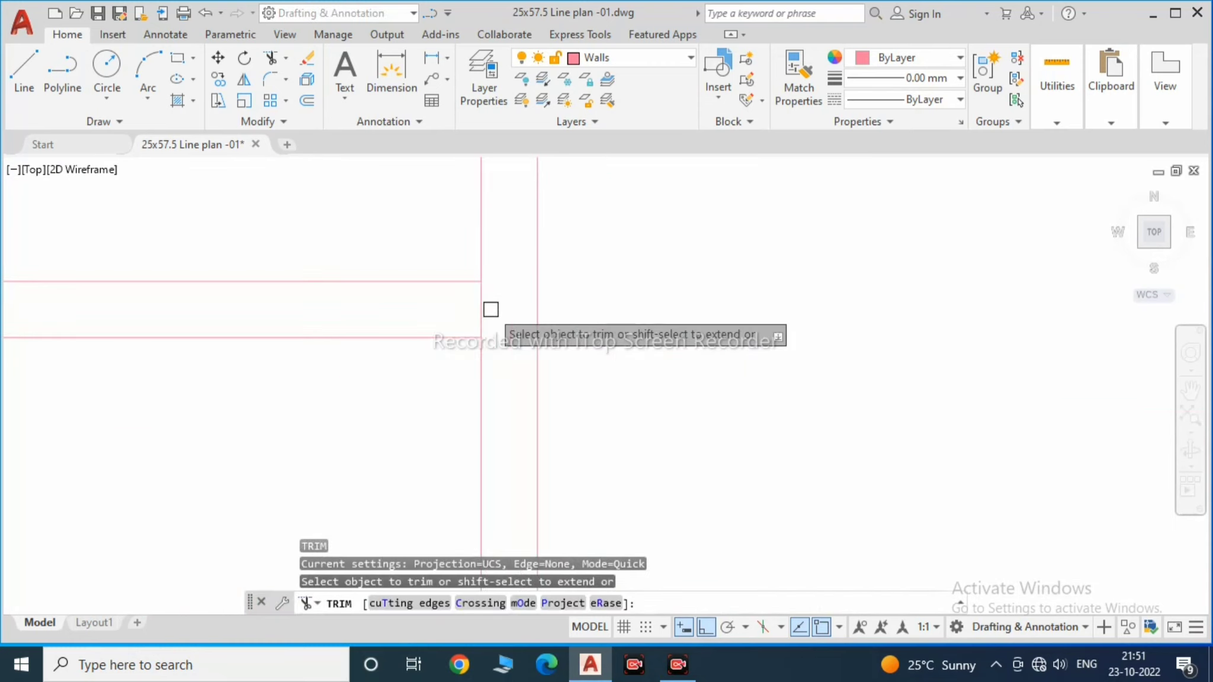
pyautogui.click(492, 307)
pyautogui.press('Escape')
pyautogui.scroll(-7, 545, 320)
pyautogui.scroll(5, 556, 330)
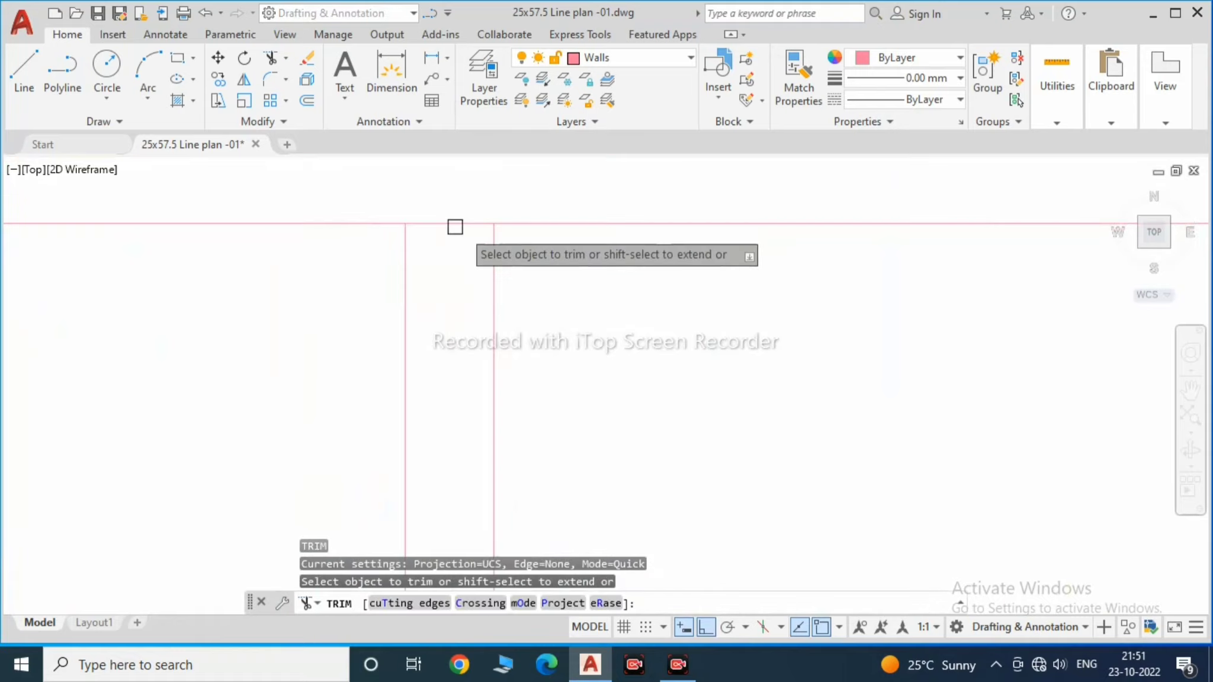
pyautogui.scroll(-3, 468, 237)
pyautogui.scroll(-2, 337, 333)
pyautogui.scroll(2, 335, 326)
pyautogui.press('Return')
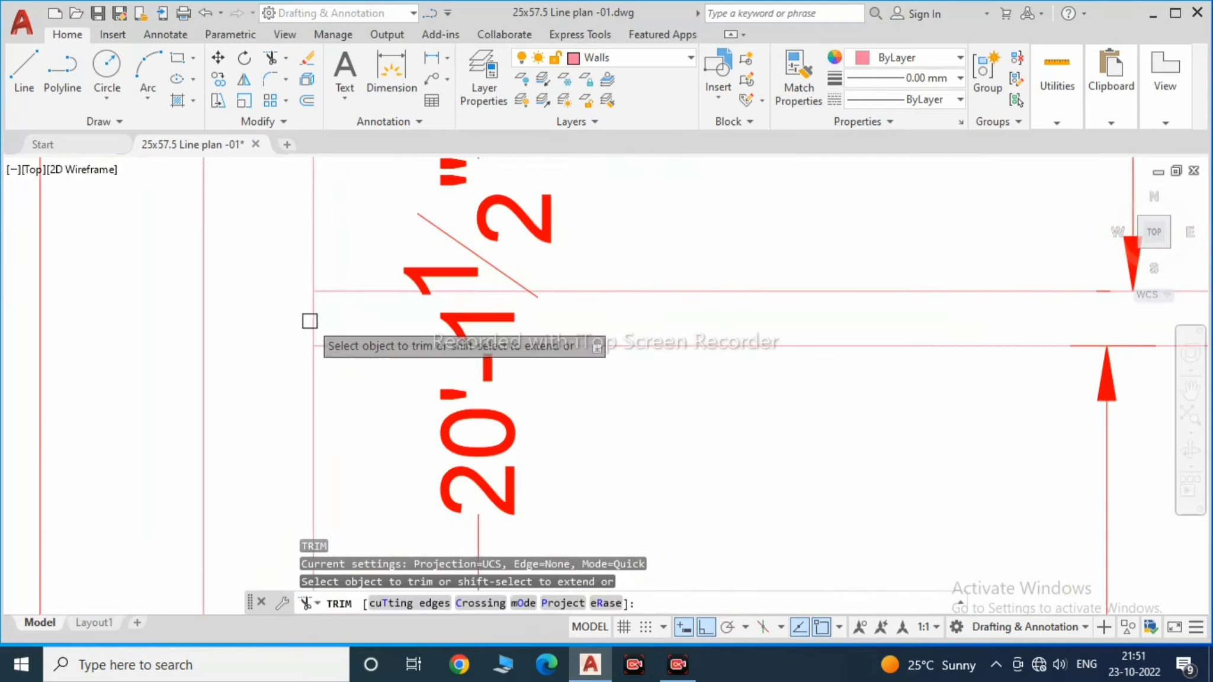
pyautogui.press('Escape')
pyautogui.scroll(-6, 474, 343)
pyautogui.scroll(5, 442, 385)
pyautogui.scroll(-5, 442, 385)
# Step: Add an 11' DLI dimension over the middle-left room and move it into position
pyautogui.write('dli')
pyautogui.press('Return')
pyautogui.press('Return')
pyautogui.click(497, 293)
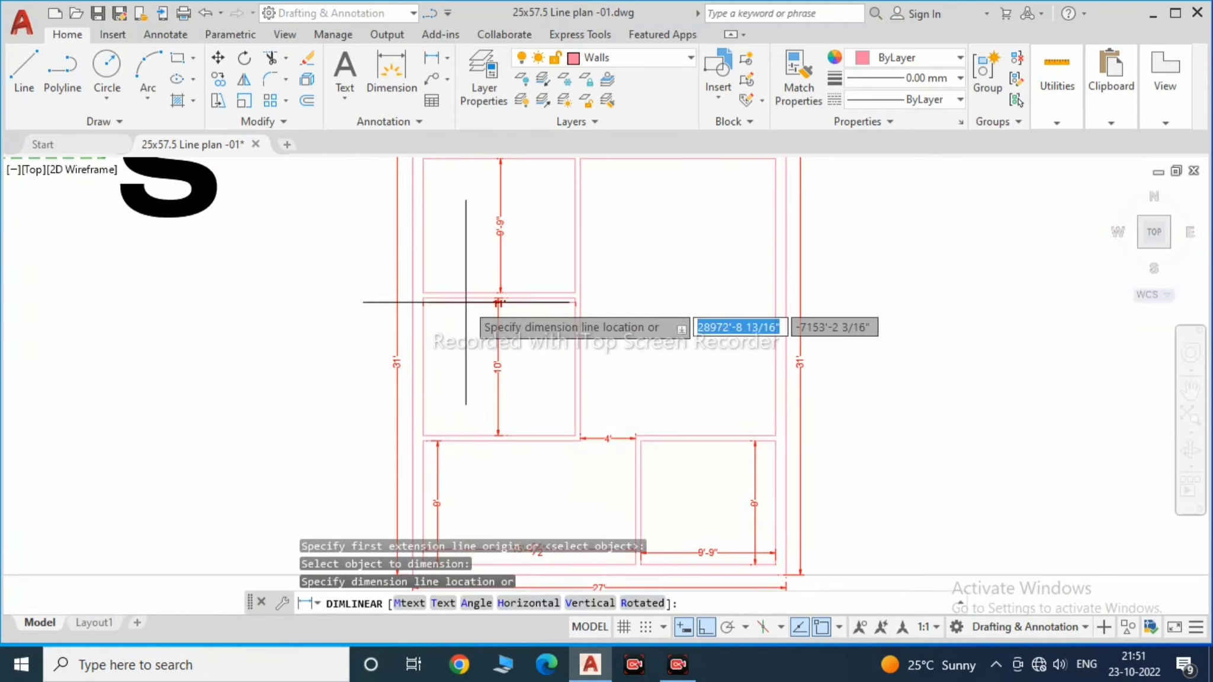
pyautogui.write('m')
pyautogui.press('Return')
pyautogui.click(505, 366)
pyautogui.scroll(-1, 572, 368)
pyautogui.scroll(1, 571, 369)
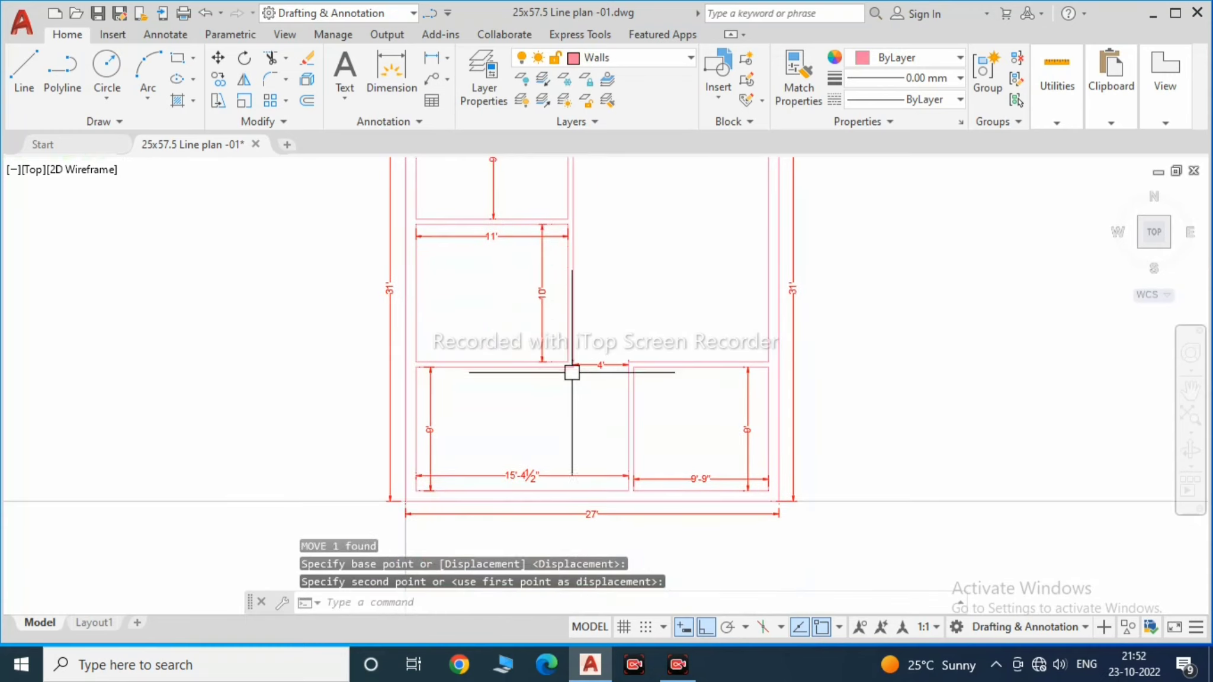
pyautogui.click(498, 374)
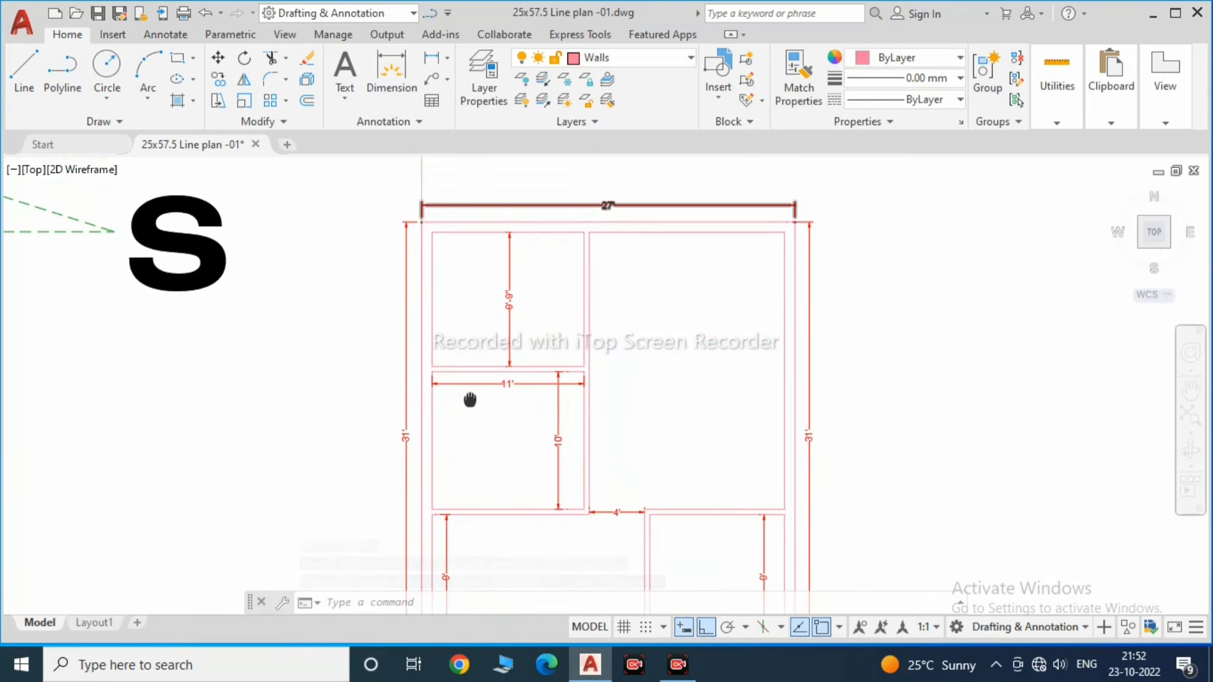
# Step: Pan and zoom to review the dimensions along the top of the plan
pyautogui.scroll(-3, 471, 401)
pyautogui.scroll(3, 541, 365)
pyautogui.moveTo(544, 323); pyautogui.dragTo(547, 364, button='middle')
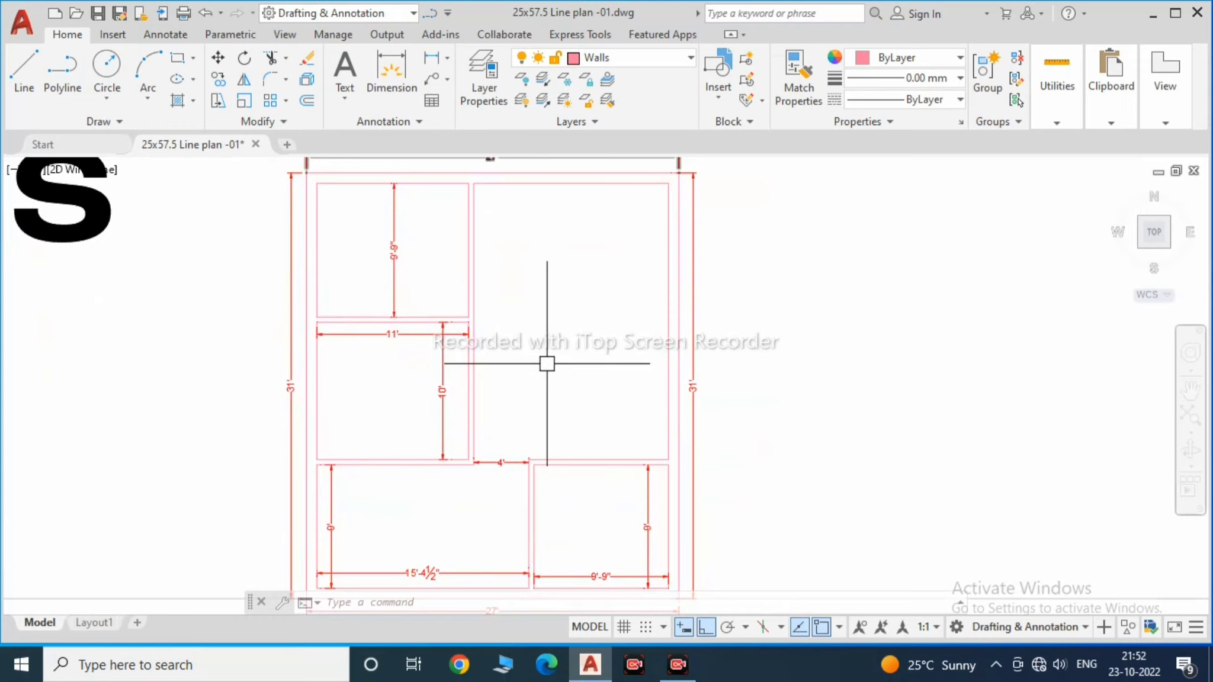
pyautogui.scroll(-3, 527, 284)
pyautogui.scroll(-3, 535, 325)
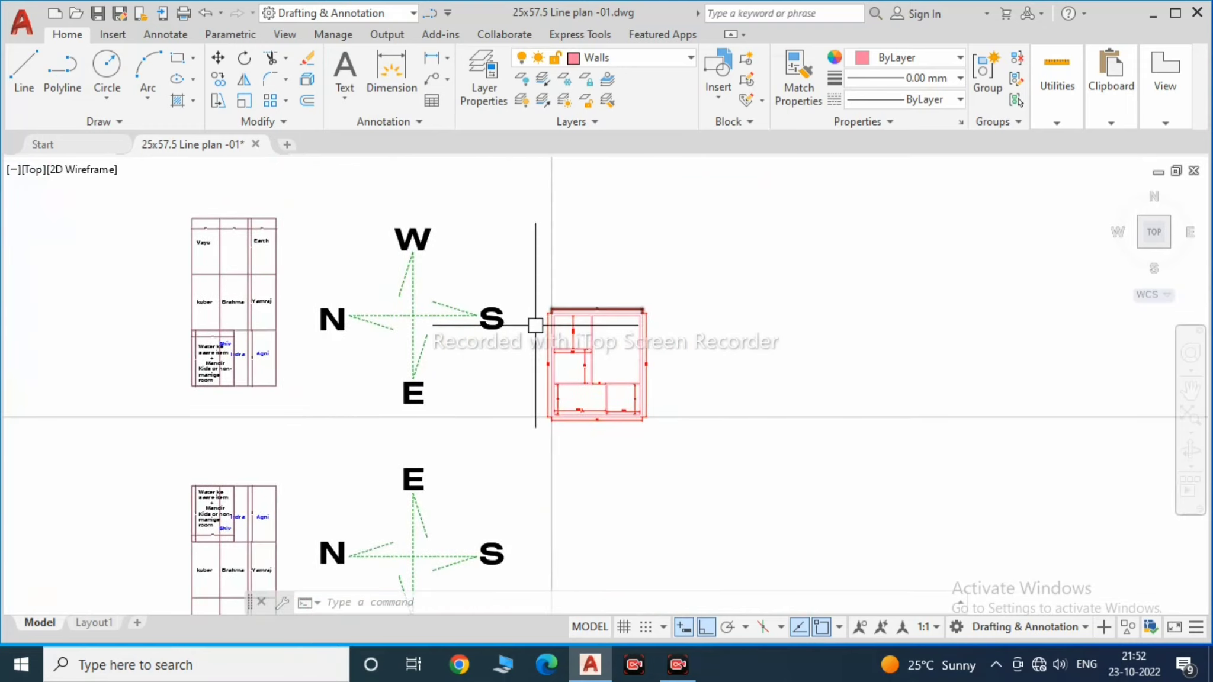
pyautogui.scroll(4, 573, 356)
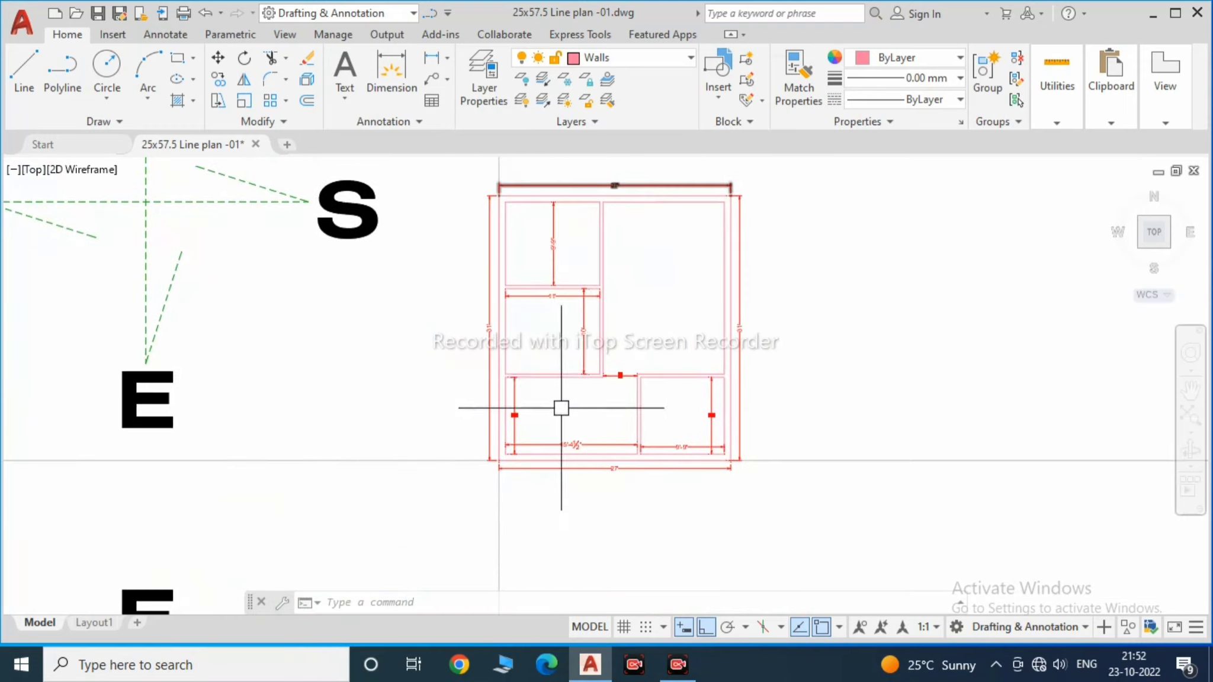
pyautogui.scroll(-2, 560, 406)
pyautogui.scroll(2, 624, 413)
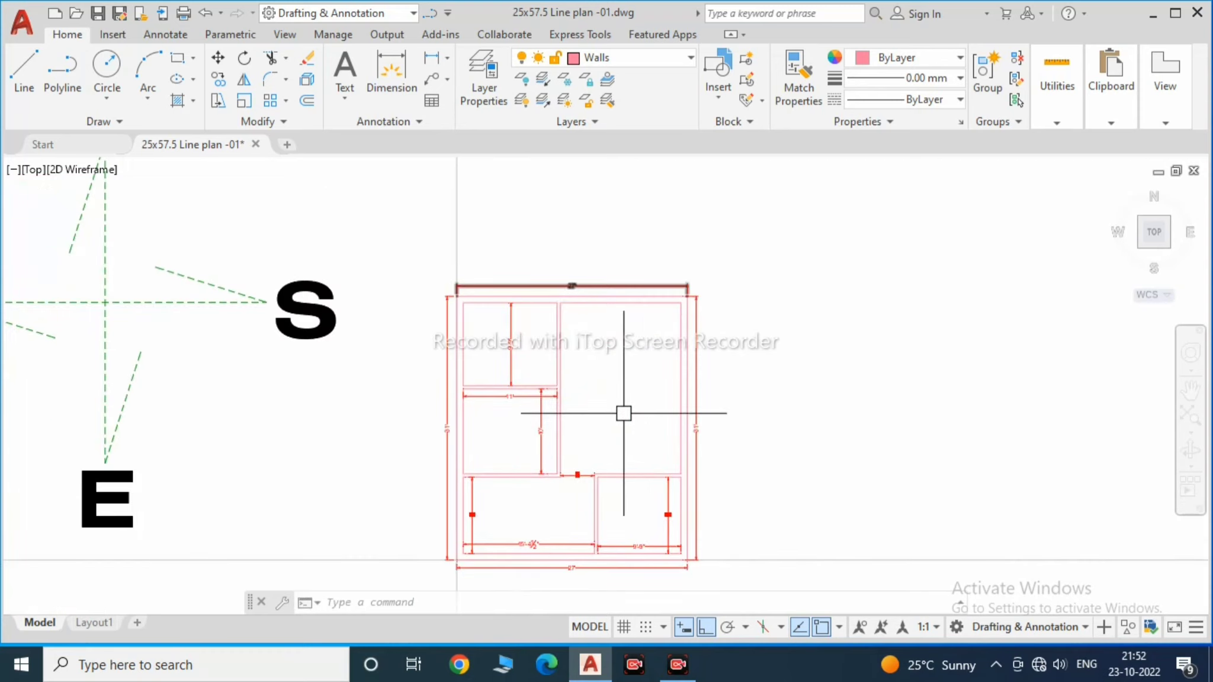
# Step: Offset the right room's top wall line 10' down to create a new wall
pyautogui.scroll(4, 645, 298)
pyautogui.scroll(-2, 644, 237)
pyautogui.write('o')
pyautogui.press('space')
pyautogui.write("10'")
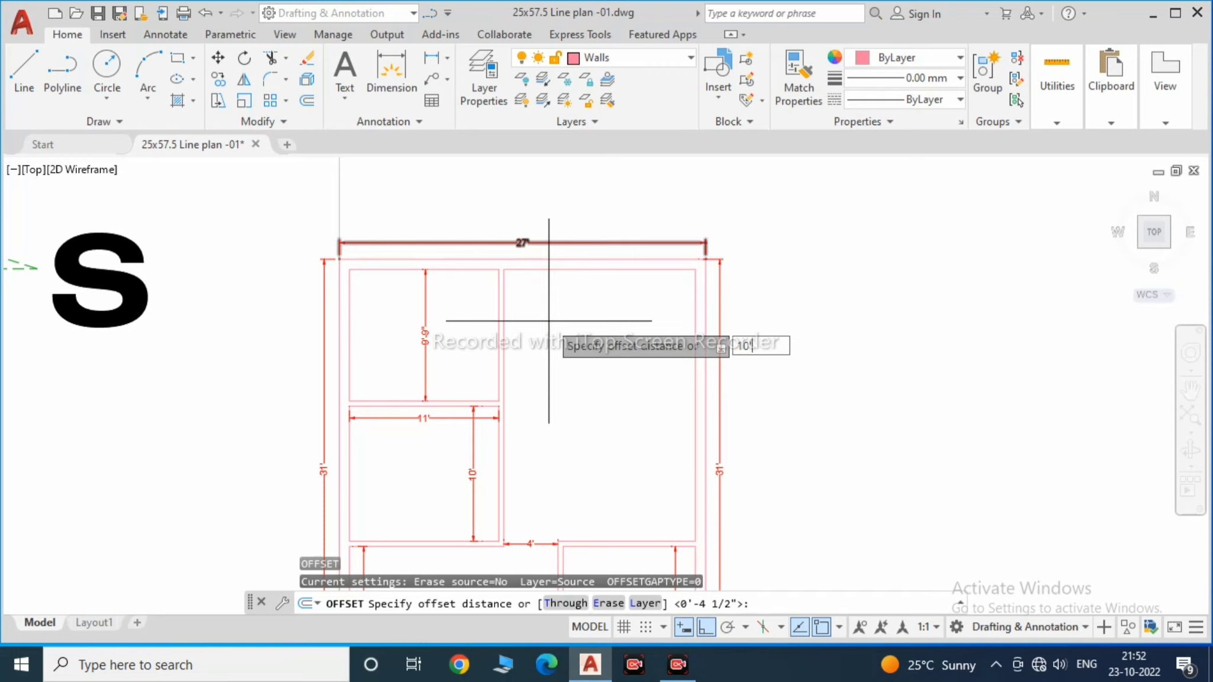
pyautogui.press('Return')
pyautogui.click(592, 269)
pyautogui.click(607, 336)
pyautogui.moveTo(601, 378); pyautogui.dragTo(664, 357, button='middle')
pyautogui.press('F1')
pyautogui.press('Escape')
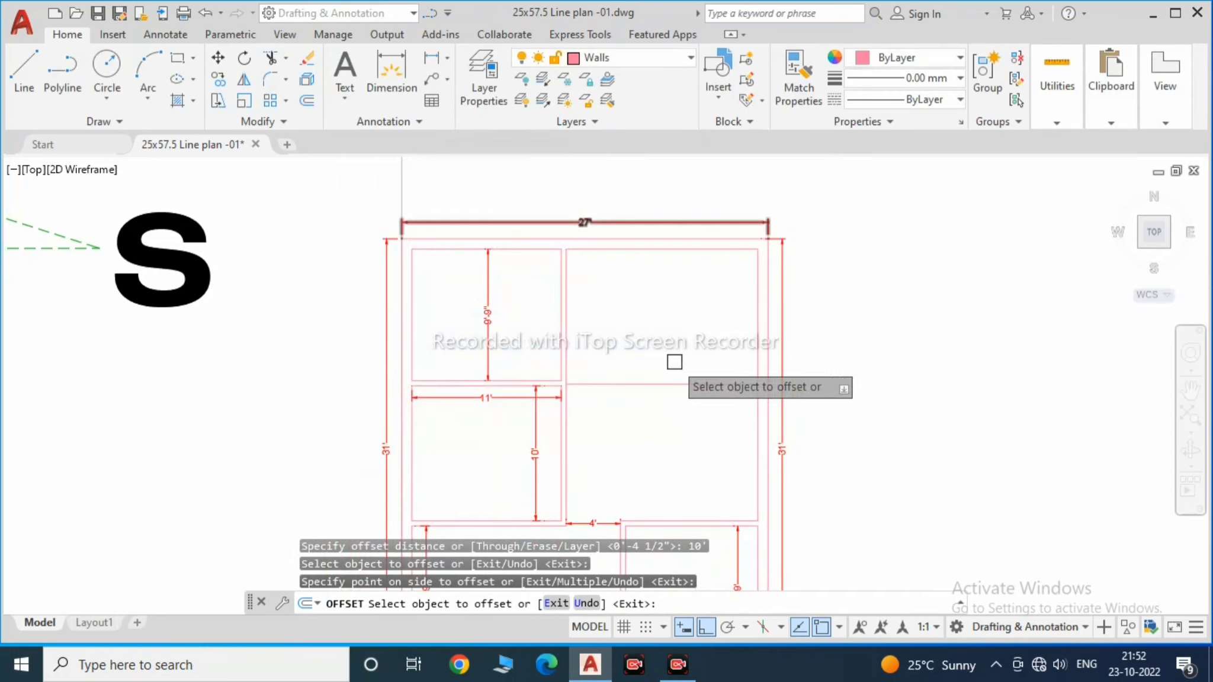
pyautogui.press('Escape')
pyautogui.click(645, 398)
pyautogui.press('Escape')
# Step: Dimension the new upper-right room's width as 14'-1½"
pyautogui.write('dli')
pyautogui.press('space')
pyautogui.click(718, 384)
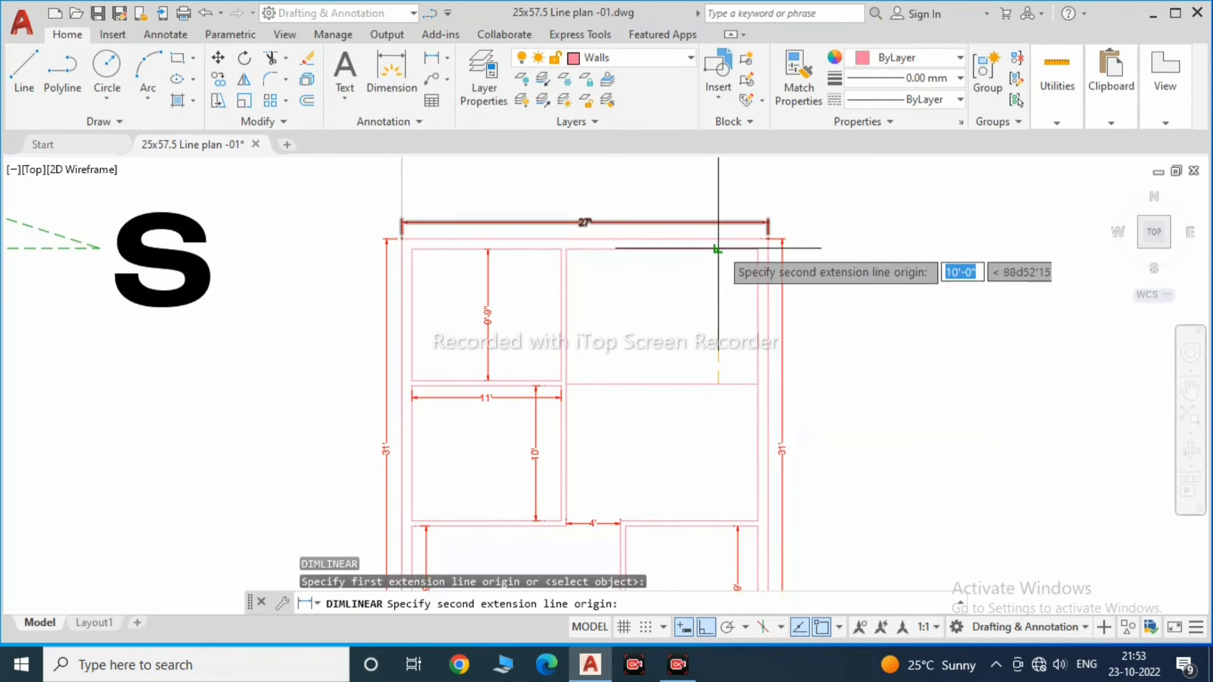
pyautogui.click(717, 248)
pyautogui.click(646, 265)
pyautogui.moveTo(663, 367); pyautogui.dragTo(636, 328, button='middle')
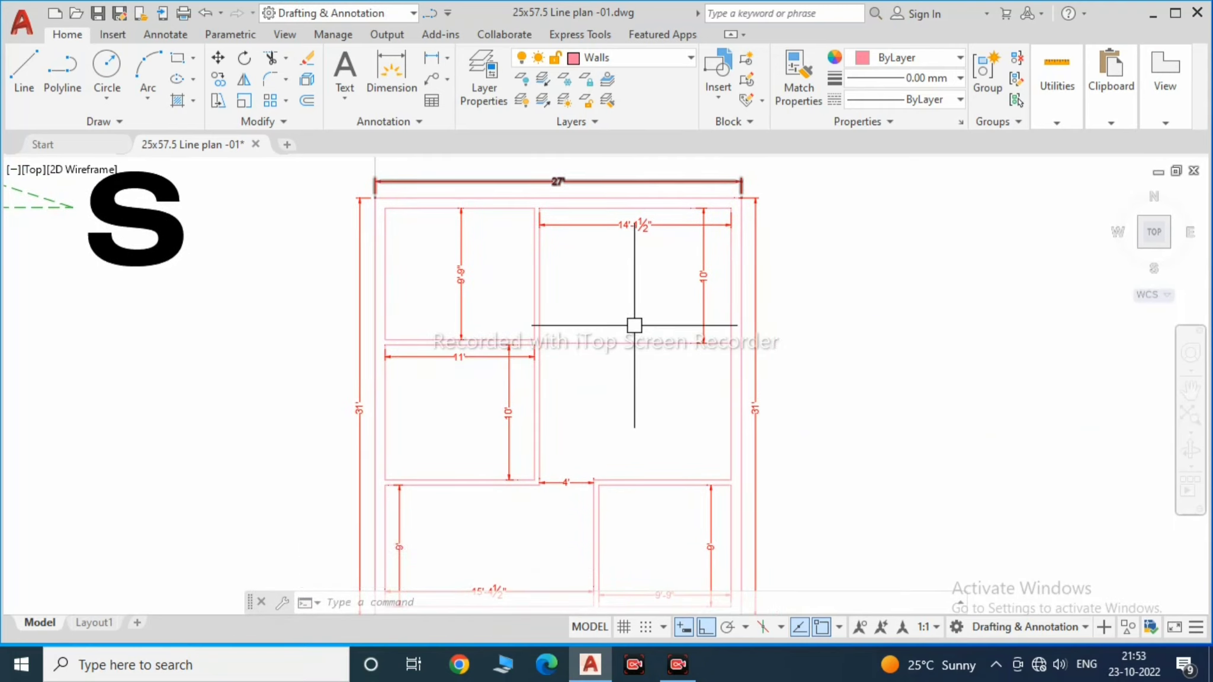
pyautogui.scroll(2, 635, 324)
pyautogui.scroll(-2, 528, 419)
pyautogui.scroll(2, 542, 352)
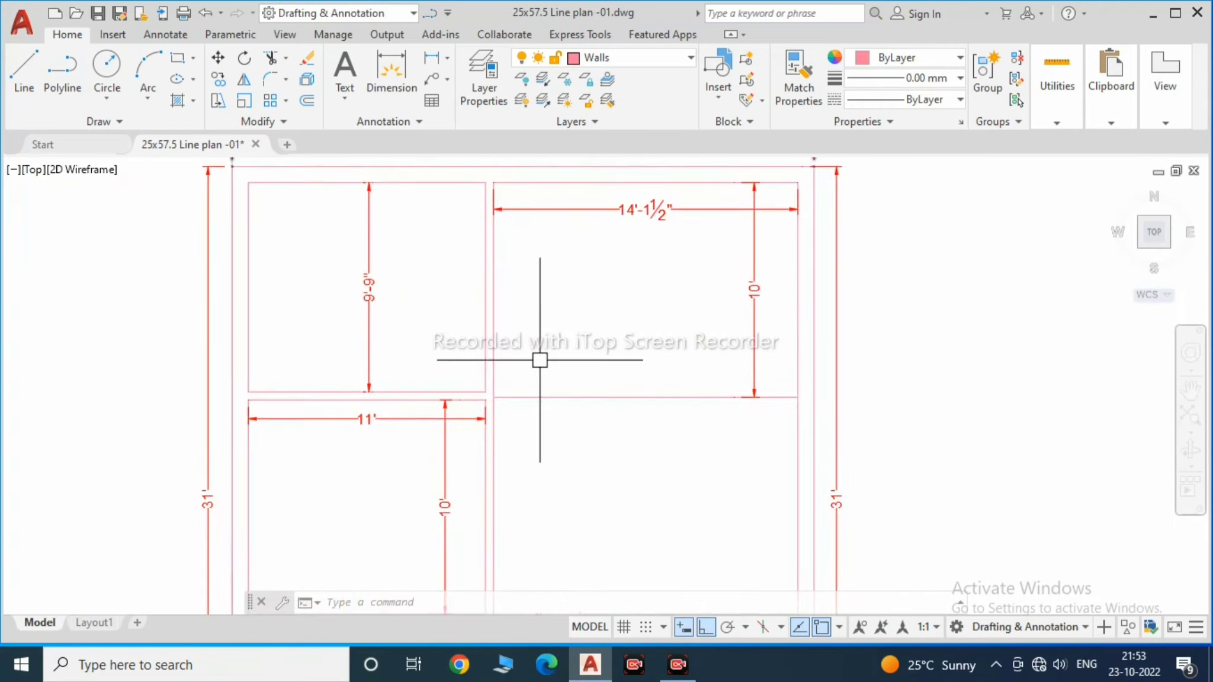
pyautogui.scroll(-2, 508, 381)
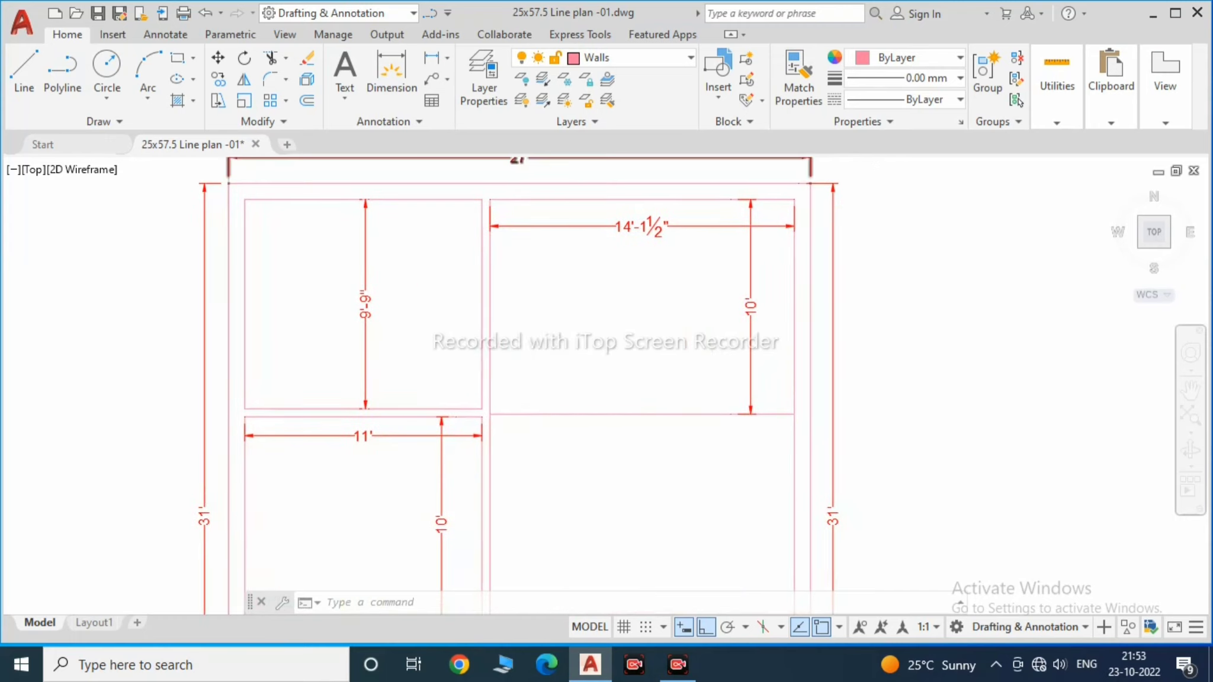
pyautogui.click(609, 372)
pyautogui.moveTo(575, 412); pyautogui.dragTo(588, 373, button='middle')
pyautogui.press('Escape')
# Step: Start another offset with a new distance, then cancel it
pyautogui.write('o')
pyautogui.press('Return')
pyautogui.write('4.5')
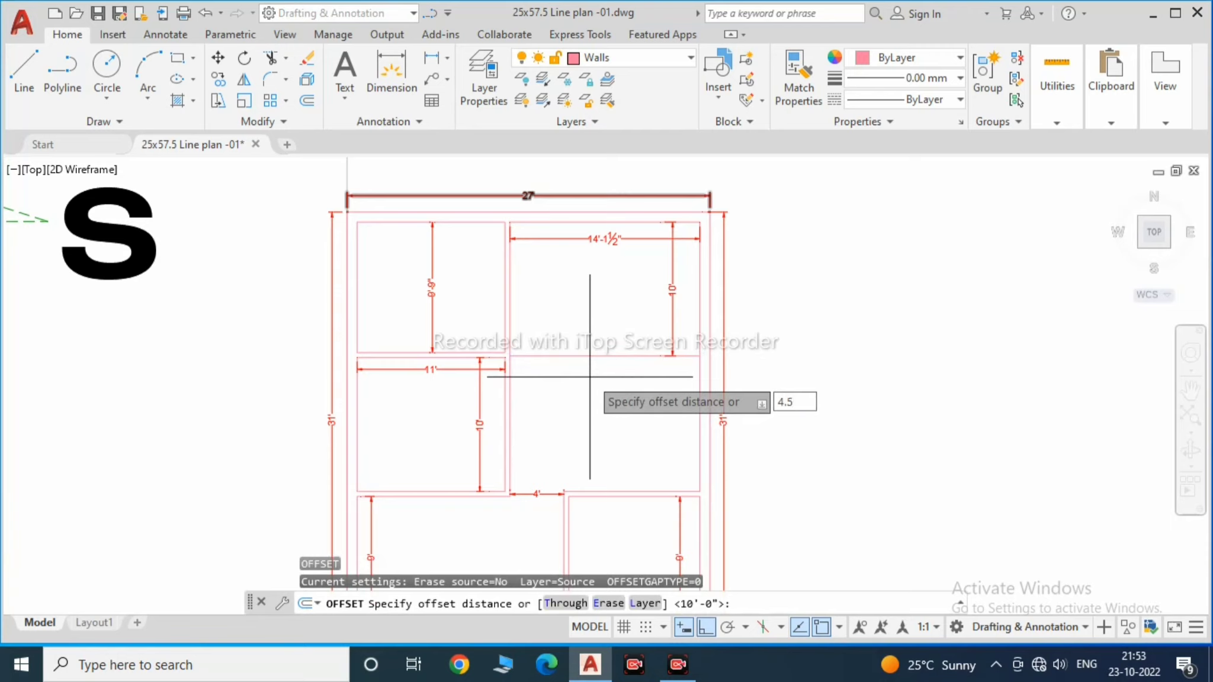
pyautogui.press('Return')
pyautogui.press('Escape')
pyautogui.scroll(8, 509, 353)
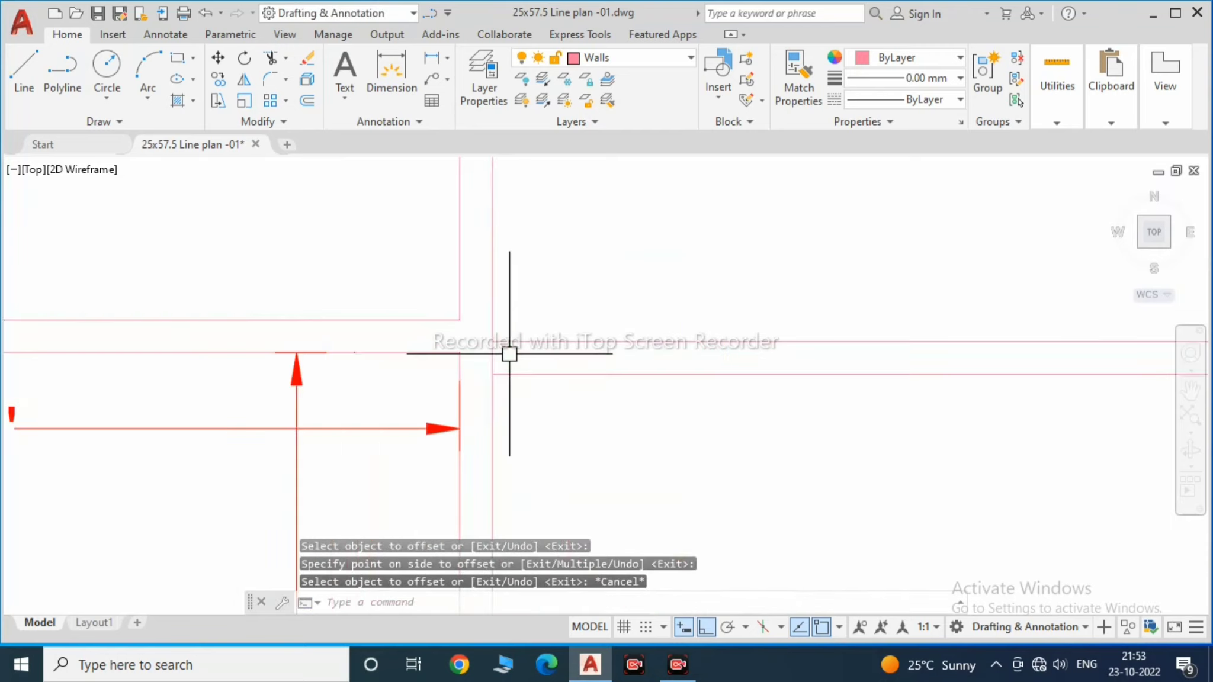
# Step: Start trimming wall lines, then cancel and zoom around the plan
pyautogui.write('tr')
pyautogui.press('Return')
pyautogui.scroll(-5, 896, 380)
pyautogui.scroll(-2, 839, 357)
pyautogui.press('Escape')
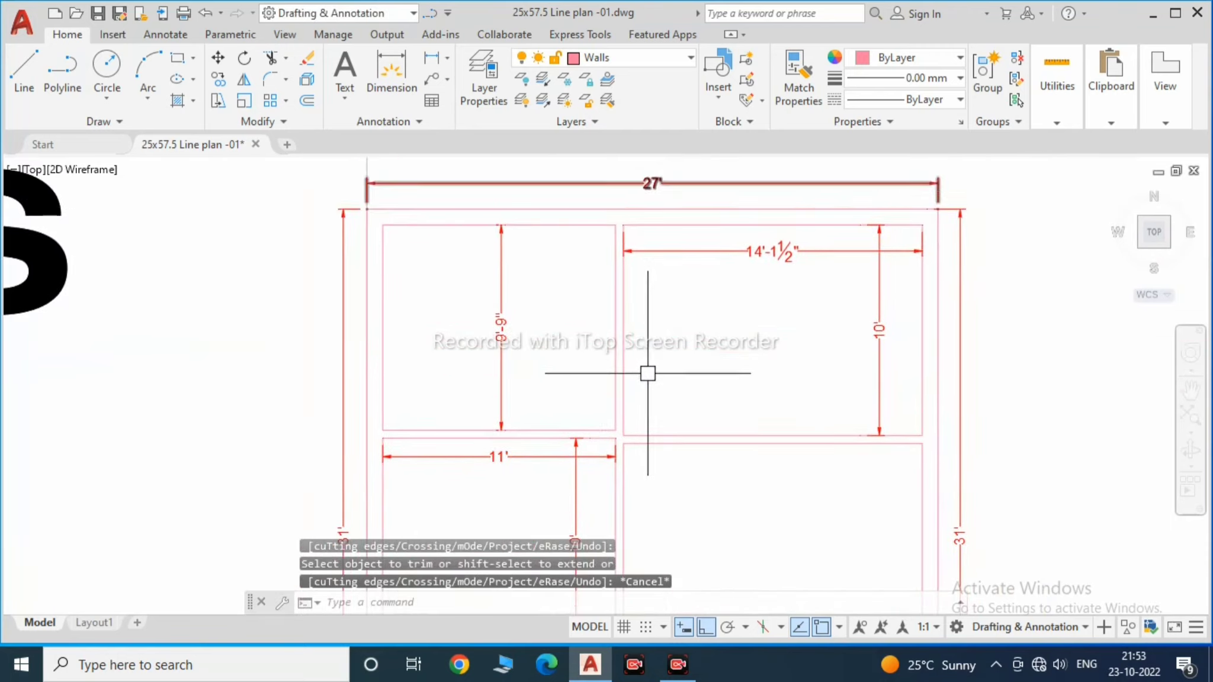
pyautogui.scroll(3, 647, 373)
pyautogui.scroll(-3, 649, 319)
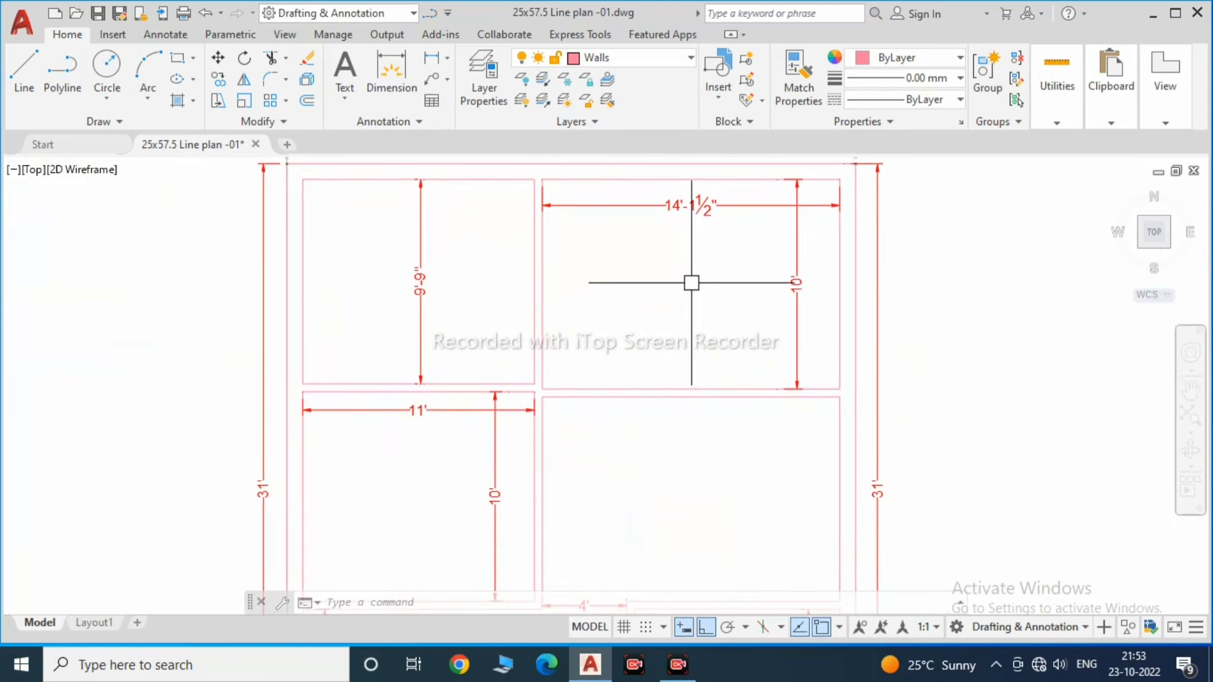
pyautogui.scroll(-3, 687, 296)
pyautogui.scroll(4, 631, 363)
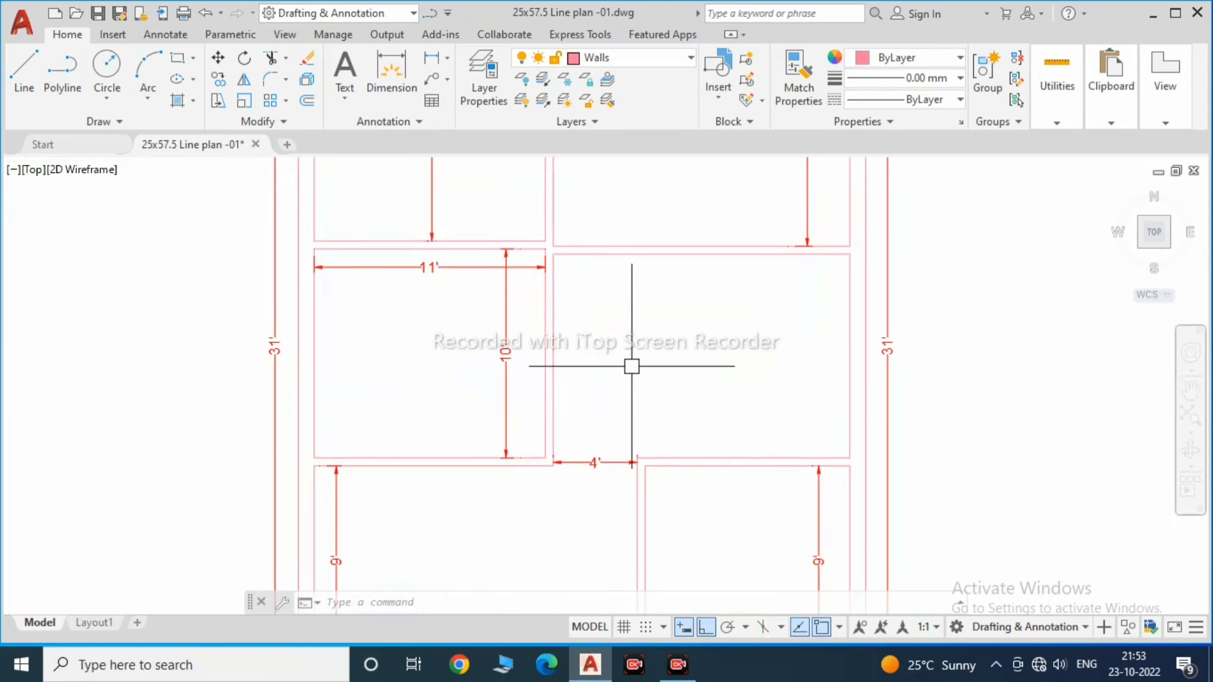
# Step: Begin a linear dimension across the room's width
pyautogui.write('dli')
pyautogui.press('Return')
pyautogui.click(553, 343)
pyautogui.click(850, 343)
# Step: Add a 9'-9" depth dimension, then erase the two new dimensions
pyautogui.press('space')
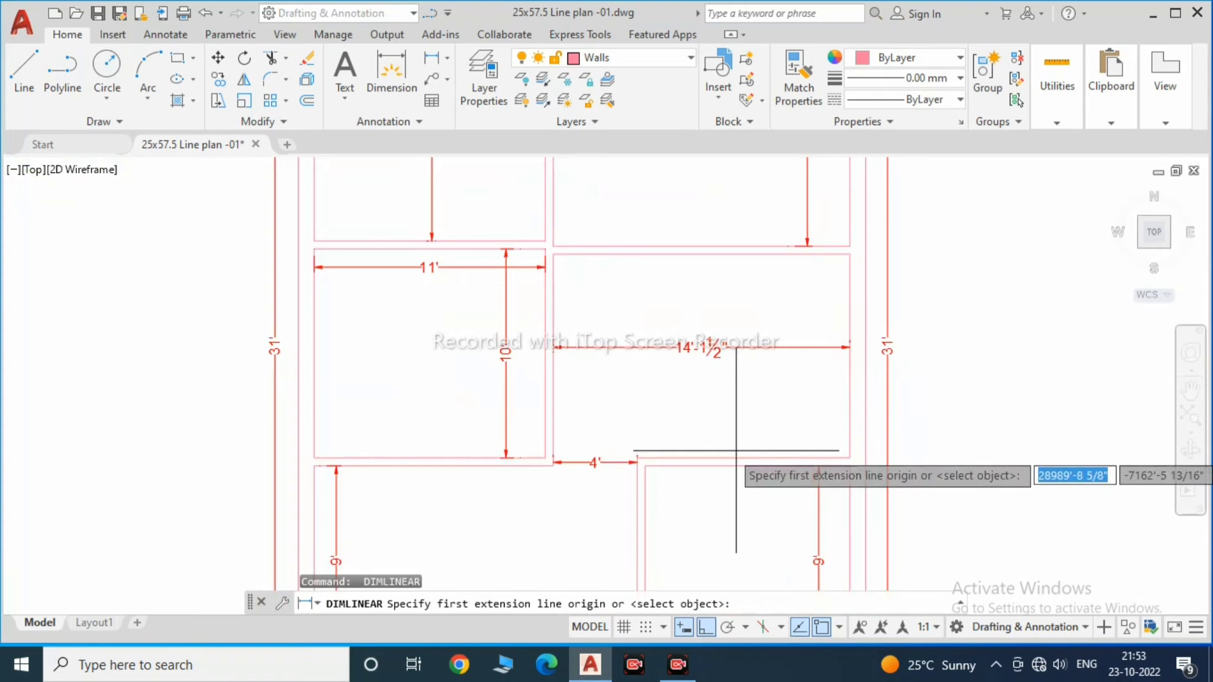
pyautogui.click(747, 457)
pyautogui.doubleClick(746, 255)
pyautogui.moveTo(746, 255); pyautogui.dragTo(701, 342)
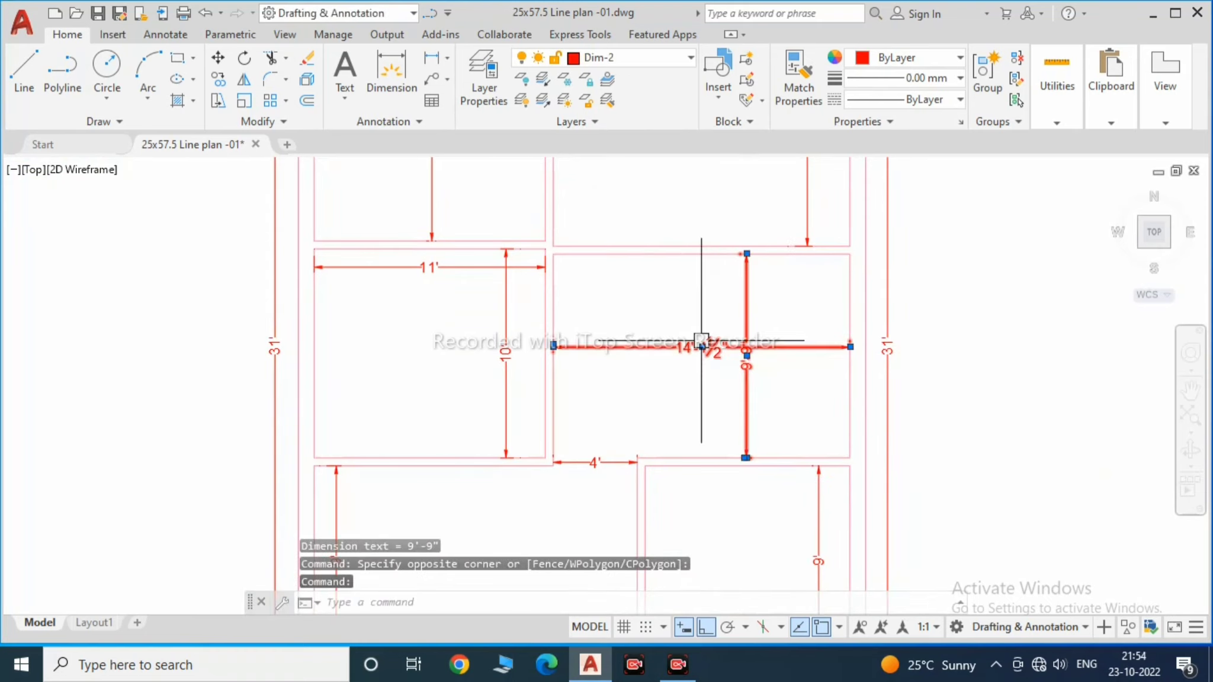
pyautogui.scroll(-2, 701, 343)
pyautogui.write('e')
pyautogui.press('Return')
pyautogui.scroll(-2, 715, 346)
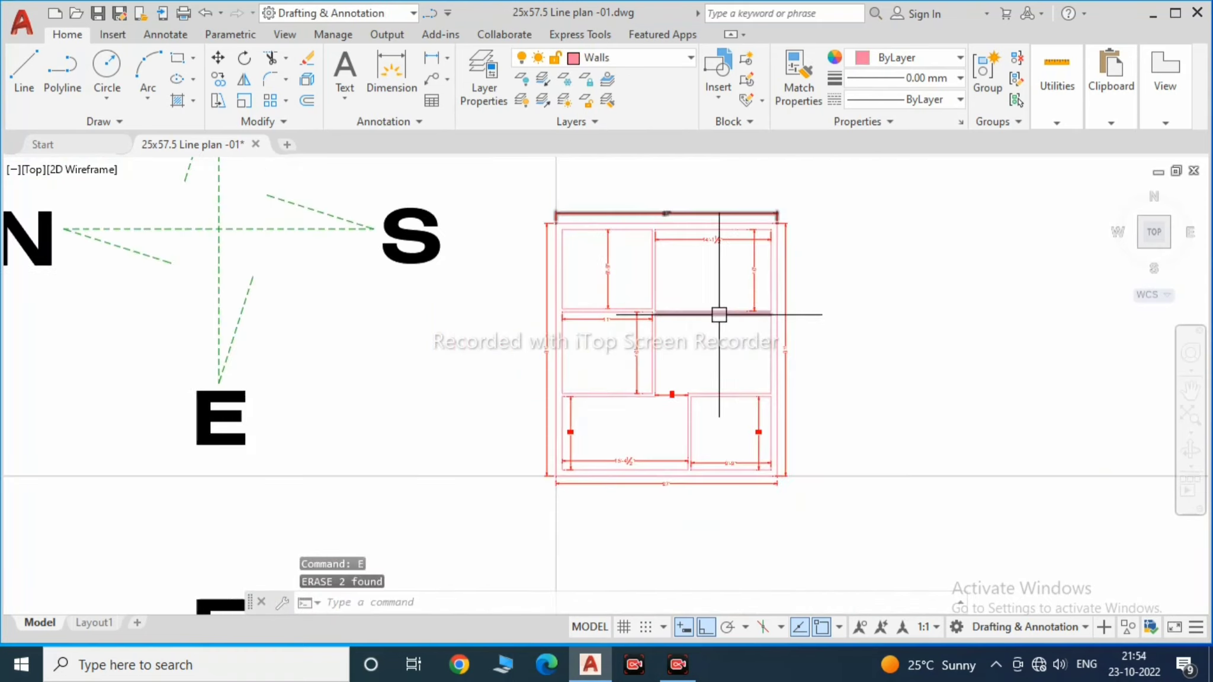
pyautogui.scroll(2, 717, 314)
pyautogui.moveTo(734, 312)
pyautogui.mouseDown(button='middle')
pyautogui.moveTo(684, 321)
pyautogui.moveTo(669, 340)
pyautogui.mouseUp(button='middle')
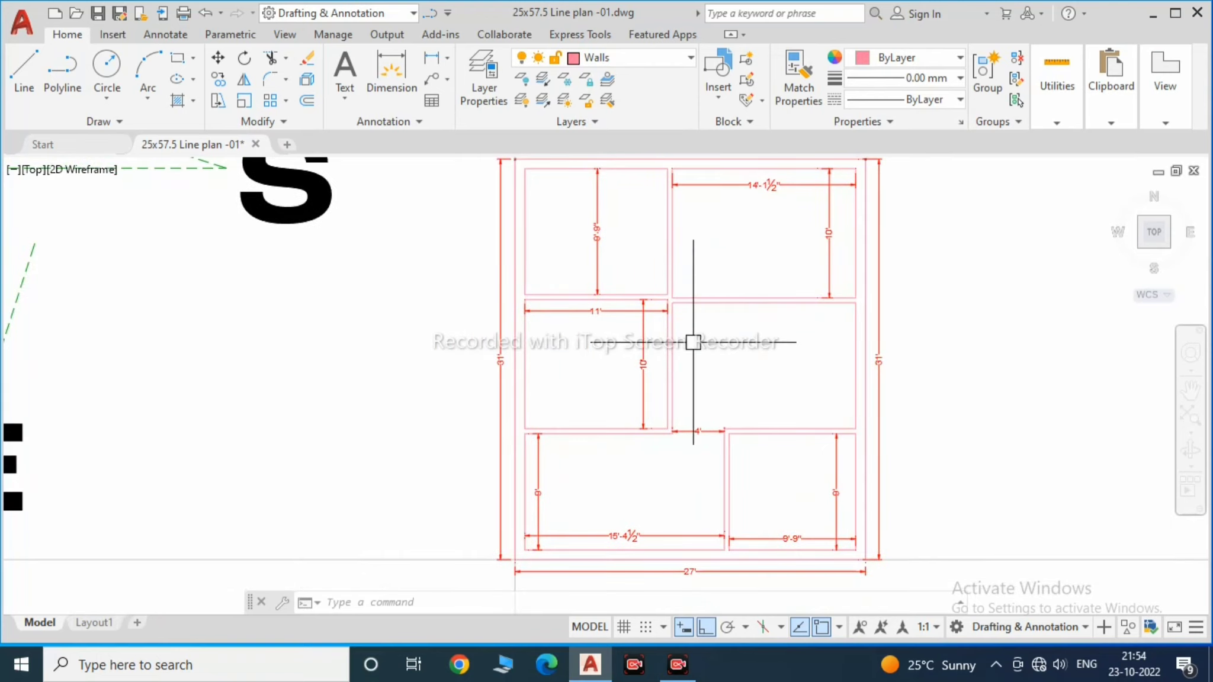
# Step: Select the horizontal wall line between the upper and middle rooms
pyautogui.scroll(1, 693, 343)
pyautogui.scroll(-1, 701, 325)
pyautogui.moveTo(742, 262); pyautogui.dragTo(694, 352)
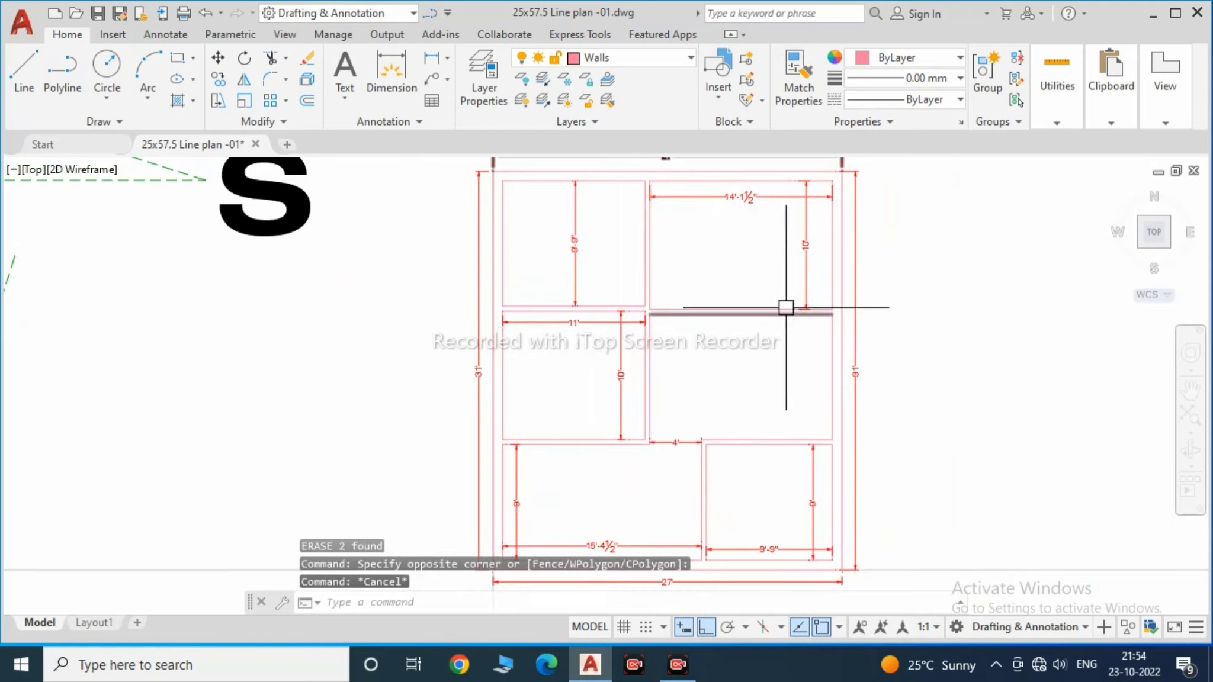
pyautogui.scroll(3, 668, 316)
pyautogui.scroll(2, 639, 327)
pyautogui.scroll(2, 650, 360)
pyautogui.write('s')
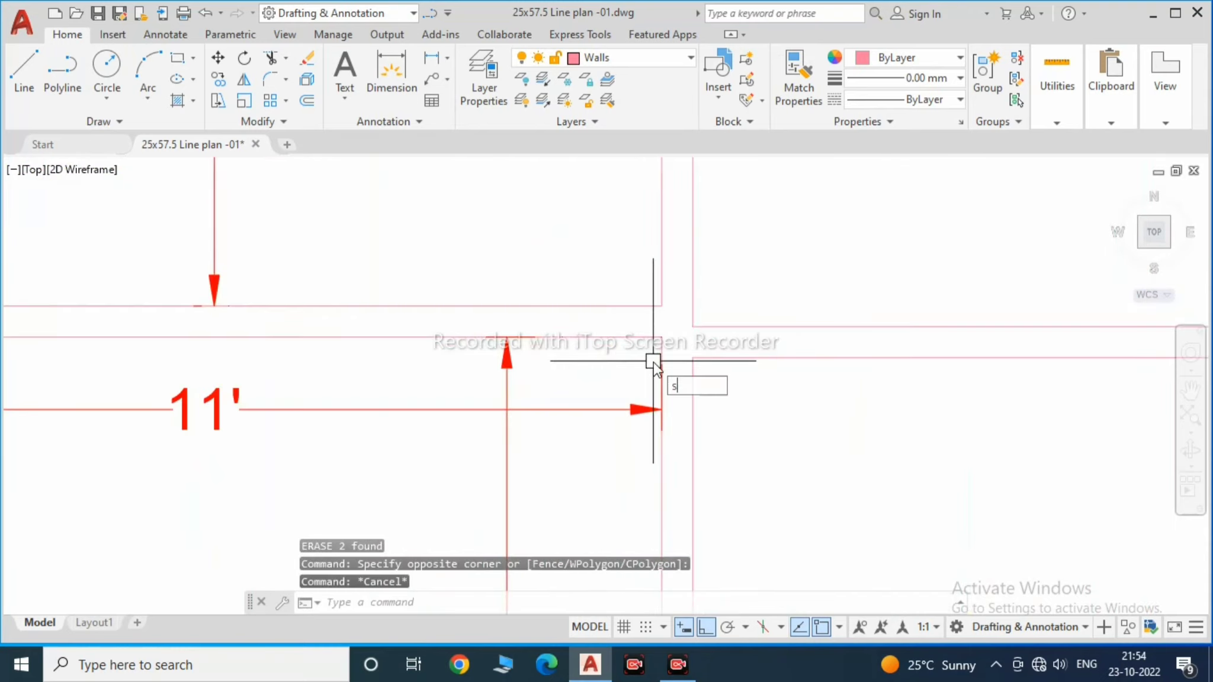
# Step: Stretch the middle walls by 3 so the upper rooms become 10' deep
pyautogui.press('Return')
pyautogui.click(681, 376)
pyautogui.scroll(-5, 569, 267)
pyautogui.click(474, 319)
pyautogui.press('Return')
pyautogui.click(436, 244)
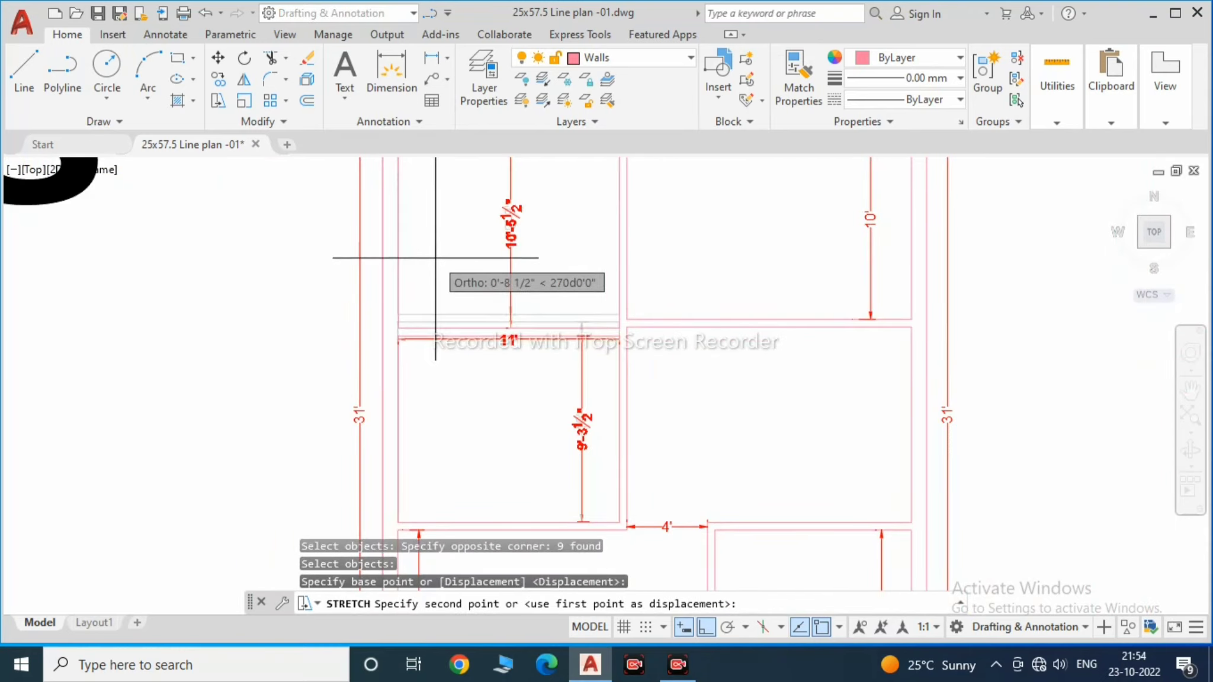
pyautogui.write('3')
pyautogui.press('Return')
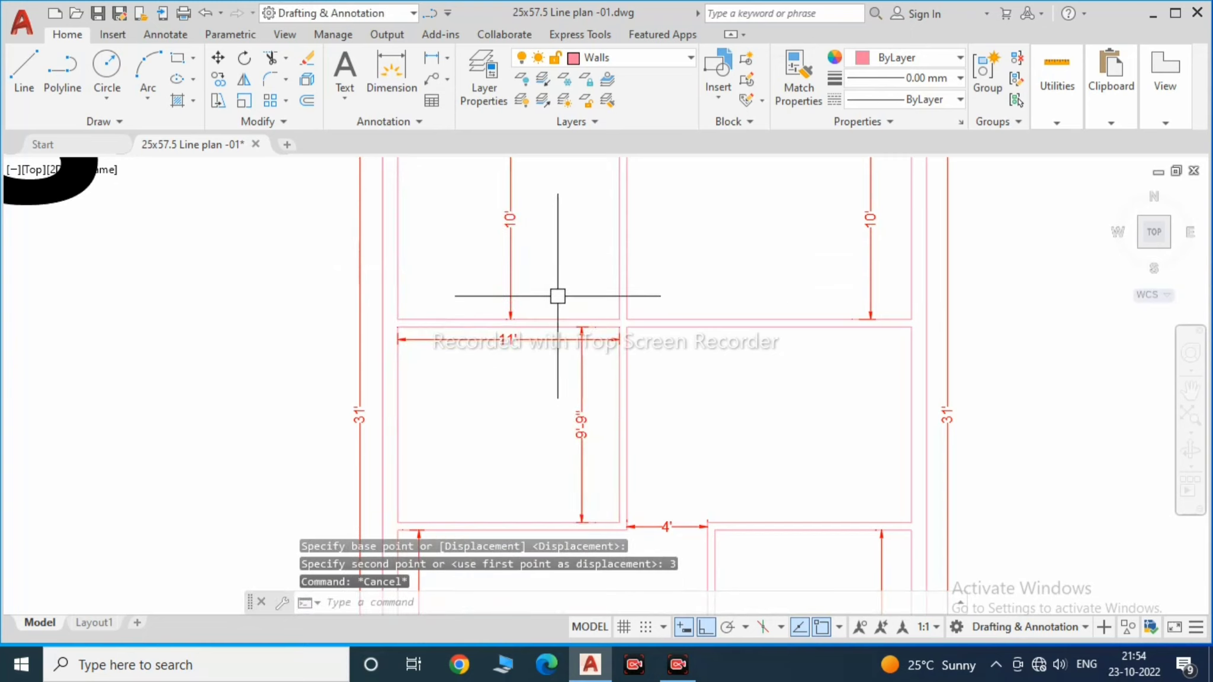
# Step: Start moving a dimension, cancel it, and review the plan
pyautogui.moveTo(526, 328); pyautogui.dragTo(748, 363)
pyautogui.press('Escape')
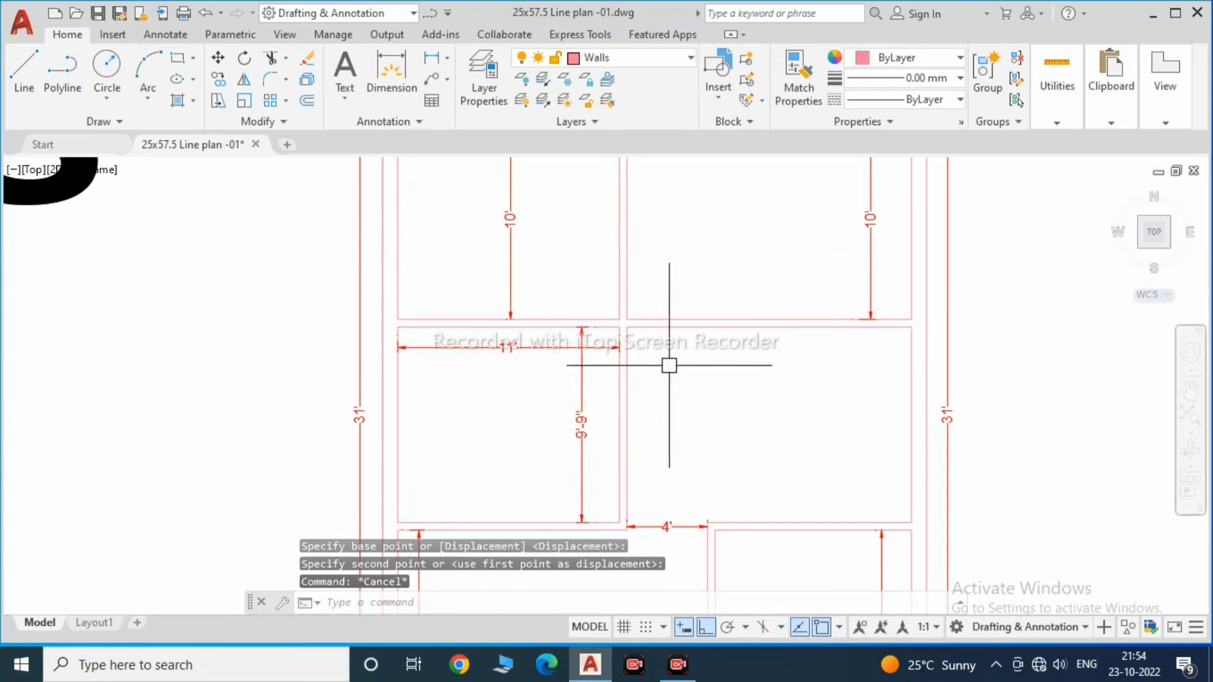
pyautogui.scroll(-3, 666, 363)
pyautogui.scroll(4, 758, 248)
pyautogui.scroll(-4, 758, 248)
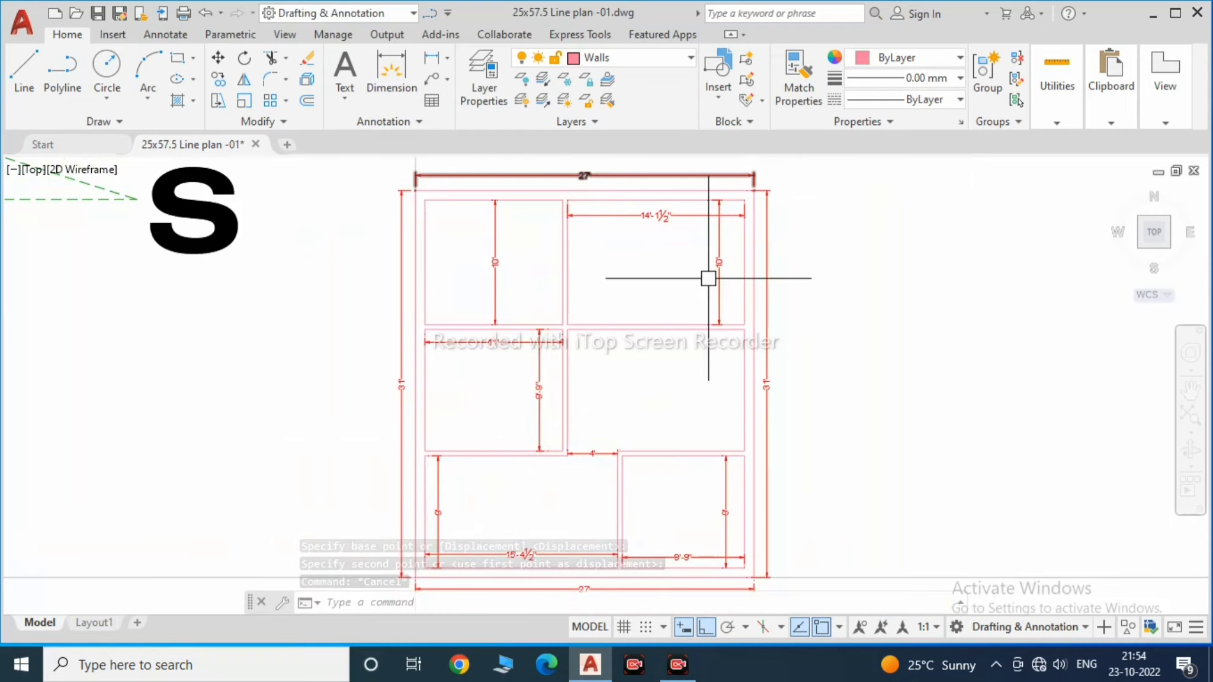
pyautogui.scroll(2, 681, 308)
pyautogui.scroll(2, 541, 325)
pyautogui.click(533, 320)
pyautogui.press('Escape')
pyautogui.scroll(-4, 620, 347)
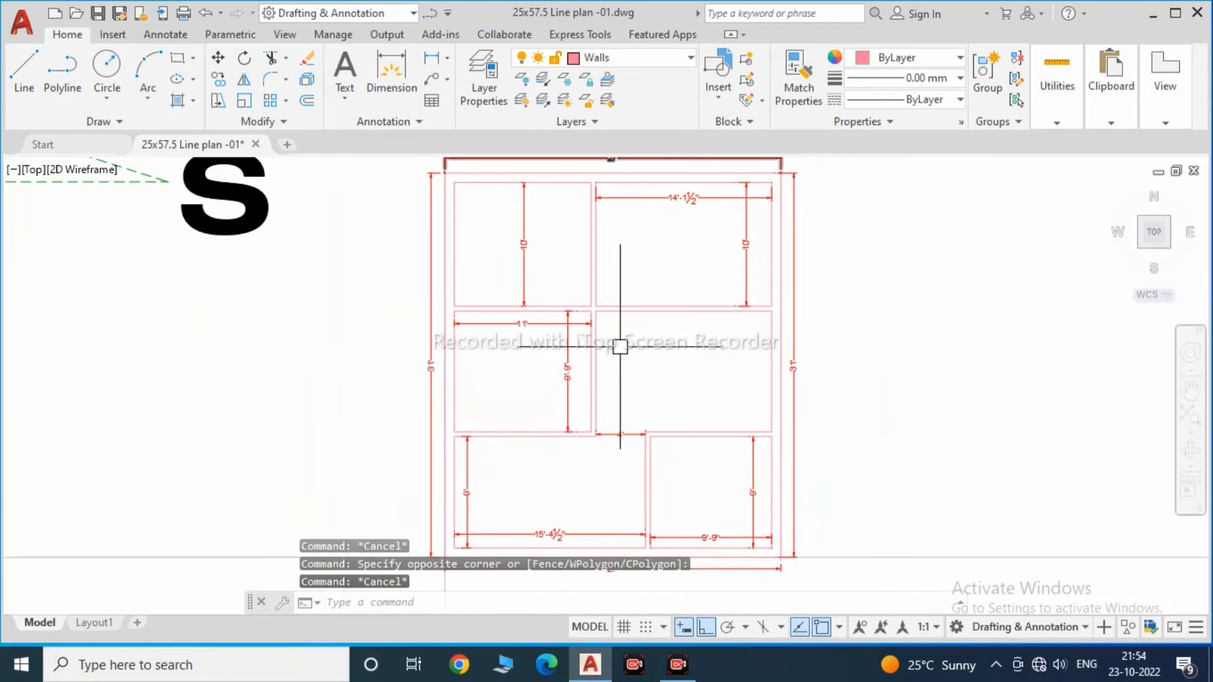
pyautogui.scroll(2, 540, 280)
# Step: Move the picked object and bring the lower rooms into view
pyautogui.write('m')
pyautogui.press('Return')
pyautogui.click(539, 290)
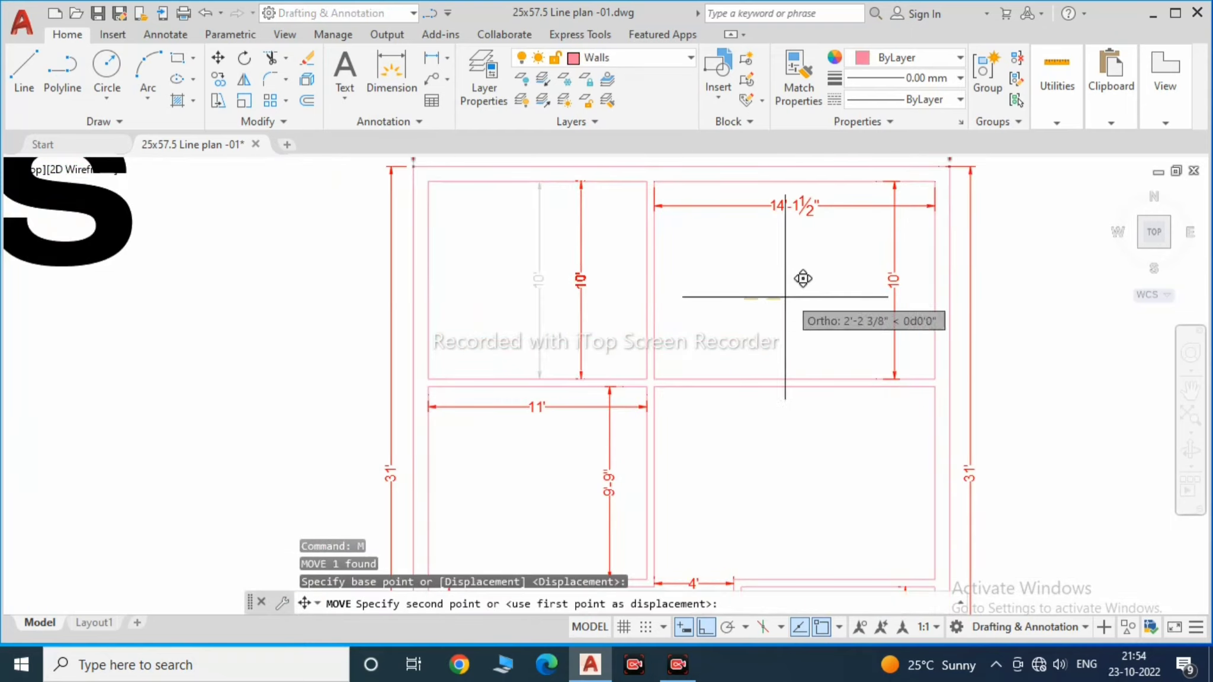
pyautogui.scroll(-3, 661, 285)
pyautogui.scroll(2, 642, 354)
pyautogui.moveTo(676, 409); pyautogui.dragTo(676, 299, button='middle')
pyautogui.scroll(2, 662, 315)
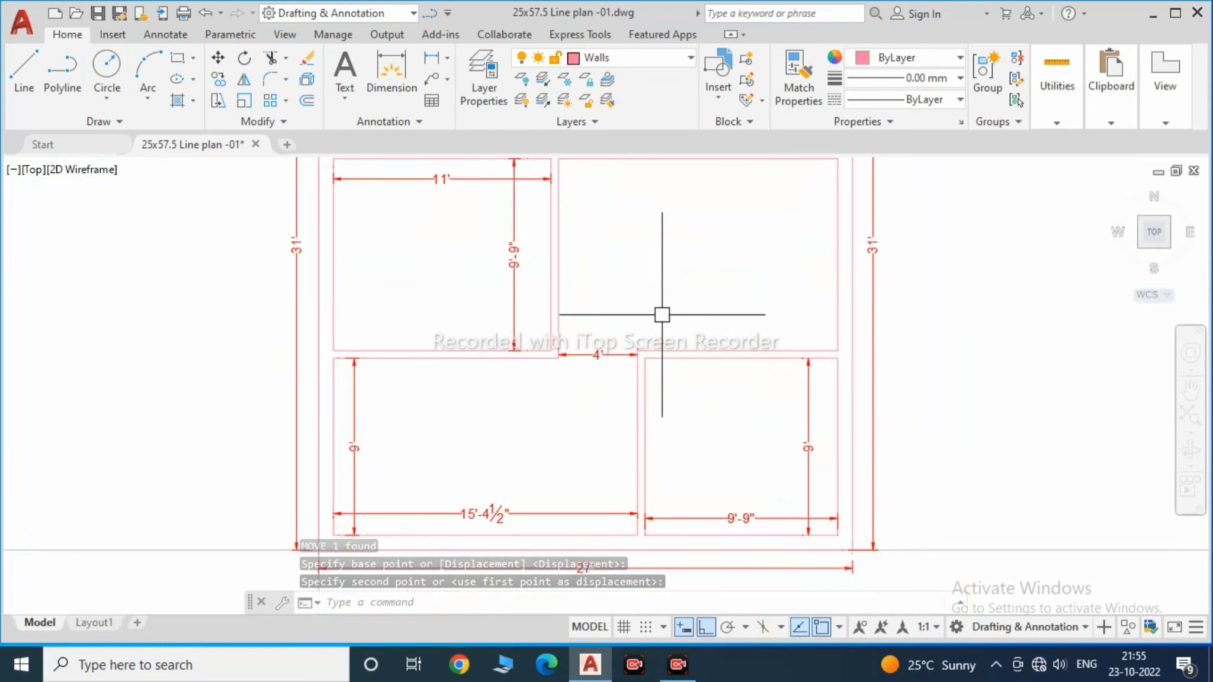
pyautogui.write('DLI')
# Step: Add the 9'-9" vertical dimension and the 14'-1½" room-width dimension
pyautogui.press('Return')
pyautogui.click(693, 241)
pyautogui.click(692, 432)
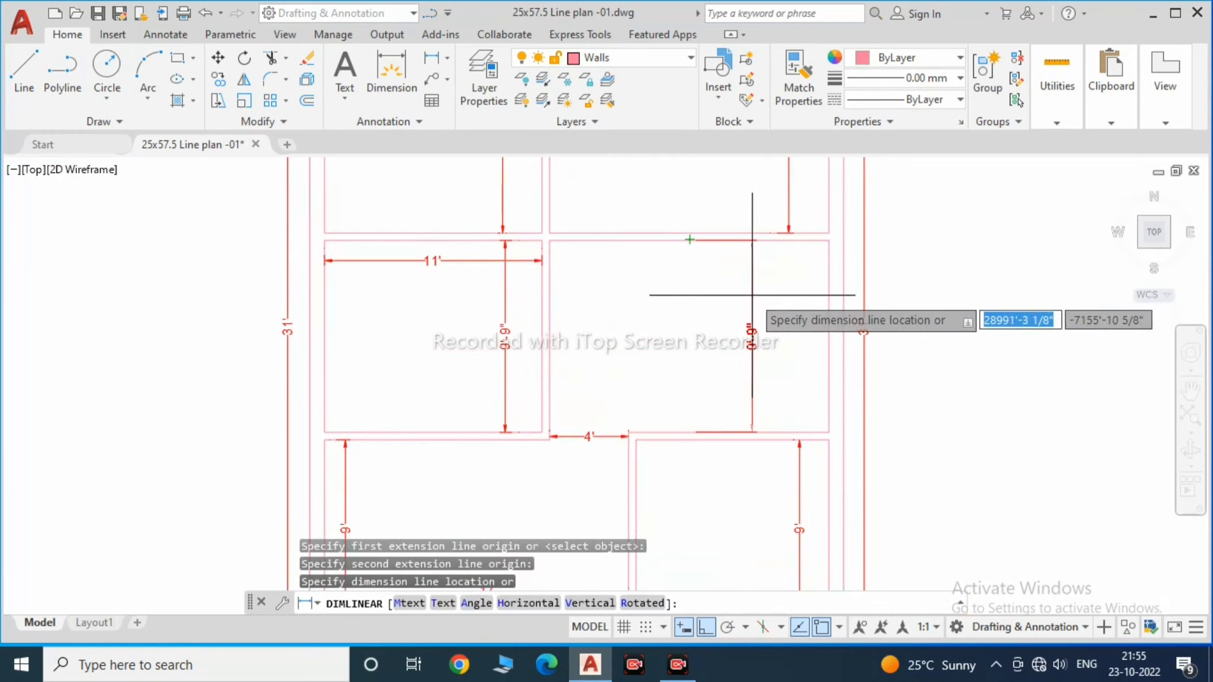
pyautogui.click(695, 332)
pyautogui.press('Return')
pyautogui.click(551, 253)
pyautogui.click(829, 256)
pyautogui.click(770, 261)
# Step: Reposition two dimensions, including the 11' dimension, to clearer spots on the plan
pyautogui.click(645, 311)
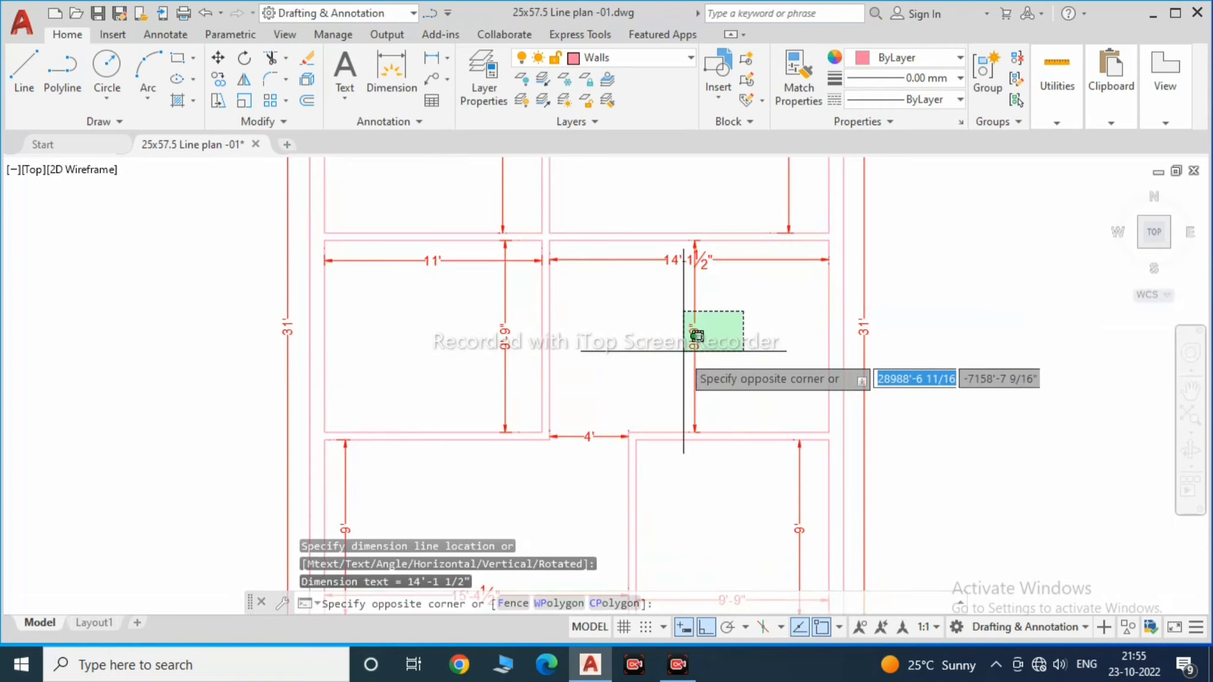
pyautogui.click(690, 335)
pyautogui.click(674, 381)
pyautogui.click(677, 407)
pyautogui.scroll(2, 677, 407)
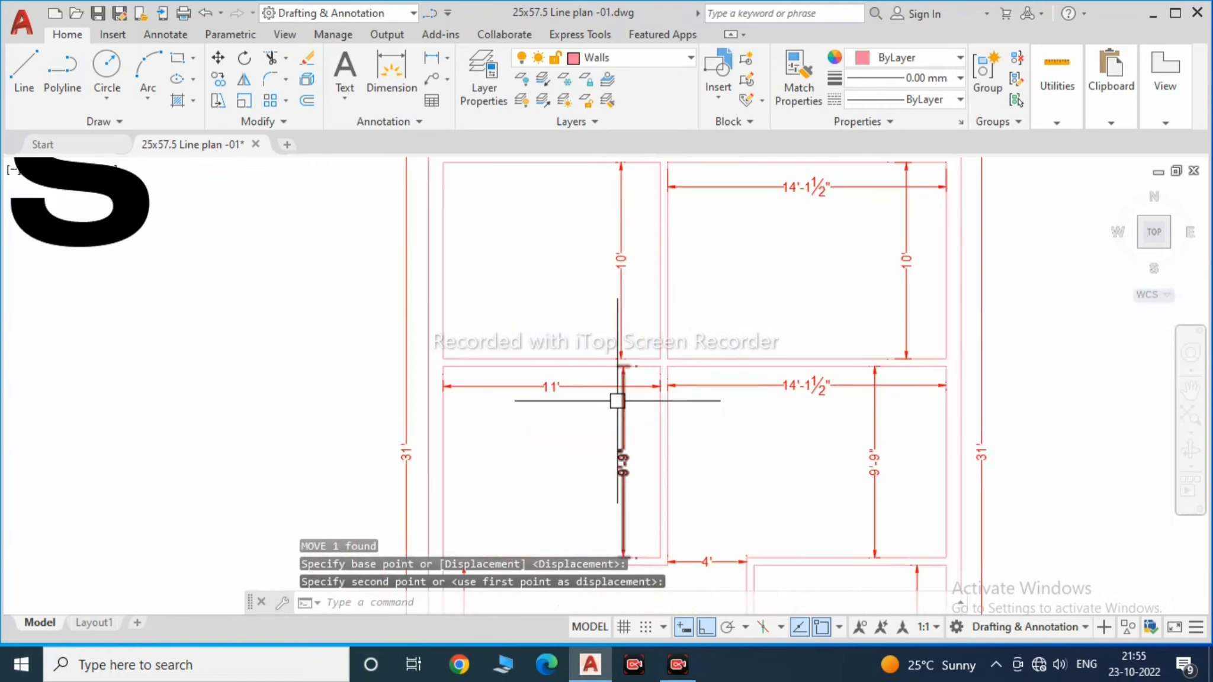
pyautogui.click(640, 326)
pyautogui.press('m')
pyautogui.press('Return')
pyautogui.click(618, 301)
pyautogui.scroll(-3, 817, 334)
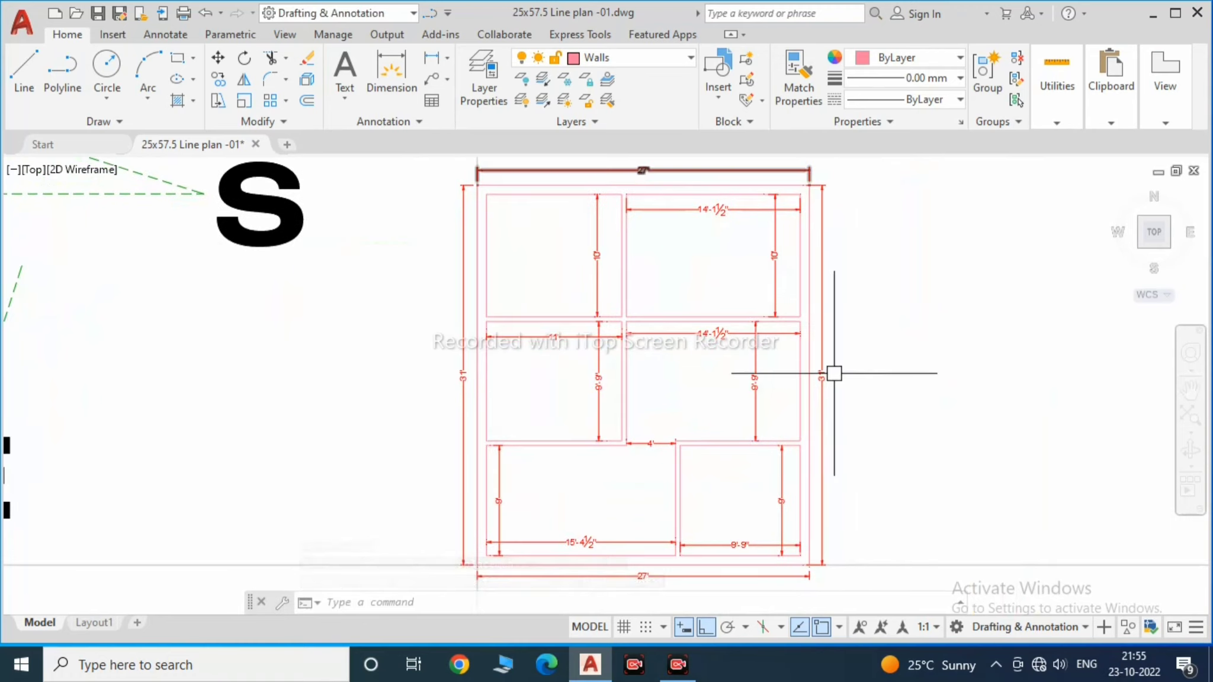
pyautogui.moveTo(800, 344); pyautogui.dragTo(797, 301, button='middle')
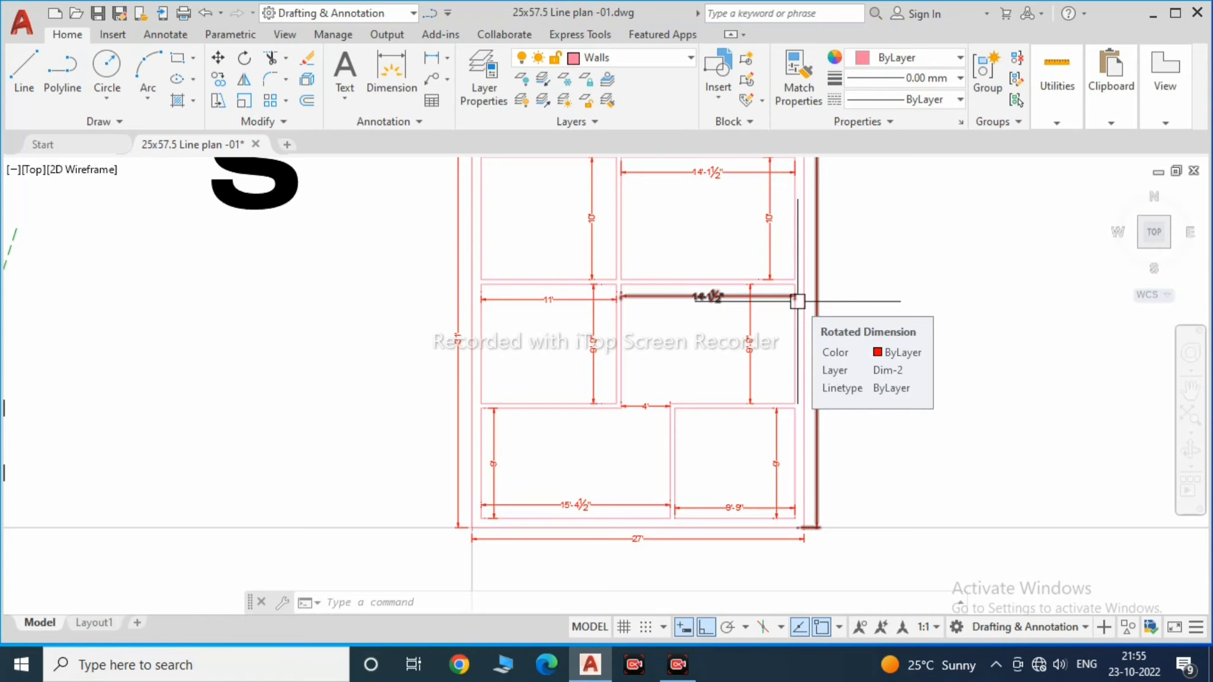
pyautogui.click(797, 301)
# Step: Join the two wall lines into a single line
pyautogui.press('j')
pyautogui.press('Return')
pyautogui.scroll(3, 590, 336)
pyautogui.click(582, 265)
pyautogui.click(671, 280)
pyautogui.press('Return')
pyautogui.write('o')
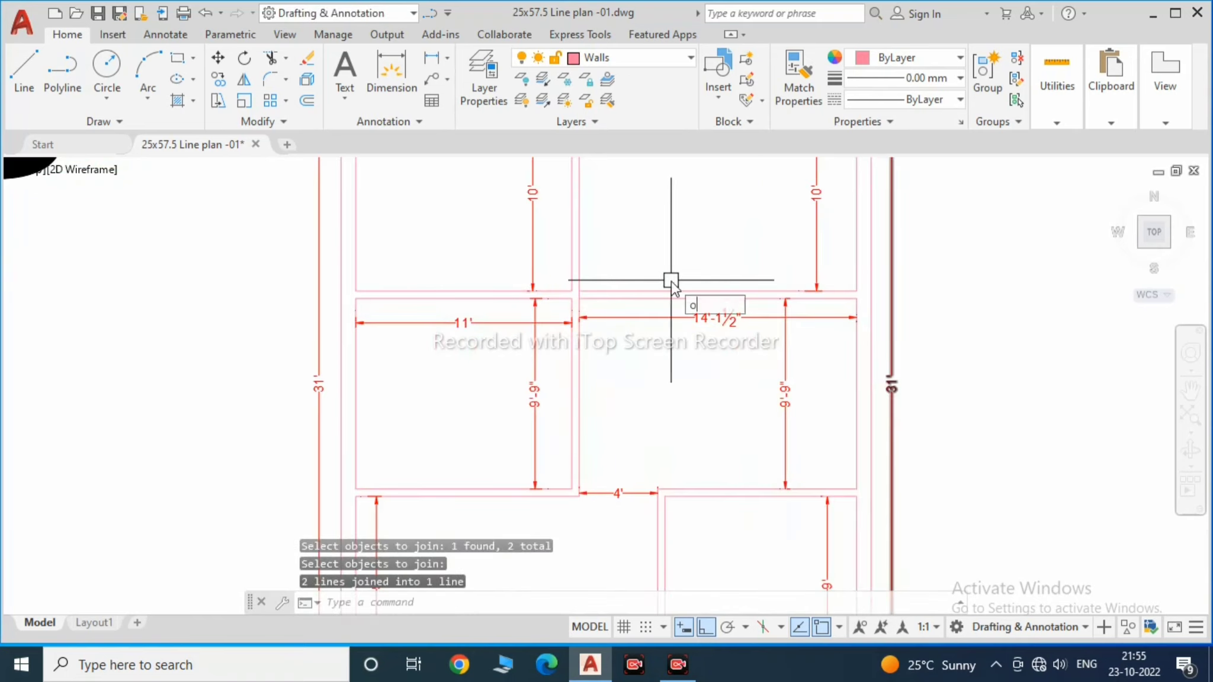
# Step: Offset the wall line 3.5' to the right to form the dividing wall
pyautogui.press('Return')
pyautogui.scroll(-5, 671, 280)
pyautogui.scroll(2, 734, 261)
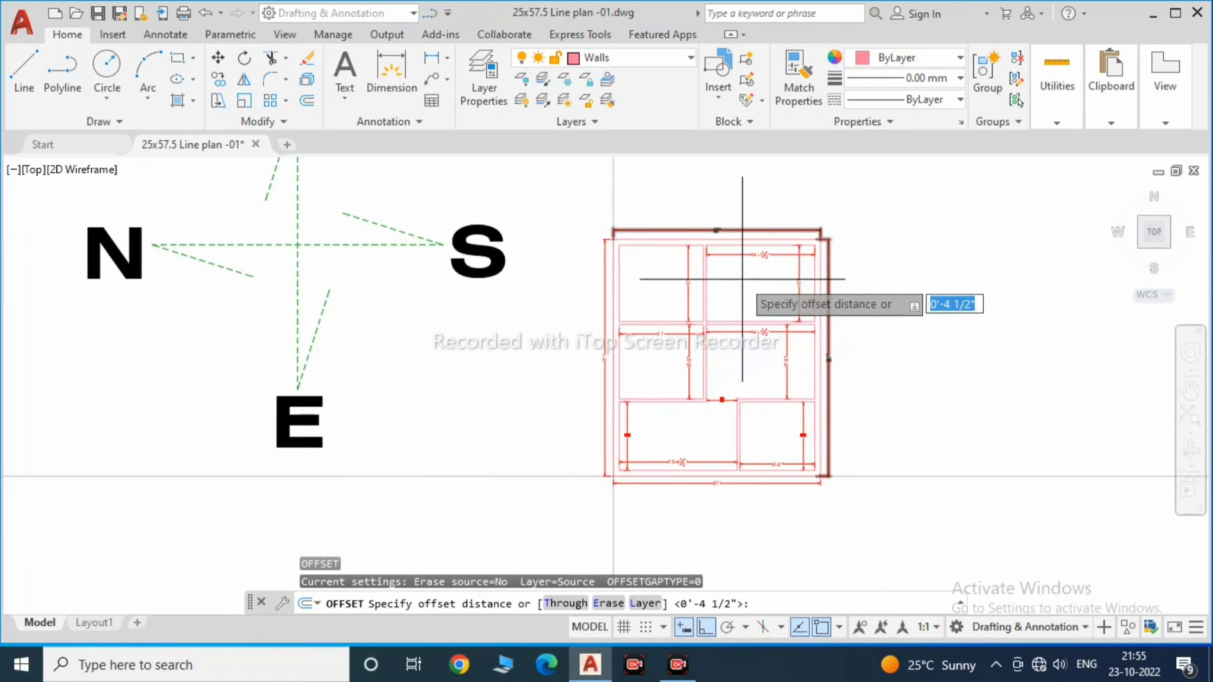
pyautogui.scroll(2, 770, 285)
pyautogui.scroll(1, 818, 302)
pyautogui.press('Escape')
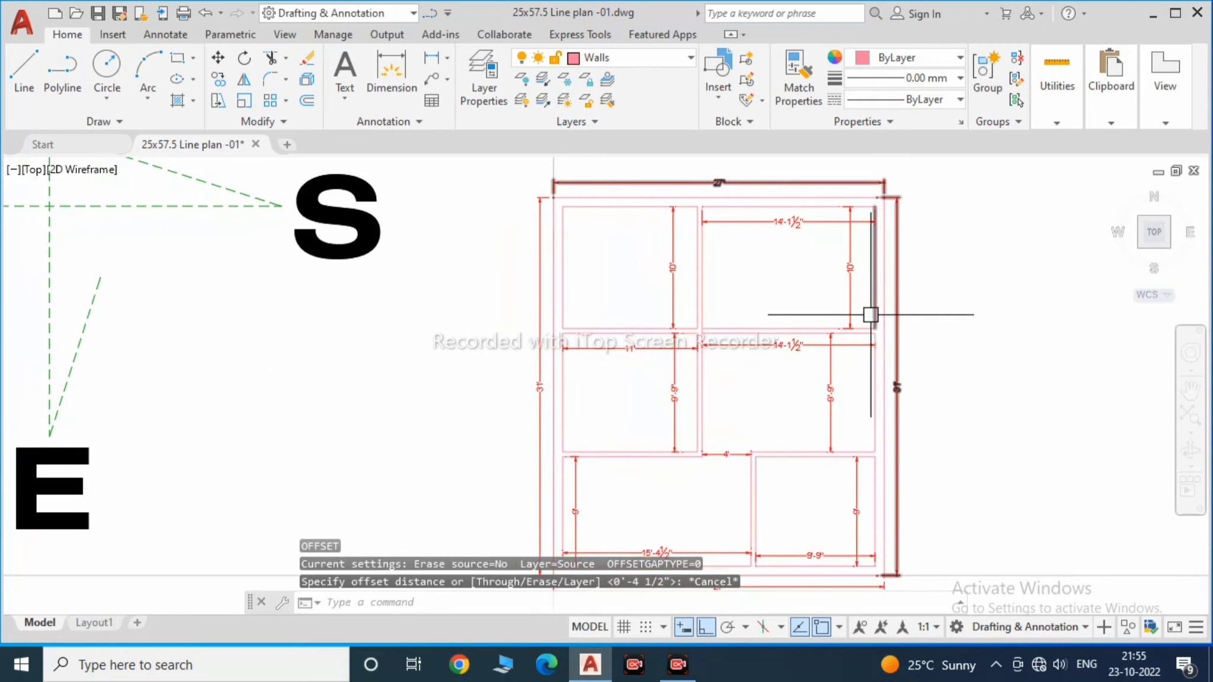
pyautogui.scroll(-2, 871, 315)
pyautogui.scroll(-2, 785, 338)
pyautogui.scroll(2, 780, 388)
pyautogui.scroll(2, 728, 330)
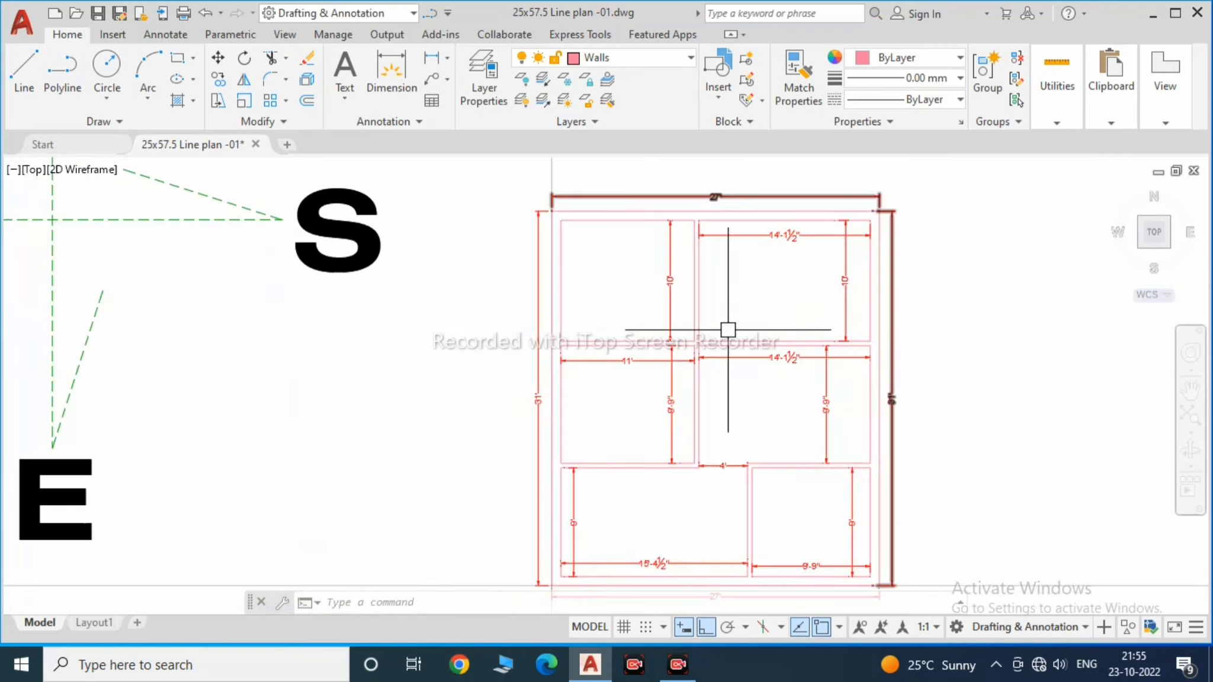
pyautogui.scroll(2, 728, 329)
pyautogui.press('Return')
pyautogui.write("3.5'")
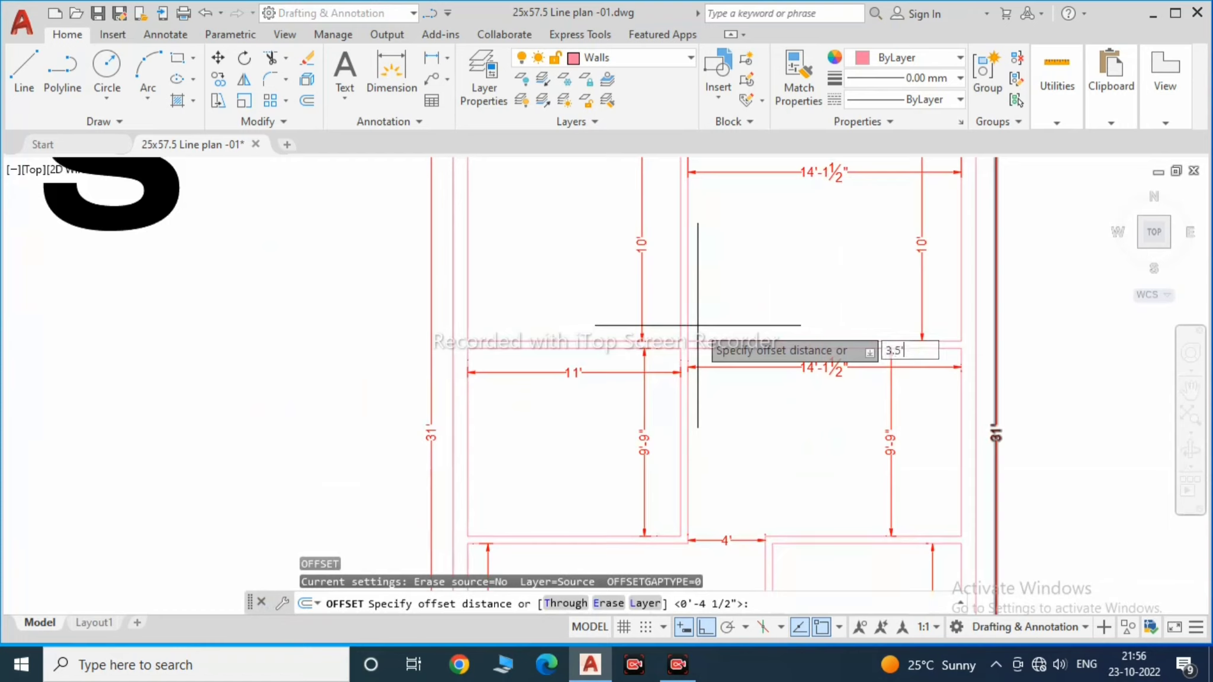
pyautogui.press('Return')
pyautogui.click(688, 325)
pyautogui.click(726, 346)
pyautogui.press('Escape')
# Step: Cancel a trim and begin moving the 14'-1½" dimension to a new position
pyautogui.write('tr')
pyautogui.press('Return')
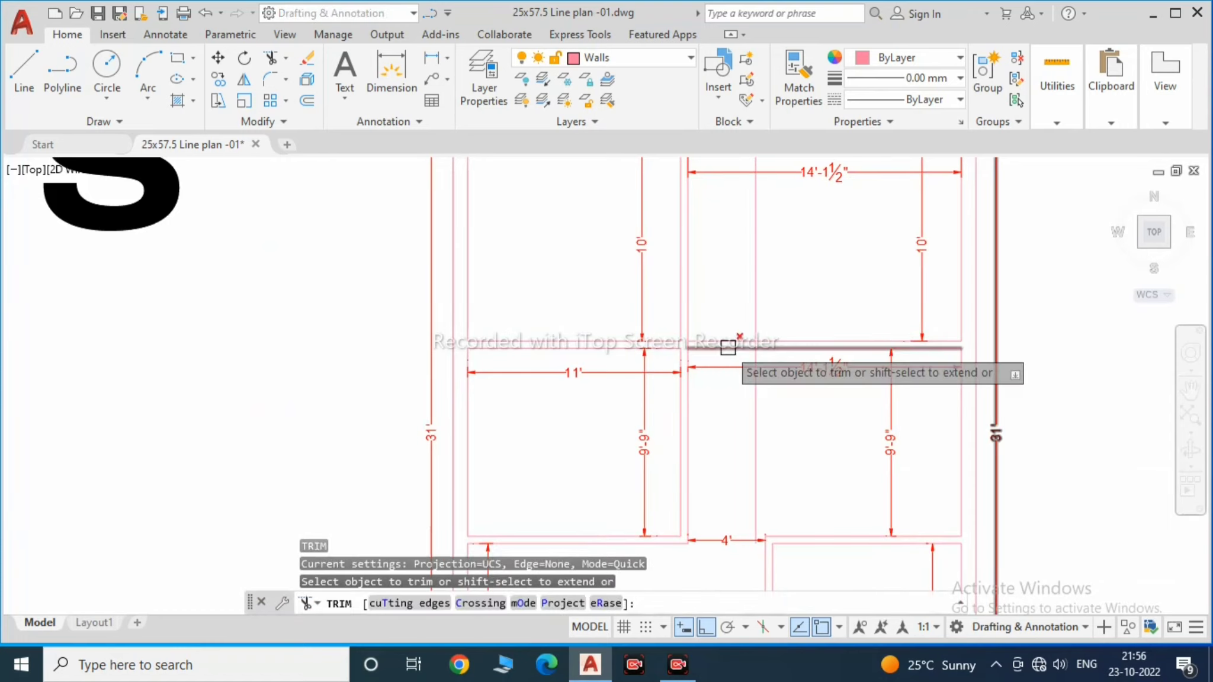
pyautogui.press('Escape')
pyautogui.click(770, 366)
pyautogui.moveTo(821, 409); pyautogui.dragTo(802, 380, button='middle')
pyautogui.write('m')
pyautogui.press('Return')
pyautogui.write('m')
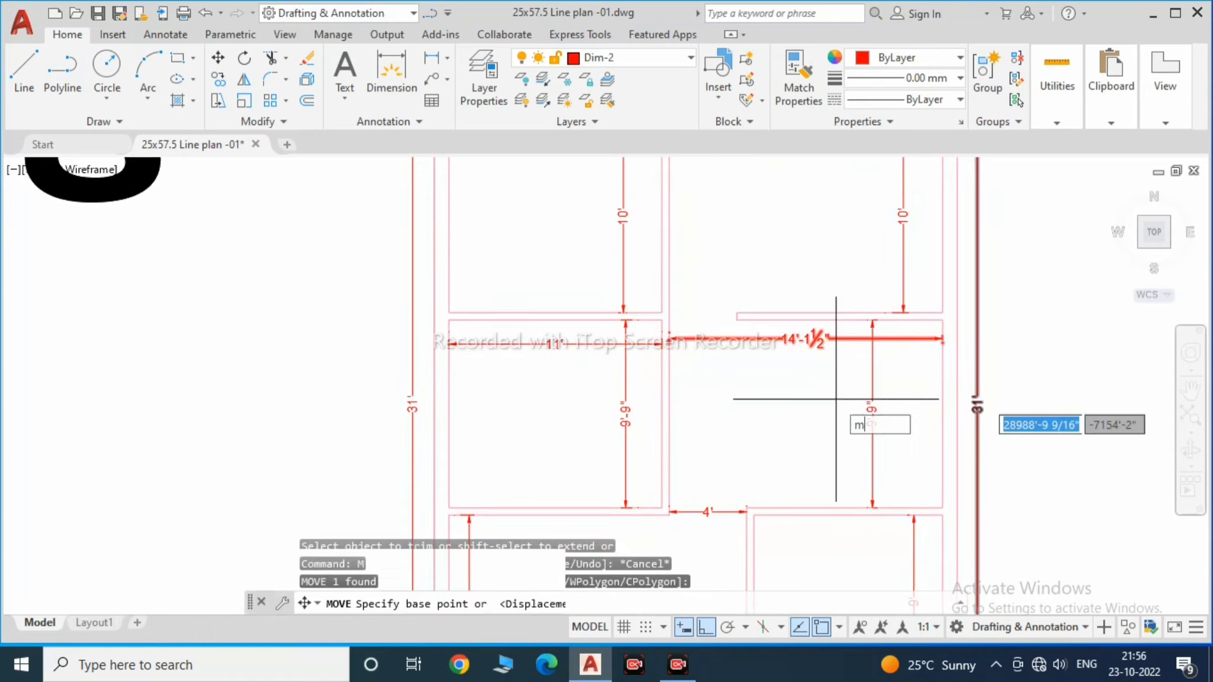
pyautogui.click(835, 398)
pyautogui.scroll(-2, 839, 354)
pyautogui.scroll(-2, 812, 414)
pyautogui.scroll(-1, 806, 362)
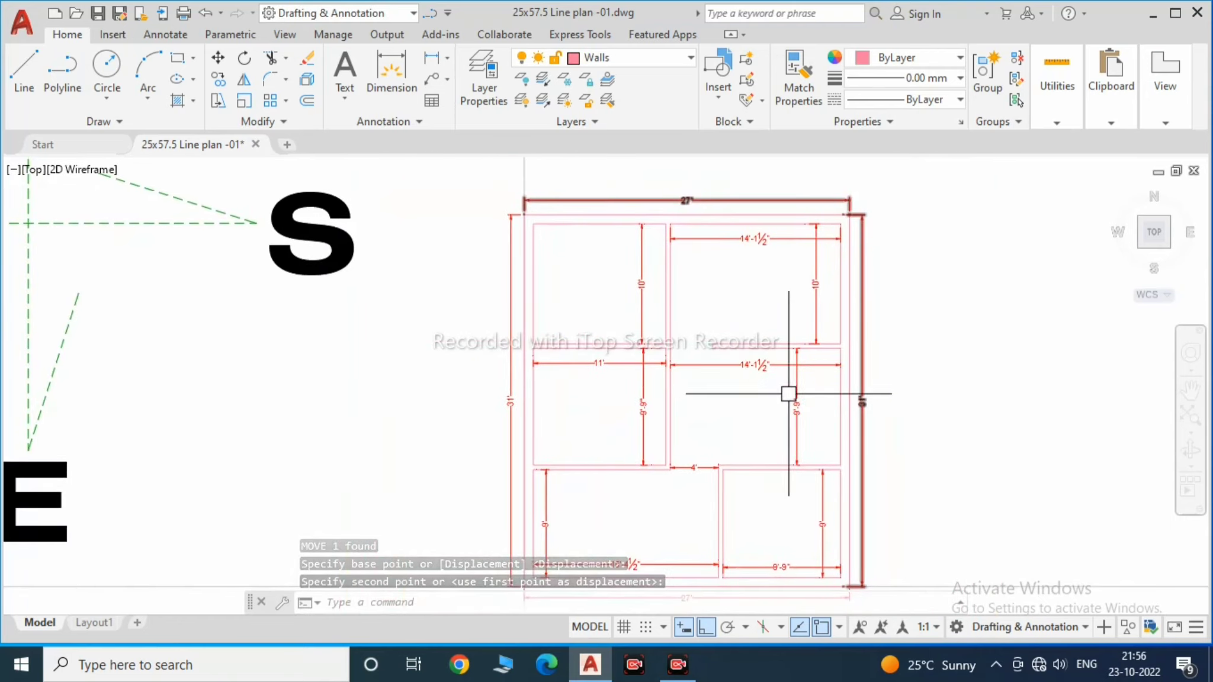
pyautogui.scroll(2, 789, 394)
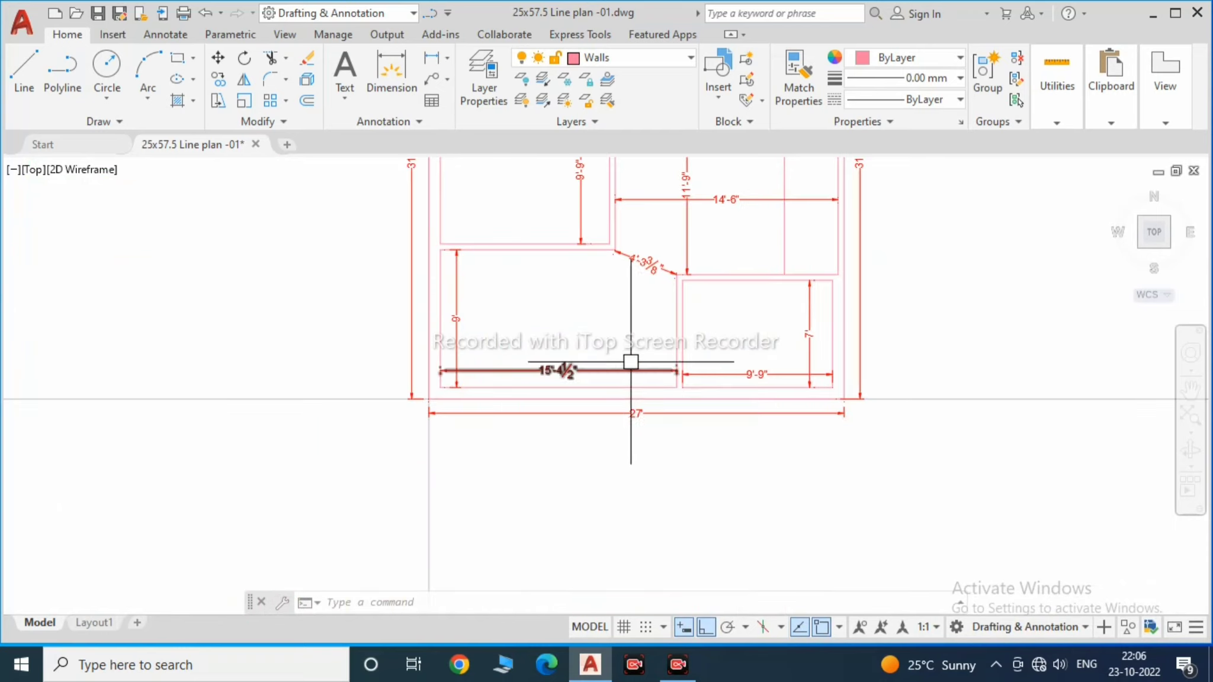
# Step: Pan to the lower-left room and try a 0'-9" offset, then cancel it
pyautogui.scroll(-5, 647, 388)
pyautogui.moveTo(647, 389); pyautogui.dragTo(812, 379, button='middle')
pyautogui.scroll(-2, 748, 428)
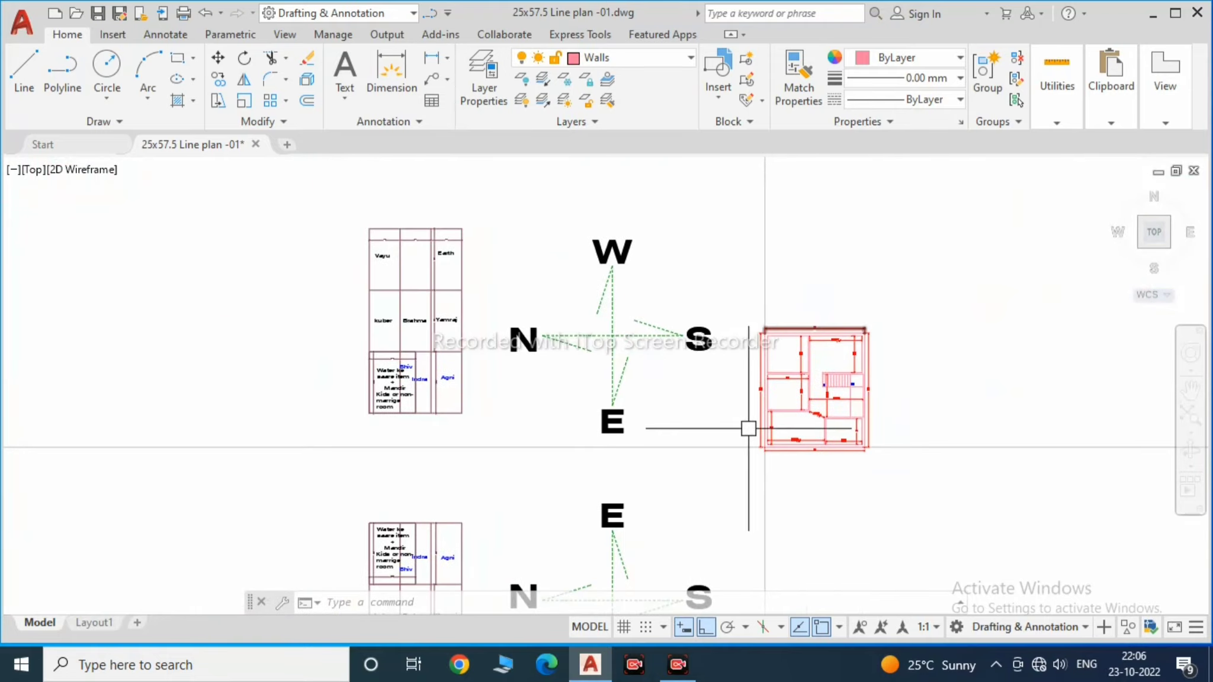
pyautogui.scroll(6, 802, 373)
pyautogui.write('o')
pyautogui.press('Return')
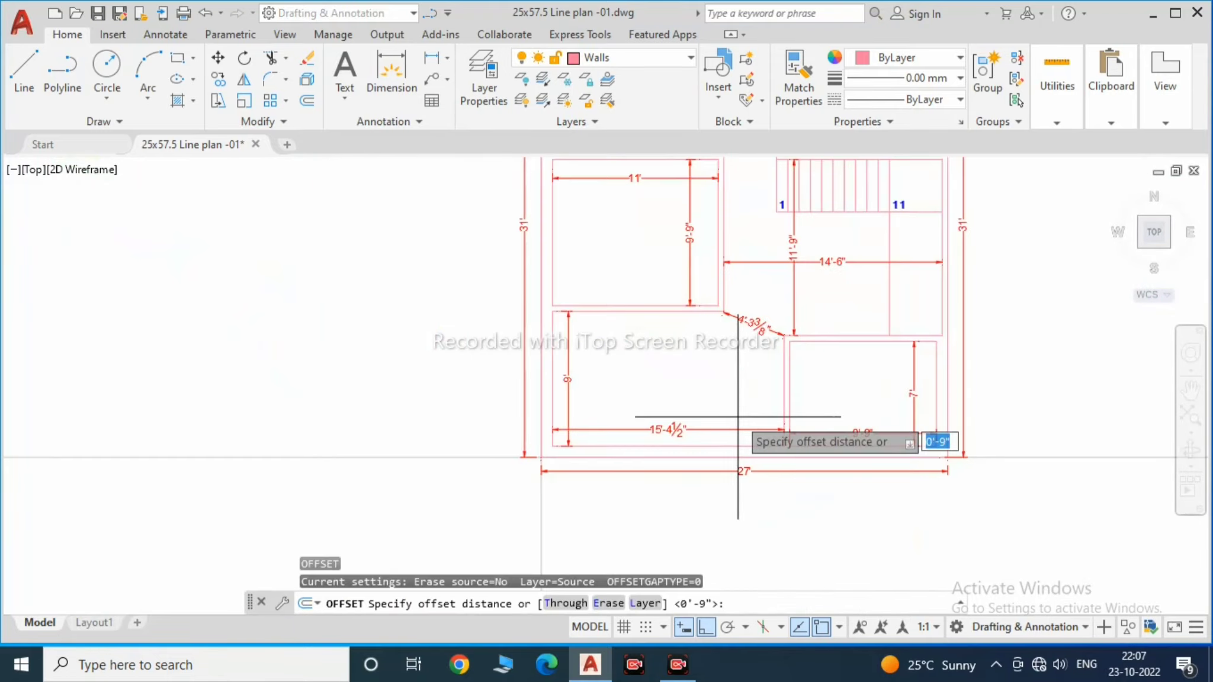
pyautogui.press('Return')
pyautogui.moveTo(752, 338); pyautogui.dragTo(826, 370, button='middle')
pyautogui.click(795, 379)
pyautogui.press('Escape')
pyautogui.press('Return')
pyautogui.press('Escape')
# Step: Place a linear dimension with DLI, then erase it as unwanted
pyautogui.write('dli')
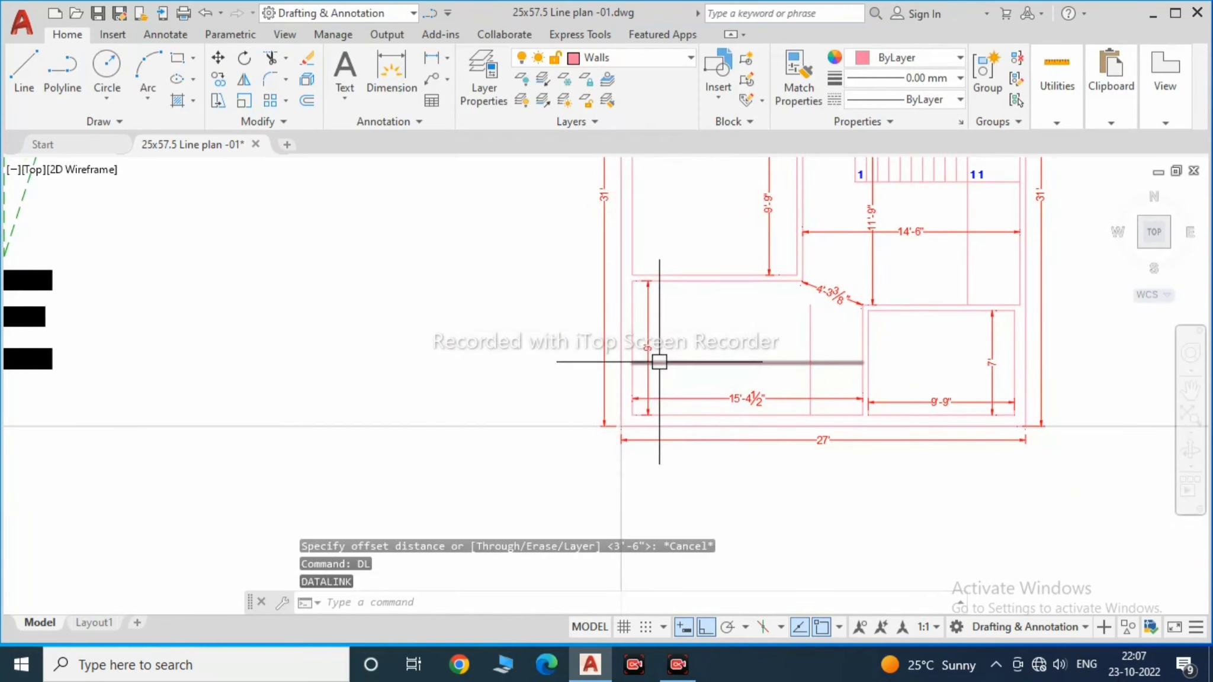
pyautogui.press('Return')
pyautogui.click(659, 363)
pyautogui.click(809, 338)
pyautogui.click(696, 341)
pyautogui.write('e')
pyautogui.press('Return')
pyautogui.scroll(3, 783, 341)
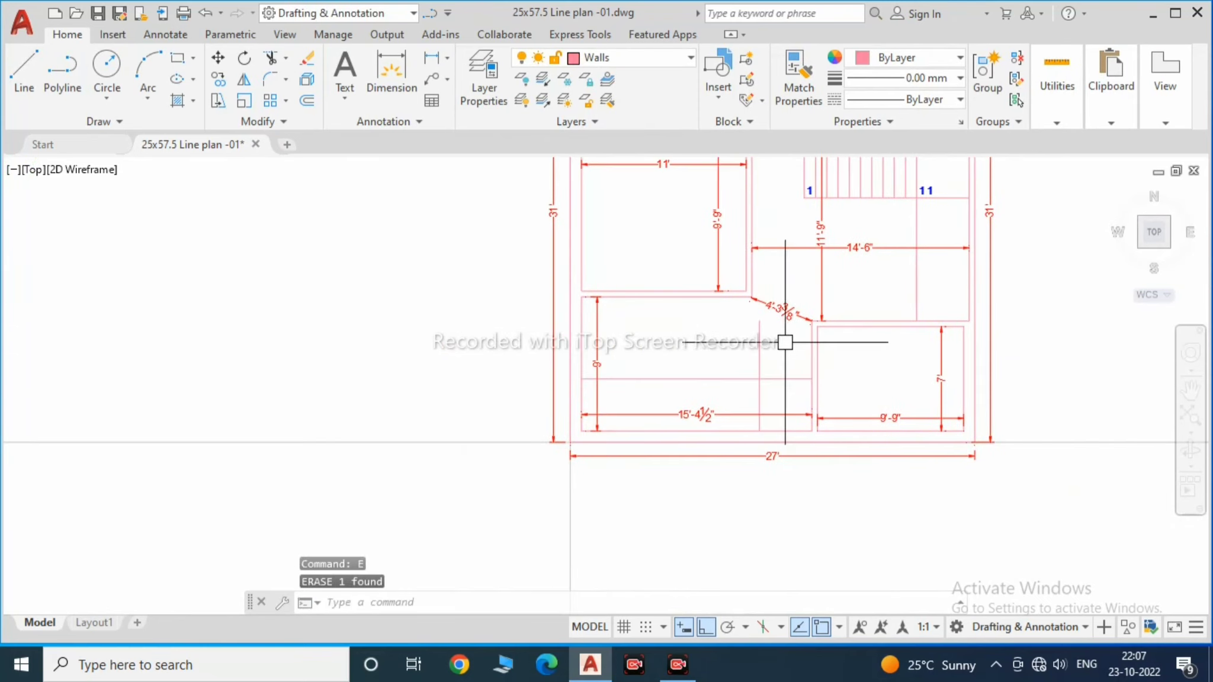
# Step: Draw a temporary diagonal line between two wall corners, then erase it
pyautogui.click(785, 355)
pyautogui.moveTo(786, 355); pyautogui.dragTo(885, 373, button='middle')
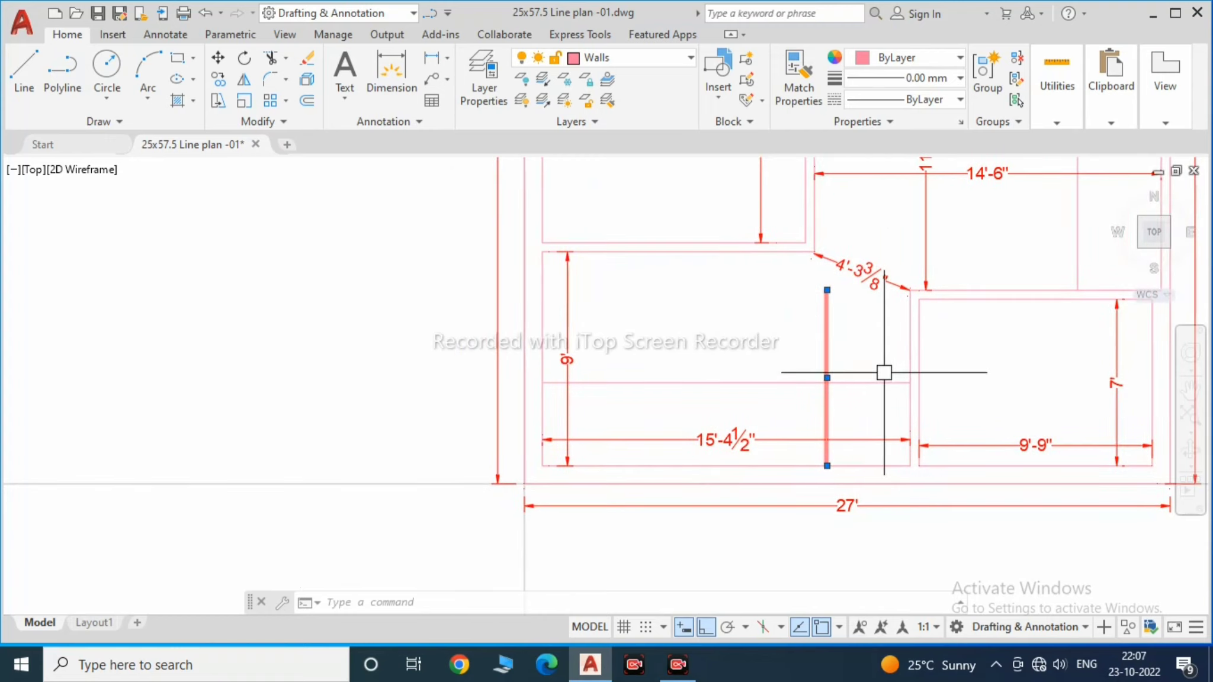
pyautogui.write('l')
pyautogui.press('Return')
pyautogui.click(814, 253)
pyautogui.scroll(2, 888, 284)
pyautogui.click(874, 293)
pyautogui.press('Return')
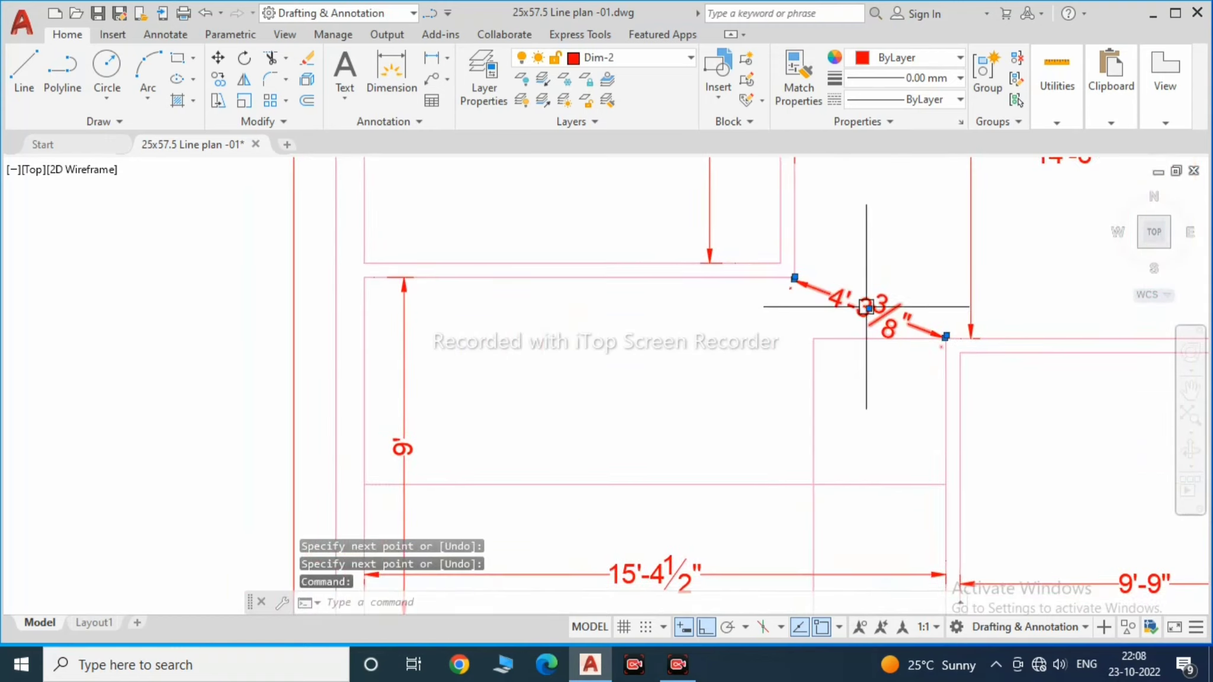
pyautogui.write('e')
pyautogui.press('Return')
pyautogui.scroll(-2, 767, 298)
# Step: Add an aligned dimension across the room left of the 9'-9" room
pyautogui.write('dal')
pyautogui.press('Return')
pyautogui.scroll(3, 770, 355)
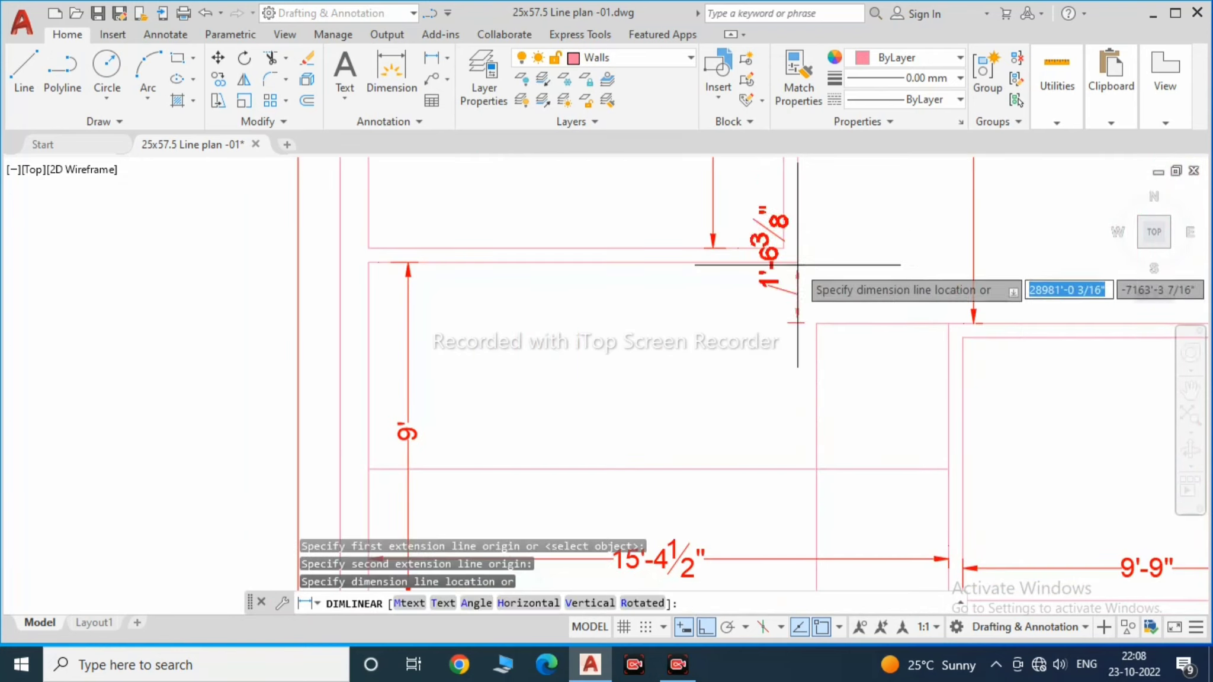
pyautogui.press('Escape')
pyautogui.press('Return')
pyautogui.click(798, 262)
pyautogui.click(823, 469)
pyautogui.click(844, 298)
pyautogui.scroll(-2, 844, 298)
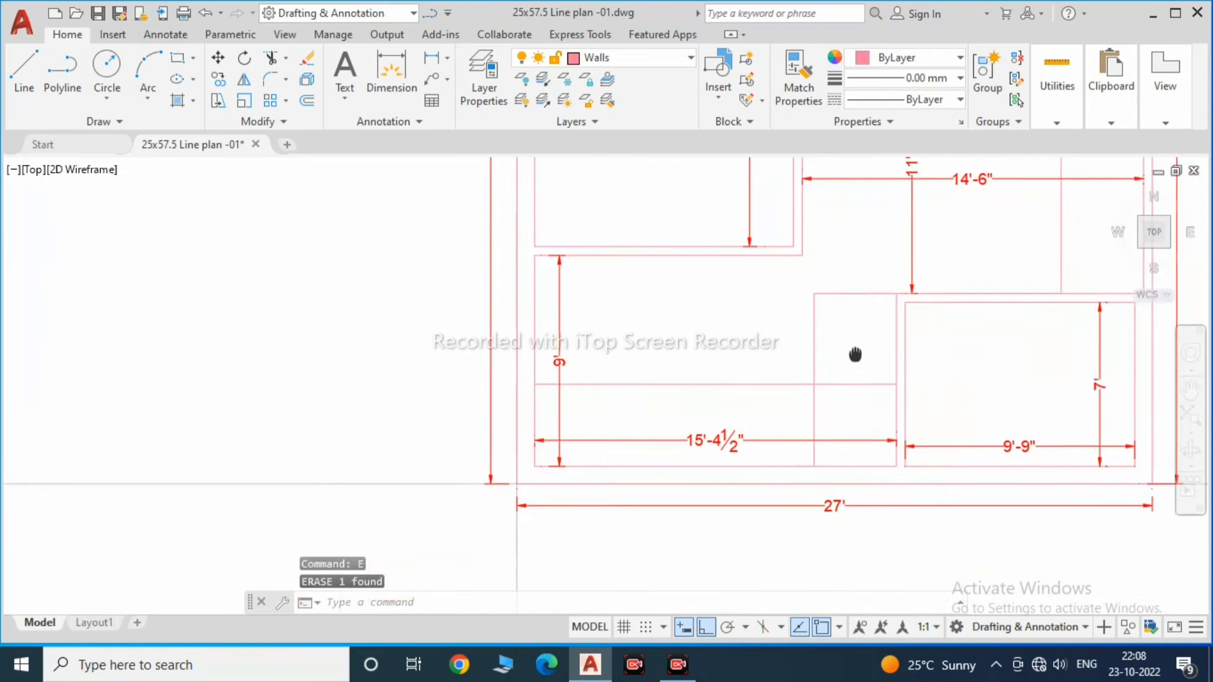
pyautogui.click(842, 335)
# Step: Offset parallel stair lines across the 15'-4½"-wide lower room
pyautogui.write('o')
pyautogui.press('Return')
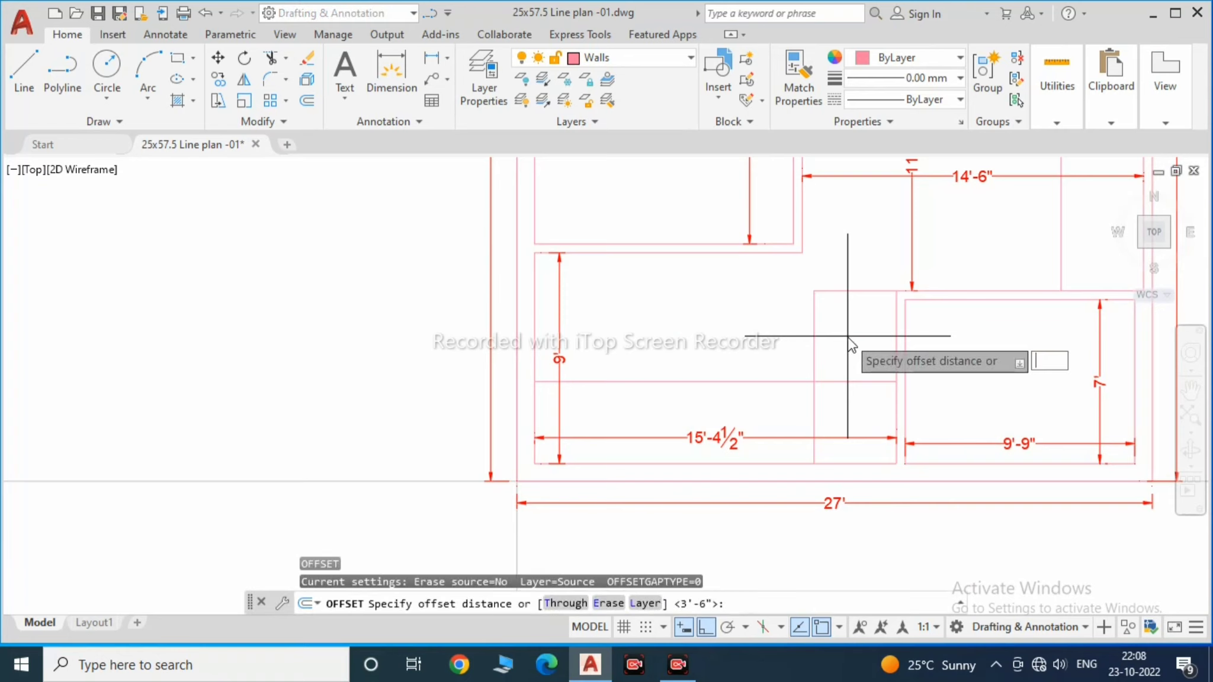
pyautogui.click(839, 381)
pyautogui.click(869, 317)
pyautogui.press('Escape')
# Step: Dimension the 1'-7½" vertical gap above the stair lines
pyautogui.write('dli')
pyautogui.press('Return')
pyautogui.click(864, 290)
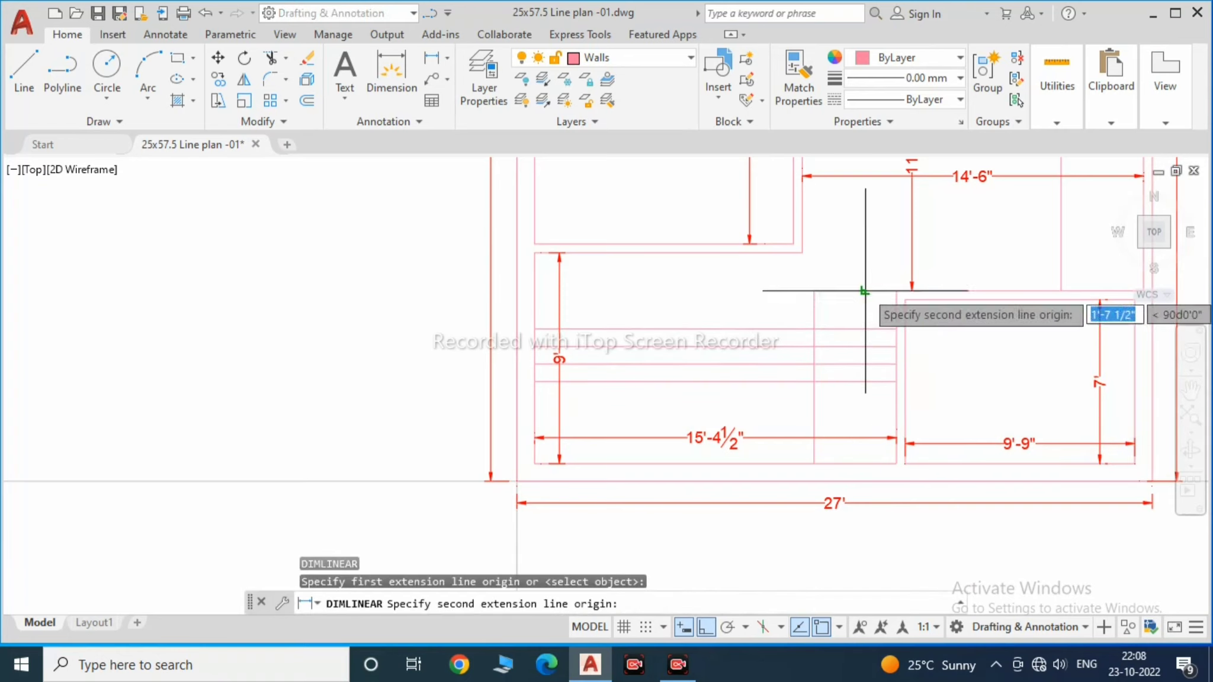
pyautogui.click(864, 328)
pyautogui.scroll(3, 864, 329)
# Step: Place a trial 11'-10½" linear dimension across the stair lines
pyautogui.scroll(-3, 861, 314)
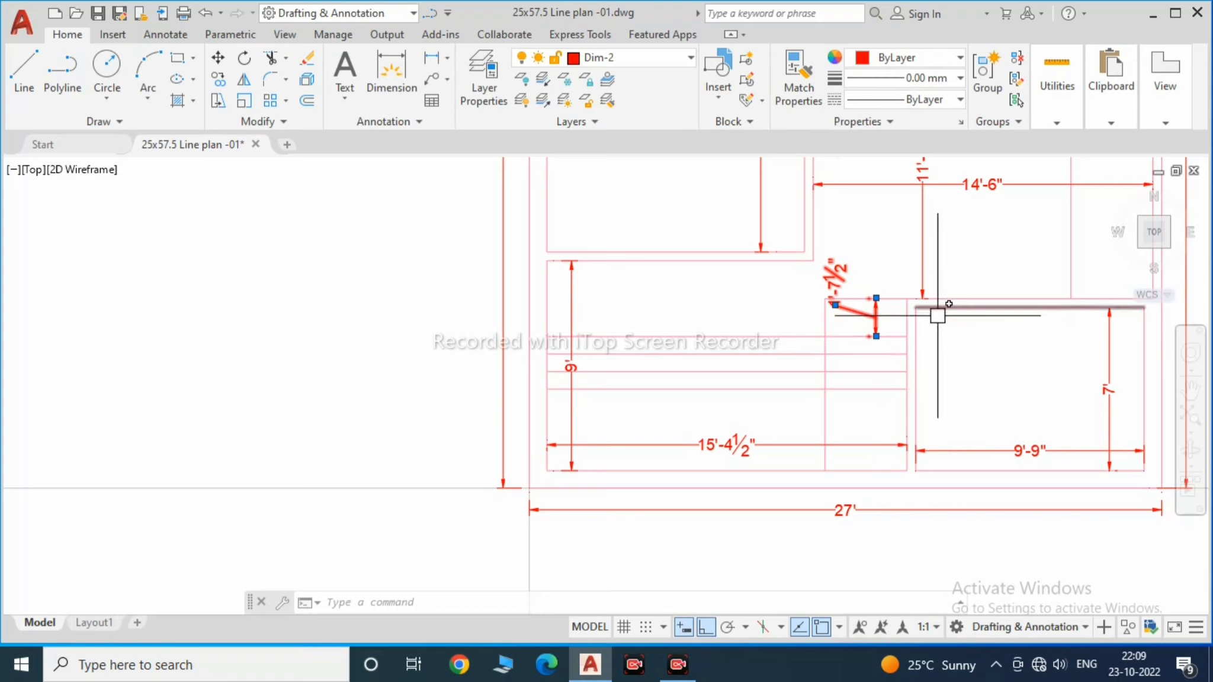
pyautogui.moveTo(869, 314); pyautogui.dragTo(738, 344, button='middle')
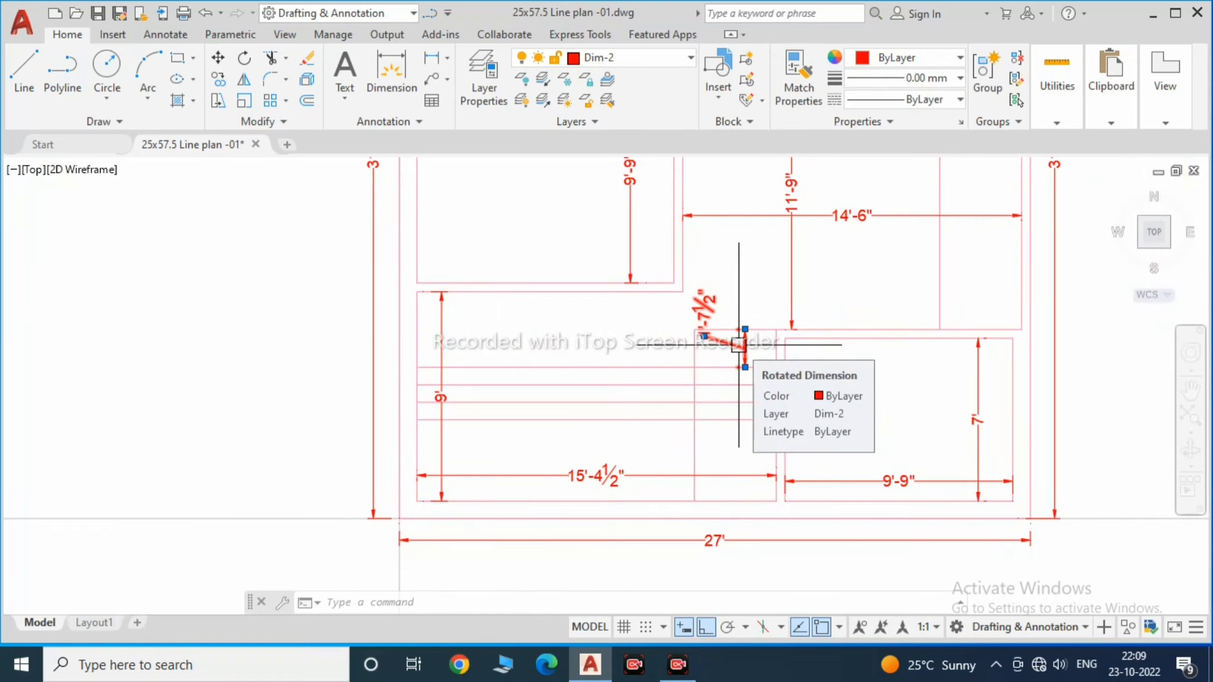
pyautogui.write('dli')
pyautogui.press('Return')
pyautogui.click(417, 441)
pyautogui.click(695, 441)
pyautogui.click(536, 445)
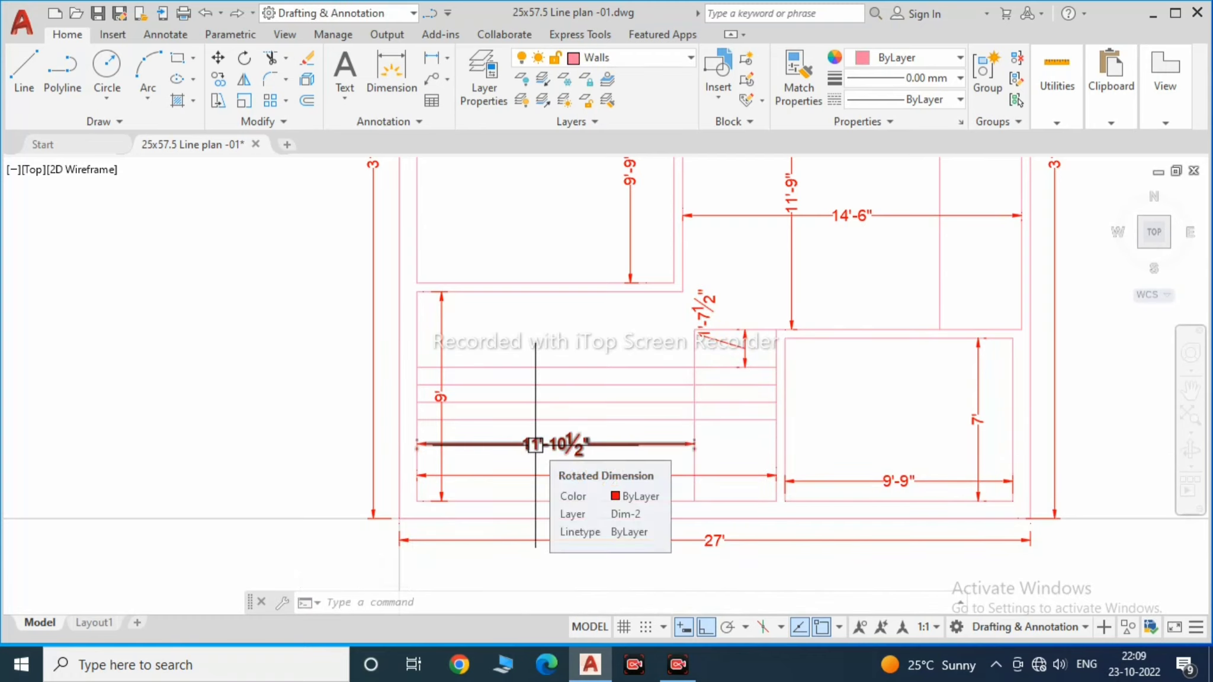
# Step: Delete the short 1'-7½" trial dimension
pyautogui.scroll(3, 535, 444)
pyautogui.write('f')
pyautogui.press('Return')
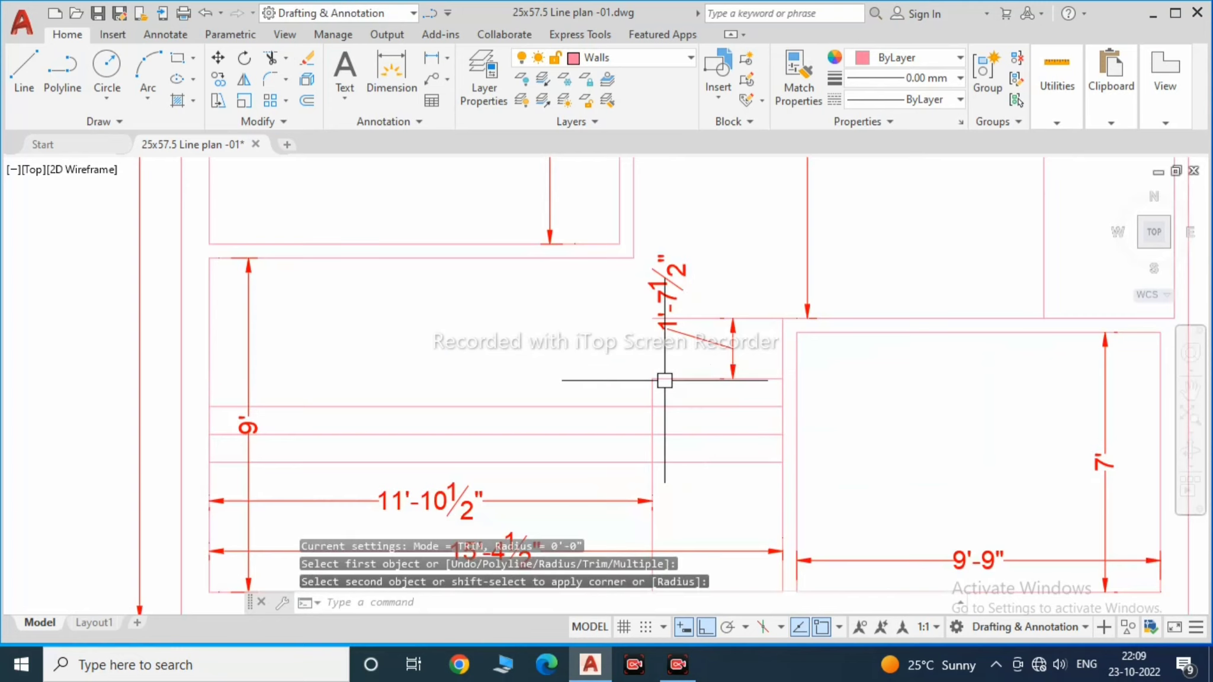
pyautogui.press('Escape')
pyautogui.click(736, 351)
pyautogui.press('Delete')
# Step: Start a trial vertical dimension in the stair room, then abandon it
pyautogui.scroll(-1, 735, 352)
pyautogui.write('dli')
pyautogui.press('Return')
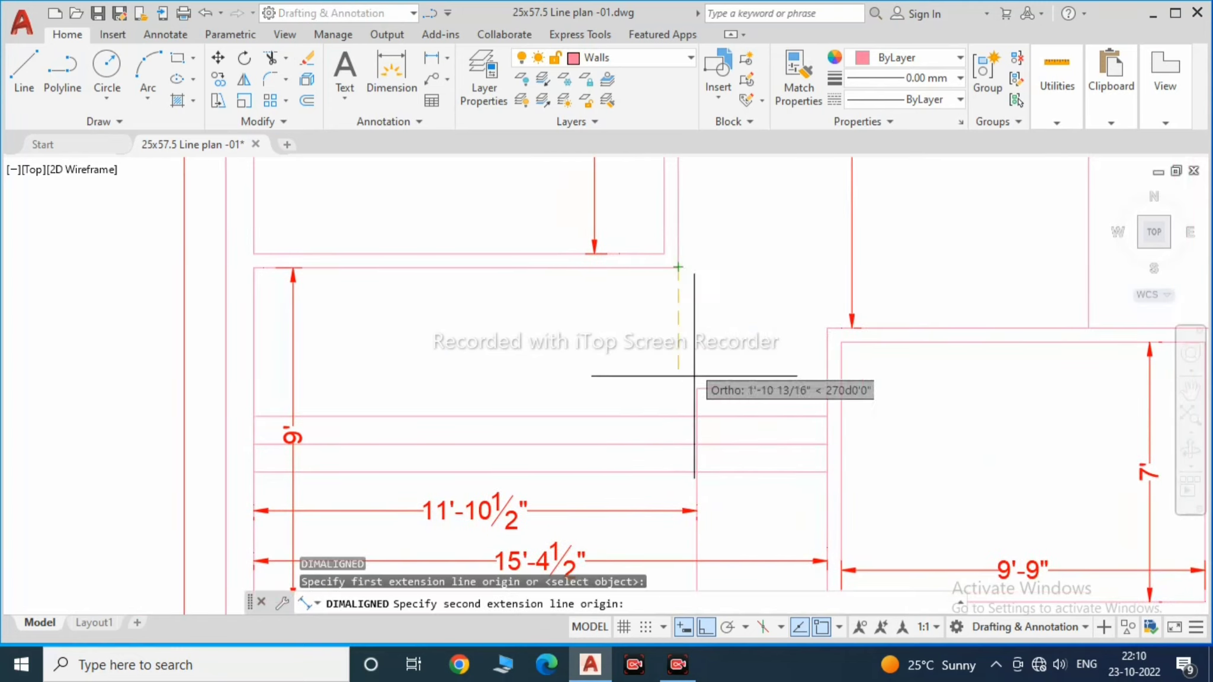
pyautogui.click(693, 320)
pyautogui.press('e')
pyautogui.press('Return')
# Step: Erase the 11'-10½" dimension, leaving the 15'-4½" and 9' dimensions
pyautogui.scroll(-2, 690, 367)
pyautogui.press('t')
pyautogui.press('r')
pyautogui.press('Return')
pyautogui.press('Escape')
pyautogui.click(618, 392)
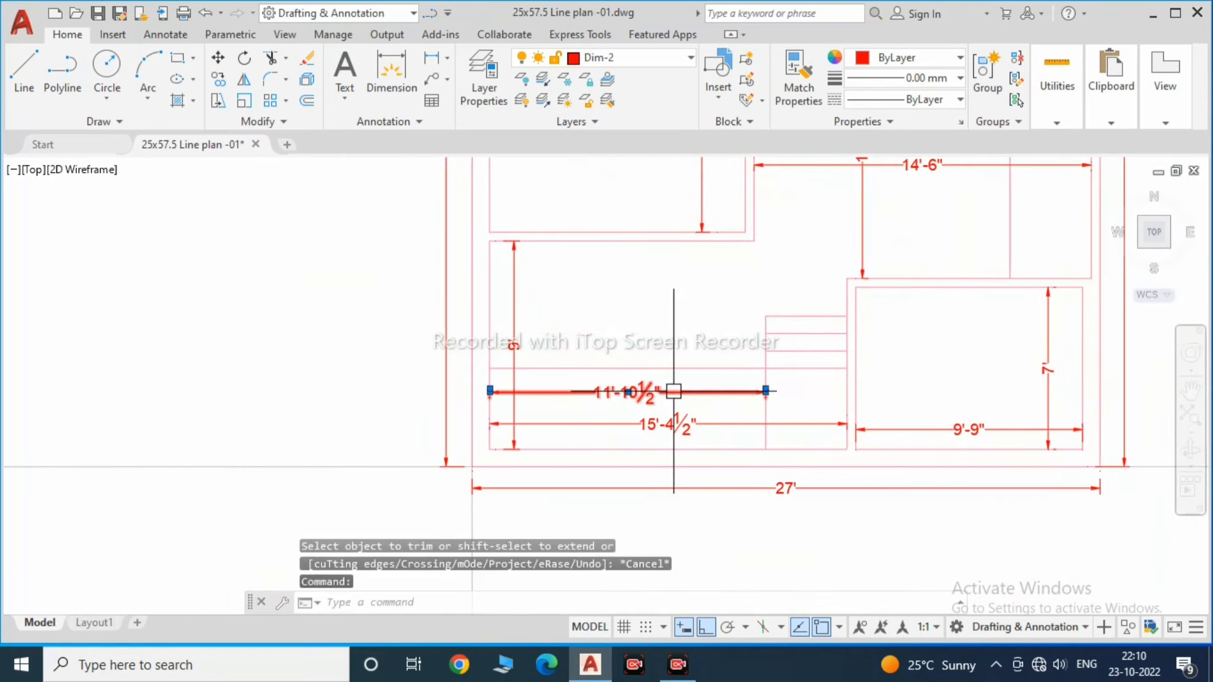
pyautogui.press('e')
pyautogui.press('Return')
pyautogui.scroll(1, 696, 406)
pyautogui.scroll(-1, 689, 382)
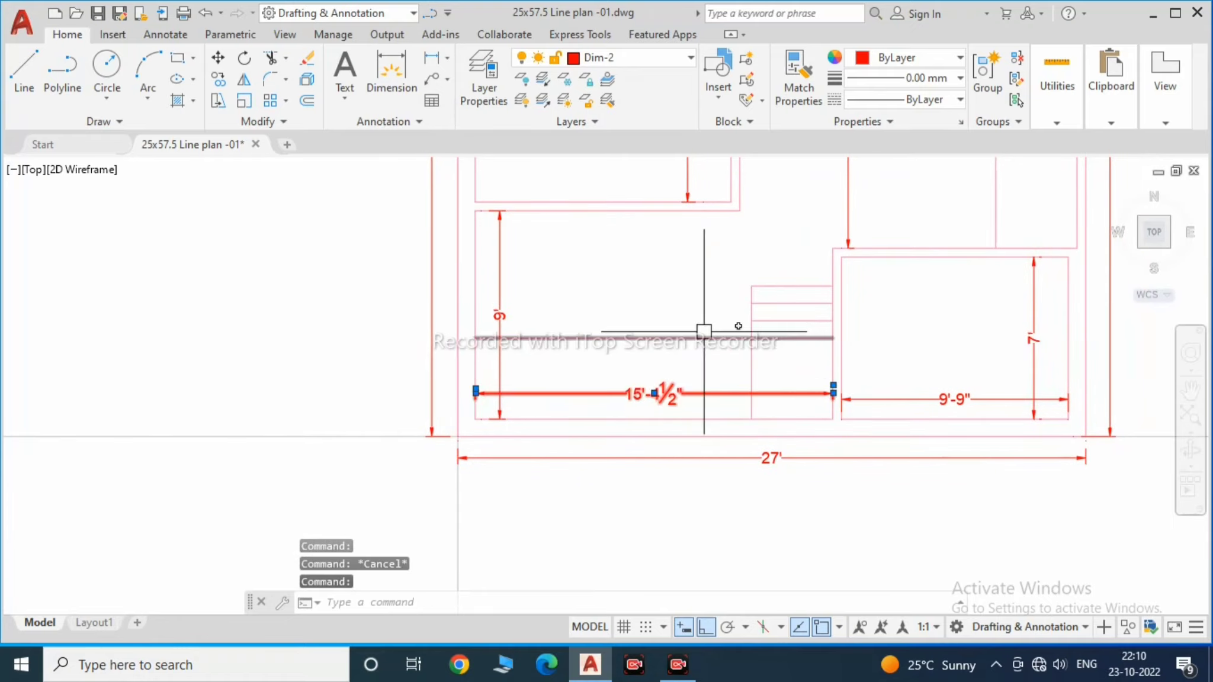
# Step: Move the 15'-4½" dimension up above the stair room
pyautogui.write('m')
pyautogui.press('Return')
pyautogui.click(781, 509)
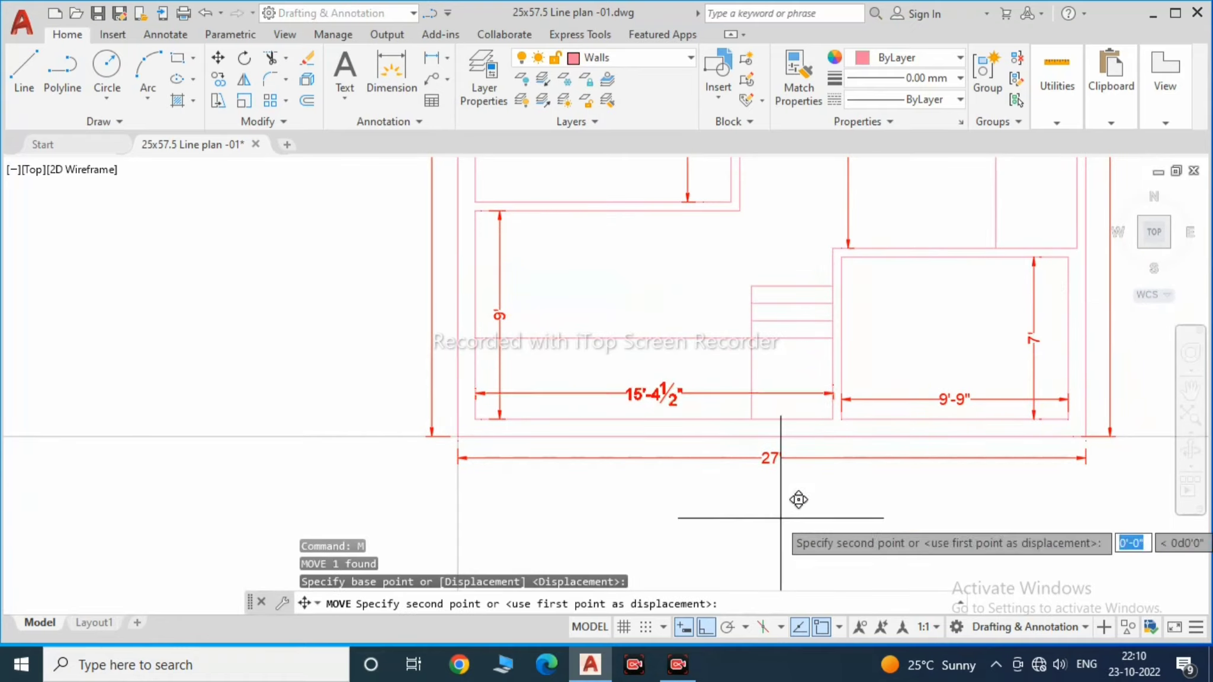
pyautogui.click(789, 384)
pyautogui.scroll(4, 501, 266)
pyautogui.scroll(-4, 663, 278)
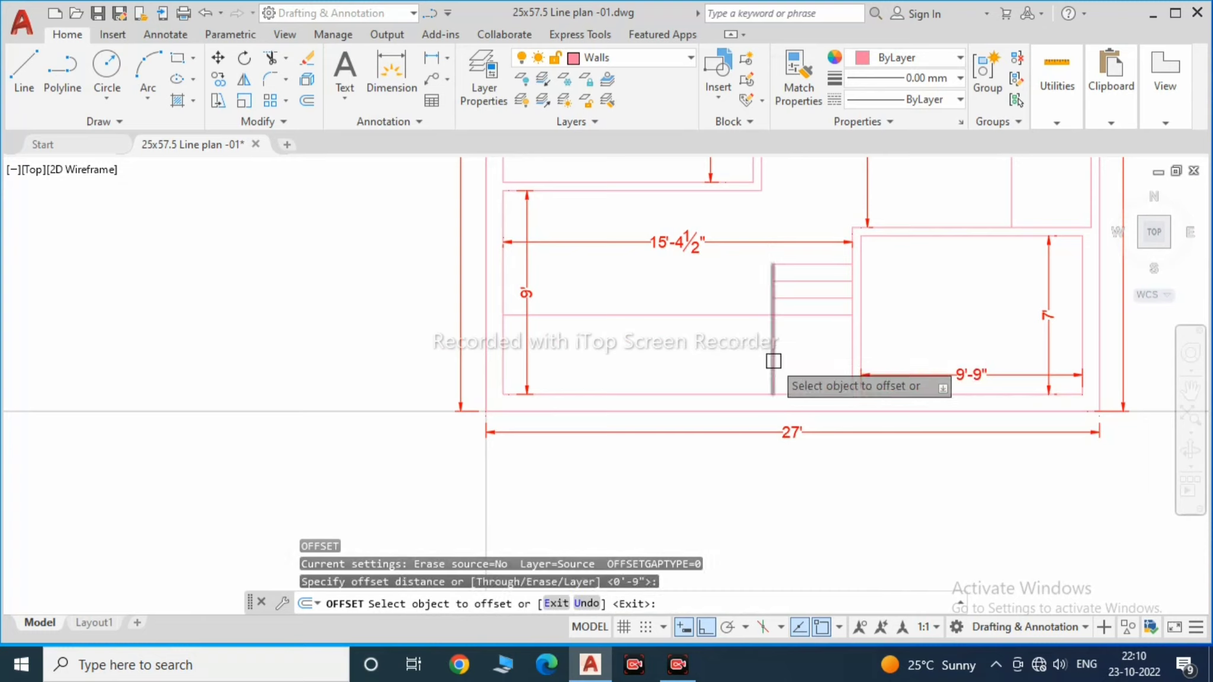
# Step: Move the 9' dimension 3'-8" to the right
pyautogui.press('Return')
pyautogui.press('Escape')
pyautogui.write('o')
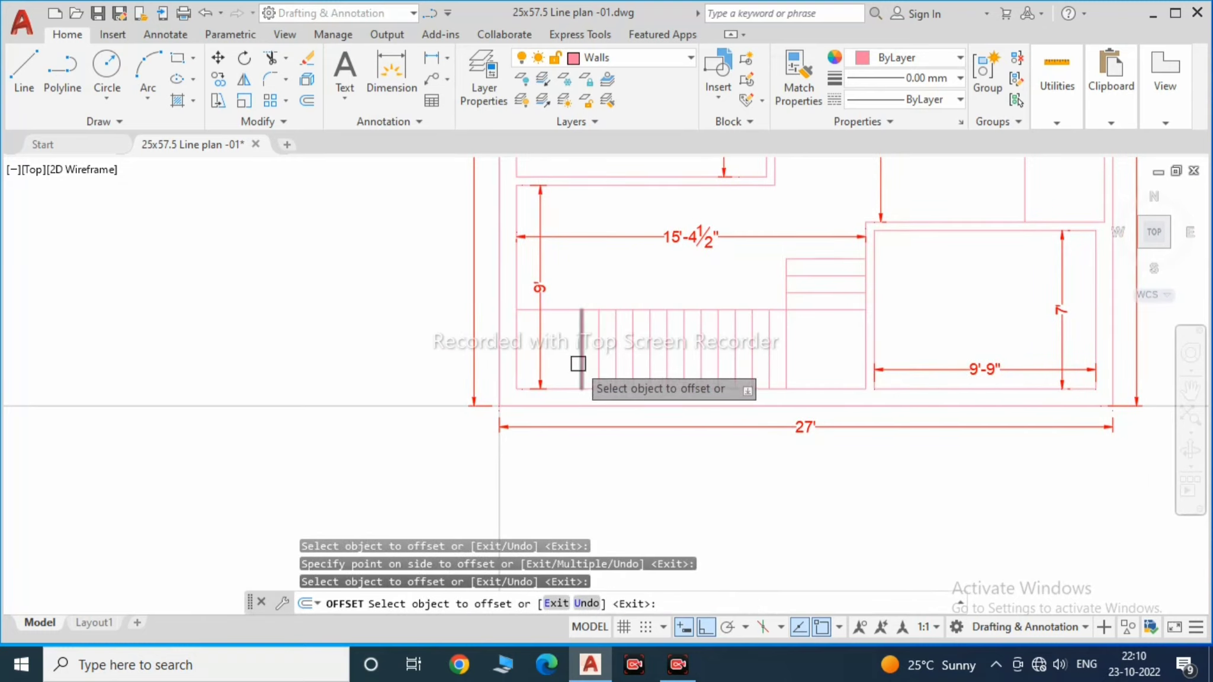
pyautogui.press('Escape')
pyautogui.scroll(-5, 658, 338)
pyautogui.scroll(4, 623, 360)
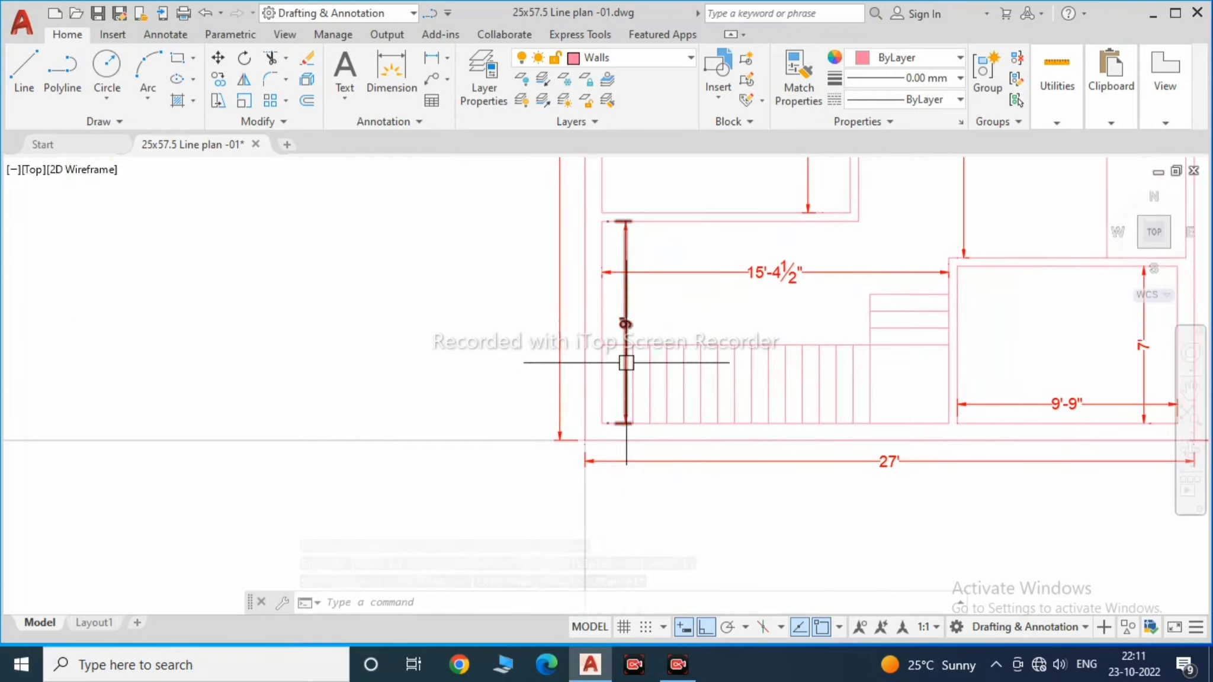
pyautogui.click(622, 360)
pyautogui.write('m')
pyautogui.press('Return')
pyautogui.click(878, 294)
pyautogui.scroll(3, 893, 414)
pyautogui.scroll(-3, 894, 414)
# Step: Give the vertical stair tread lines a DASH linetype
pyautogui.click(916, 472)
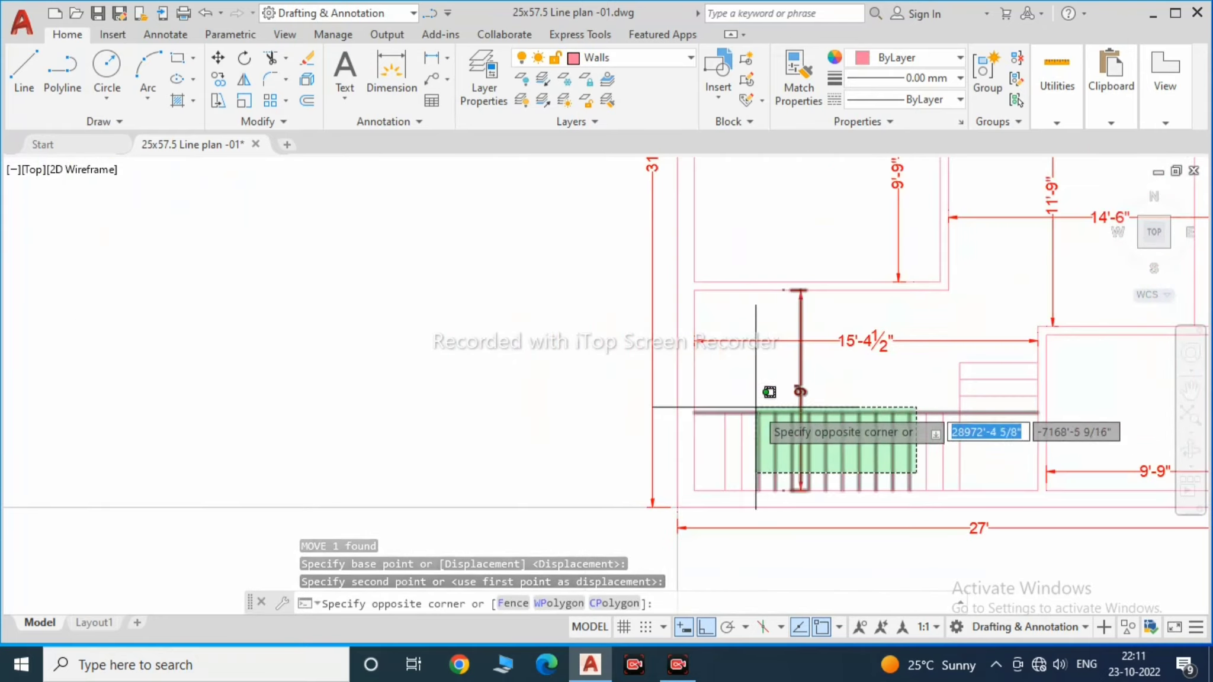
pyautogui.click(719, 409)
pyautogui.press('Escape')
pyautogui.scroll(3, 879, 401)
pyautogui.write('tr')
pyautogui.press('Return')
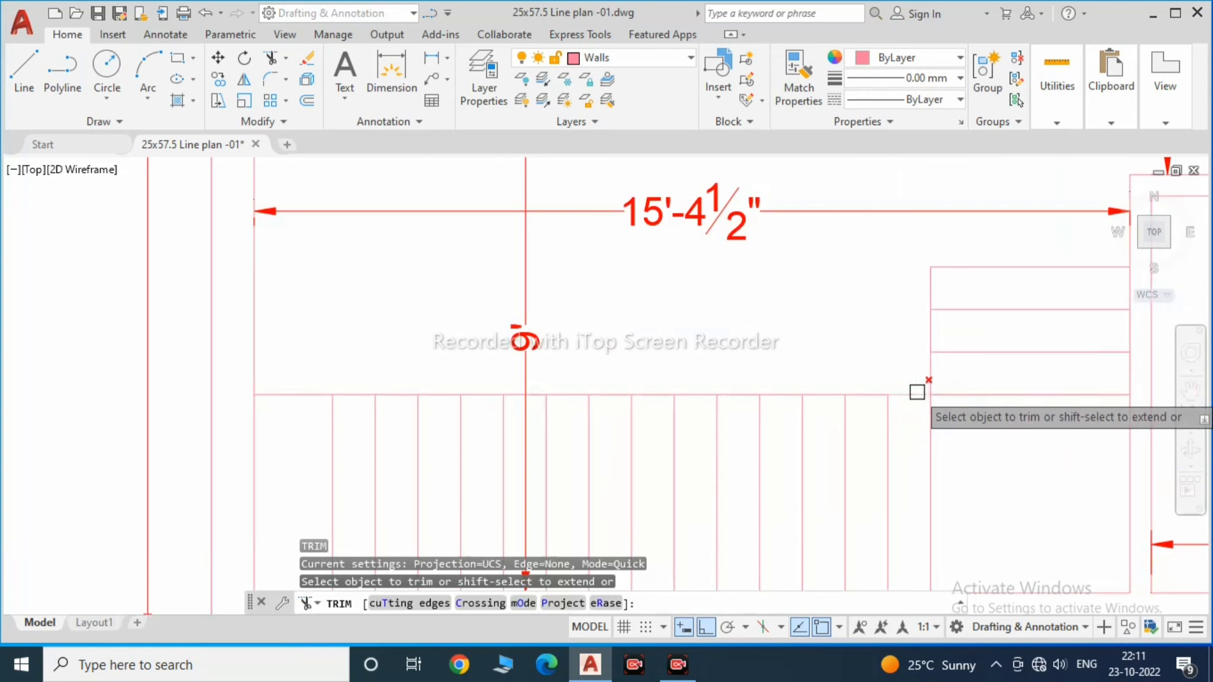
pyautogui.press('Escape')
pyautogui.scroll(-2, 718, 403)
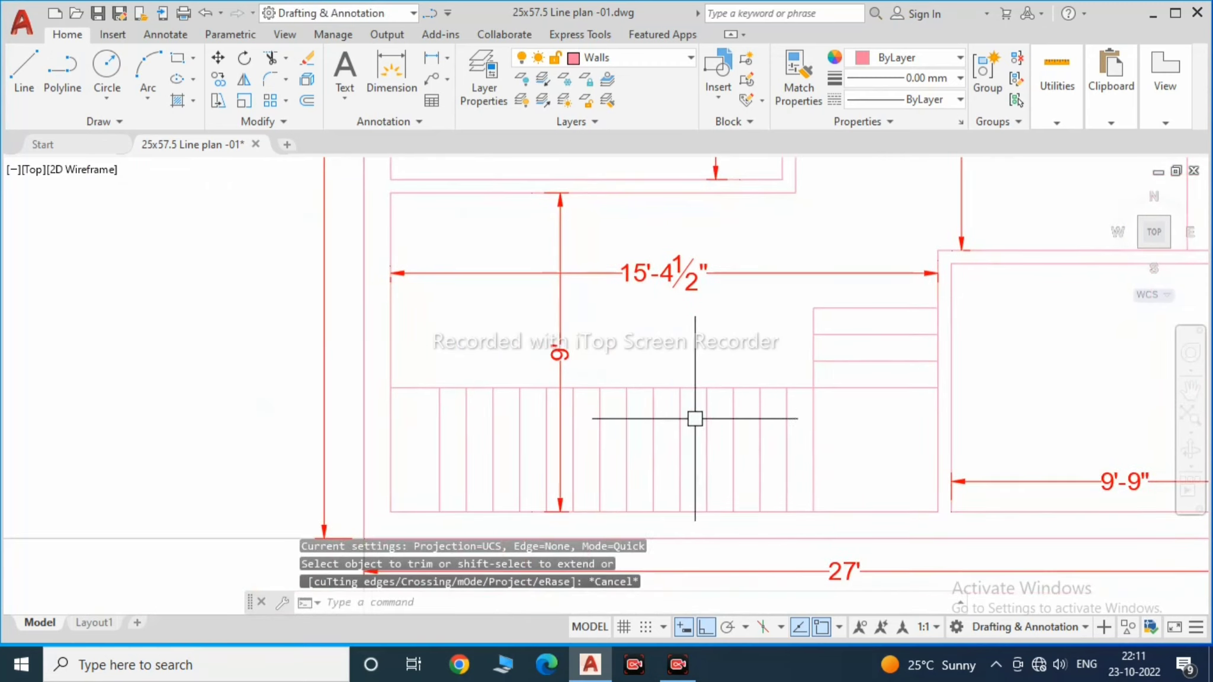
pyautogui.click(749, 487)
pyautogui.click(432, 411)
pyautogui.click(960, 99)
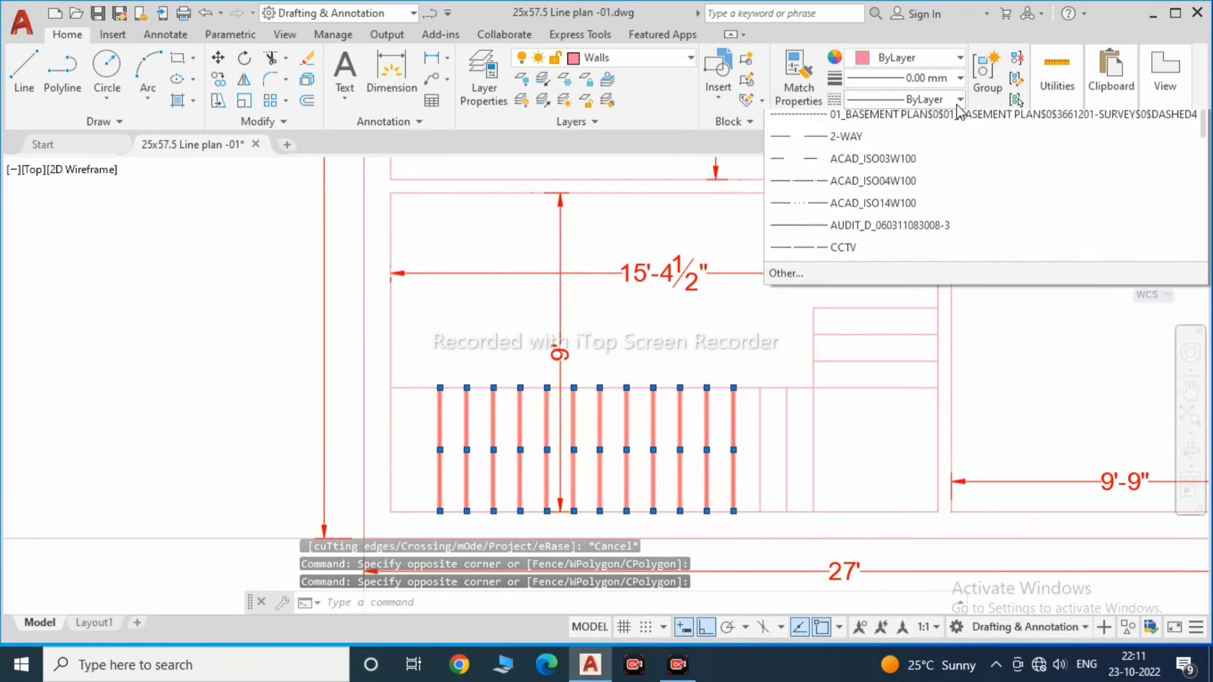
pyautogui.click(836, 274)
pyautogui.press('Escape')
# Step: Try offsetting the outer wall line, then cancel the offset and fillet commands
pyautogui.moveTo(751, 456); pyautogui.dragTo(653, 416, button='middle')
pyautogui.write('o')
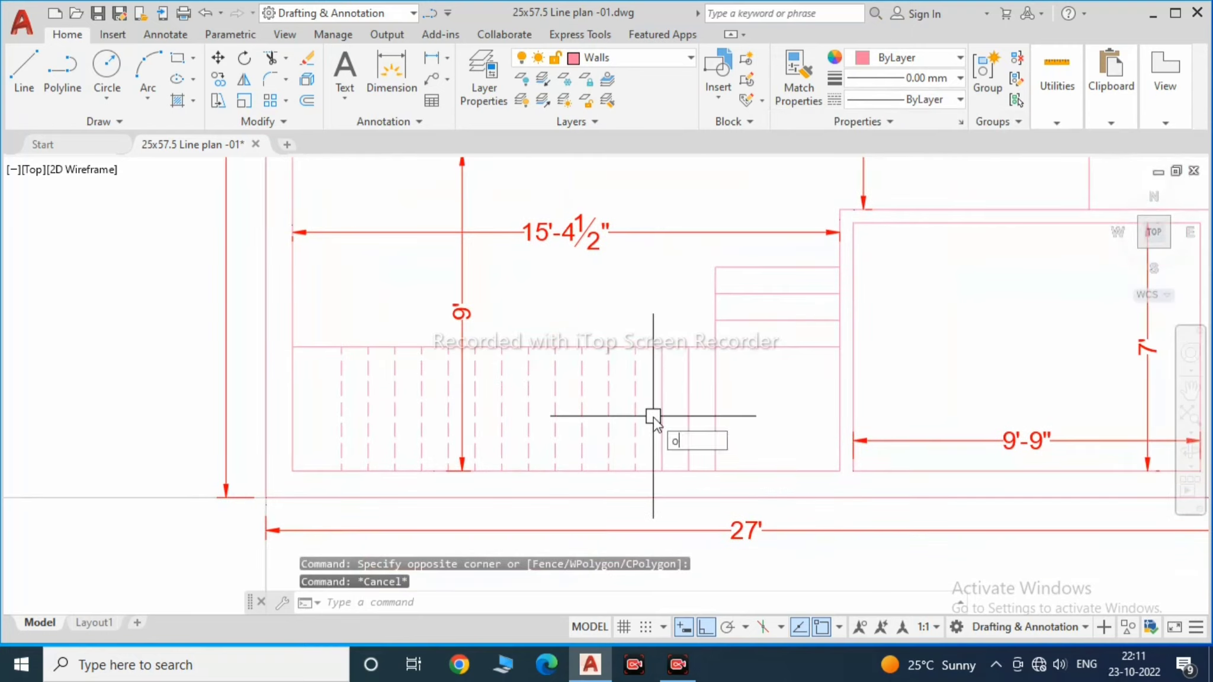
pyautogui.scroll(3, 770, 398)
pyautogui.click(748, 375)
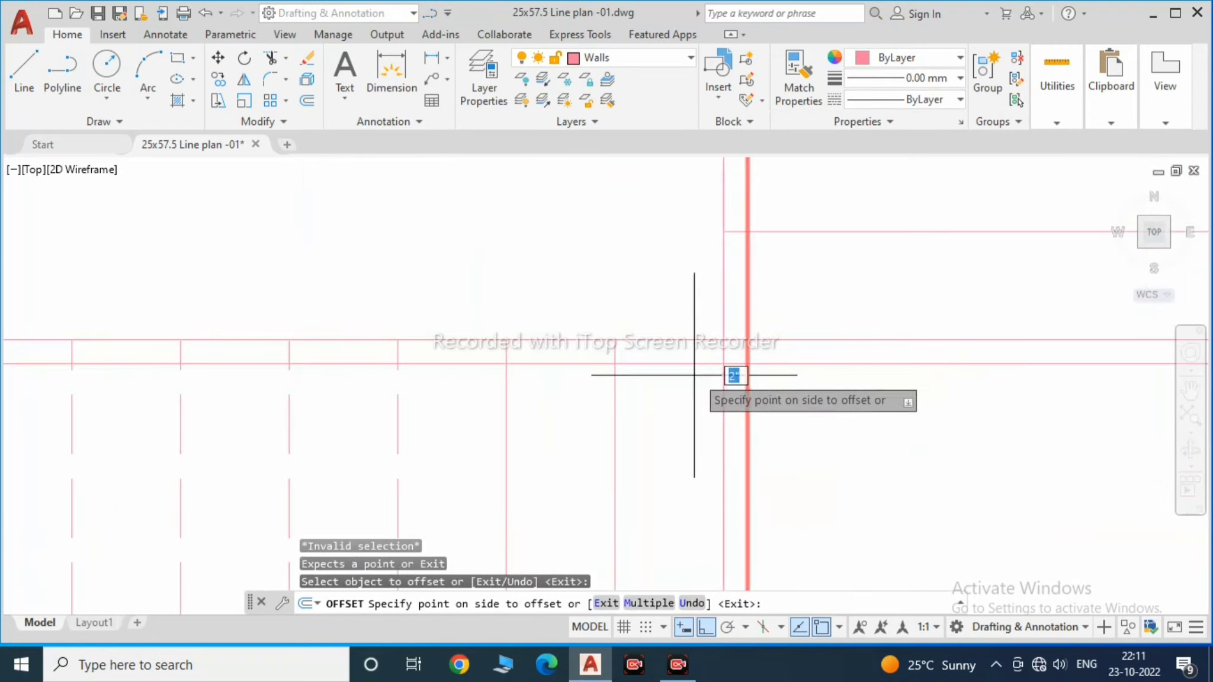
pyautogui.press('Escape')
pyautogui.write('f')
pyautogui.press('Return')
pyautogui.press('Escape')
# Step: Begin a linear dimension in the lower part of the plan beside the stairs
pyautogui.scroll(-5, 764, 344)
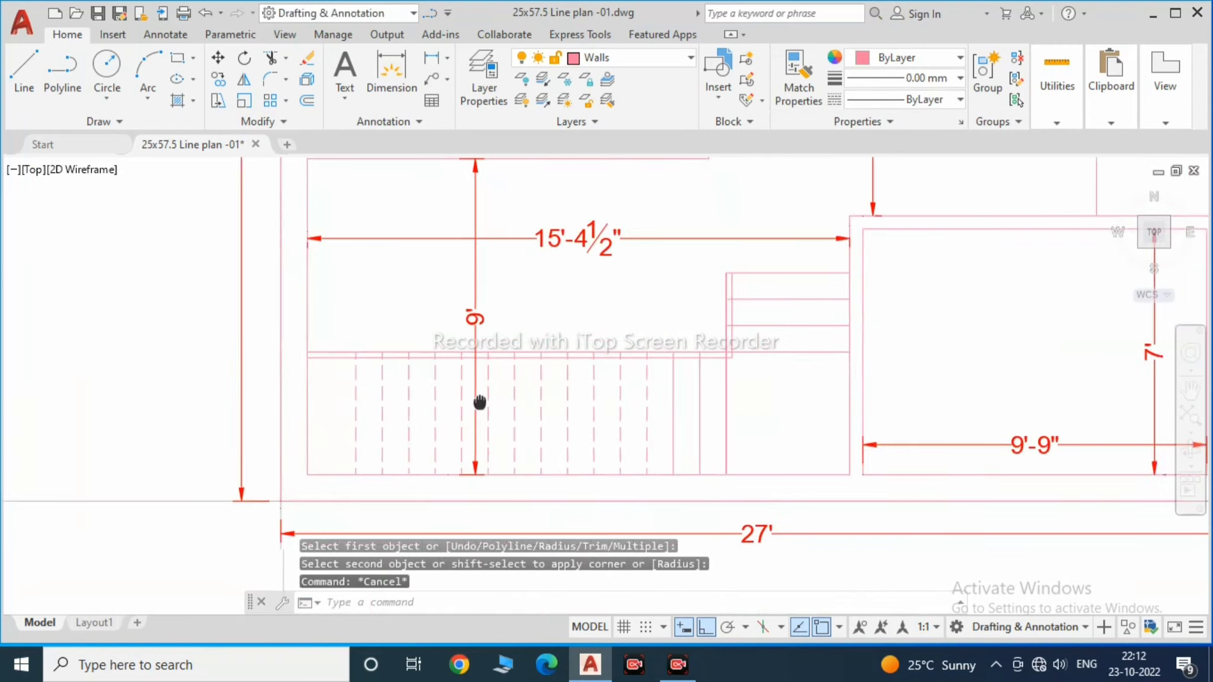
pyautogui.moveTo(479, 387)
pyautogui.mouseDown(button='middle')
pyautogui.moveTo(533, 416)
pyautogui.moveTo(667, 396)
pyautogui.moveTo(661, 335)
pyautogui.mouseUp(button='middle')
pyautogui.scroll(2, 441, 423)
pyautogui.write('dli')
pyautogui.press('Return')
pyautogui.scroll(-5, 416, 403)
# Step: Offset the bottom boundary line 3.5' below the plan
pyautogui.write('o')
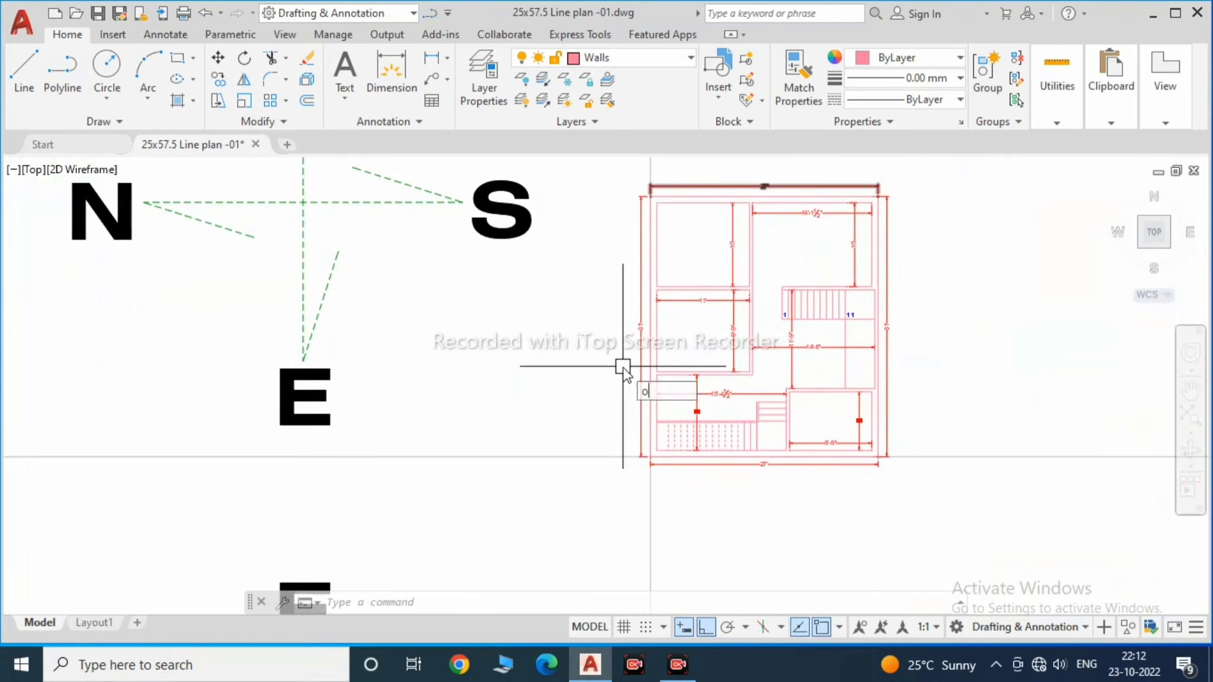
pyautogui.scroll(2, 623, 367)
pyautogui.click(710, 406)
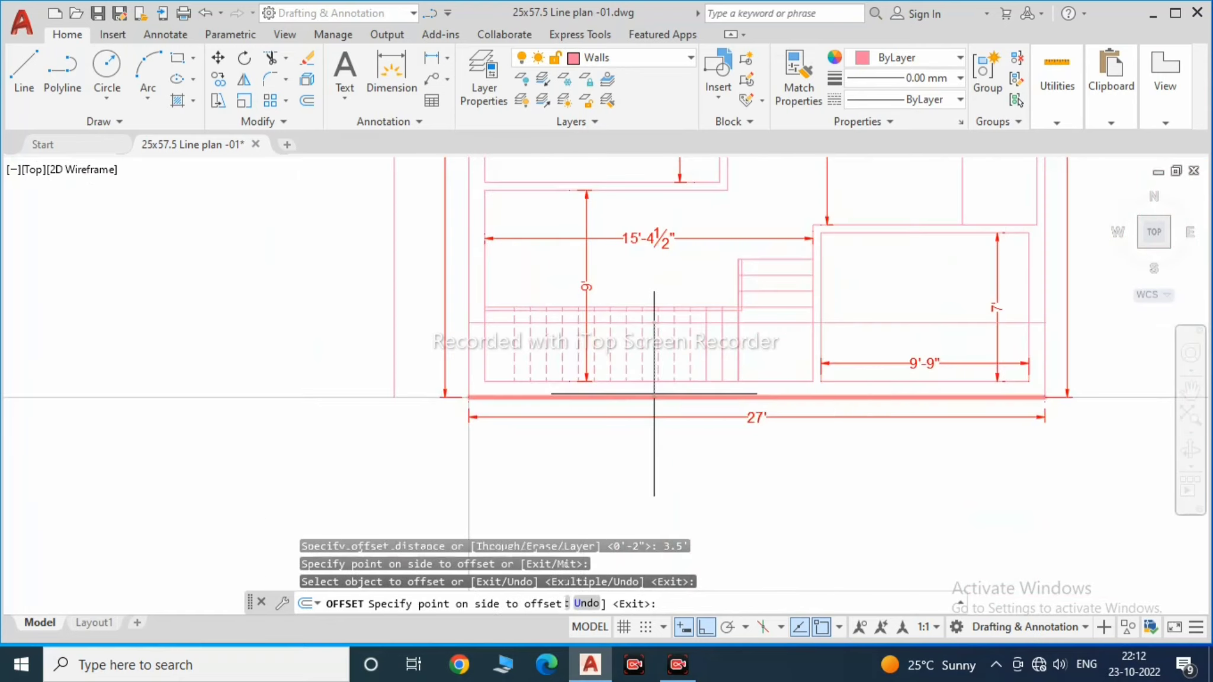
pyautogui.click(710, 450)
pyautogui.press('Escape')
pyautogui.click(776, 525)
pyautogui.press('Escape')
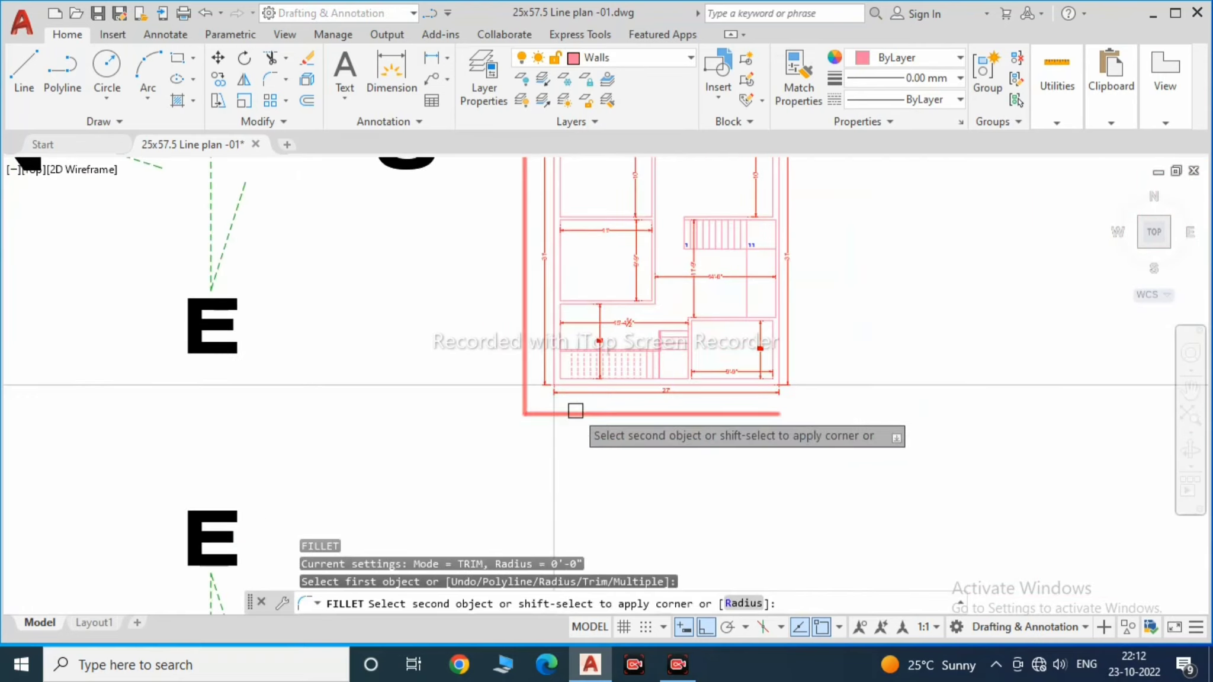
pyautogui.press('Escape')
# Step: Start a line at the wall corner, then cancel it
pyautogui.scroll(3, 568, 355)
pyautogui.write('l')
pyautogui.press('Return')
pyautogui.click(591, 263)
pyautogui.scroll(3, 547, 296)
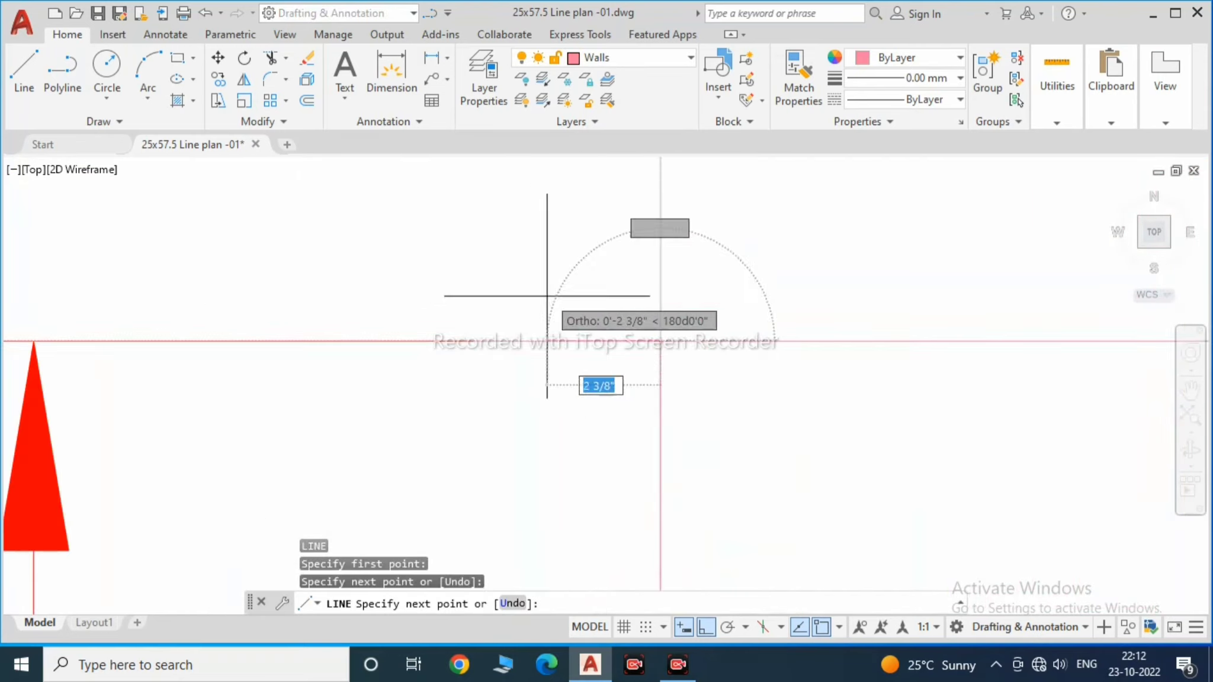
pyautogui.scroll(-3, 547, 295)
pyautogui.scroll(3, 631, 438)
pyautogui.press('Escape')
pyautogui.scroll(-3, 761, 433)
pyautogui.scroll(3, 760, 433)
# Step: Select the new bottom boundary line and pan over the sample sheet layouts
pyautogui.click(624, 451)
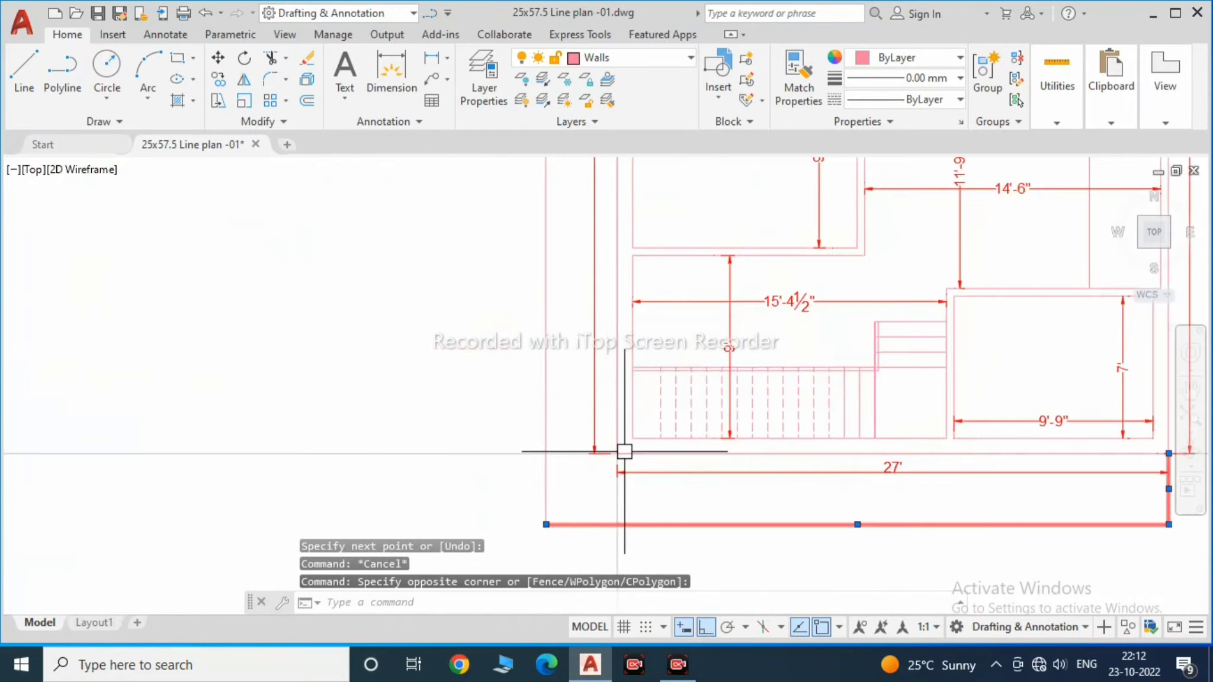
pyautogui.scroll(-5, 624, 451)
pyautogui.moveTo(519, 238); pyautogui.dragTo(622, 281, button='middle')
pyautogui.scroll(-3, 503, 401)
pyautogui.moveTo(503, 401); pyautogui.dragTo(406, 480, button='middle')
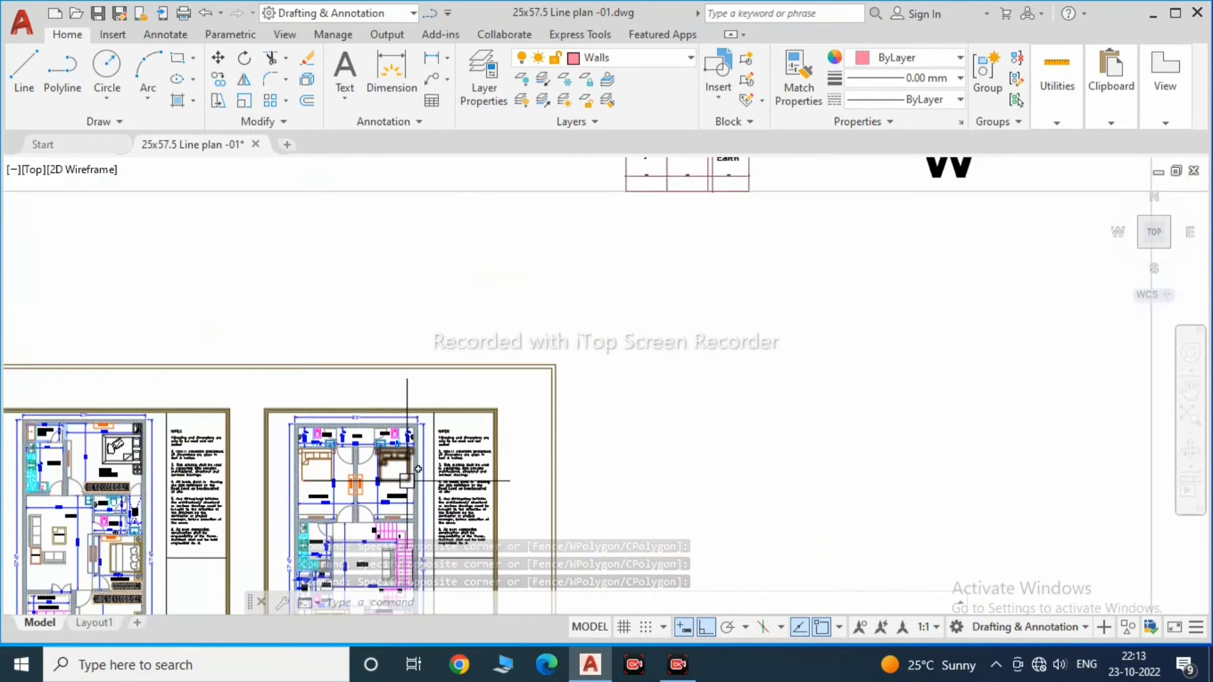
pyautogui.press('Escape')
# Step: Pan over to the compass and vastu grid alongside the plan
pyautogui.scroll(3, 406, 479)
pyautogui.moveTo(392, 331); pyautogui.dragTo(717, 412, button='middle')
pyautogui.scroll(3, 717, 411)
pyautogui.scroll(-2, 387, 331)
pyautogui.moveTo(387, 331); pyautogui.dragTo(452, 354, button='middle')
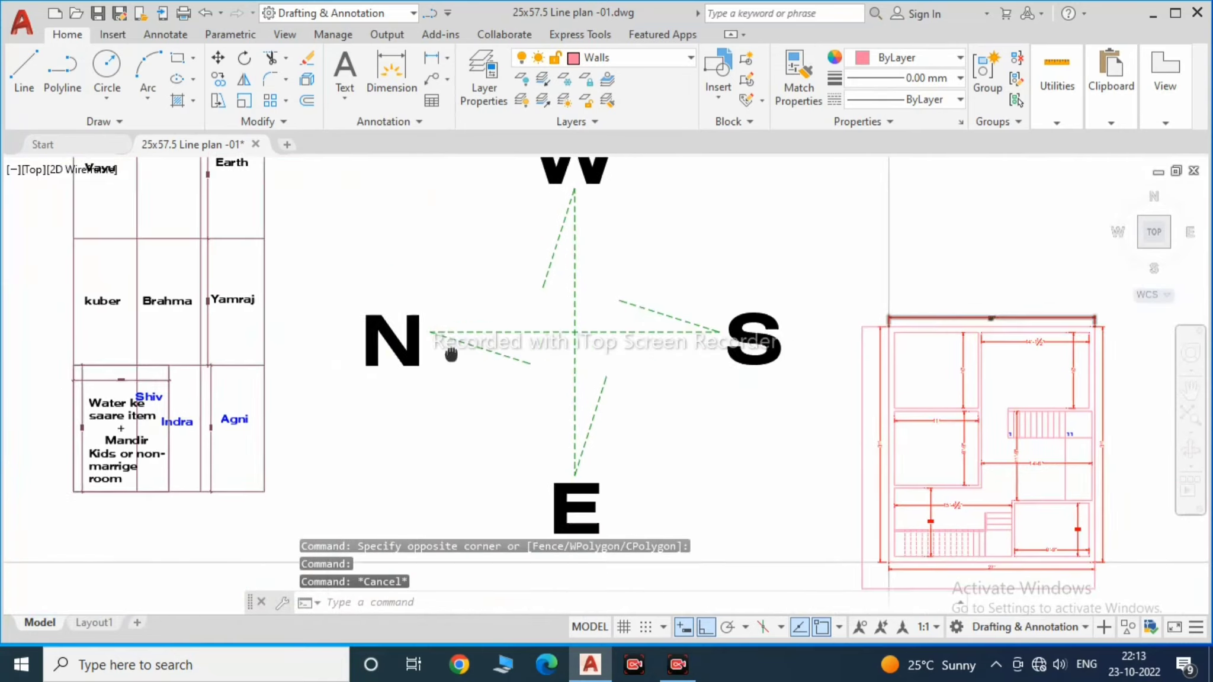
pyautogui.scroll(-3, 451, 353)
pyautogui.scroll(4, 474, 243)
pyautogui.scroll(3, 474, 243)
# Step: Keep Walls as the current layer and try a Match Properties run, then cancel it
pyautogui.click(627, 57)
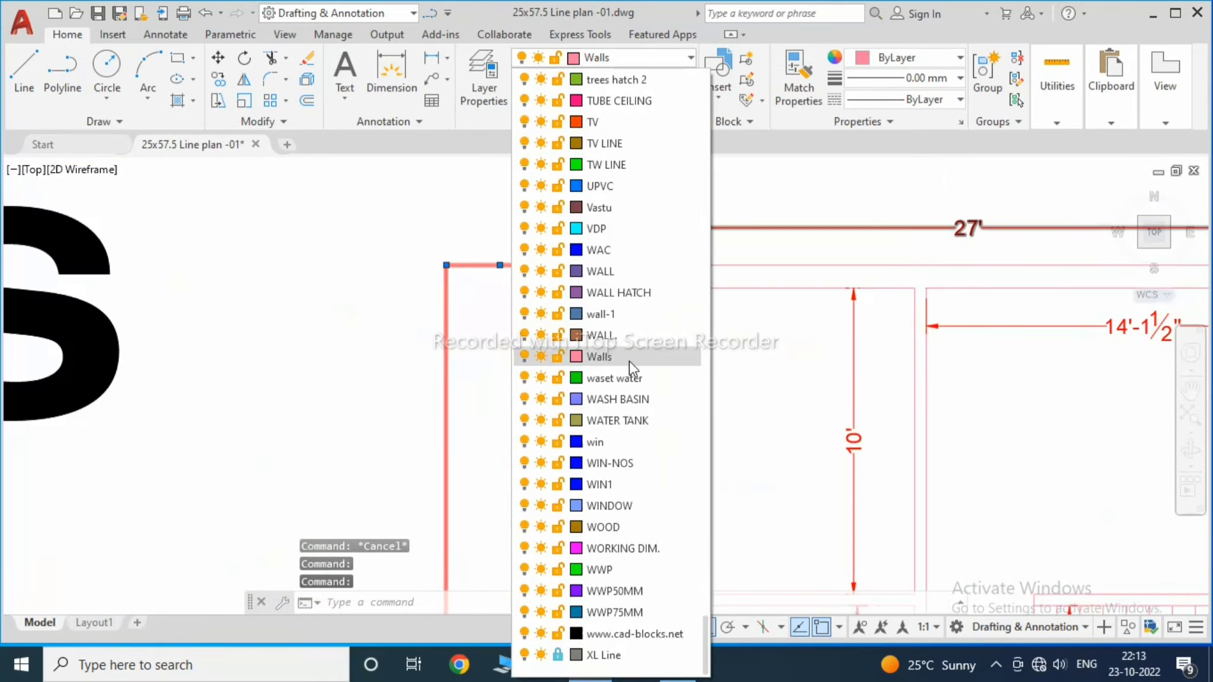
pyautogui.click(628, 361)
pyautogui.scroll(-3, 474, 365)
pyautogui.write('ma')
pyautogui.press('Return')
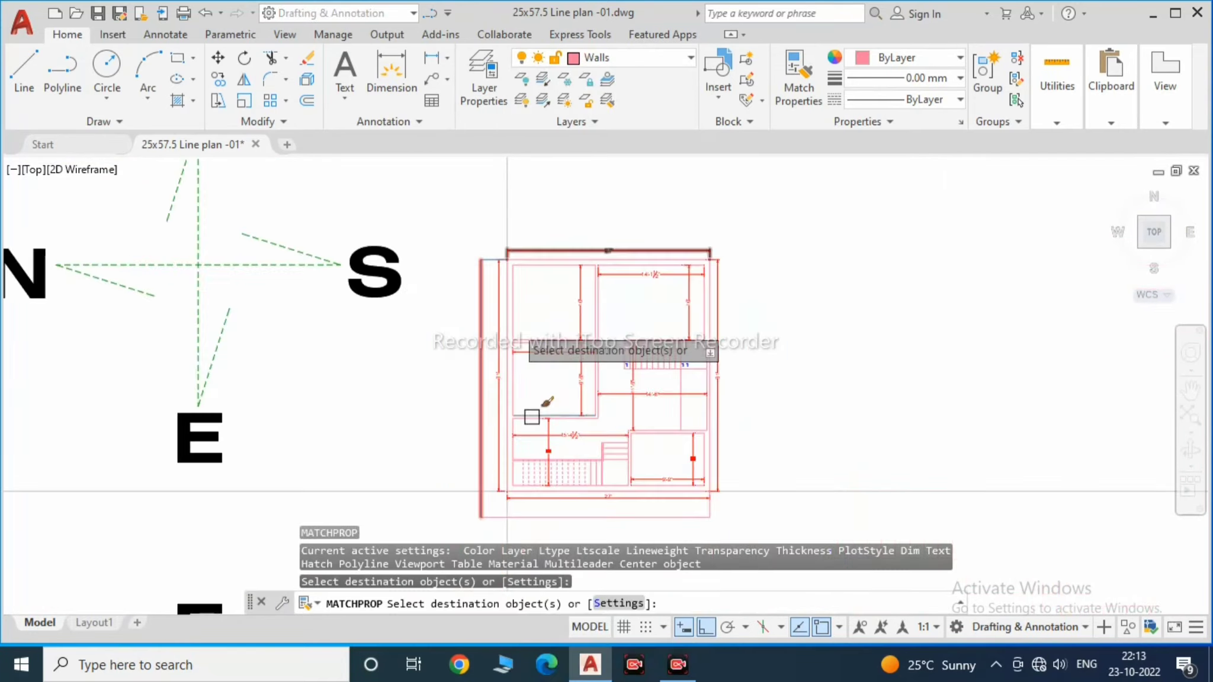
pyautogui.scroll(2, 532, 417)
pyautogui.click(636, 205)
pyautogui.click(565, 246)
pyautogui.press('Escape')
pyautogui.scroll(4, 571, 266)
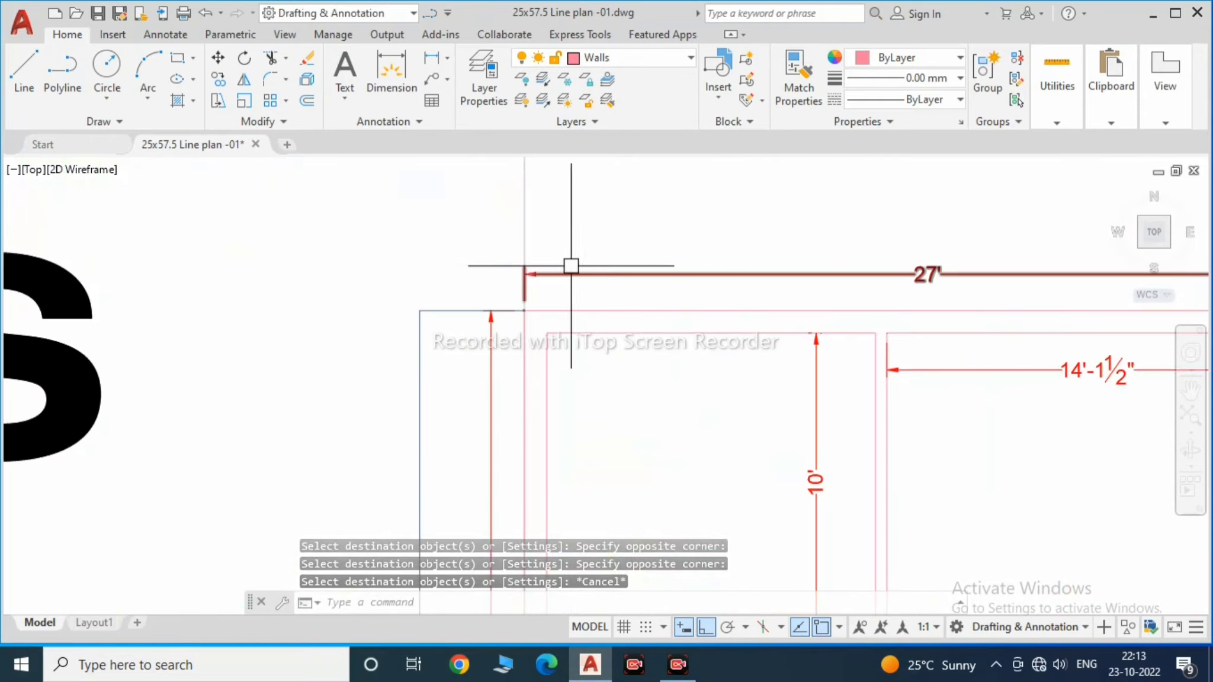
pyautogui.scroll(-5, 571, 266)
pyautogui.press('Return')
pyautogui.press('Escape')
# Step: Draw the arrow shaft line along the staircase flight, abandoning a fillet attempt
pyautogui.scroll(2, 672, 267)
pyautogui.scroll(-2, 644, 312)
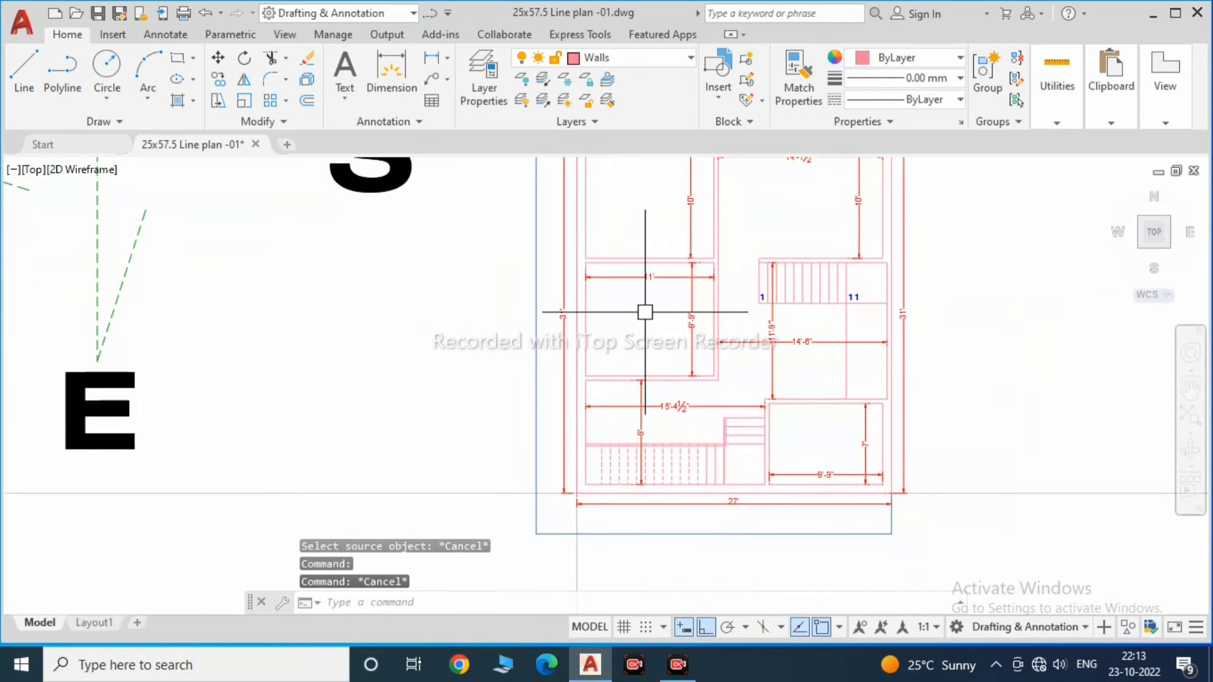
pyautogui.scroll(3, 715, 366)
pyautogui.scroll(2, 829, 362)
pyautogui.scroll(-2, 656, 299)
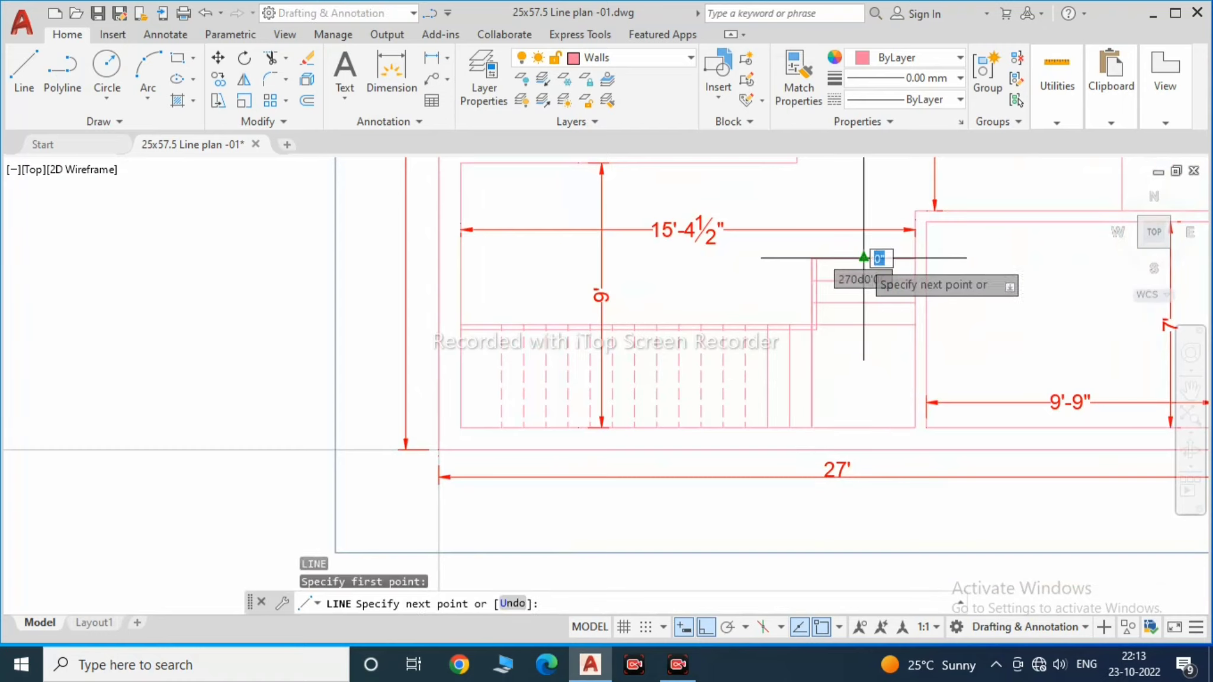
pyautogui.doubleClick(886, 389)
pyautogui.press('Return')
pyautogui.scroll(2, 886, 389)
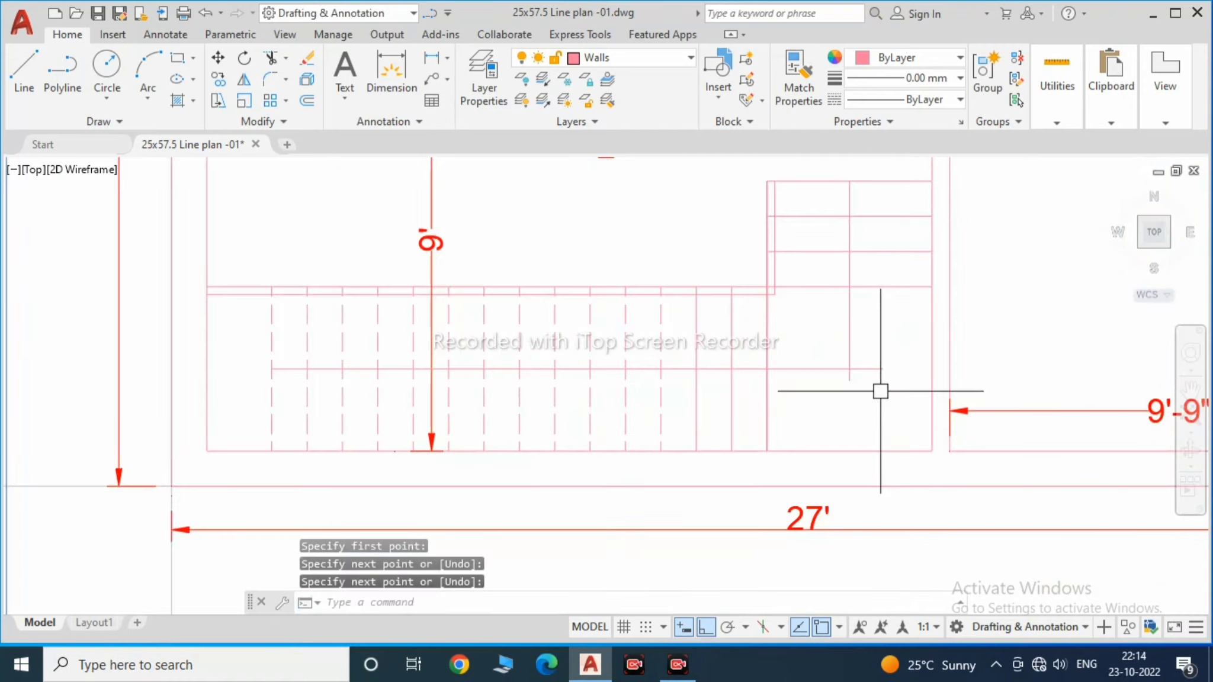
pyautogui.write('f')
pyautogui.press('Return')
pyautogui.click(825, 360)
pyautogui.press('Escape')
pyautogui.scroll(2, 493, 362)
# Step: Draw an arrowhead line, mirror it across the shaft, trim the stub and fill the head SOLID
pyautogui.click(508, 324)
pyautogui.scroll(2, 507, 324)
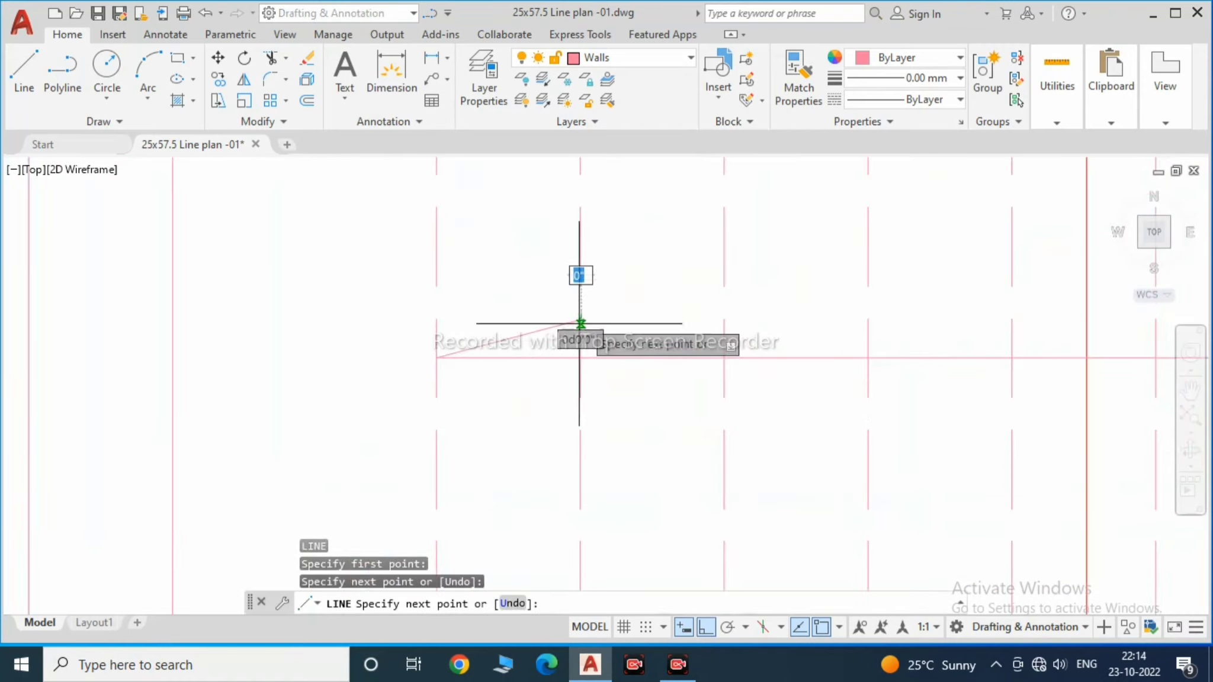
pyautogui.doubleClick(576, 319)
pyautogui.scroll(2, 530, 347)
pyautogui.press('Return')
pyautogui.click(494, 364)
pyautogui.click(457, 366)
pyautogui.press('Return')
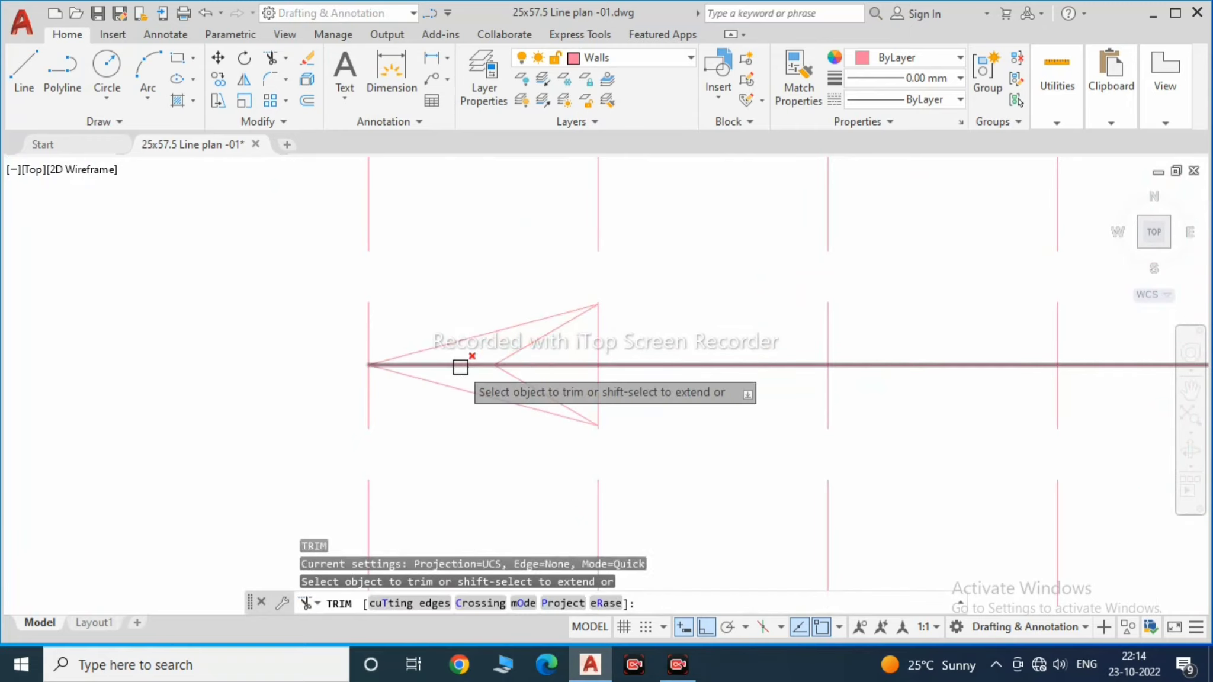
pyautogui.click(460, 367)
pyautogui.press('Escape')
pyautogui.click(460, 367)
pyautogui.press('Return')
pyautogui.scroll(-3, 460, 355)
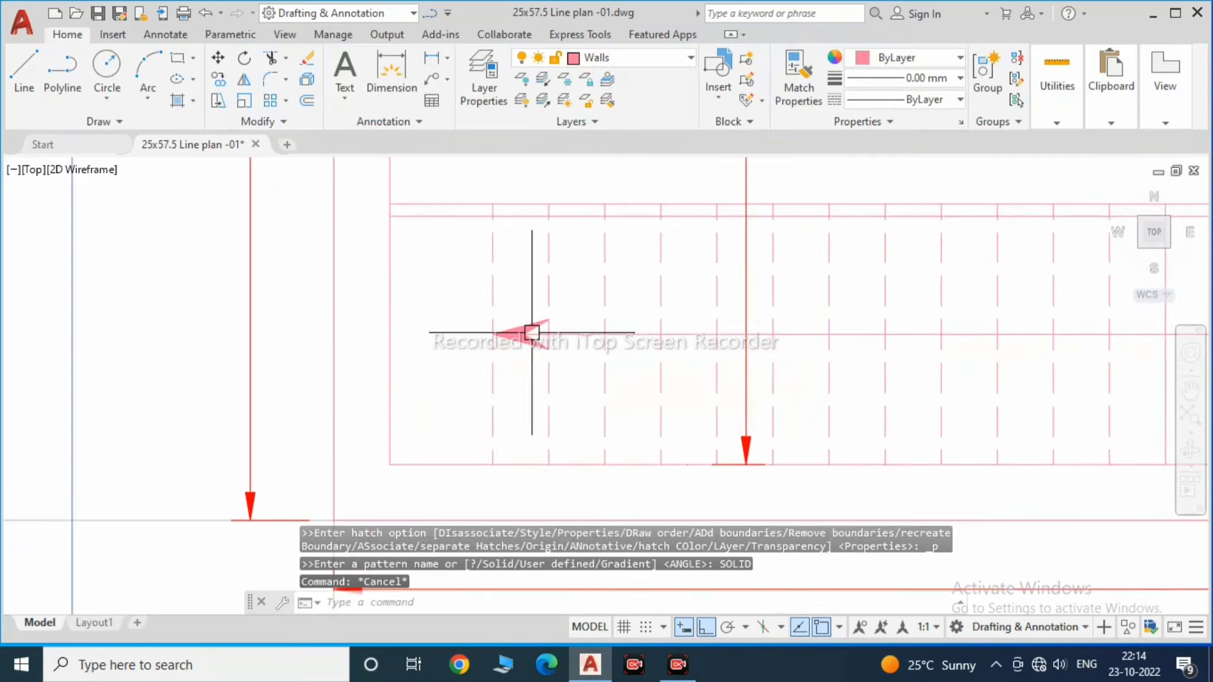
# Step: Move the arrow shaft and solid-filled head onto the STAIRS layer
pyautogui.click(433, 347)
pyautogui.click(533, 314)
pyautogui.click(622, 57)
pyautogui.scroll(10, 608, 211)
pyautogui.scroll(7, 639, 208)
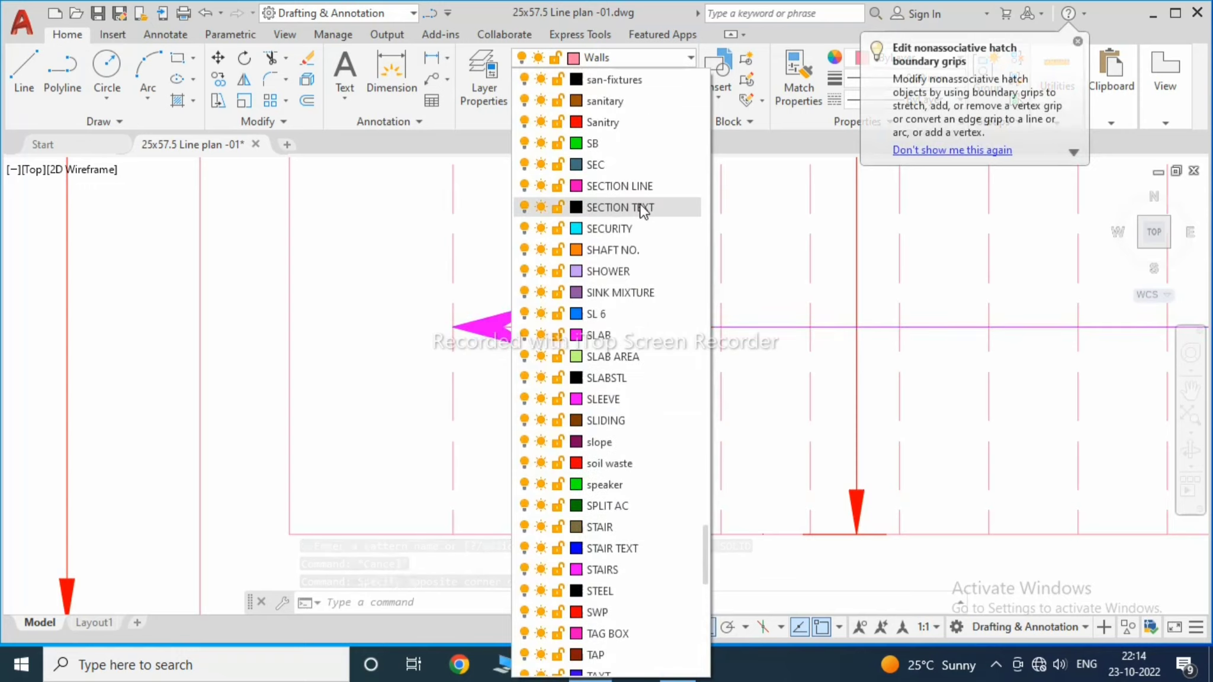
pyautogui.scroll(7, 622, 270)
pyautogui.scroll(-4, 609, 438)
pyautogui.scroll(-3, 605, 474)
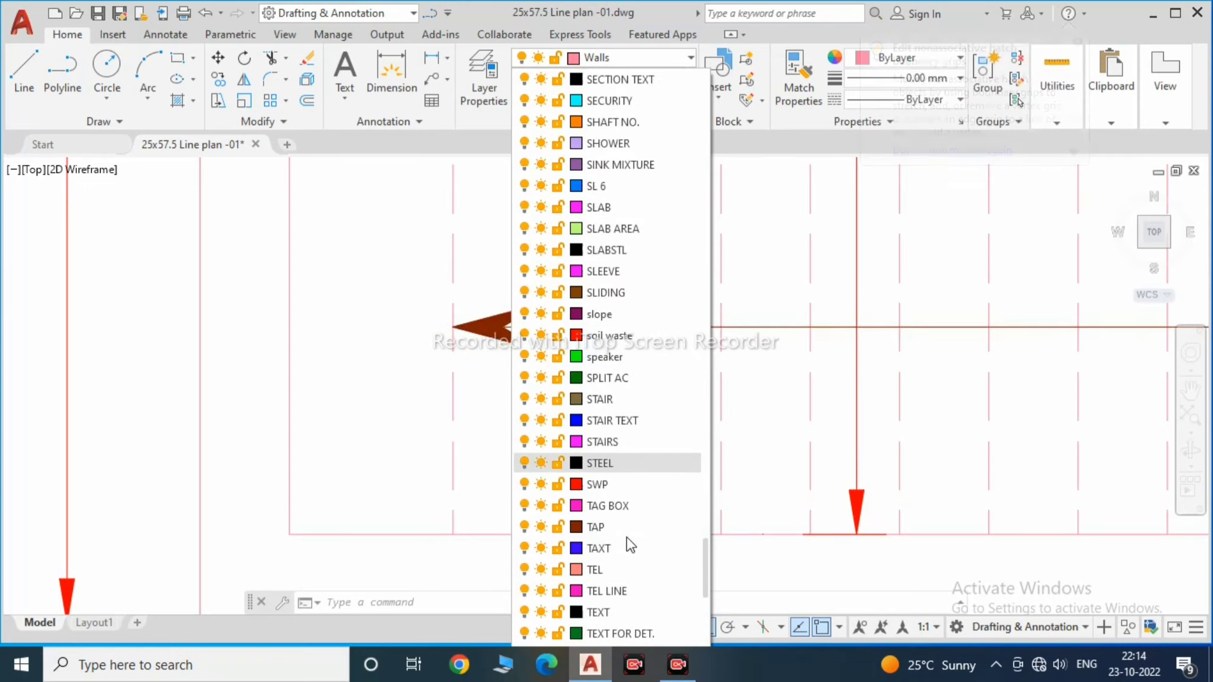
pyautogui.click(613, 463)
pyautogui.scroll(3, 671, 379)
pyautogui.press('Escape')
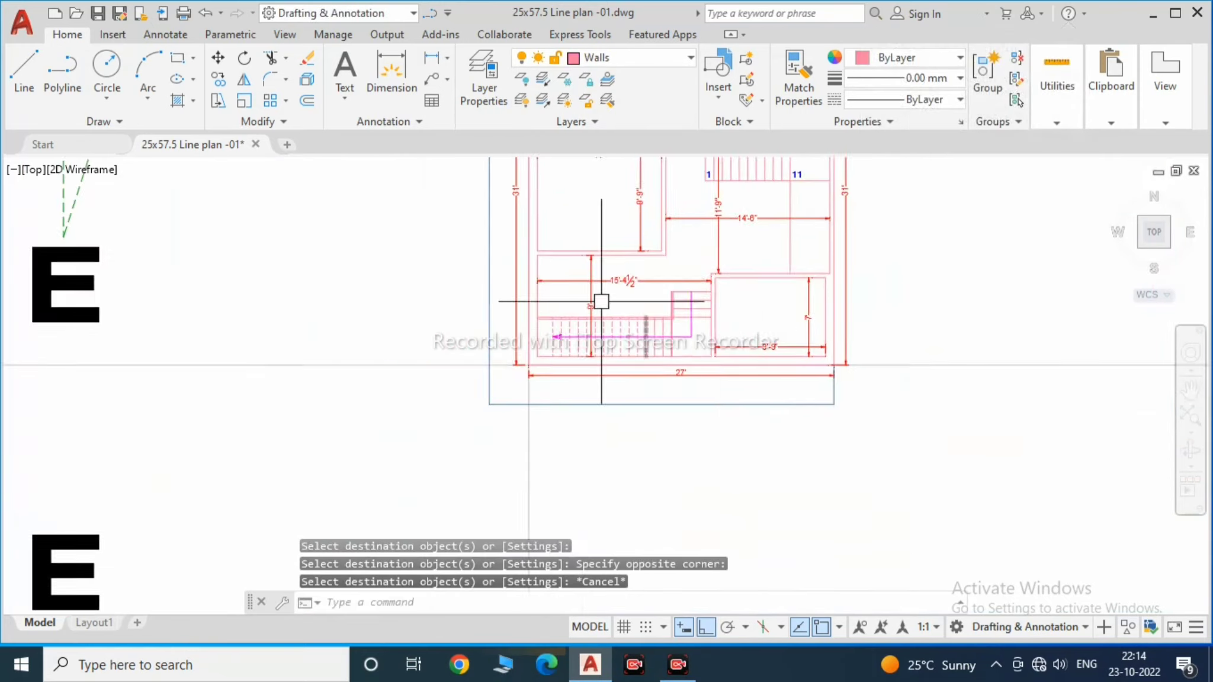
pyautogui.scroll(-5, 672, 379)
# Step: Change the stair label text to UP
pyautogui.moveTo(593, 356); pyautogui.dragTo(689, 394, button='middle')
pyautogui.scroll(8, 705, 301)
pyautogui.doubleClick(675, 396)
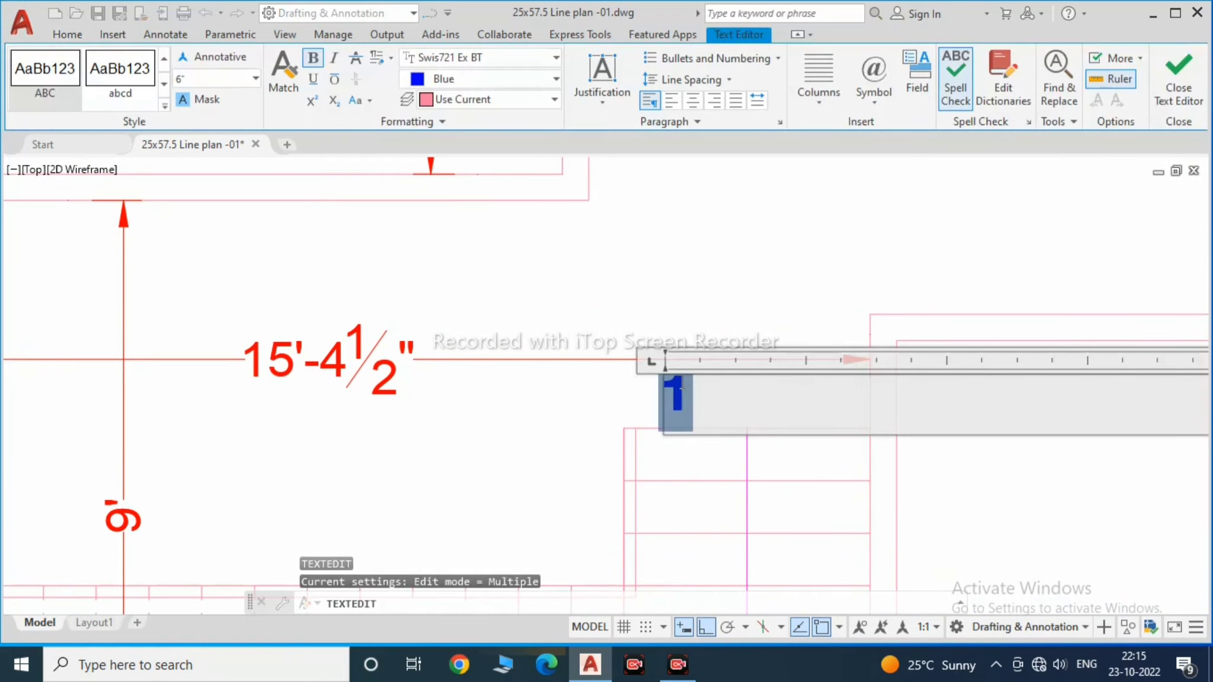
pyautogui.write('UP')
pyautogui.click(571, 400)
pyautogui.press('Escape')
pyautogui.scroll(2, 628, 394)
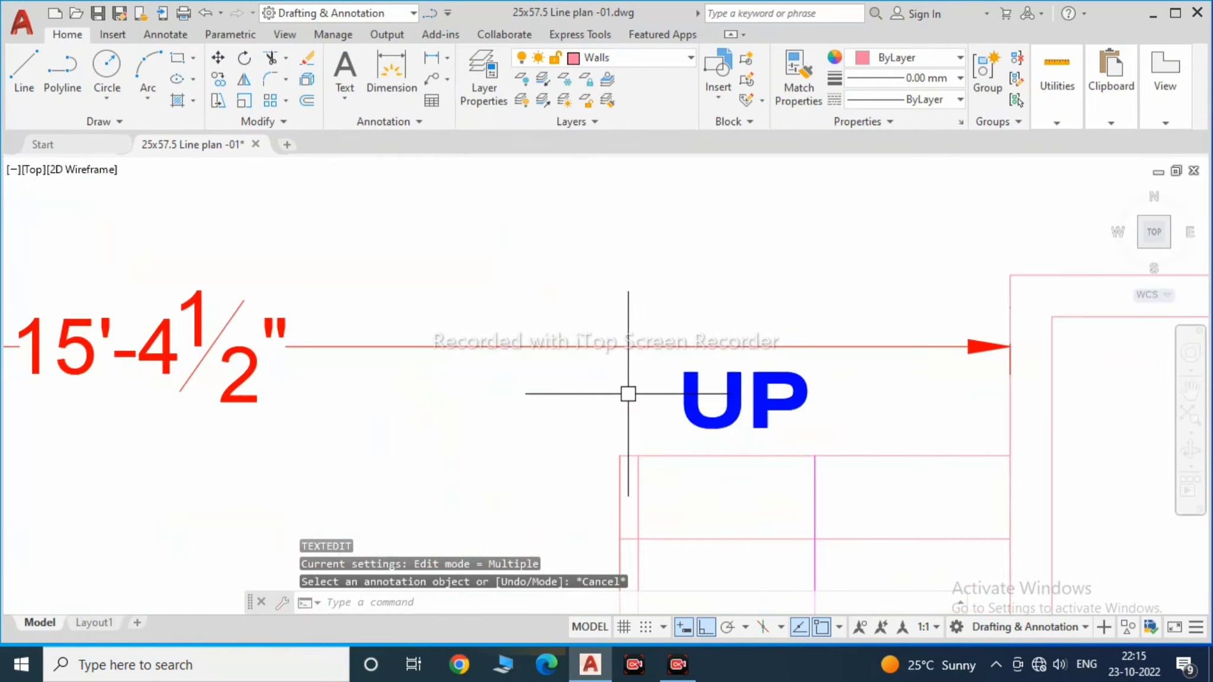
# Step: Copy the UP label below itself and change the copy to step number 1
pyautogui.write('co')
pyautogui.press('Return')
pyautogui.click(687, 395)
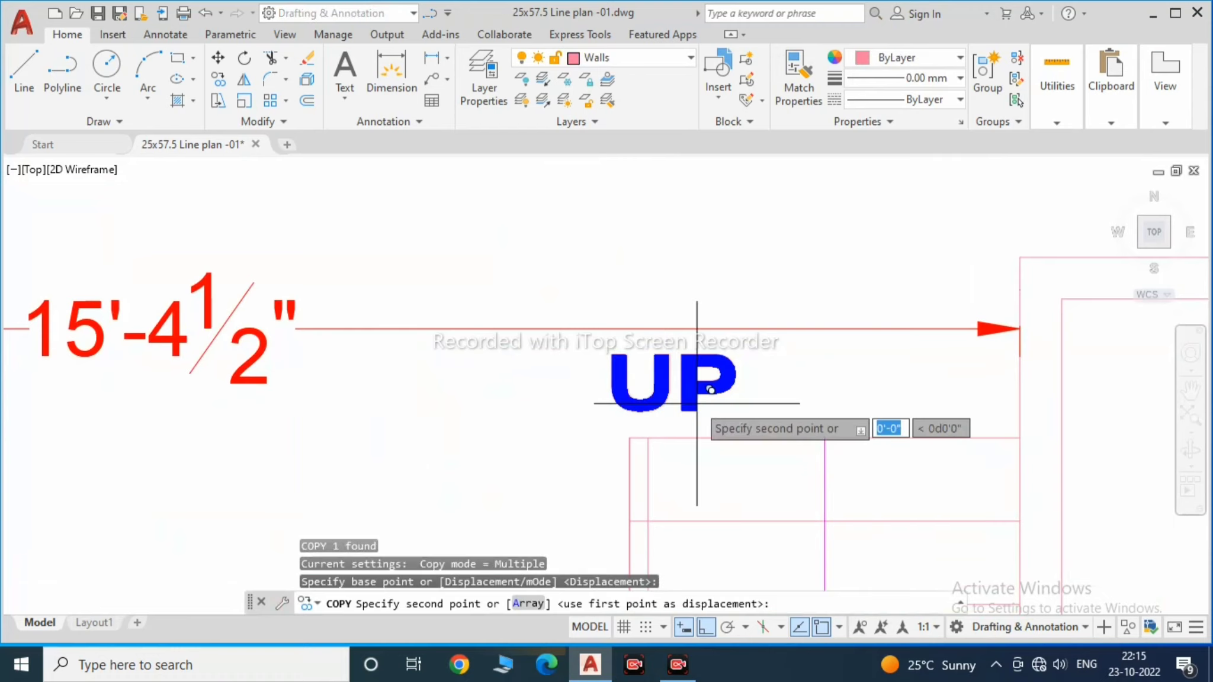
pyautogui.scroll(-2, 736, 401)
pyautogui.press('F8')
pyautogui.scroll(2, 736, 401)
pyautogui.click(690, 363)
pyautogui.press('Escape')
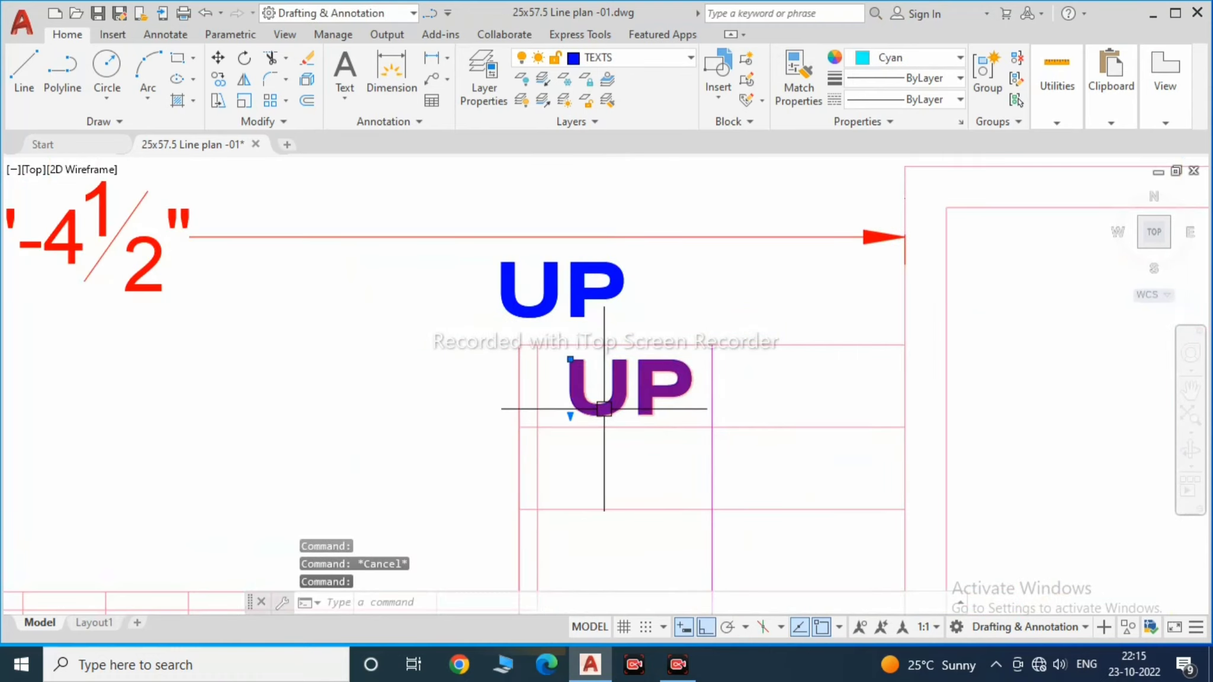
pyautogui.doubleClick(605, 409)
pyautogui.write('1')
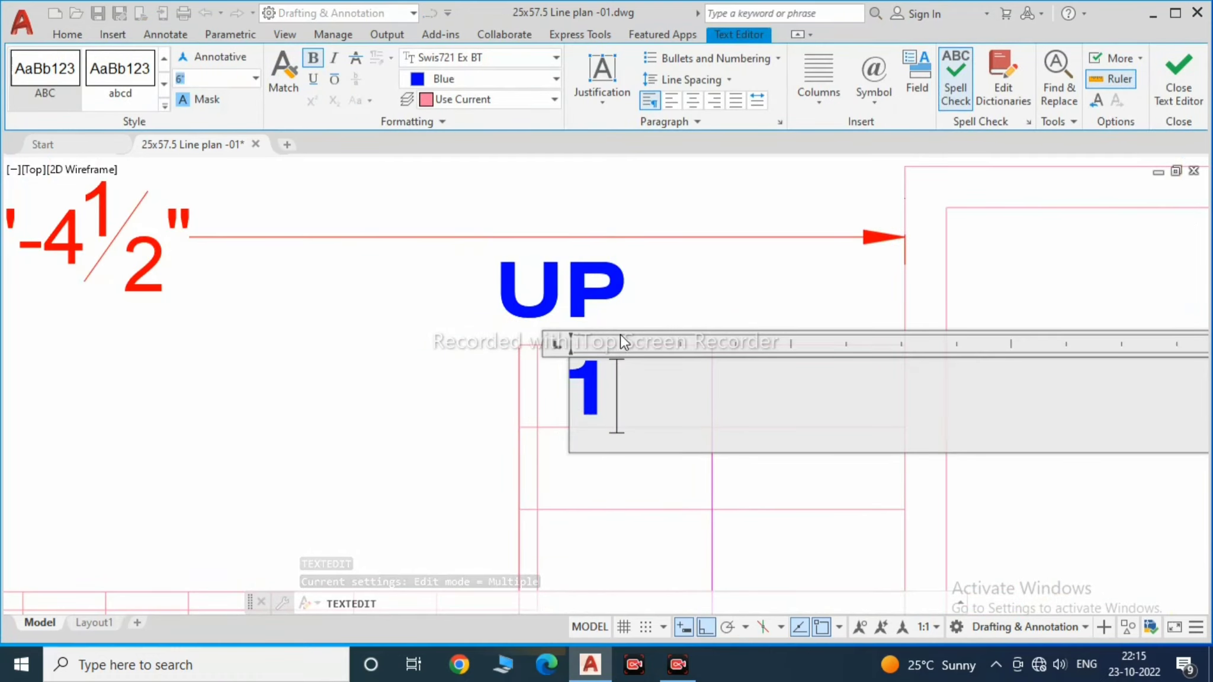
pyautogui.click(541, 401)
pyautogui.press('Escape')
pyautogui.scroll(-3, 541, 401)
pyautogui.scroll(2, 591, 341)
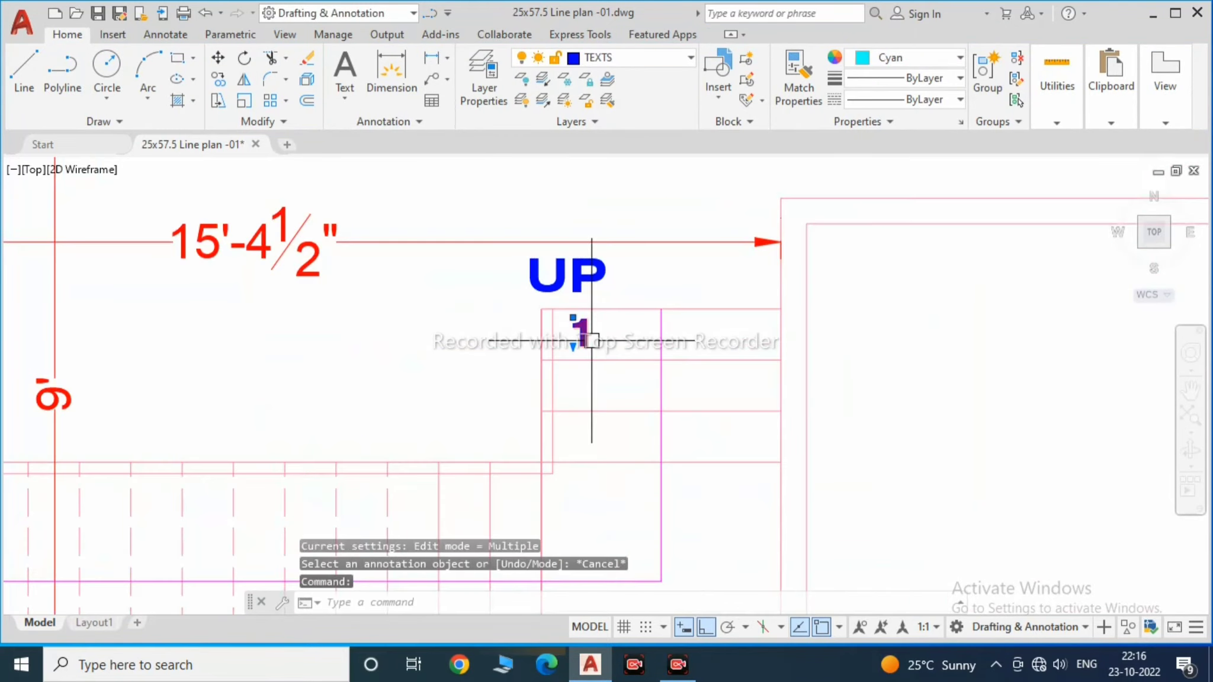
# Step: Edit the copied label to read step number 4
pyautogui.press('Escape')
pyautogui.write('ed')
pyautogui.press('Return')
pyautogui.click(592, 388)
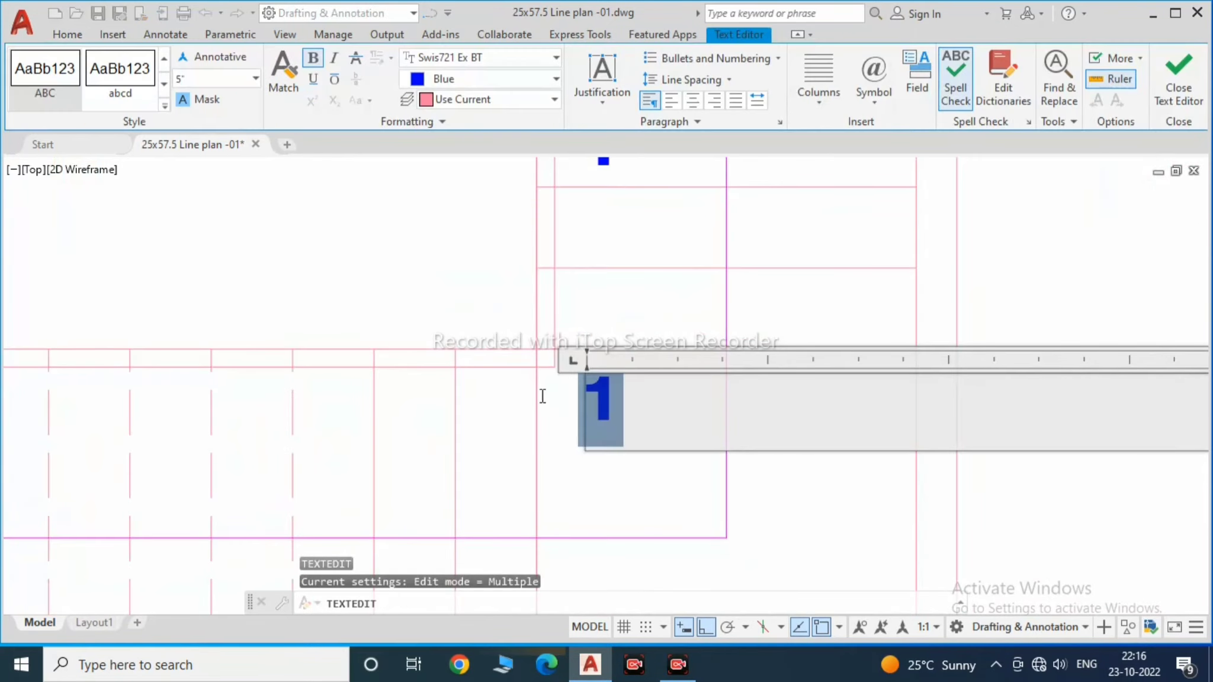
pyautogui.write('4')
pyautogui.click(614, 425)
pyautogui.press('Escape')
pyautogui.scroll(-4, 628, 403)
pyautogui.scroll(2, 644, 349)
pyautogui.scroll(2, 642, 351)
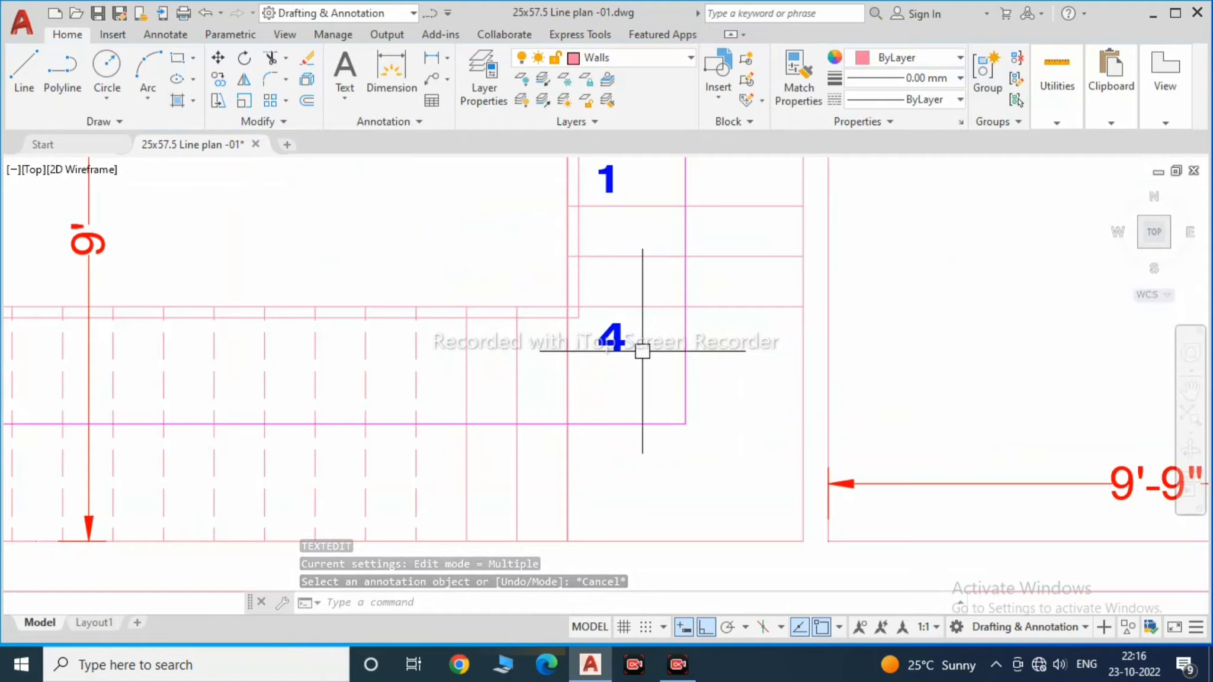
pyautogui.scroll(-3, 642, 351)
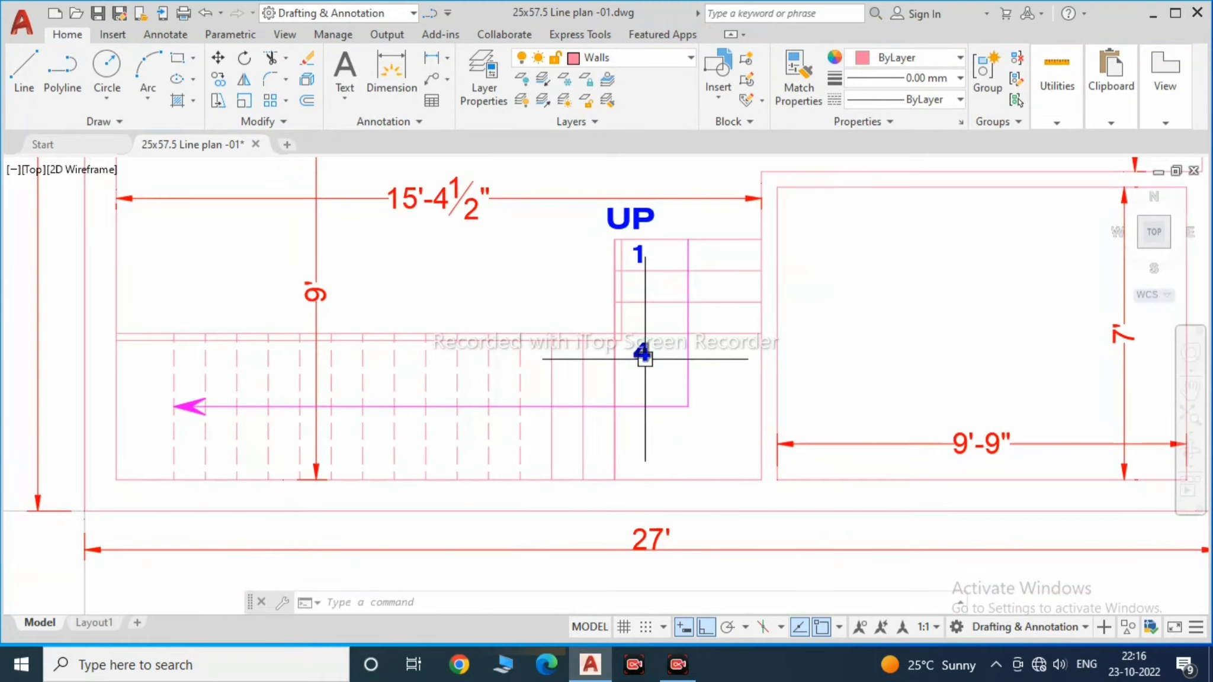
# Step: Copy the 4 label and change the copy to 19
pyautogui.click(641, 348)
pyautogui.write('co')
pyautogui.press('Return')
pyautogui.scroll(4, 641, 348)
pyautogui.press('Escape')
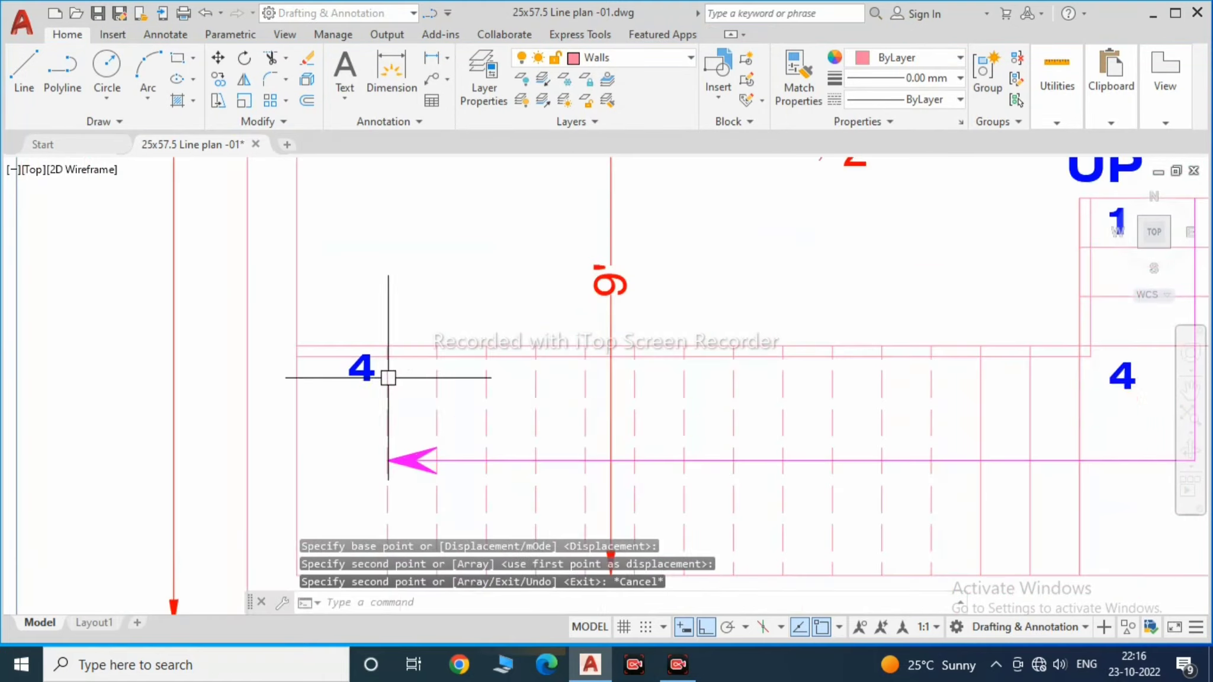
pyautogui.write('ED')
pyautogui.press('Return')
pyautogui.click(356, 379)
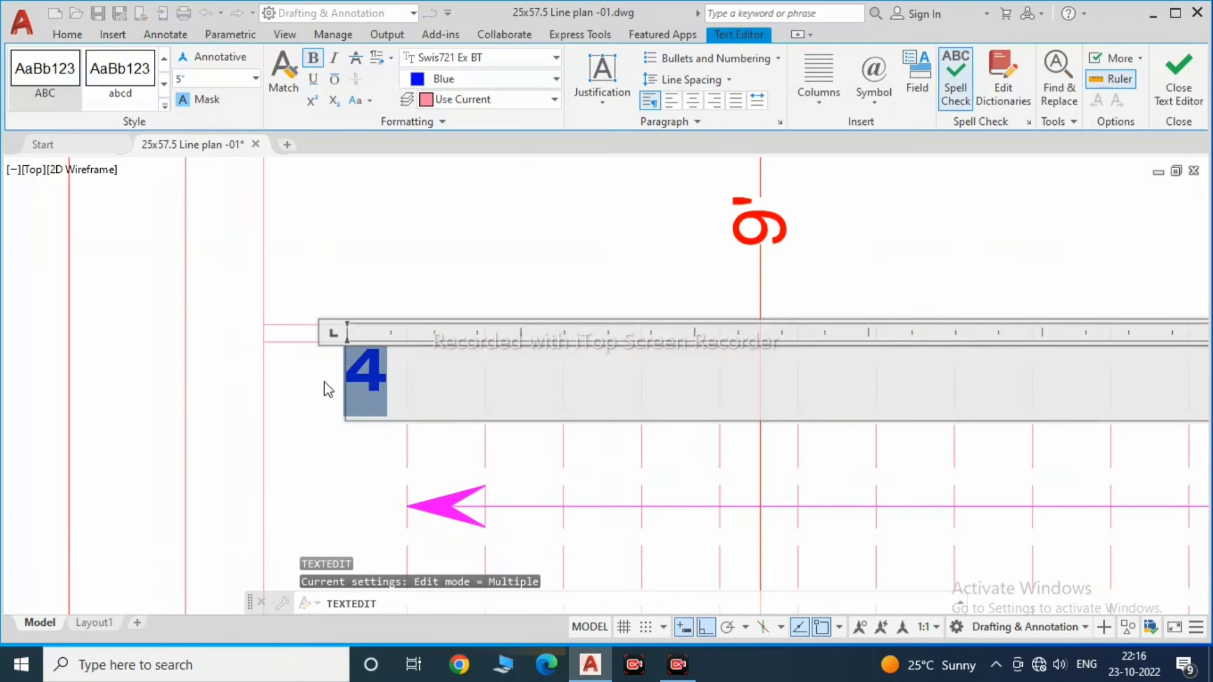
pyautogui.write('19')
pyautogui.click(298, 371)
pyautogui.press('Escape')
pyautogui.scroll(2, 394, 339)
# Step: Place the 19 label at the stair flight's end, undoing an accidental trim
pyautogui.press('Escape')
pyautogui.write('MM')
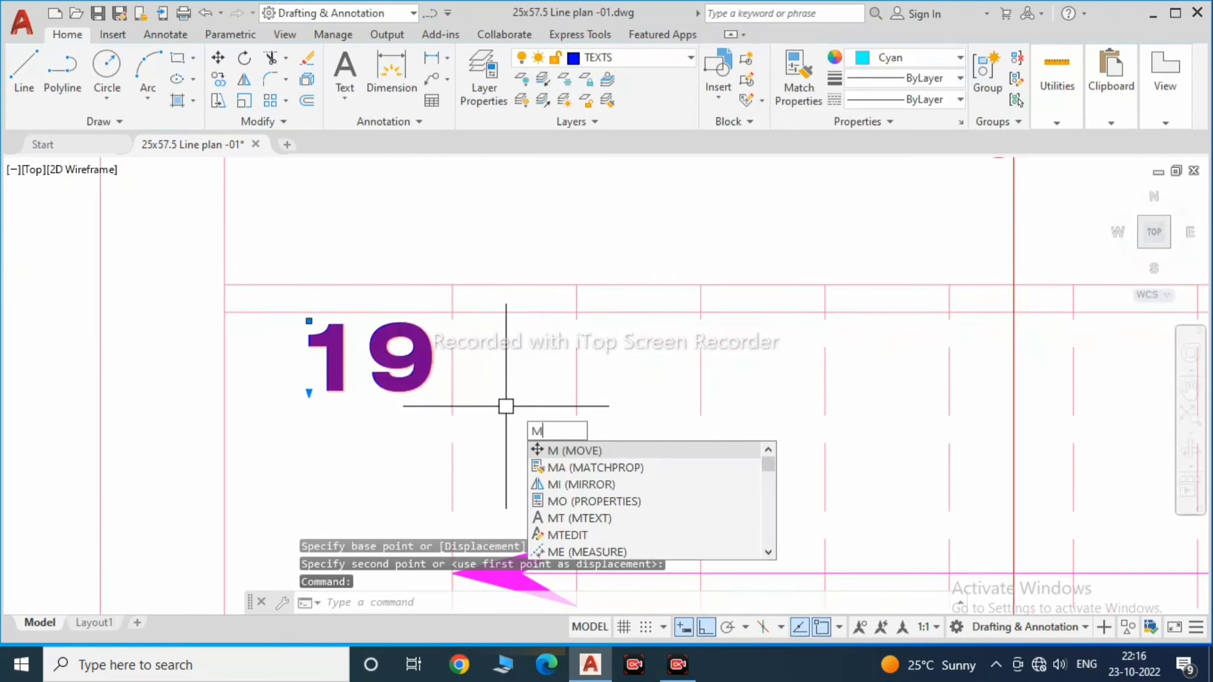
pyautogui.press('Return')
pyautogui.click(504, 406)
pyautogui.press('Escape')
pyautogui.click(544, 377)
pyautogui.scroll(3, 268, 340)
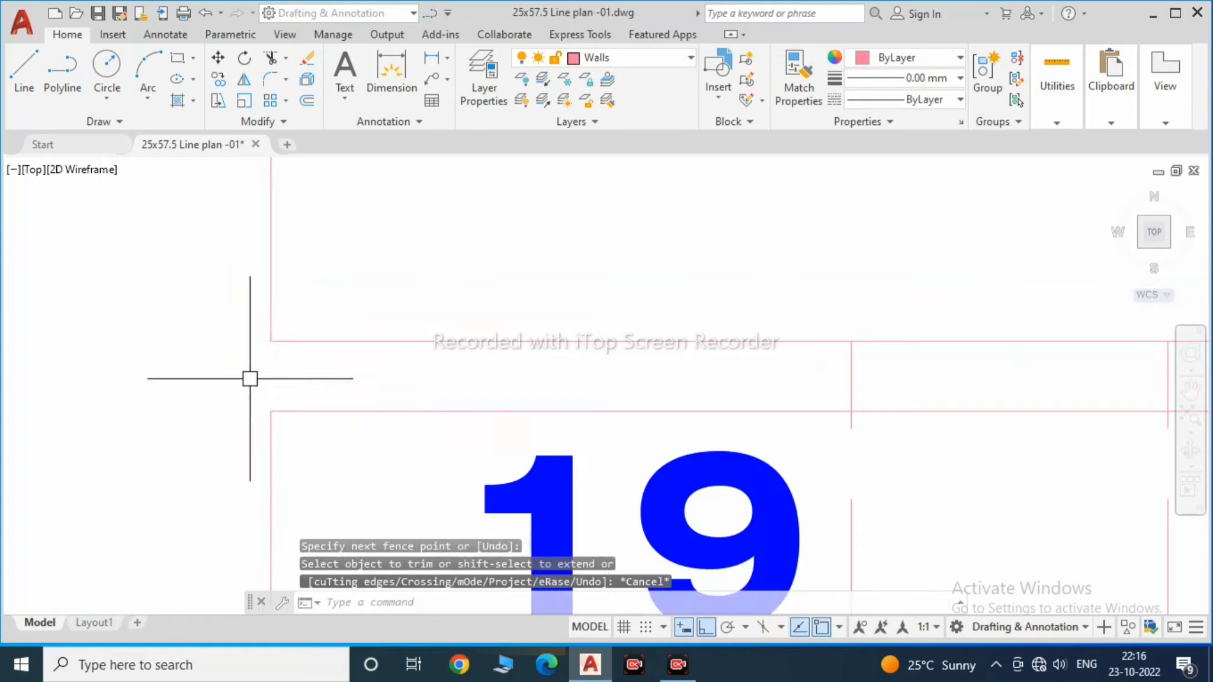
pyautogui.hotkey('ctrl', 'z')
pyautogui.hotkey('ctrl', 'z')
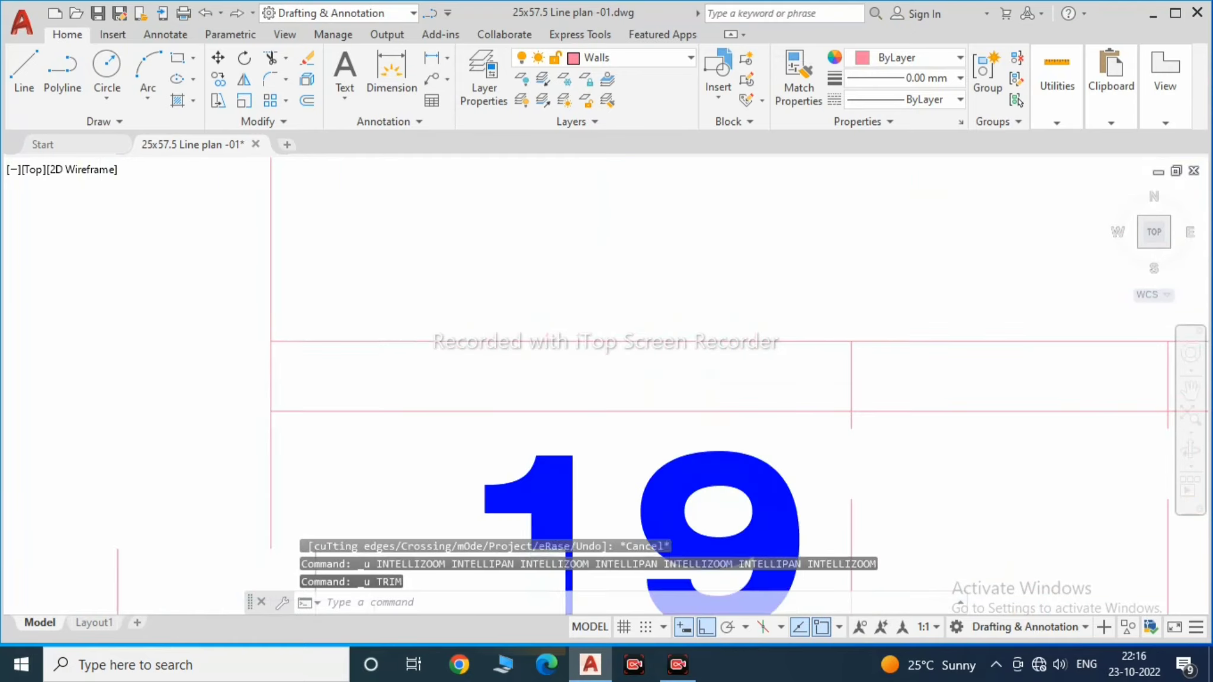
# Step: Review the labelled staircase and start copying the 19 label
pyautogui.scroll(-3, 474, 351)
pyautogui.scroll(-2, 486, 403)
pyautogui.scroll(4, 486, 403)
pyautogui.scroll(2, 541, 373)
pyautogui.click(466, 330)
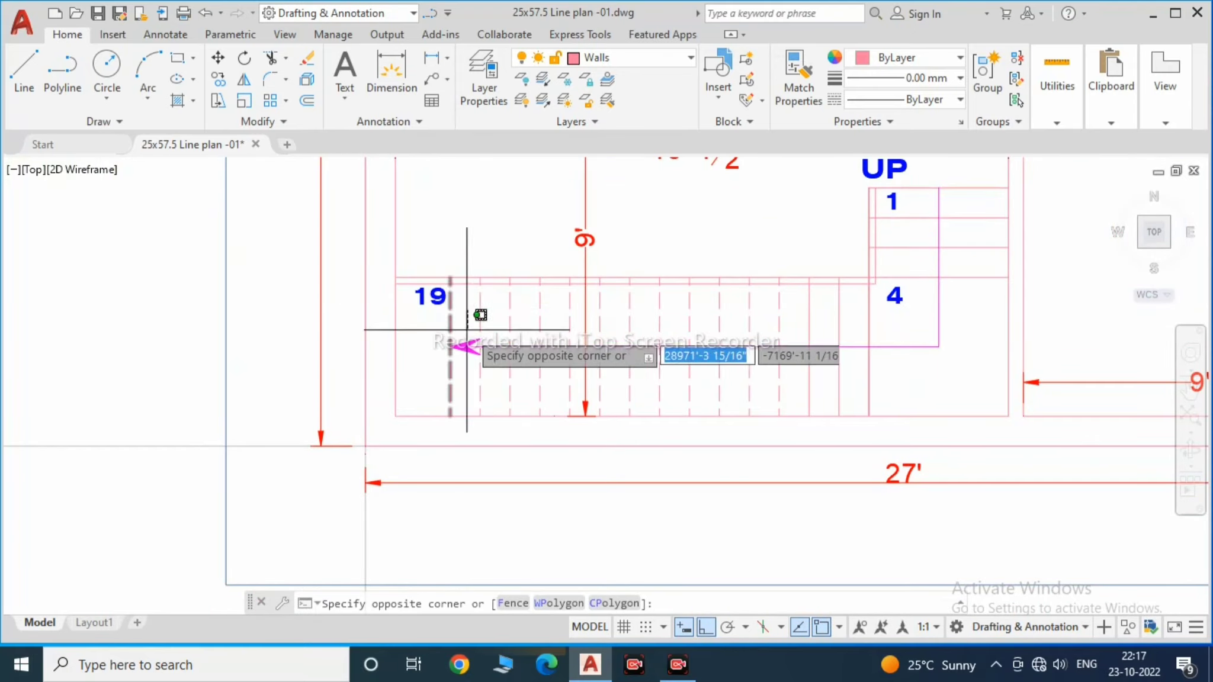
pyautogui.press('Escape')
pyautogui.scroll(-5, 551, 419)
pyautogui.scroll(3, 622, 406)
pyautogui.scroll(2, 405, 351)
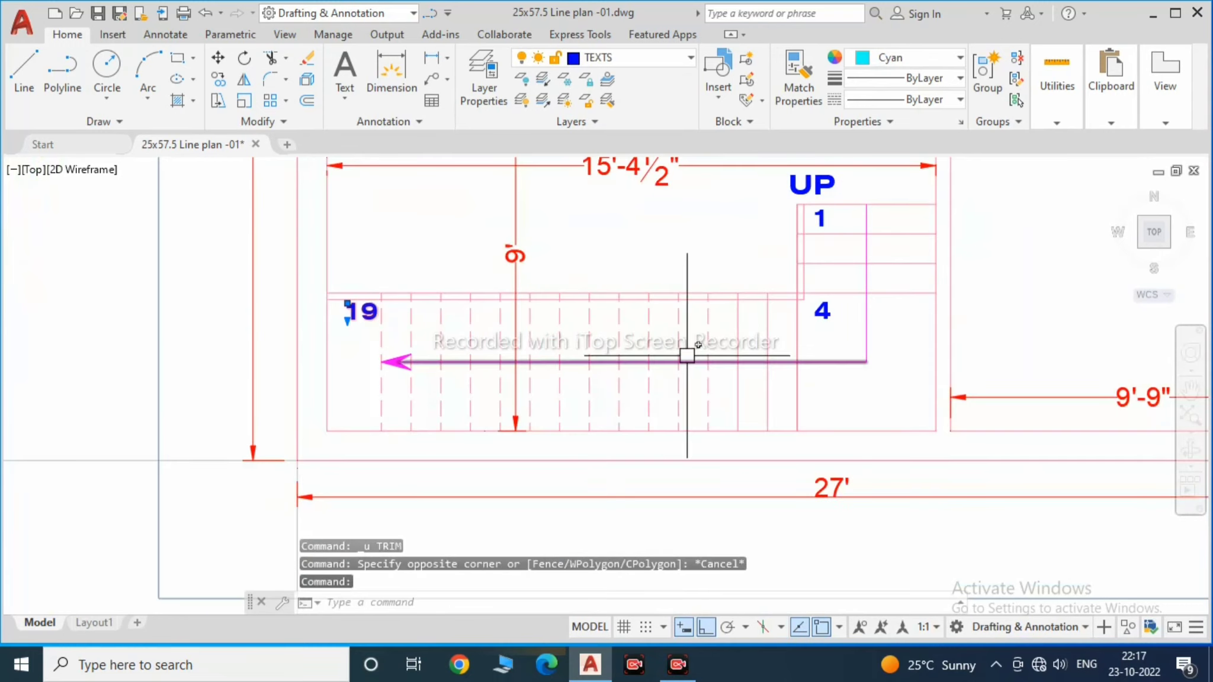
pyautogui.write('co')
pyautogui.press('Return')
# Step: Copy the 19 label below the plan and edit the copy to read BALCONY
pyautogui.click(520, 266)
pyautogui.moveTo(520, 497); pyautogui.dragTo(540, 354, button='middle')
pyautogui.write('d')
pyautogui.press('Return')
pyautogui.click(384, 397)
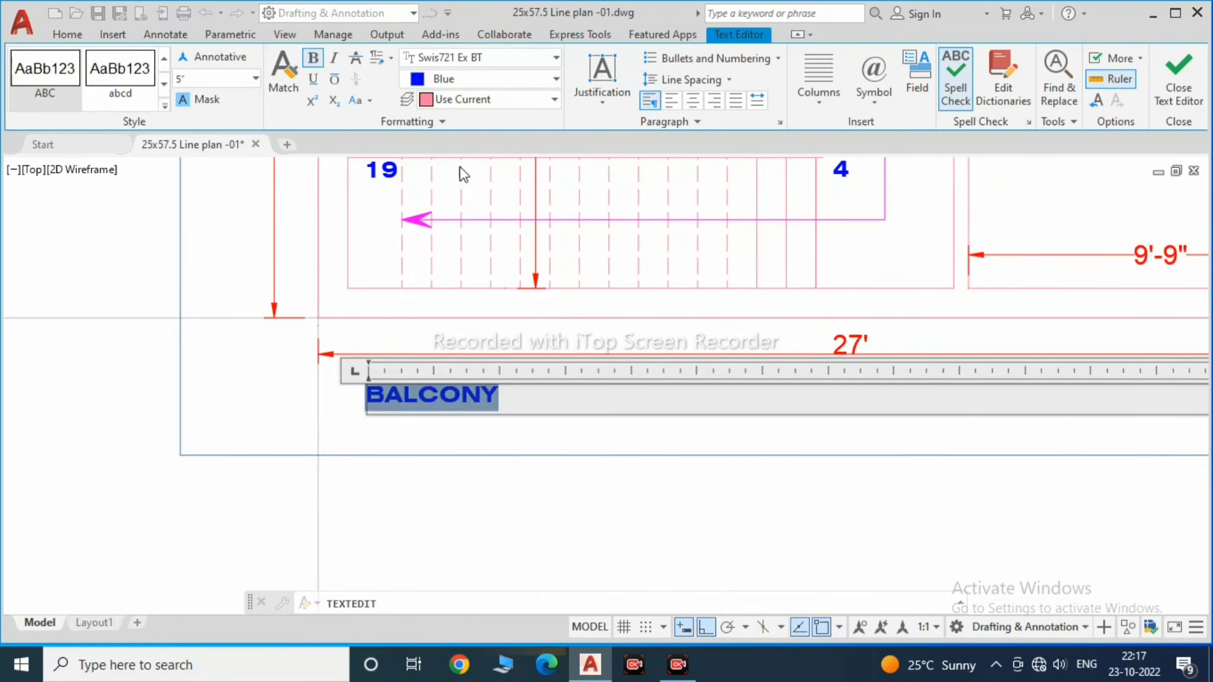
pyautogui.press('Escape')
pyautogui.press('Escape')
# Step: Copy the BALCONY label to the left side of the plan
pyautogui.scroll(-2, 434, 395)
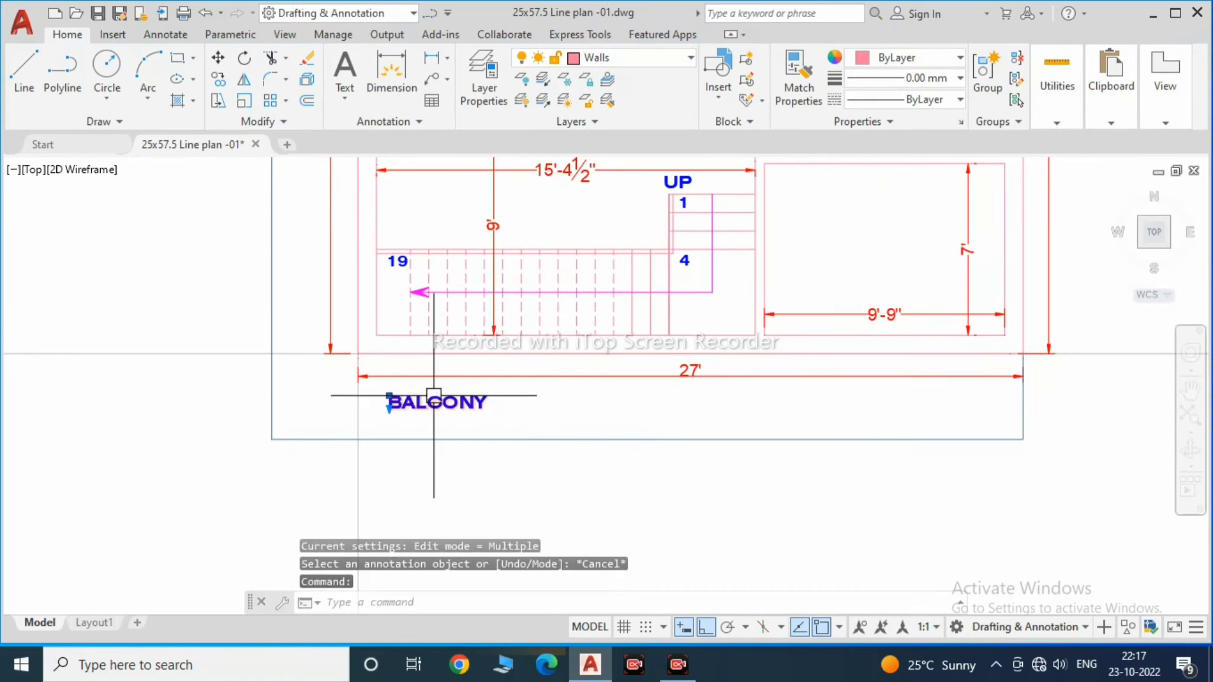
pyautogui.write('co')
pyautogui.press('Return')
pyautogui.click(548, 402)
pyautogui.click(393, 406)
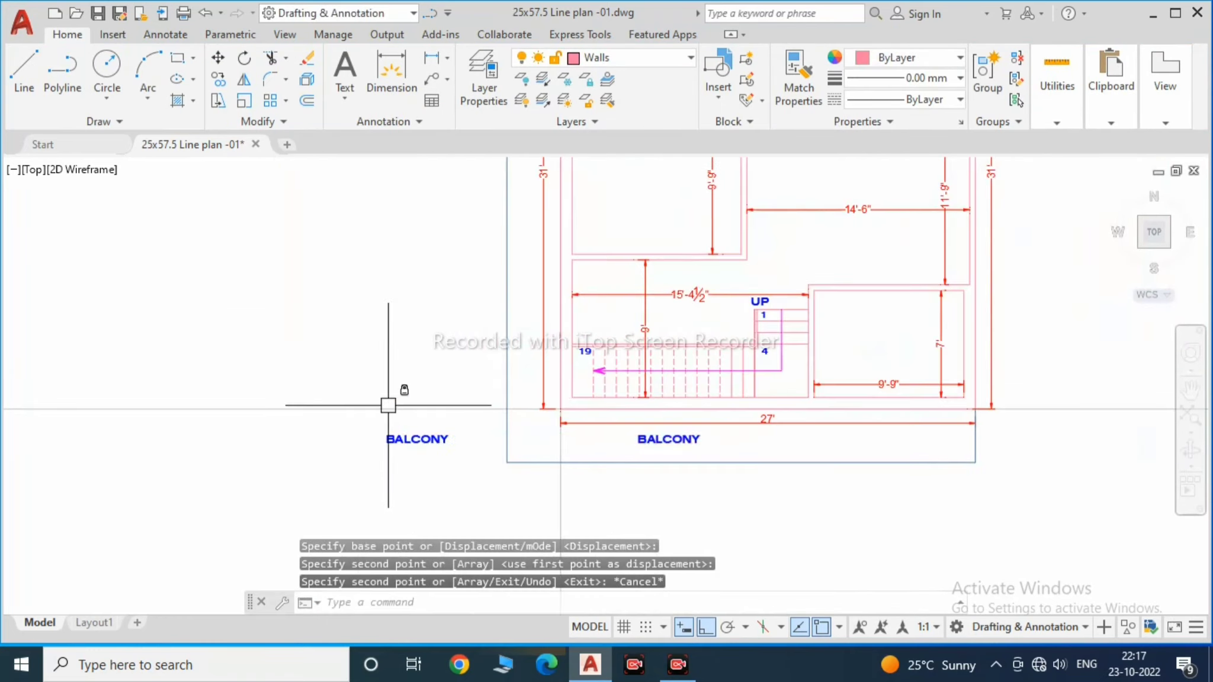
# Step: Rotate the left BALCONY label vertical and move it beside the left wall
pyautogui.scroll(4, 385, 421)
pyautogui.write('R')
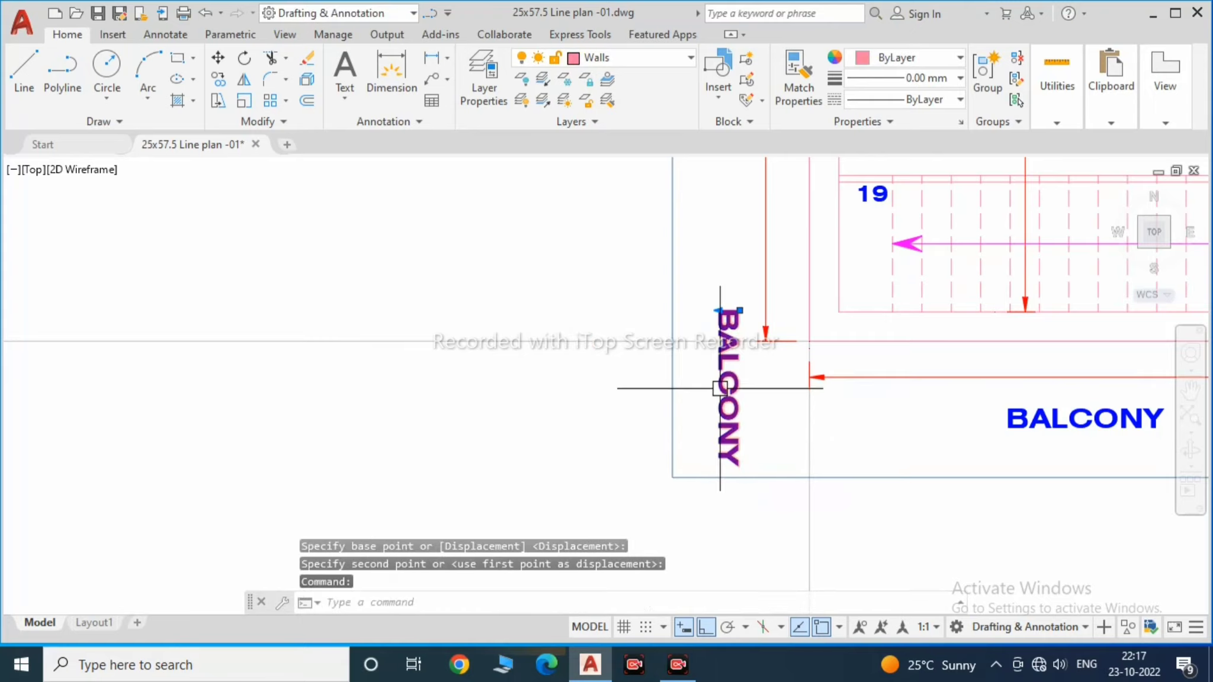
pyautogui.write('m')
pyautogui.press('Return')
pyautogui.click(720, 388)
pyautogui.scroll(-2, 720, 388)
pyautogui.click(643, 341)
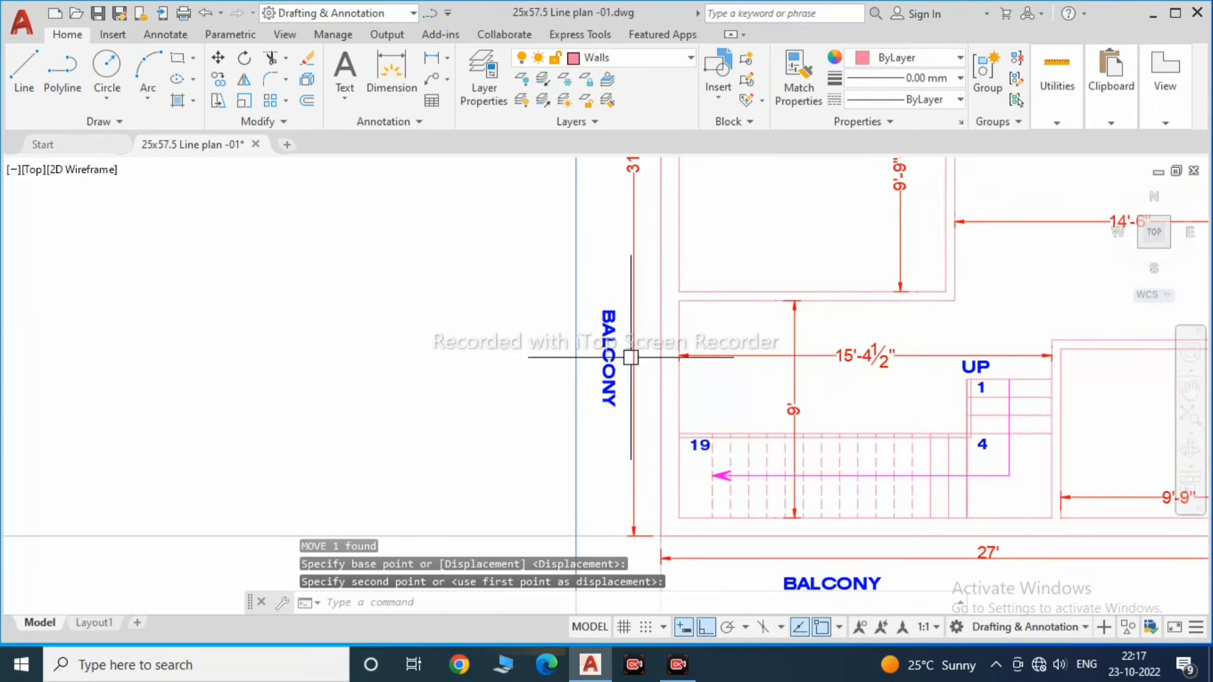
pyautogui.scroll(-5, 631, 357)
pyautogui.scroll(5, 582, 347)
pyautogui.scroll(1, 598, 300)
# Step: Undo an accidental move of the vertical BALCONY label
pyautogui.write('M')
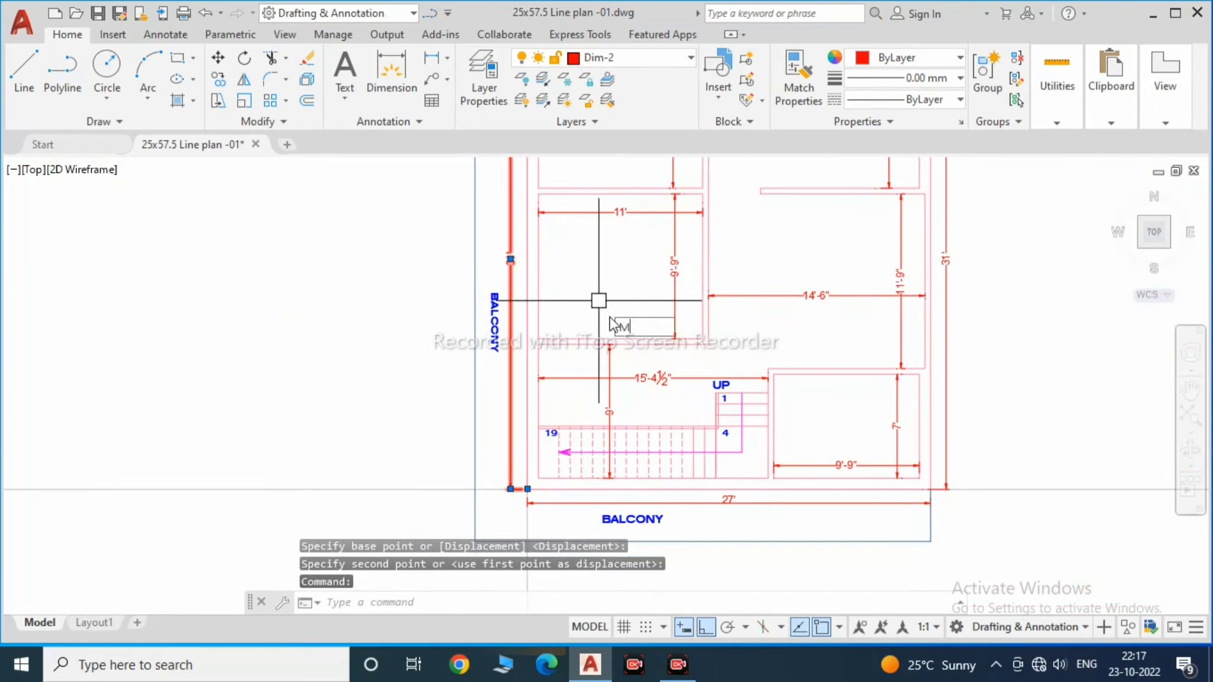
pyautogui.press('Return')
pyautogui.click(598, 308)
pyautogui.scroll(-5, 496, 354)
pyautogui.scroll(5, 495, 355)
pyautogui.hotkey('ctrl', 'z')
pyautogui.hotkey('ctrl', 'z')
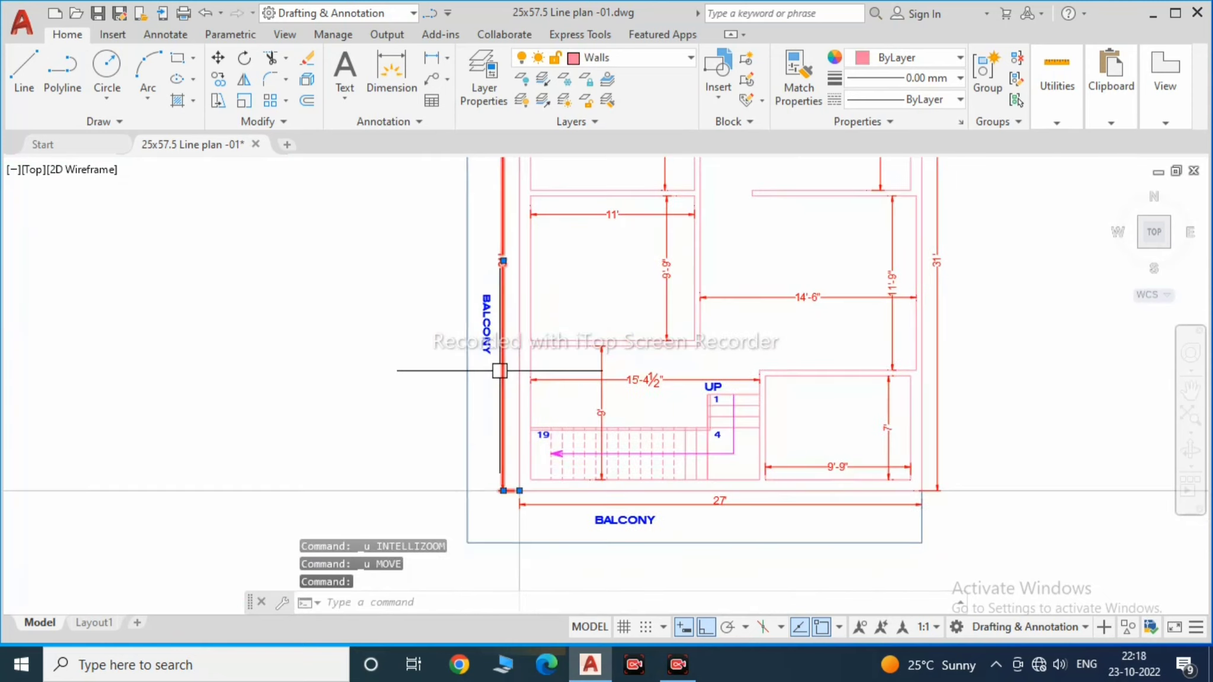
# Step: Start moving the left 31' dimension, setting its base point
pyautogui.write('m')
pyautogui.press('Return')
pyautogui.click(617, 367)
pyautogui.scroll(-3, 549, 282)
pyautogui.scroll(-2, 514, 246)
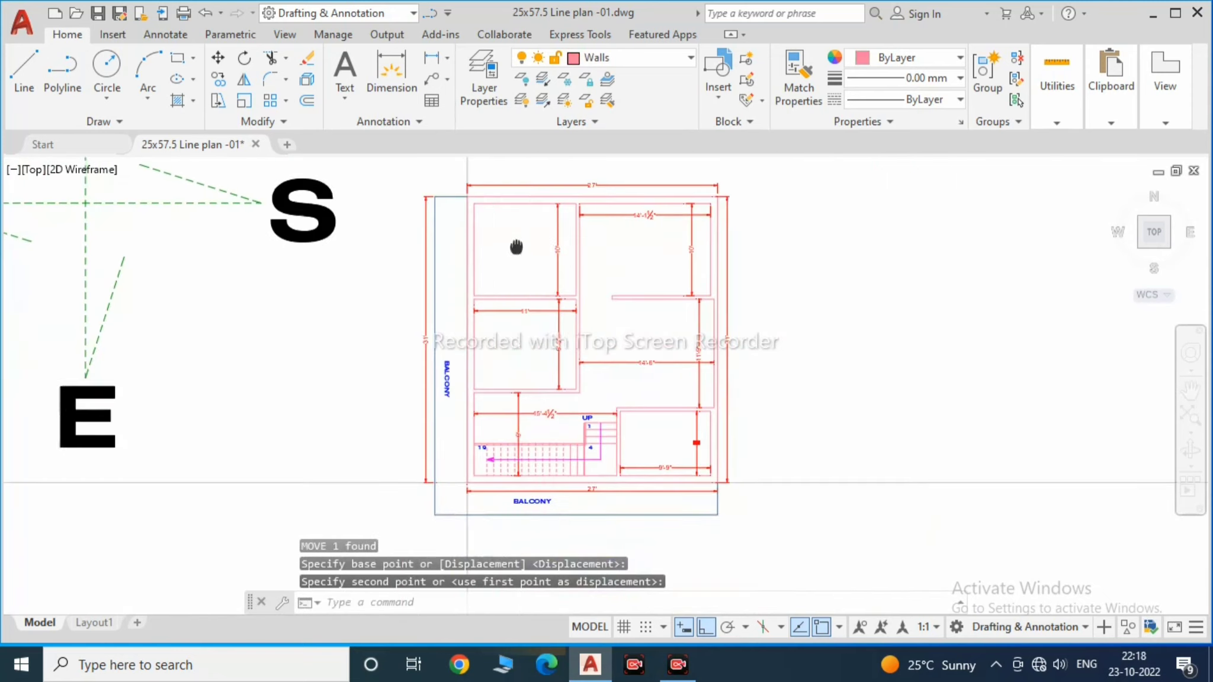
pyautogui.scroll(3, 592, 474)
pyautogui.scroll(2, 614, 524)
pyautogui.scroll(3, 592, 474)
# Step: Finish the 31' move and start moving the 14'-6" dimension outward
pyautogui.scroll(-3, 622, 432)
pyautogui.press('Escape')
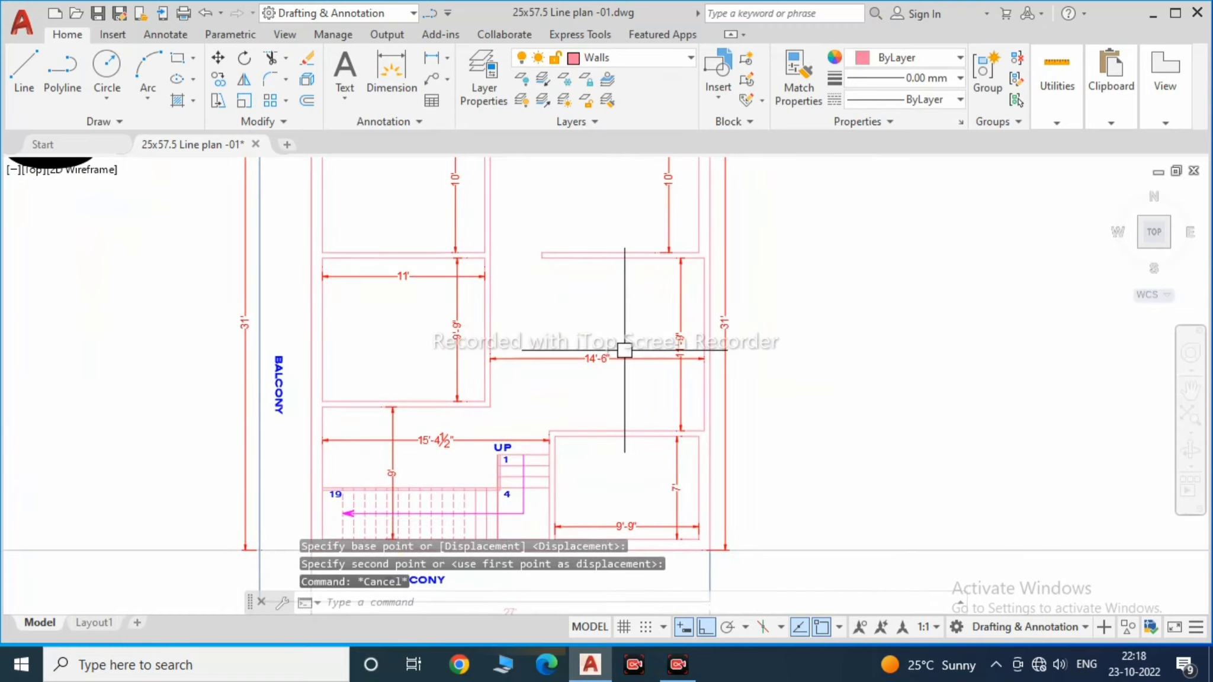
pyautogui.write('m')
pyautogui.press('Return')
pyautogui.click(599, 311)
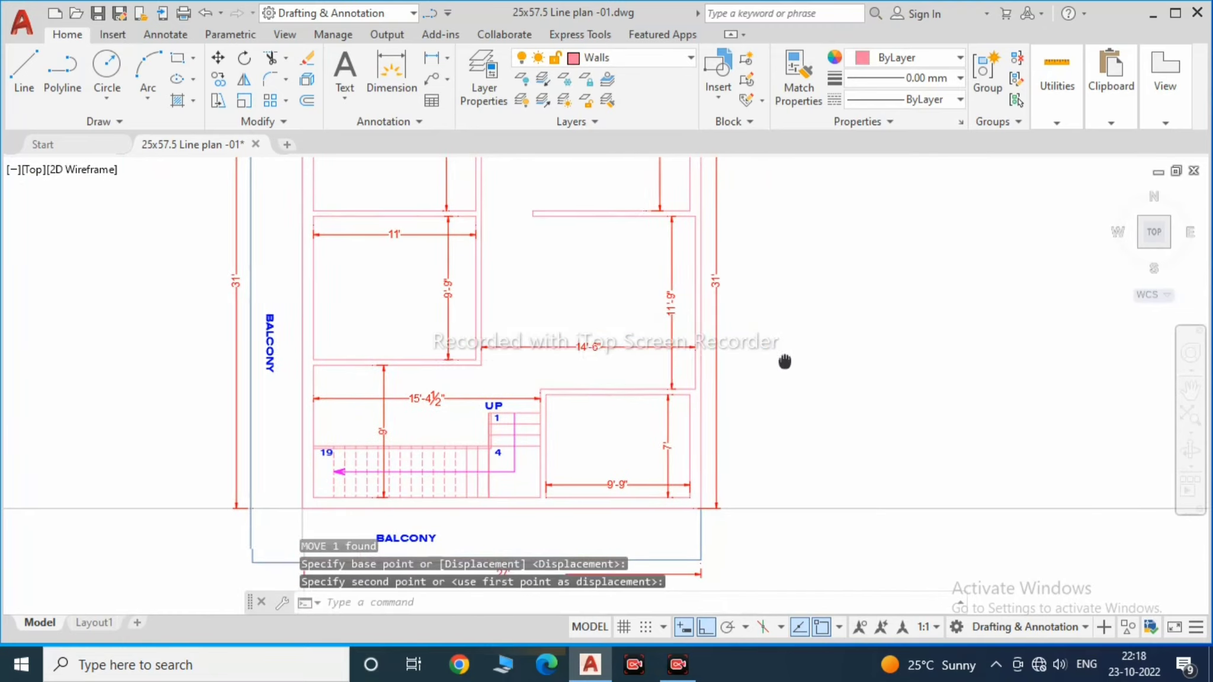
pyautogui.scroll(2, 681, 349)
pyautogui.scroll(2, 657, 296)
# Step: Offset the upper-right room's wall 4.5' and add a trial 9'-7½" width dimension
pyautogui.write('0')
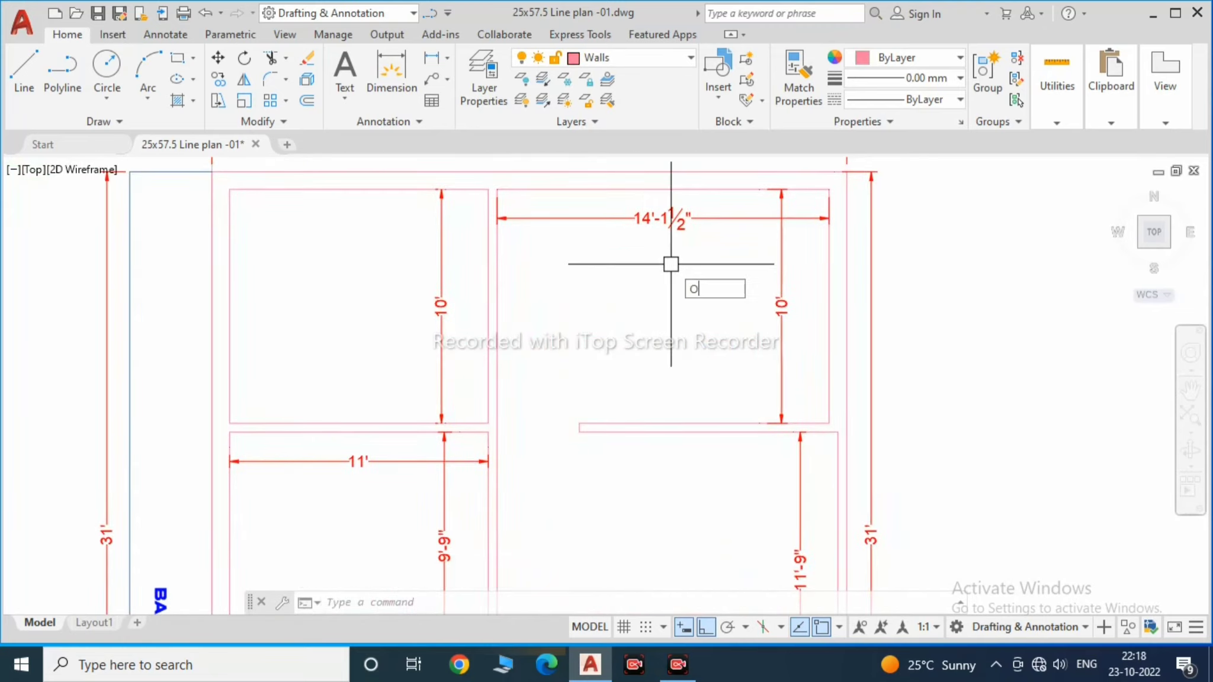
pyautogui.write("5'")
pyautogui.press('Return')
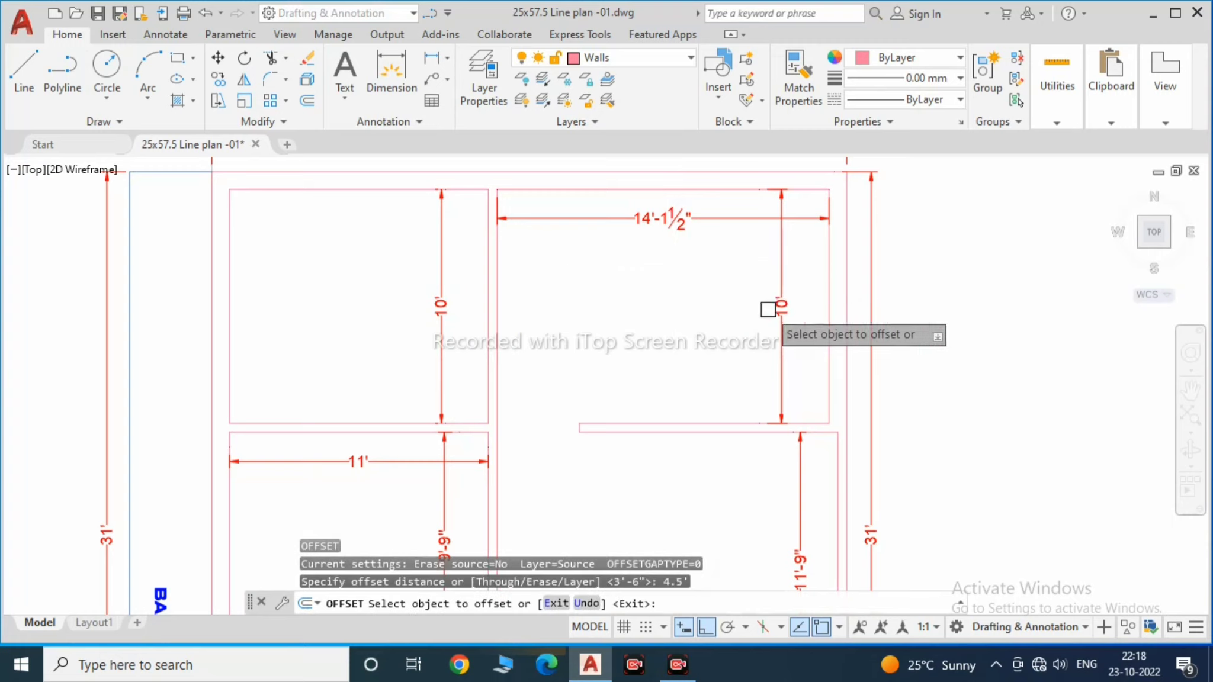
pyautogui.write('dli')
pyautogui.press('Return')
pyautogui.press('Escape')
pyautogui.write('dli')
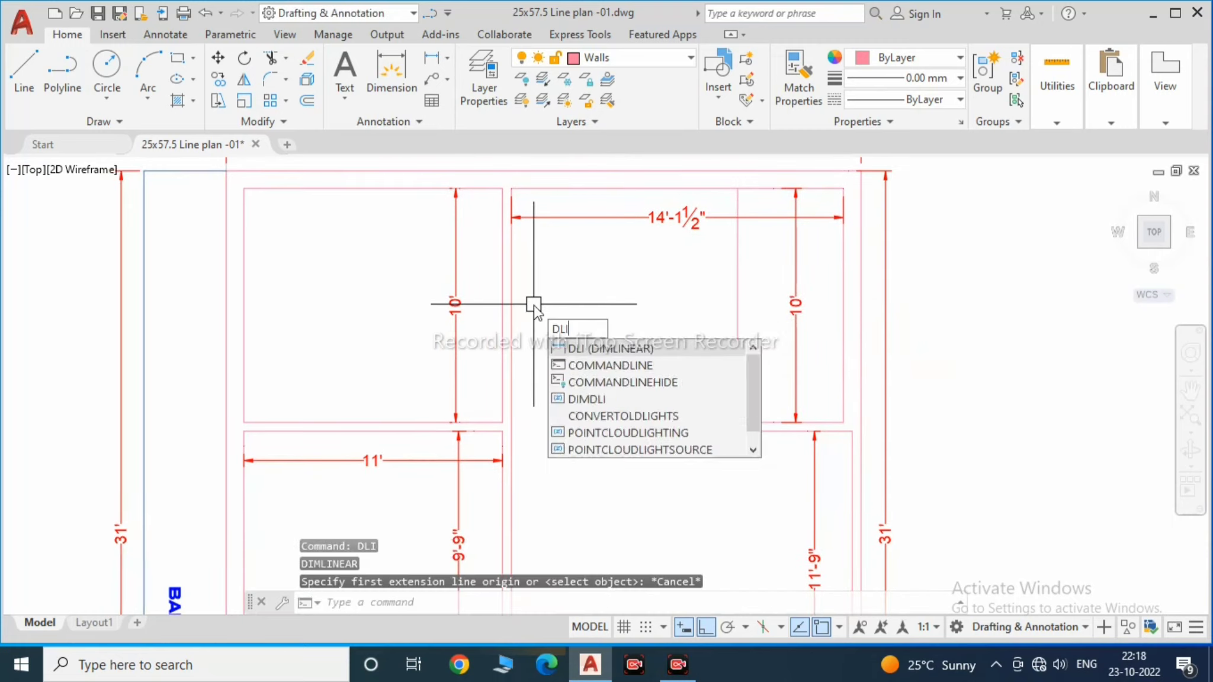
pyautogui.press('Return')
pyautogui.click(511, 287)
pyautogui.click(738, 288)
pyautogui.click(618, 266)
pyautogui.click(617, 267)
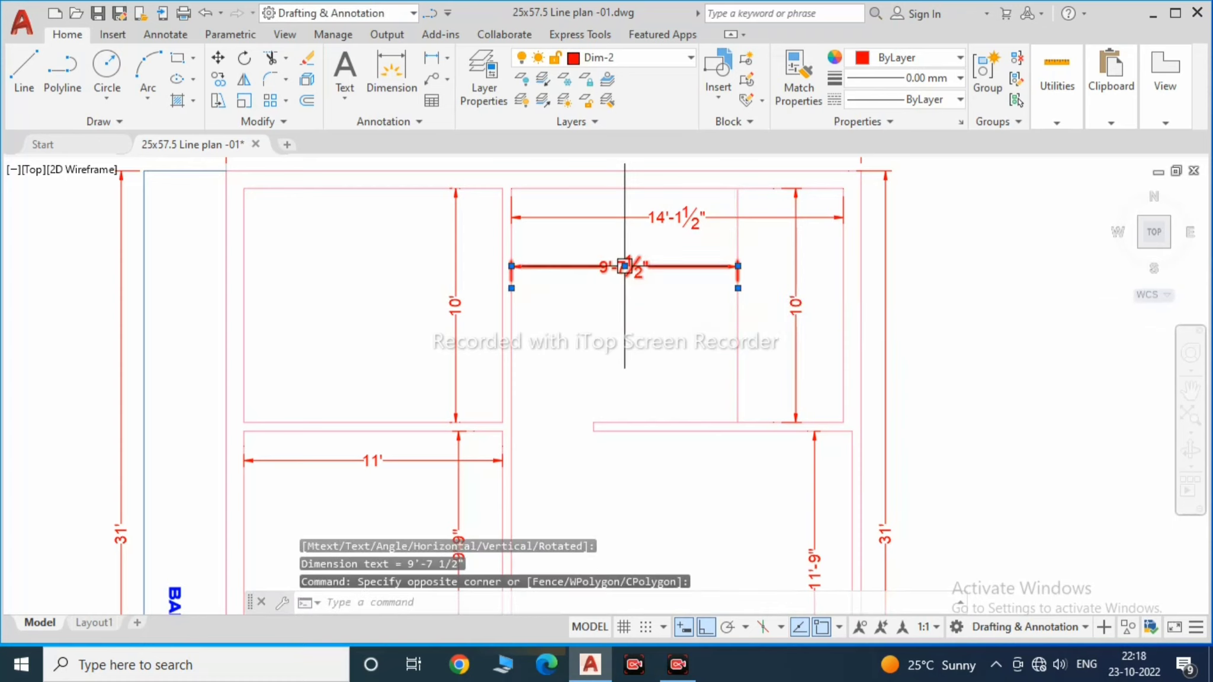
pyautogui.write('E')
# Step: Move the 10' dimension to the left of the new wall line
pyautogui.scroll(-2, 617, 273)
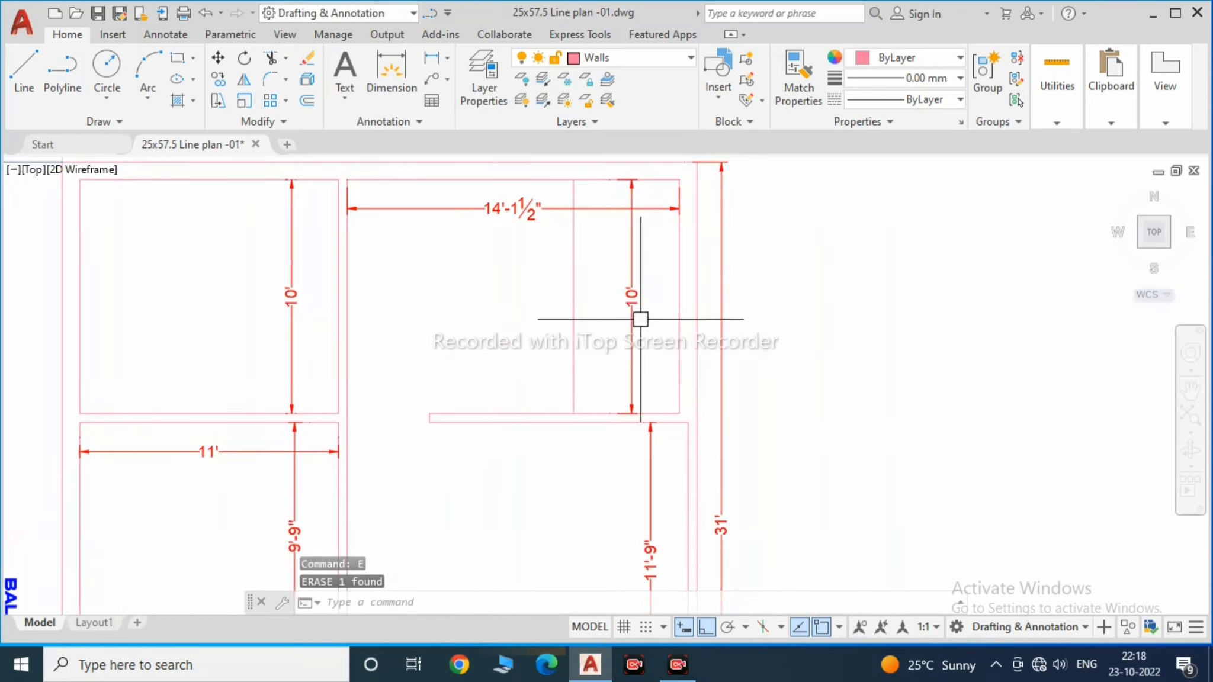
pyautogui.write('m')
pyautogui.press('Return')
pyautogui.click(812, 387)
pyautogui.click(677, 385)
pyautogui.scroll(-2, 677, 385)
pyautogui.hotkey('ctrl', 'z')
pyautogui.scroll(2, 677, 385)
pyautogui.moveTo(677, 385); pyautogui.dragTo(687, 307, button='middle')
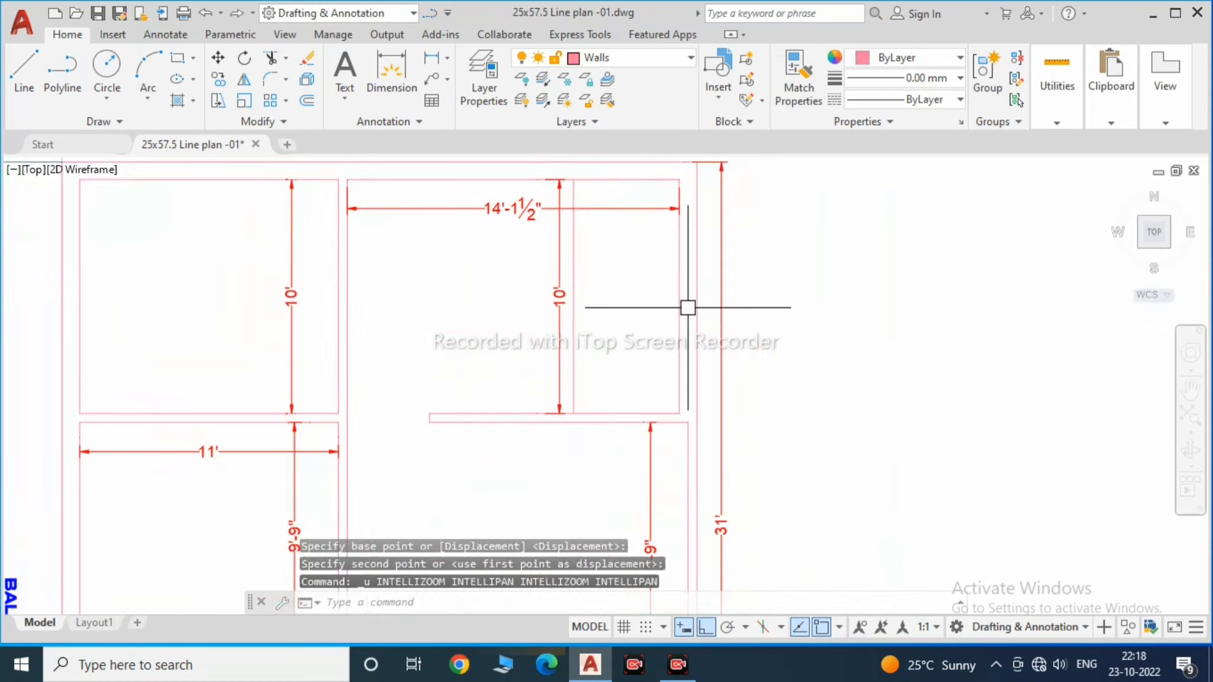
pyautogui.scroll(-2, 555, 375)
pyautogui.scroll(-1, 617, 414)
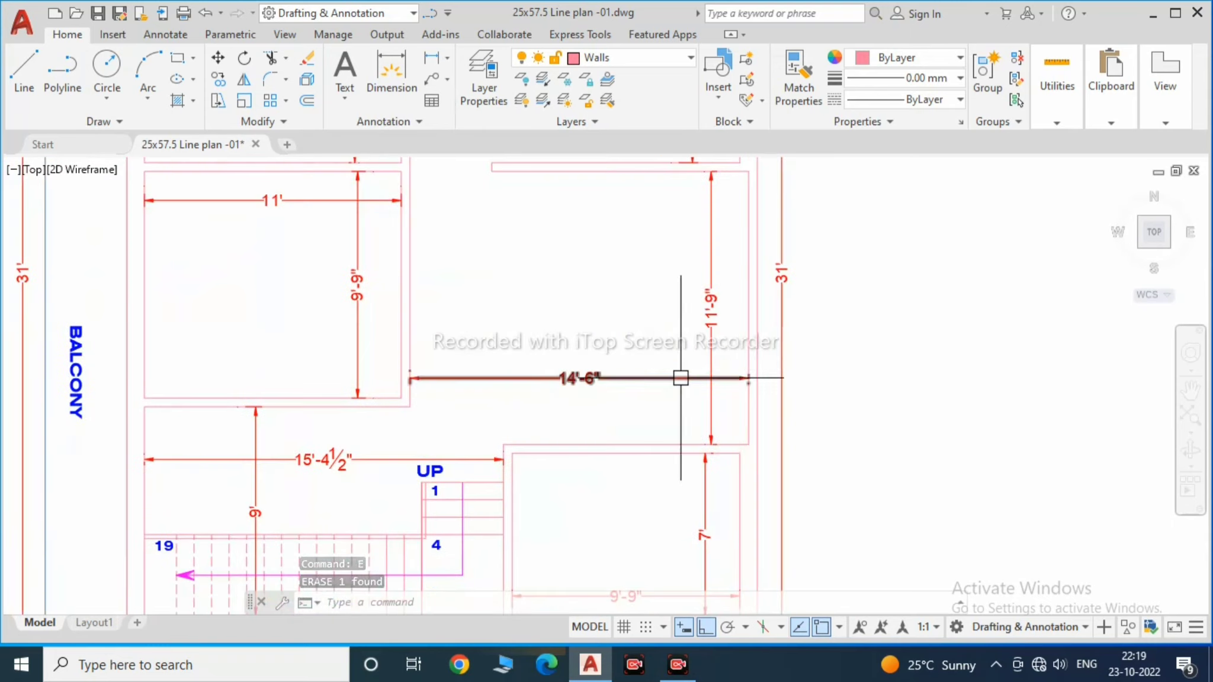
# Step: Pan to the upper rooms and pick a wall line, then cancel the offset attempt
pyautogui.scroll(-2, 677, 379)
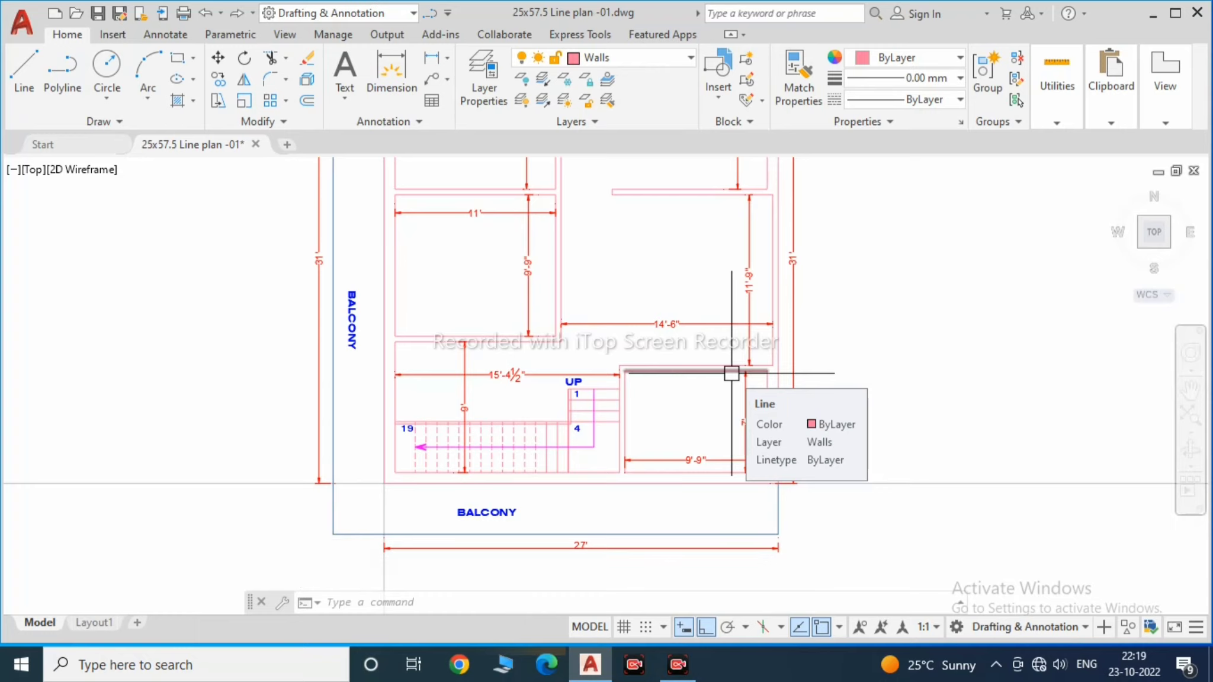
pyautogui.scroll(2, 731, 373)
pyautogui.scroll(-4, 523, 360)
pyautogui.scroll(3, 500, 239)
pyautogui.scroll(-2, 435, 341)
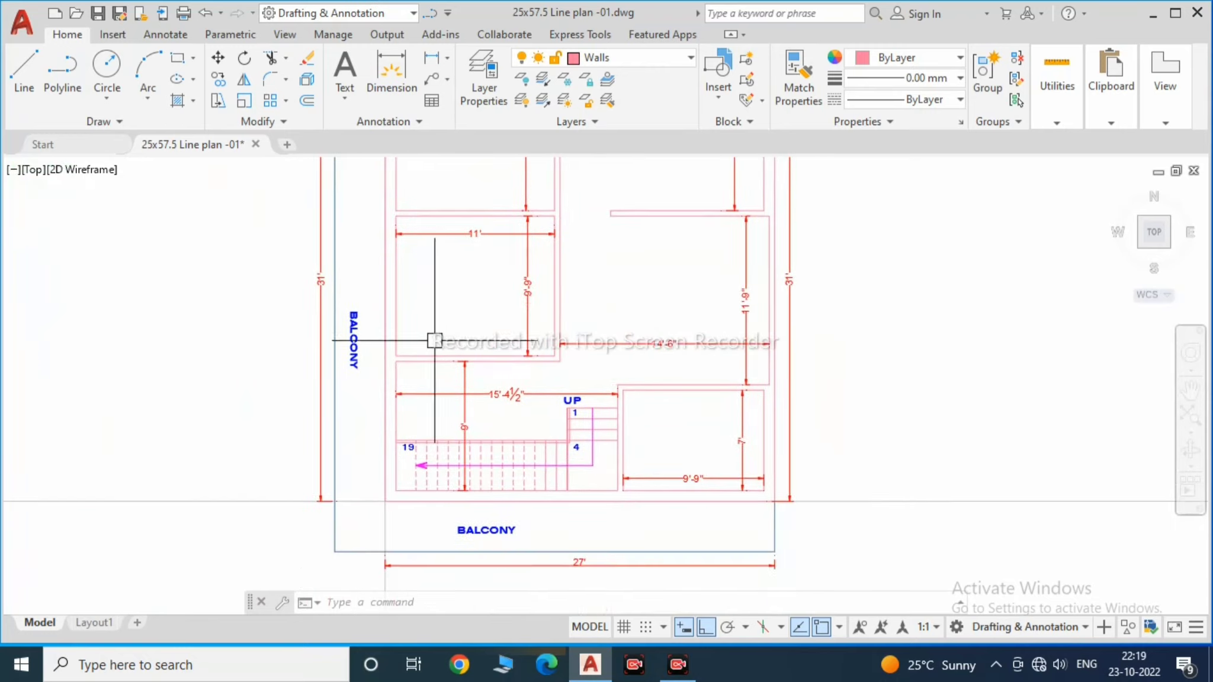
pyautogui.moveTo(541, 343); pyautogui.dragTo(606, 363, button='middle')
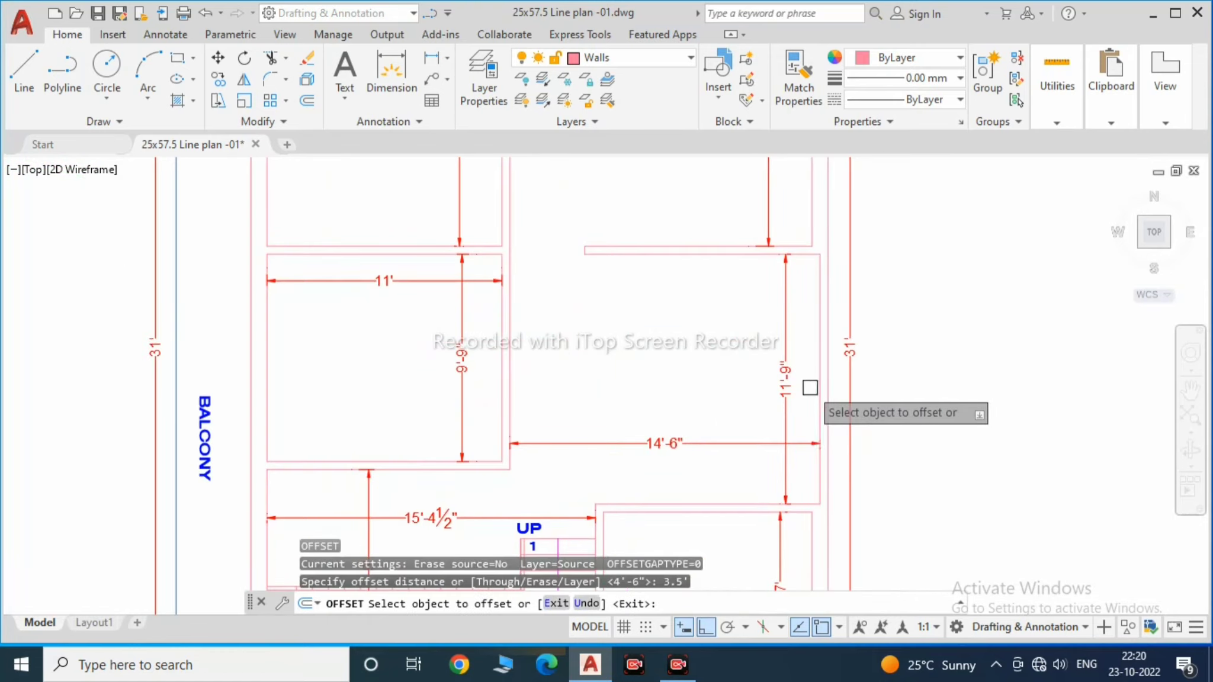
pyautogui.click(810, 388)
pyautogui.press('Escape')
# Step: Select the 14'-6" dimension and begin moving it with M
pyautogui.scroll(-2, 772, 361)
pyautogui.scroll(-3, 726, 346)
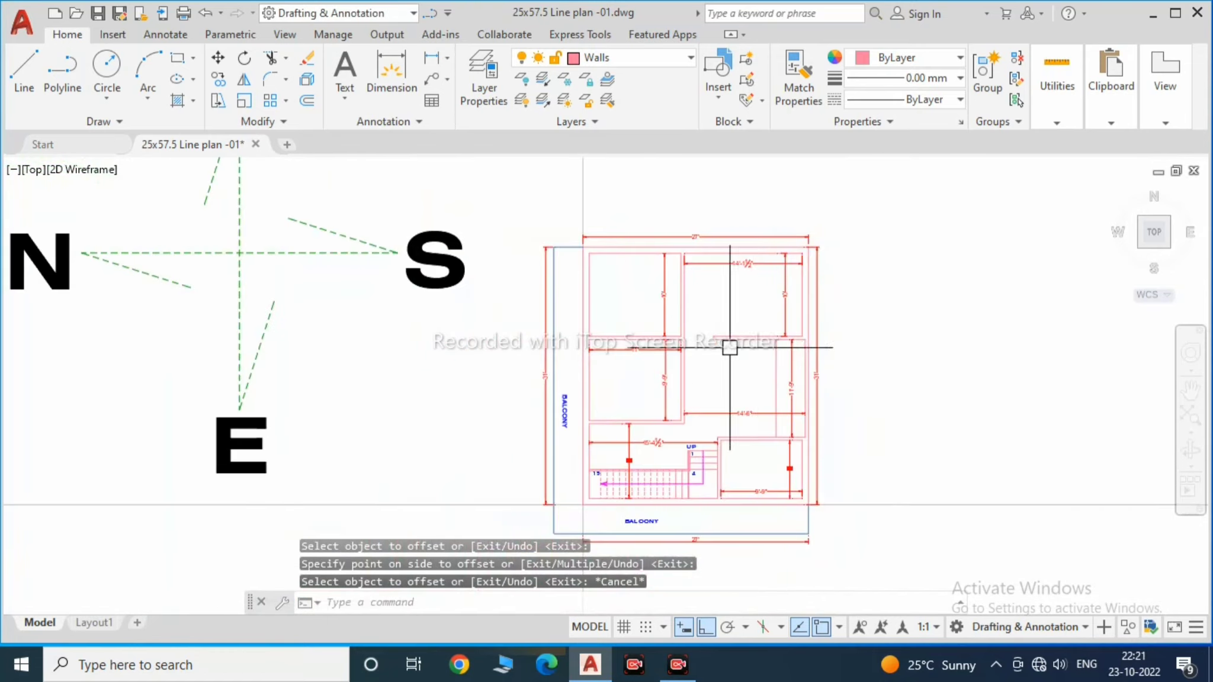
pyautogui.scroll(3, 825, 328)
pyautogui.scroll(-1, 828, 343)
pyautogui.scroll(3, 739, 387)
pyautogui.click(847, 347)
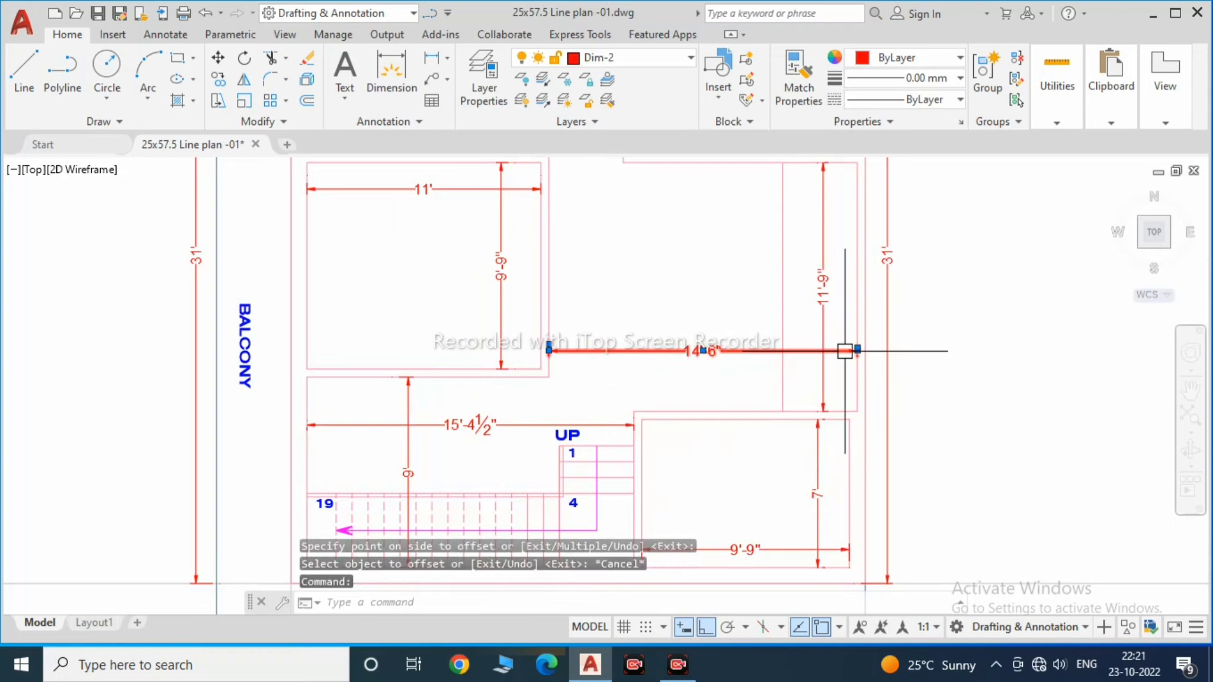
pyautogui.scroll(3, 847, 347)
pyautogui.click(857, 314)
pyautogui.press('Escape')
pyautogui.scroll(-6, 580, 318)
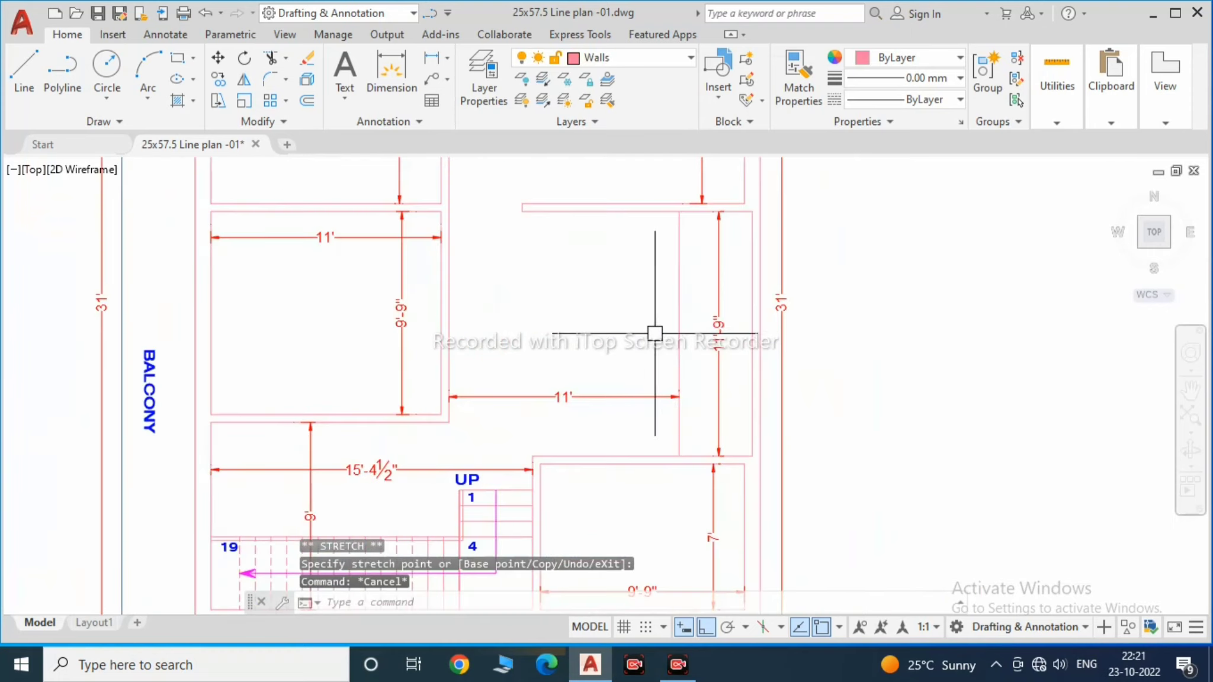
pyautogui.write('m')
pyautogui.press('Return')
pyautogui.click(915, 333)
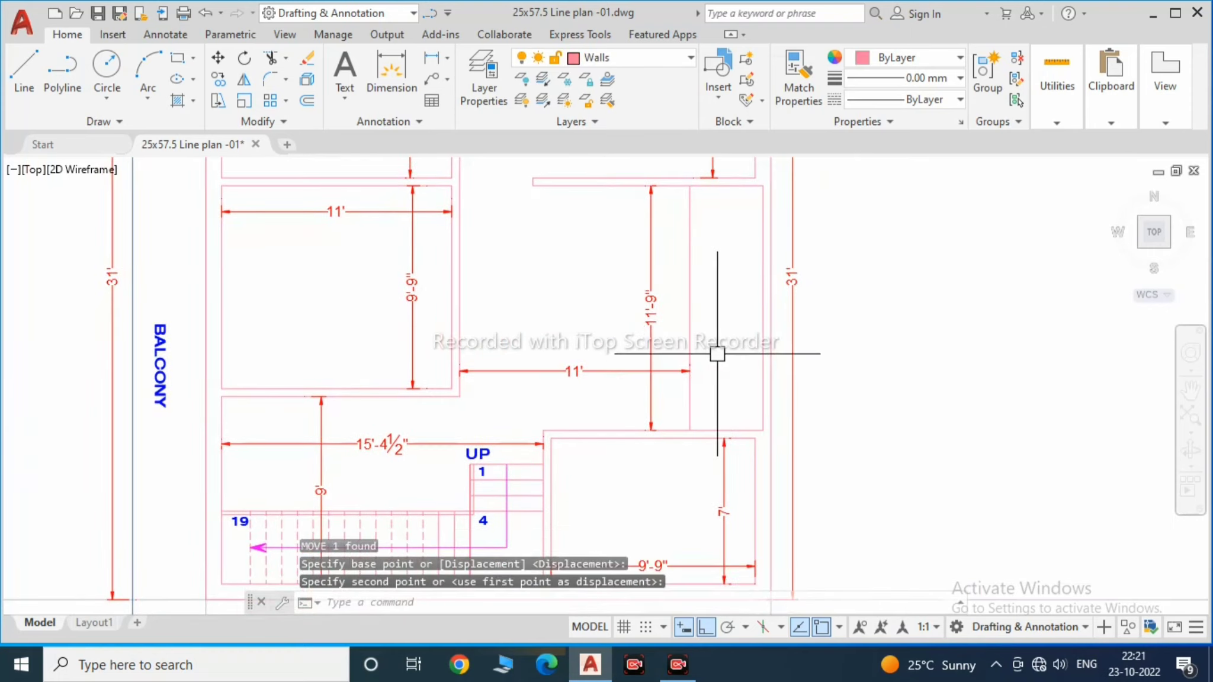
# Step: Pan toward the right-side rooms, start a linear dimension, and erase the 3'-6" dimension
pyautogui.moveTo(715, 351); pyautogui.dragTo(764, 344, button='middle')
pyautogui.scroll(2, 758, 356)
pyautogui.scroll(-2, 741, 362)
pyautogui.scroll(5, 741, 362)
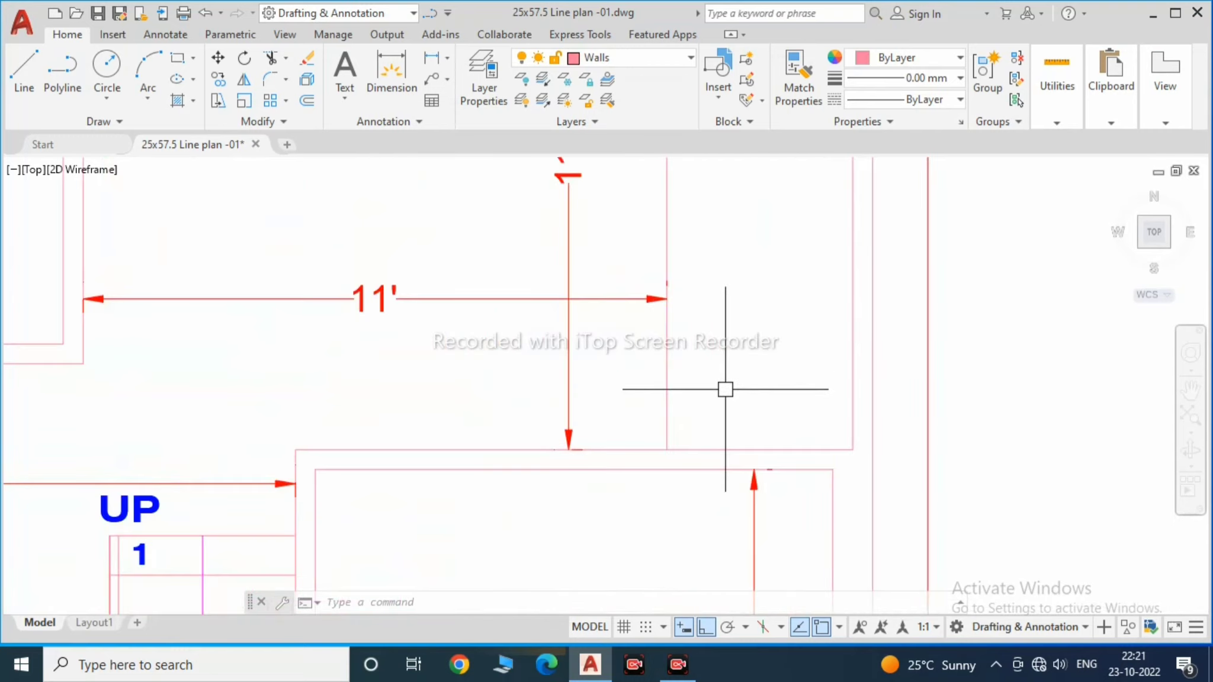
pyautogui.scroll(-3, 769, 382)
pyautogui.scroll(-1, 741, 412)
pyautogui.scroll(-1, 771, 400)
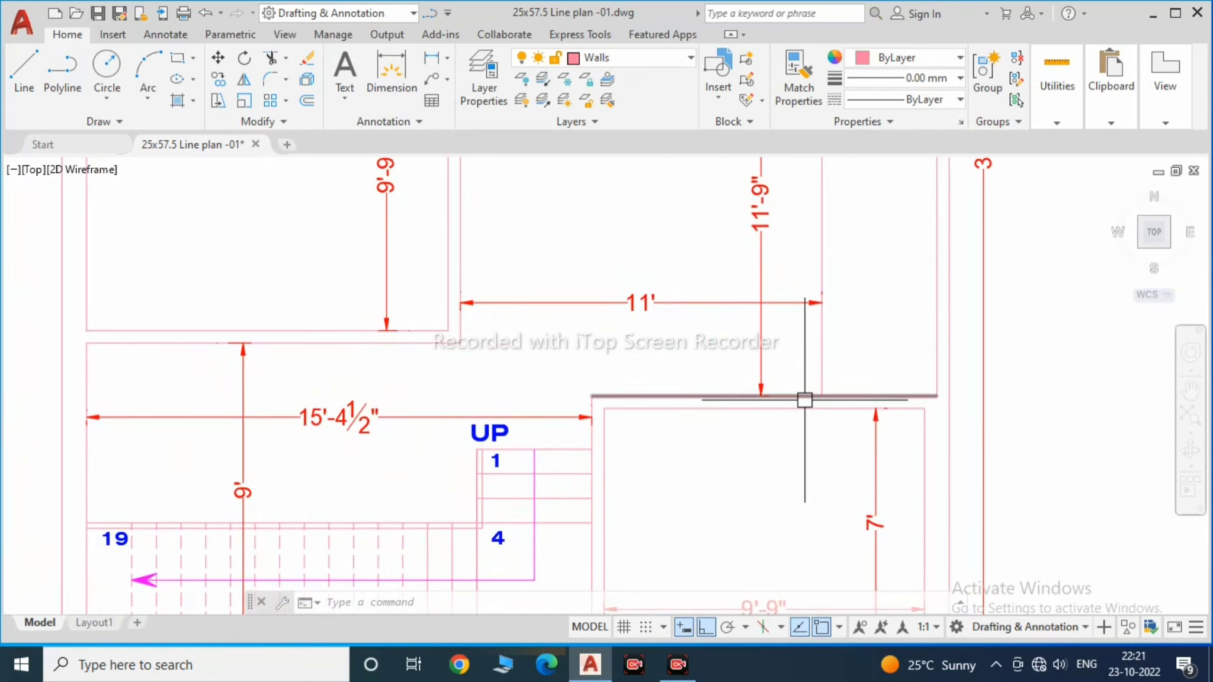
pyautogui.scroll(-3, 801, 424)
pyautogui.scroll(3, 817, 415)
pyautogui.moveTo(786, 416); pyautogui.dragTo(734, 495, button='middle')
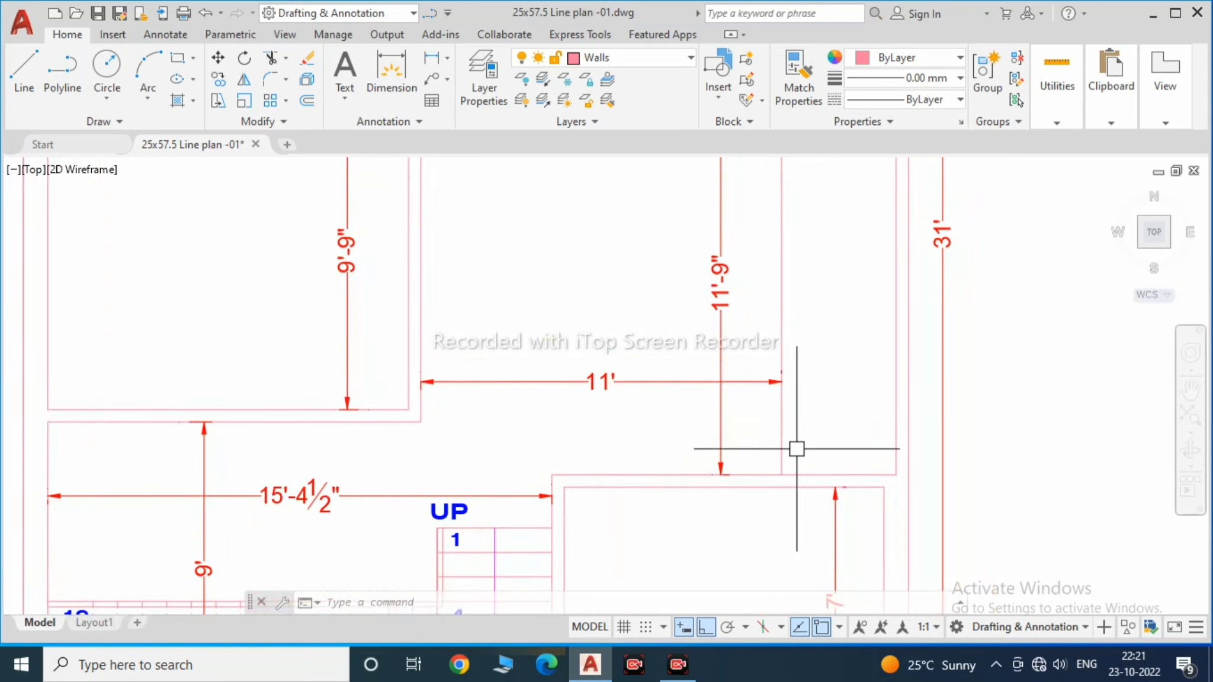
pyautogui.write('dli')
pyautogui.press('Return')
pyautogui.click(782, 453)
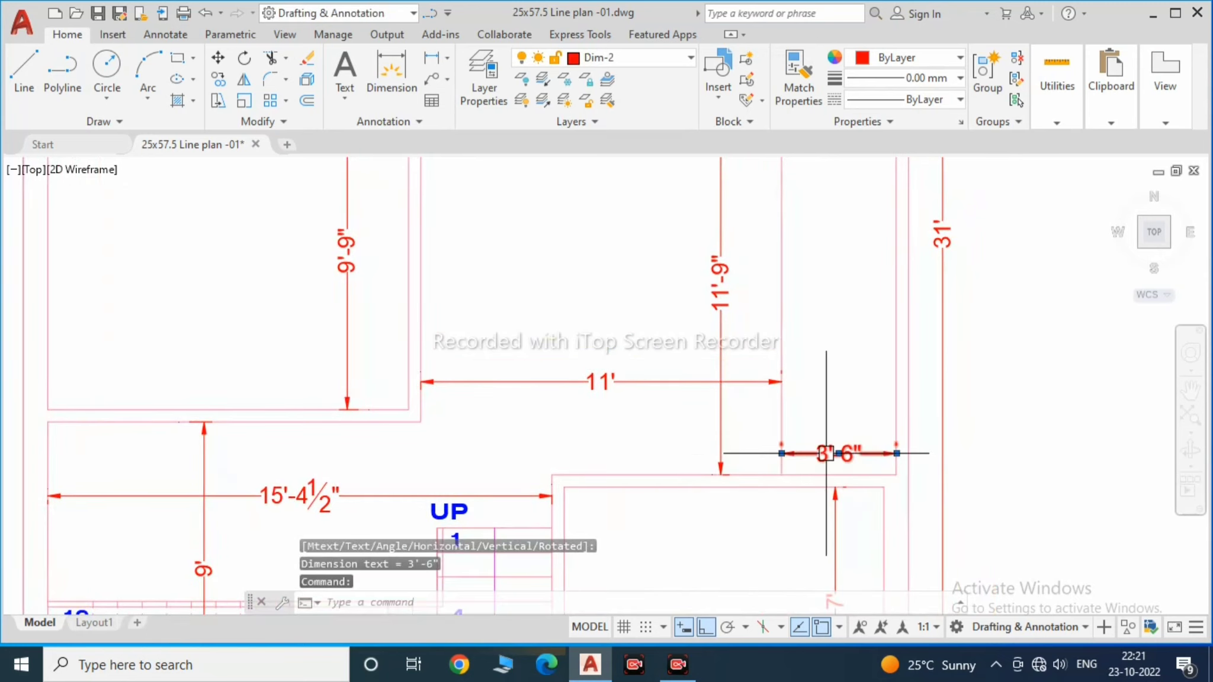
pyautogui.write('e')
pyautogui.press('Return')
pyautogui.scroll(-4, 827, 449)
pyautogui.scroll(2, 784, 424)
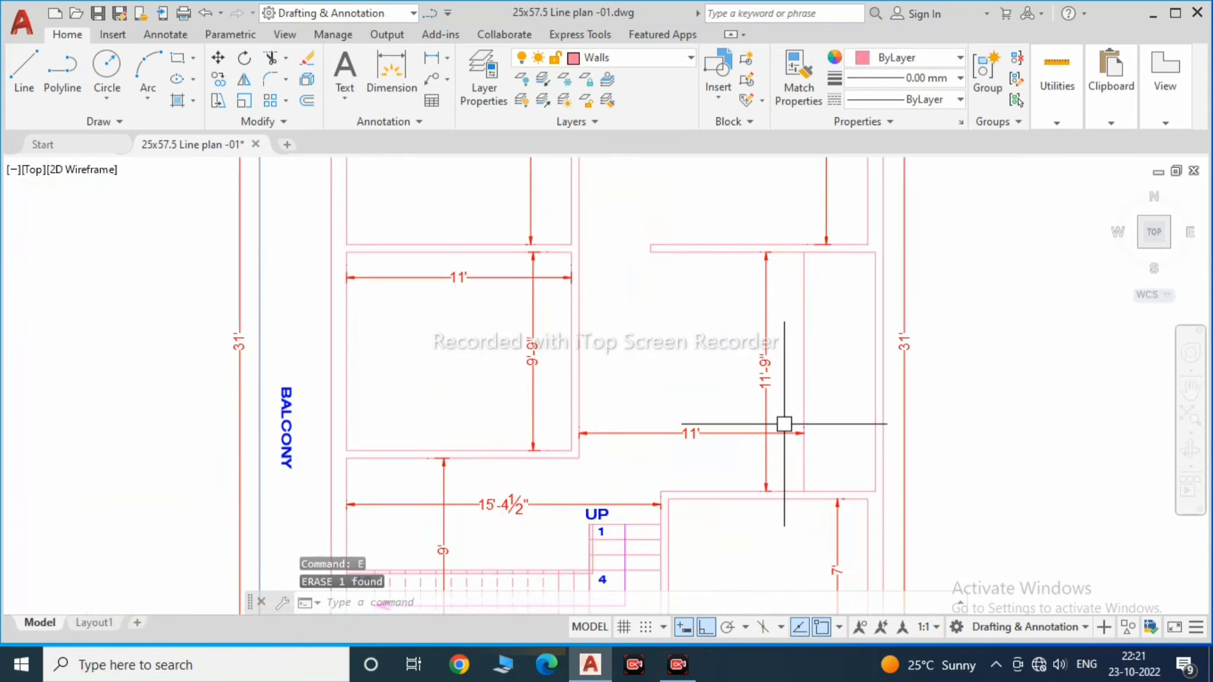
pyautogui.write('4')
# Step: Offset a wall line into the room right of the staircase
pyautogui.press('Return')
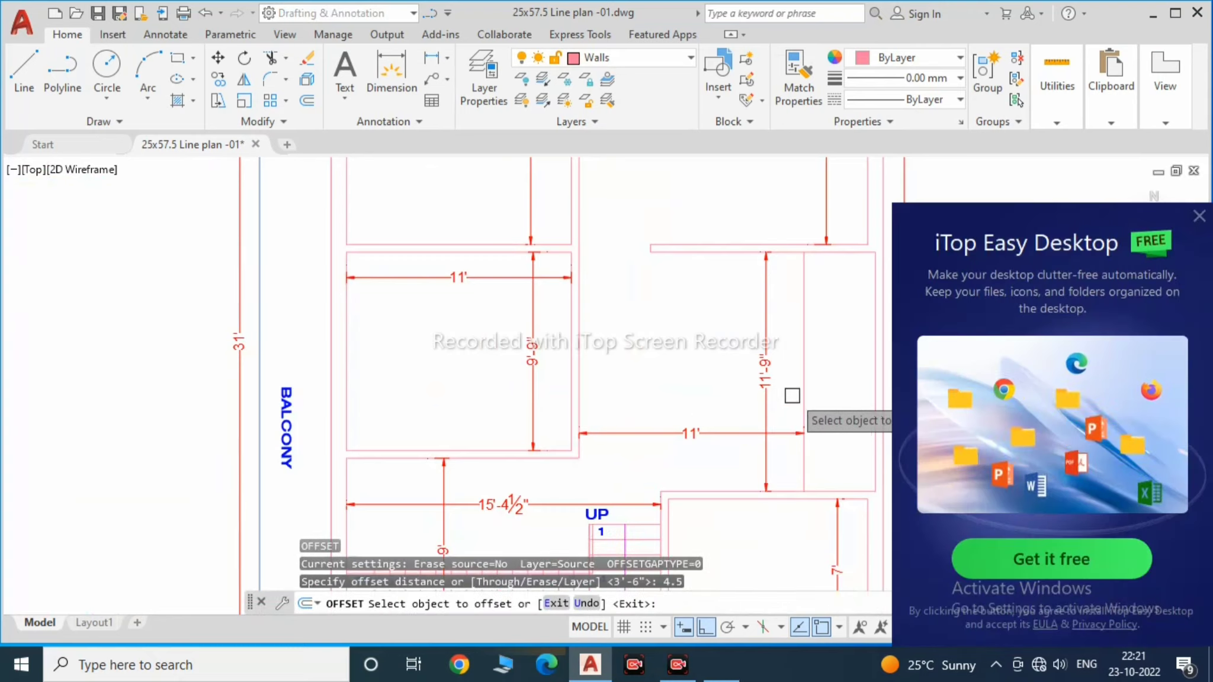
pyautogui.click(804, 385)
pyautogui.click(877, 350)
pyautogui.press('Escape')
pyautogui.scroll(3, 820, 251)
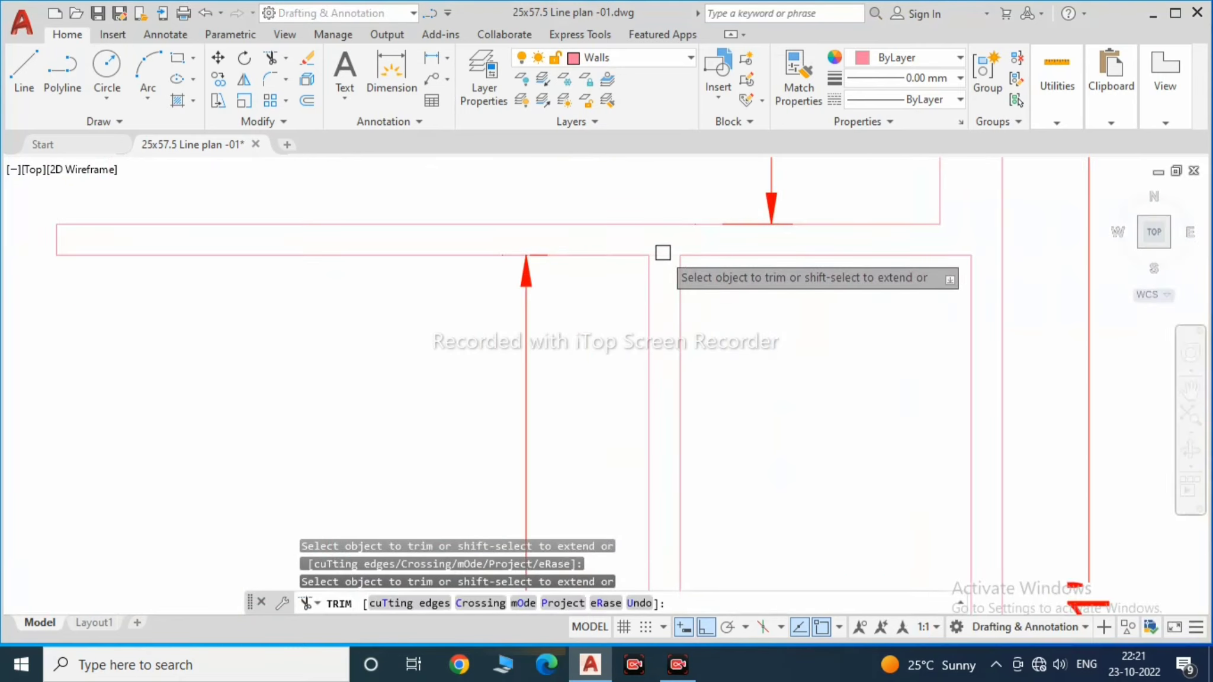
pyautogui.press('Escape')
# Step: Stretch the 11' dimension's end grip to the new wall line
pyautogui.click(577, 400)
pyautogui.scroll(5, 800, 404)
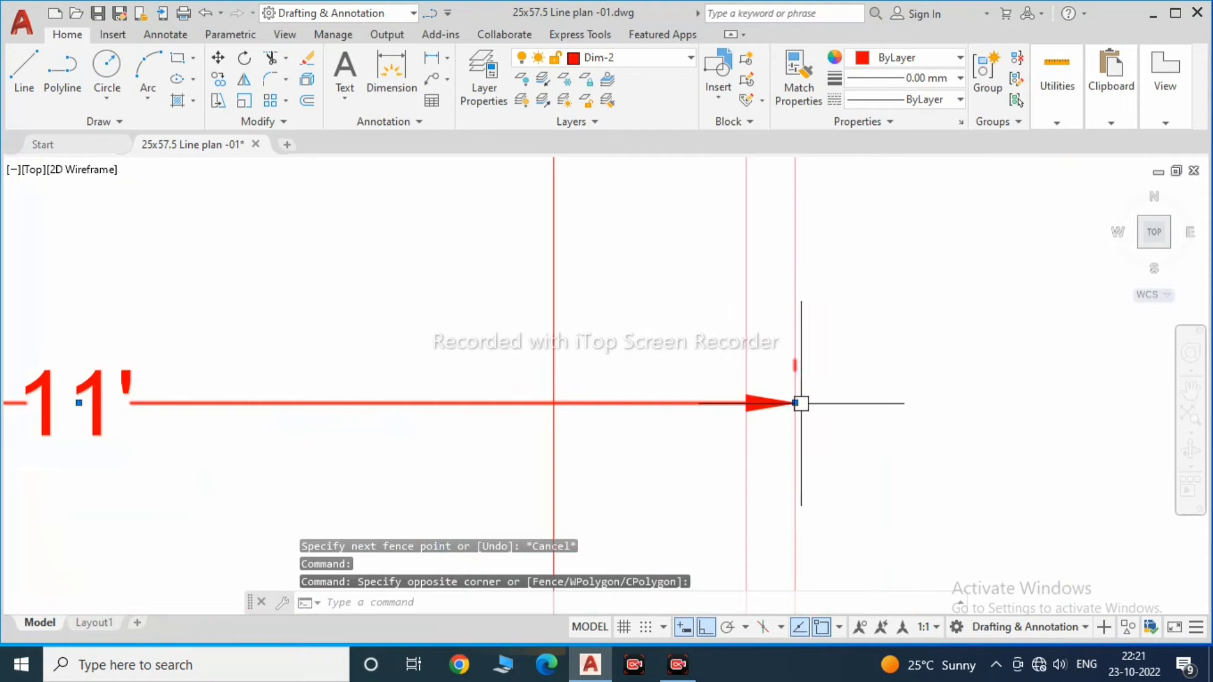
pyautogui.click(797, 403)
pyautogui.click(747, 401)
pyautogui.press('Escape')
pyautogui.scroll(-3, 746, 401)
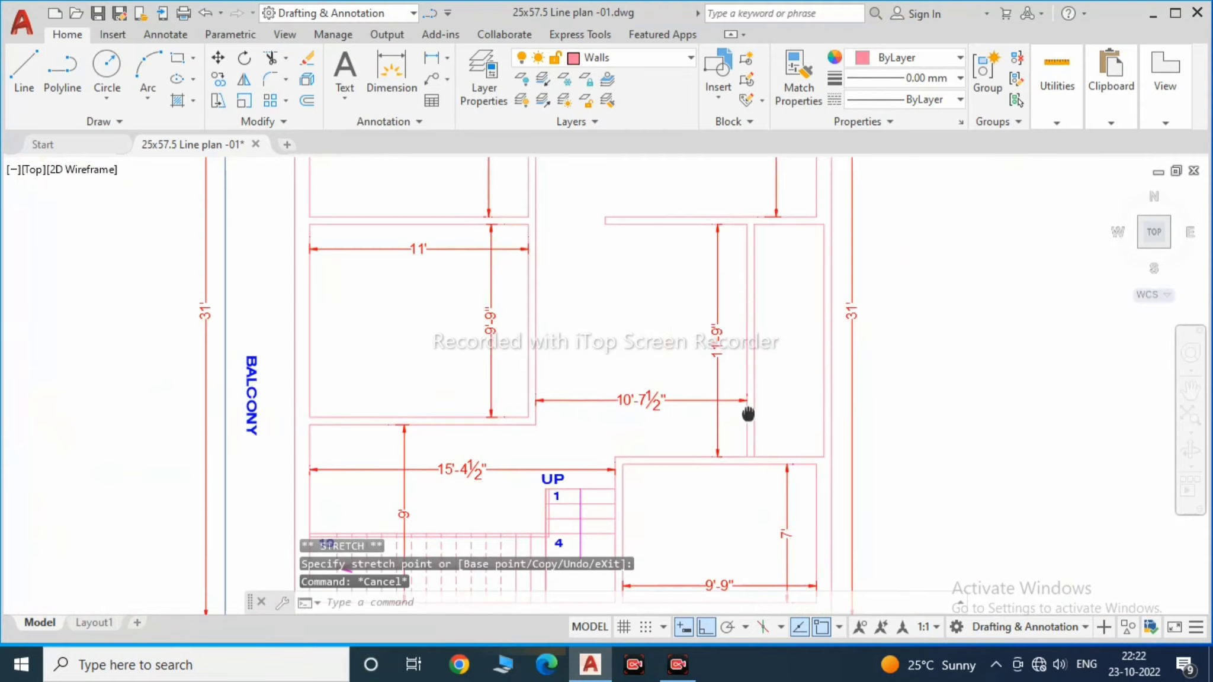
pyautogui.scroll(3, 668, 415)
pyautogui.scroll(2, 679, 411)
pyautogui.press('space')
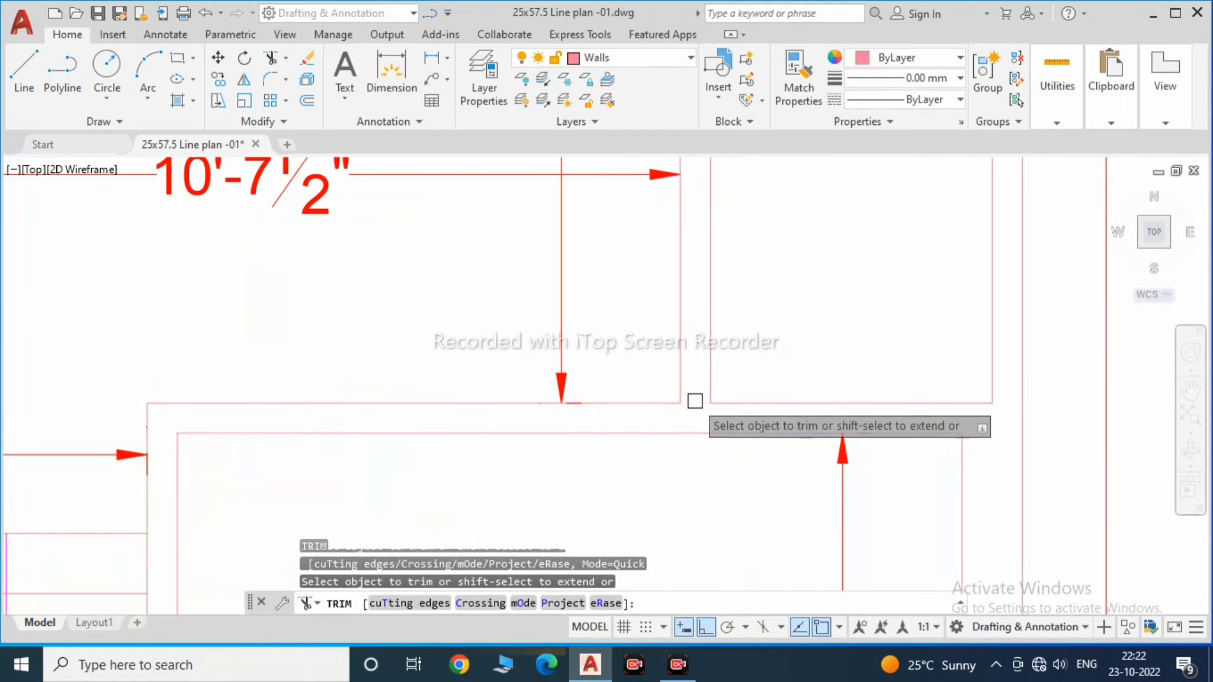
pyautogui.press('Escape')
pyautogui.scroll(-1, 687, 418)
# Step: Offset the wall line 3' inward into the room
pyautogui.write('ex')
pyautogui.press('Return')
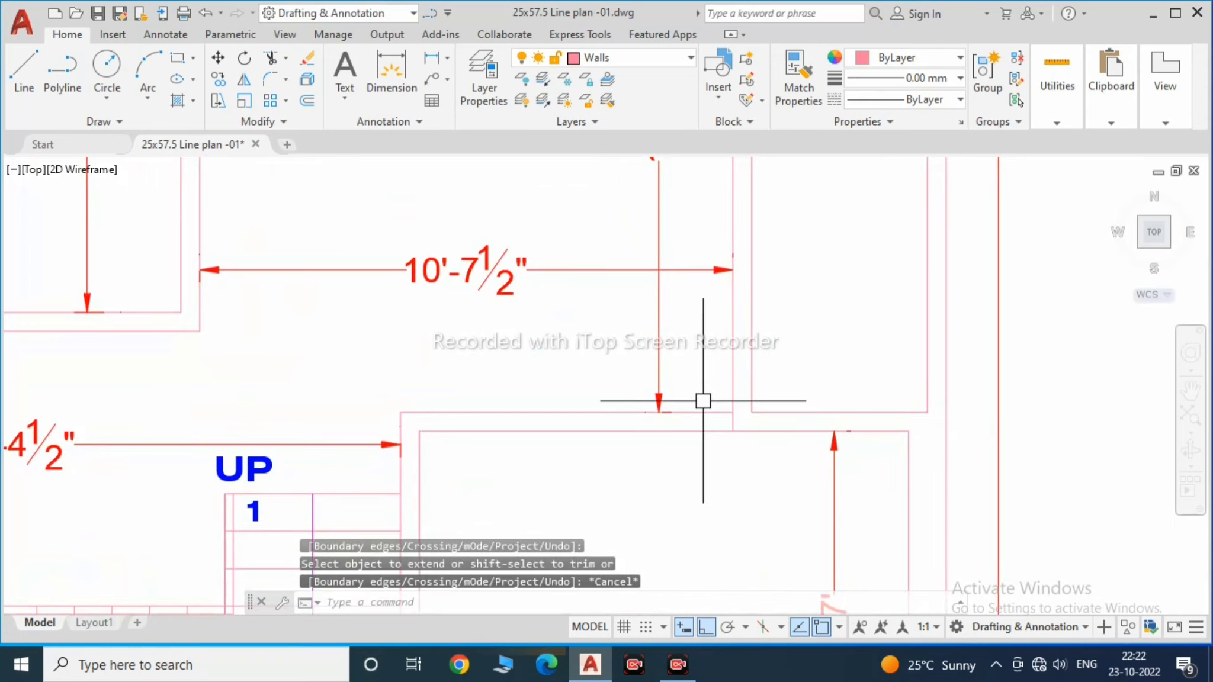
pyautogui.write('o')
pyautogui.press('Return')
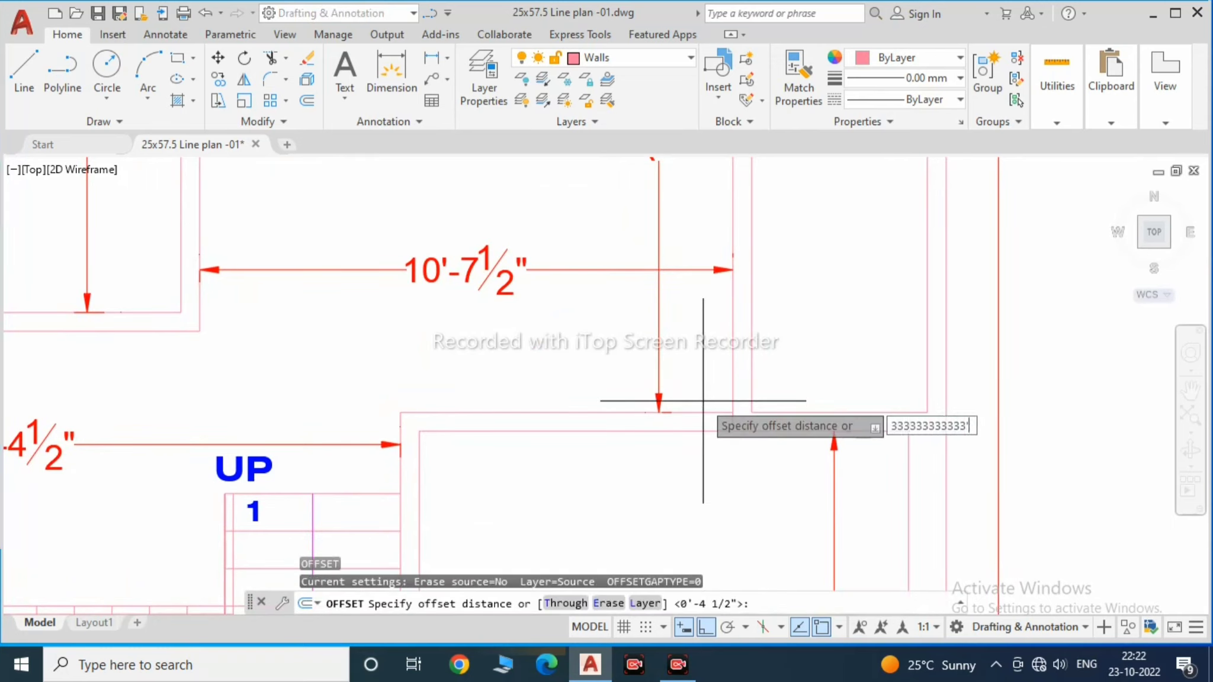
pyautogui.press('Return')
pyautogui.press('Return')
pyautogui.press('Return')
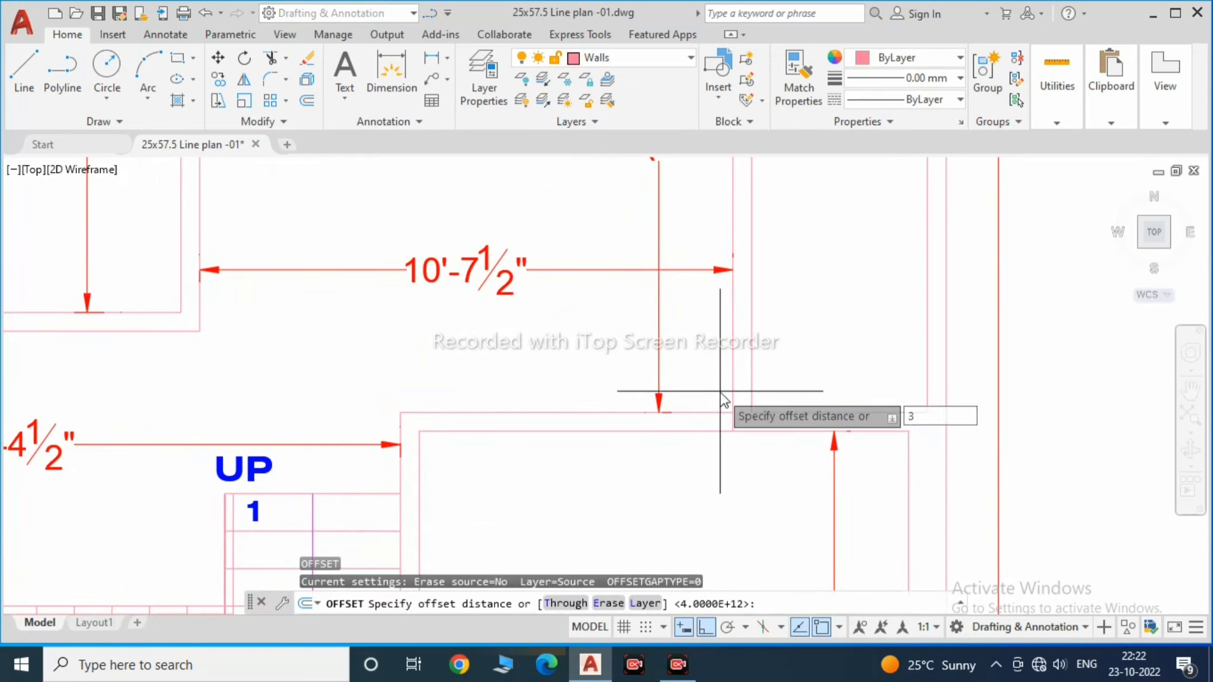
pyautogui.click(727, 383)
pyautogui.click(573, 390)
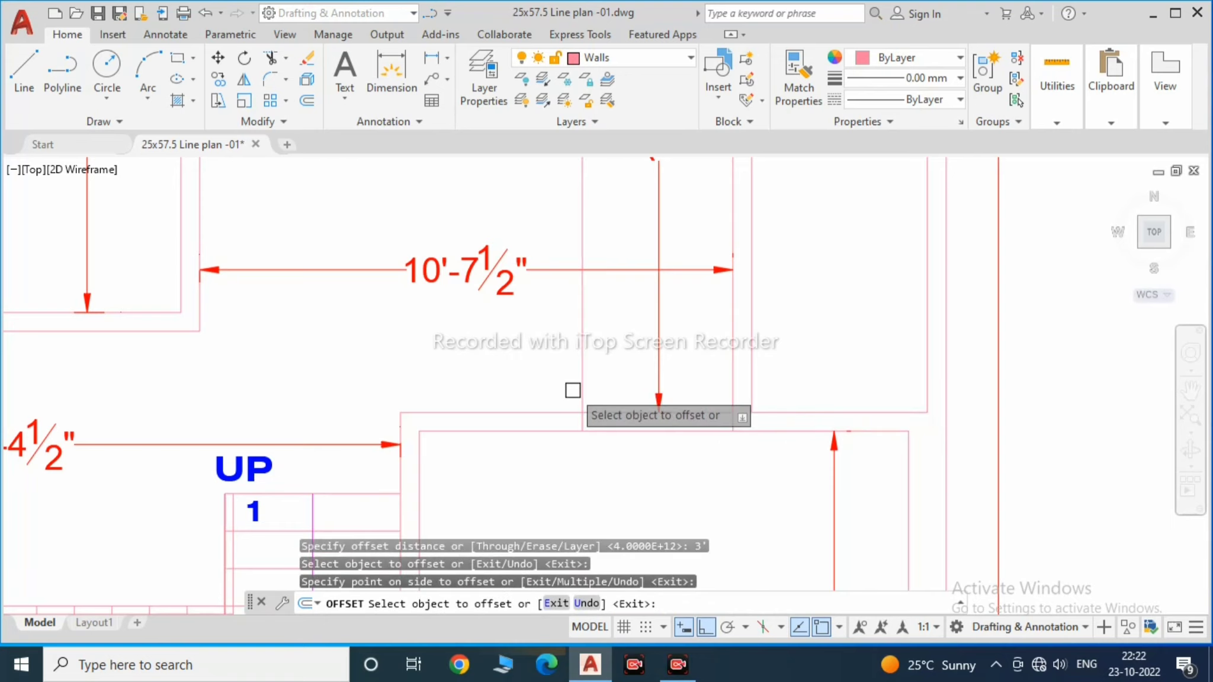
pyautogui.scroll(-3, 541, 361)
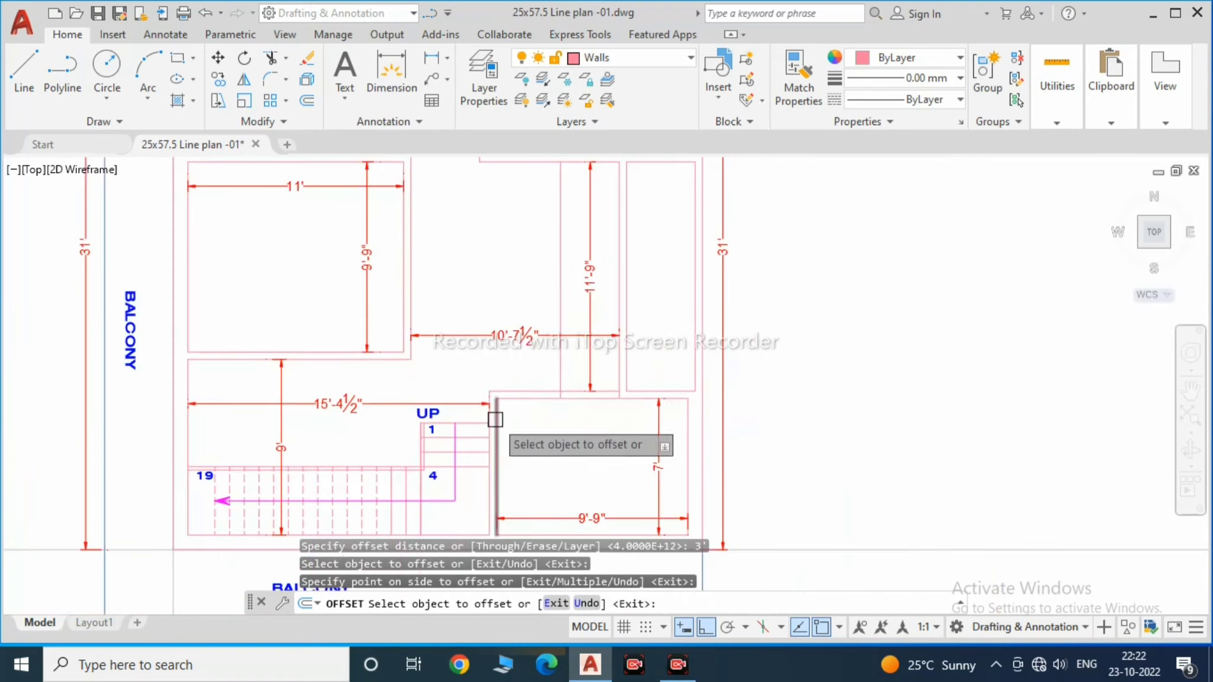
pyautogui.scroll(3, 594, 389)
pyautogui.press('Escape')
# Step: Trim the extra ends of the new 3' wall line
pyautogui.press('Return')
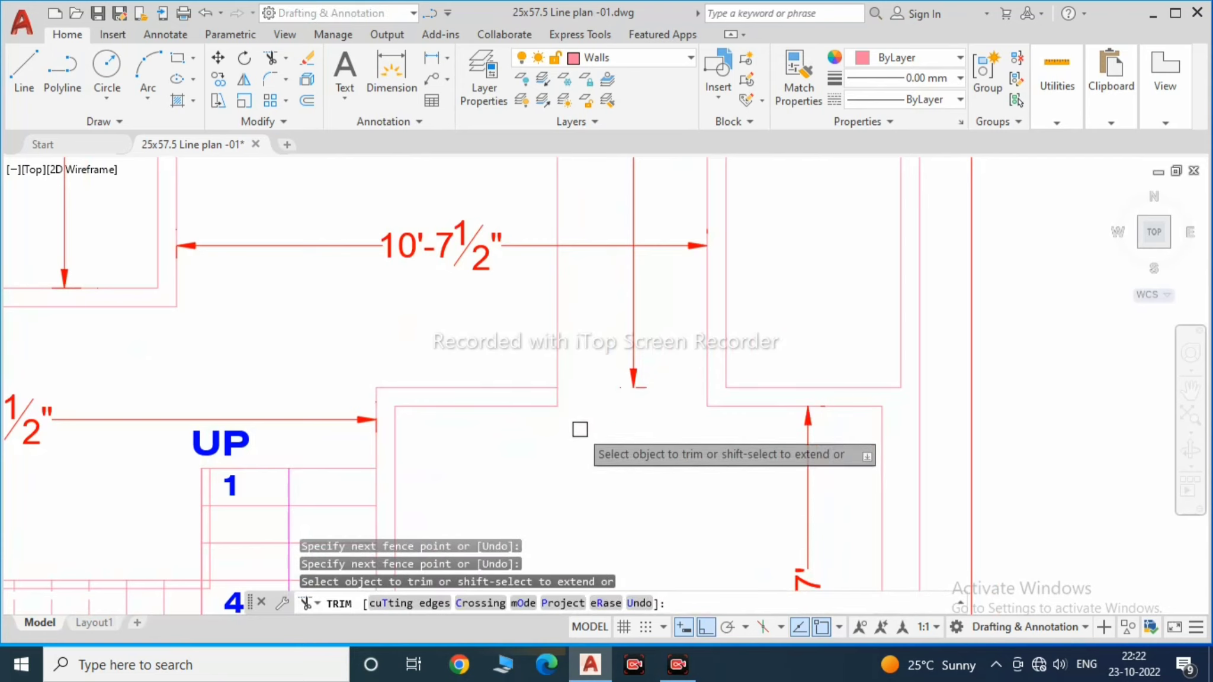
pyautogui.click(576, 427)
pyautogui.press('Escape')
pyautogui.scroll(-3, 612, 433)
pyautogui.scroll(3, 582, 377)
# Step: Move the 11'-9" dimension to the left
pyautogui.press('Return')
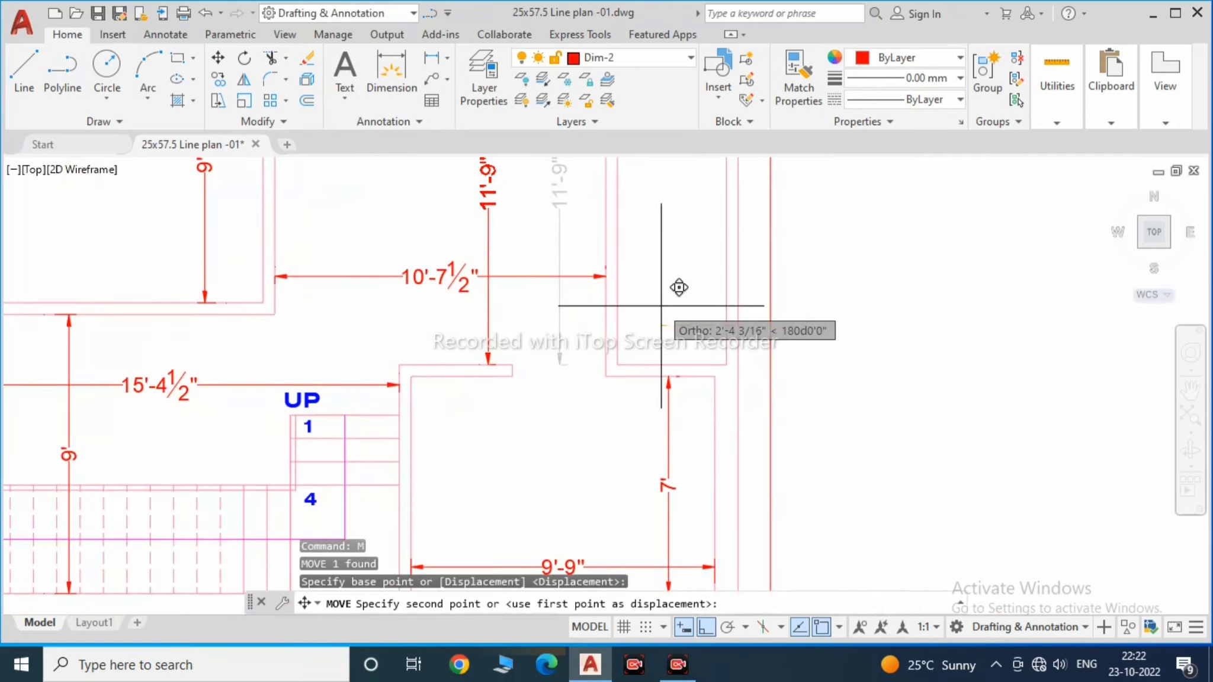
pyautogui.press('Escape')
pyautogui.scroll(3, 541, 285)
pyautogui.scroll(2, 529, 298)
pyautogui.press('Escape')
pyautogui.scroll(-3, 555, 383)
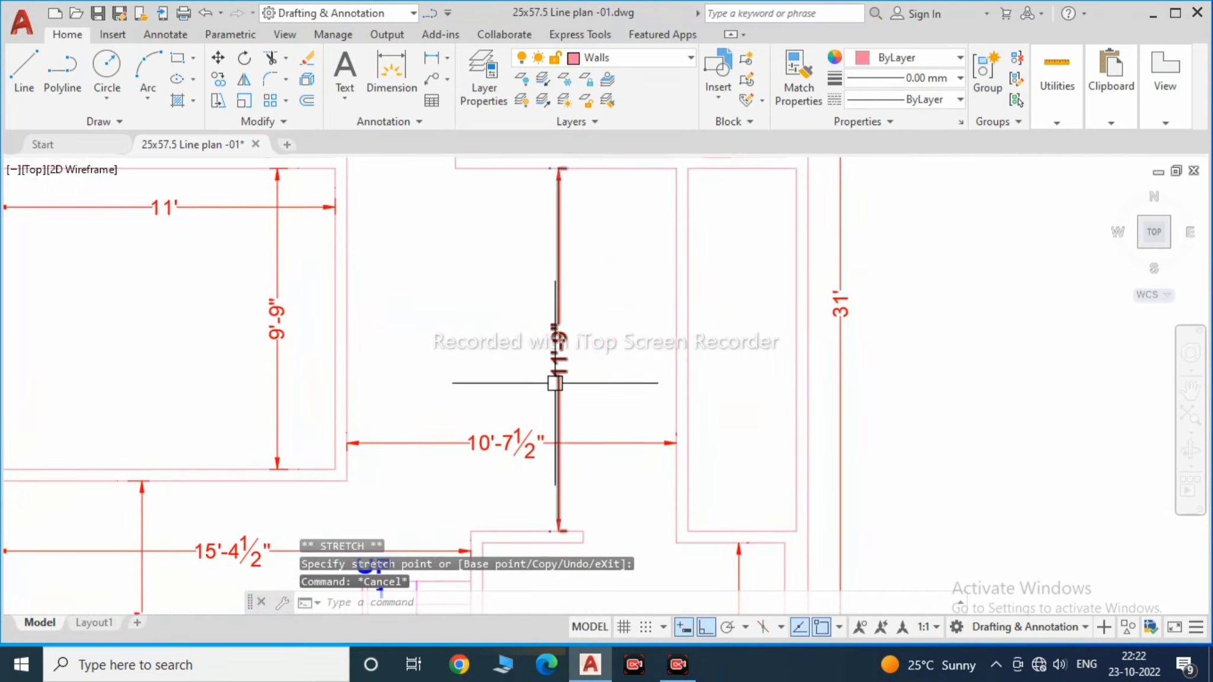
pyautogui.write('M')
# Step: Move the 10'-7½" dimension higher up in the room
pyautogui.press('Return')
pyautogui.click(766, 438)
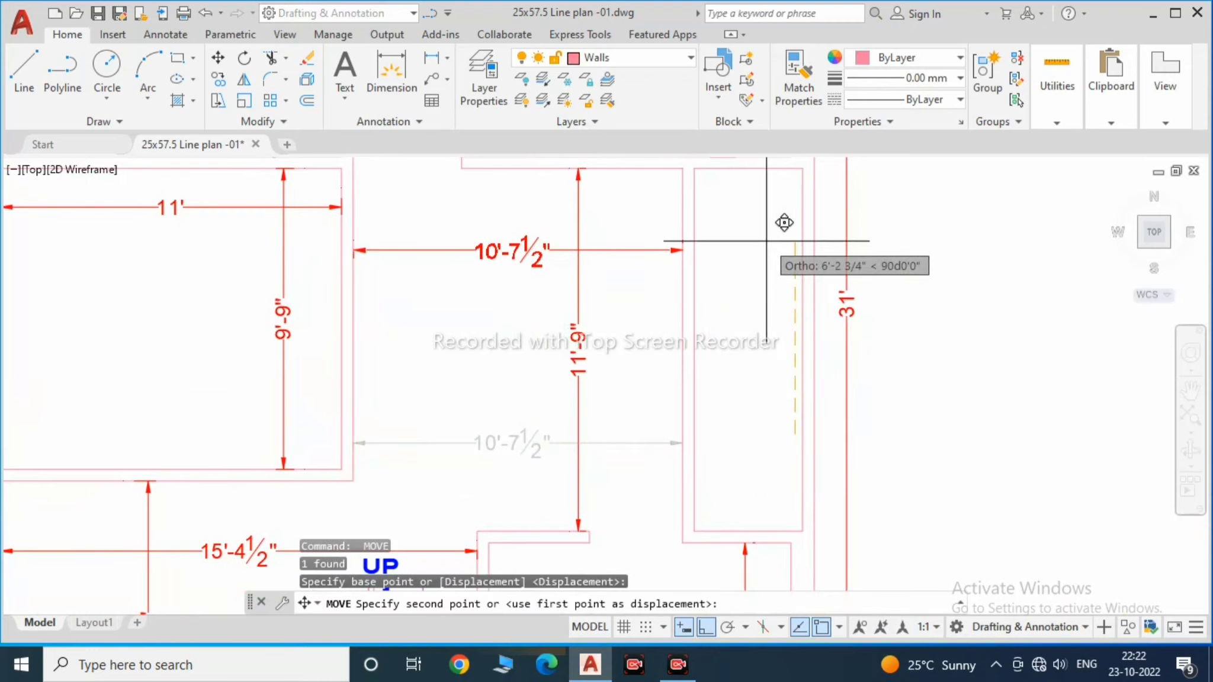
pyautogui.click(781, 236)
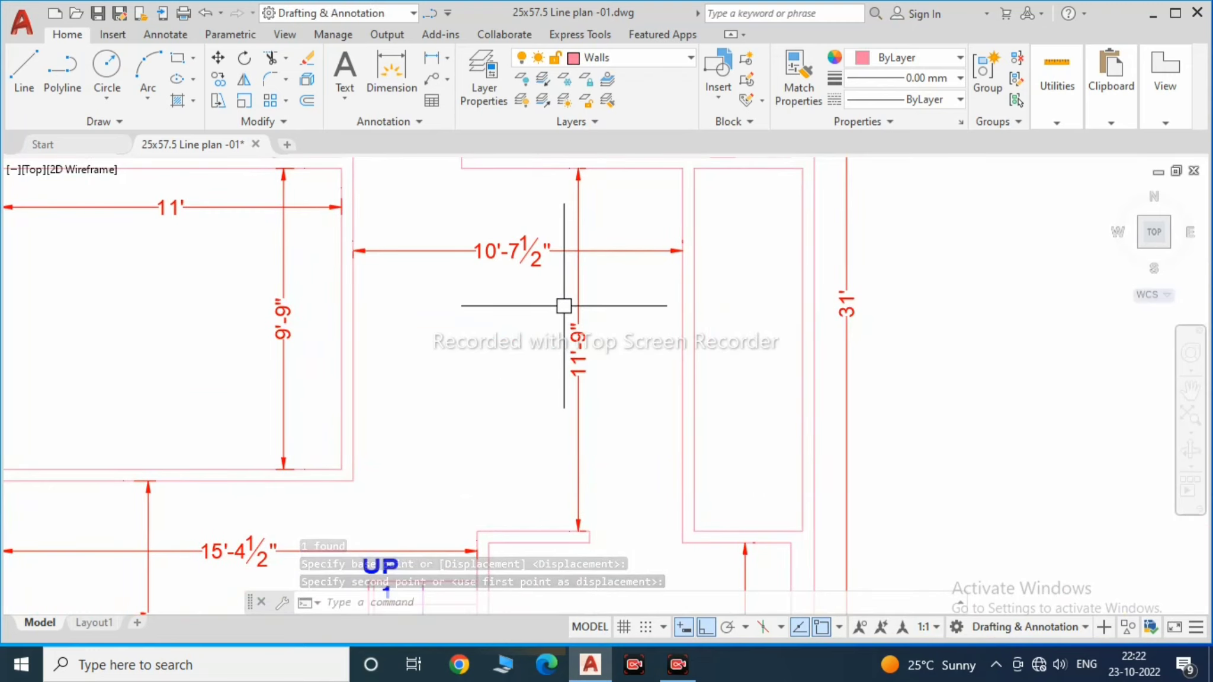
pyautogui.scroll(-4, 564, 306)
pyautogui.scroll(1, 601, 420)
pyautogui.scroll(3, 639, 371)
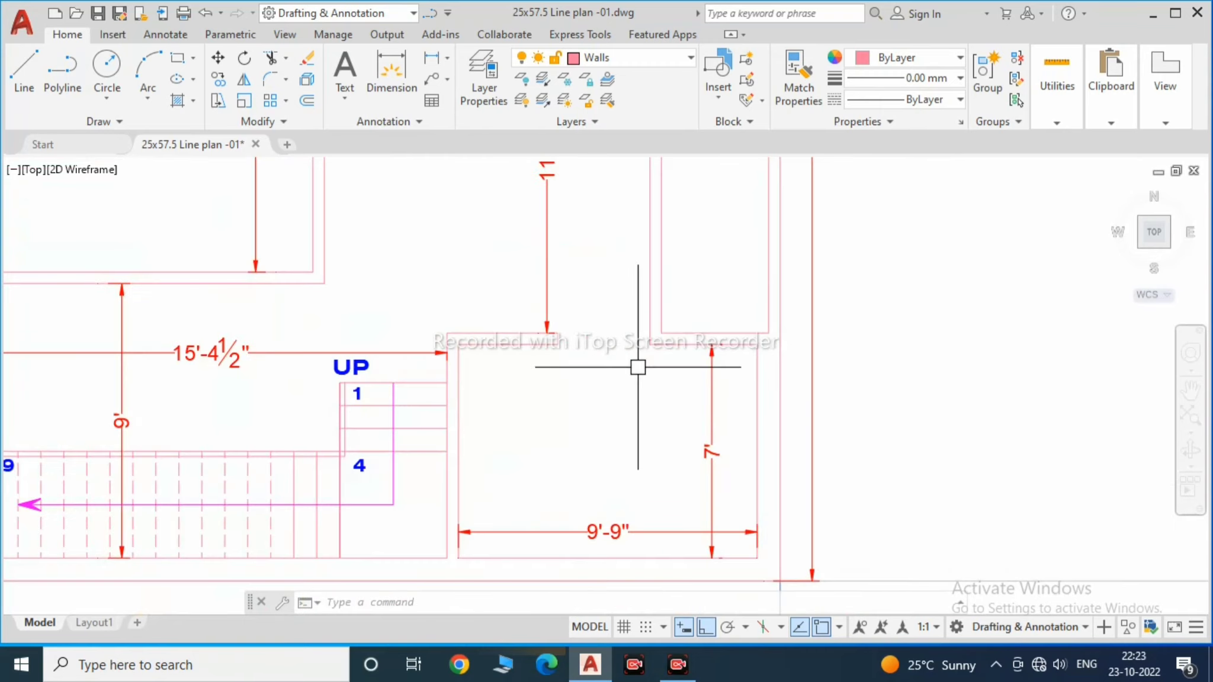
pyautogui.scroll(-2, 605, 371)
pyautogui.moveTo(604, 372); pyautogui.dragTo(544, 406, button='middle')
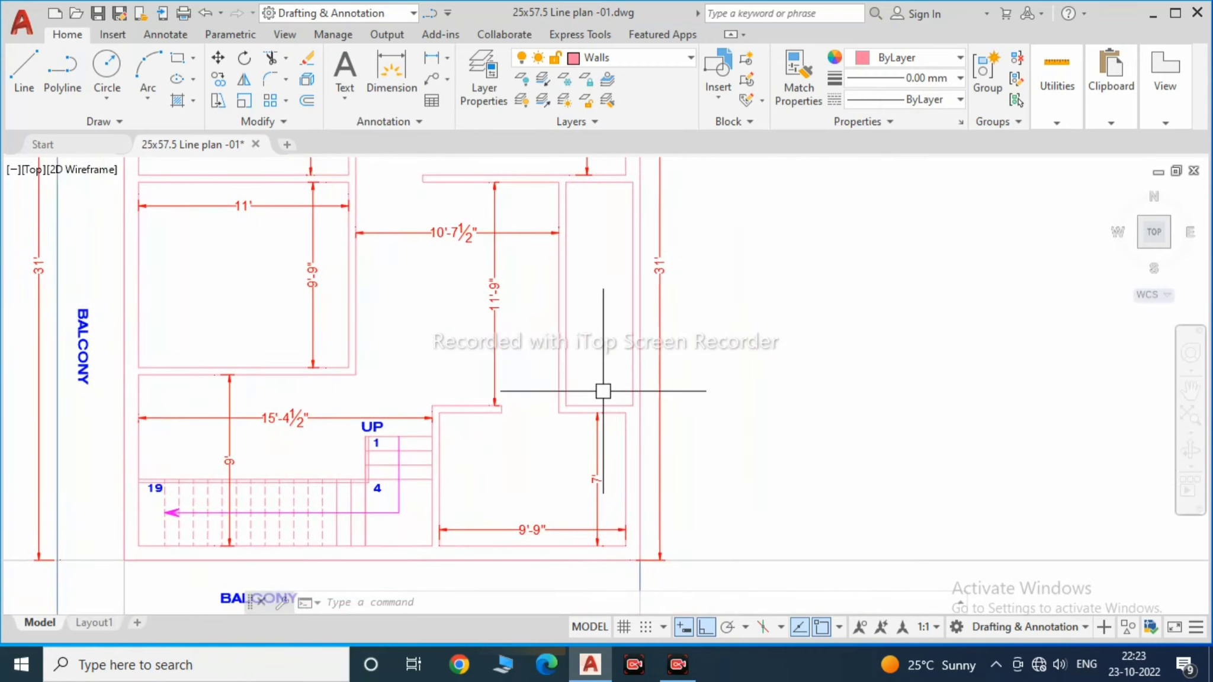
# Step: Offset a wall line 4', then add and erase a trial 4' dimension
pyautogui.write("4'")
pyautogui.press('Return')
pyautogui.scroll(2, 602, 393)
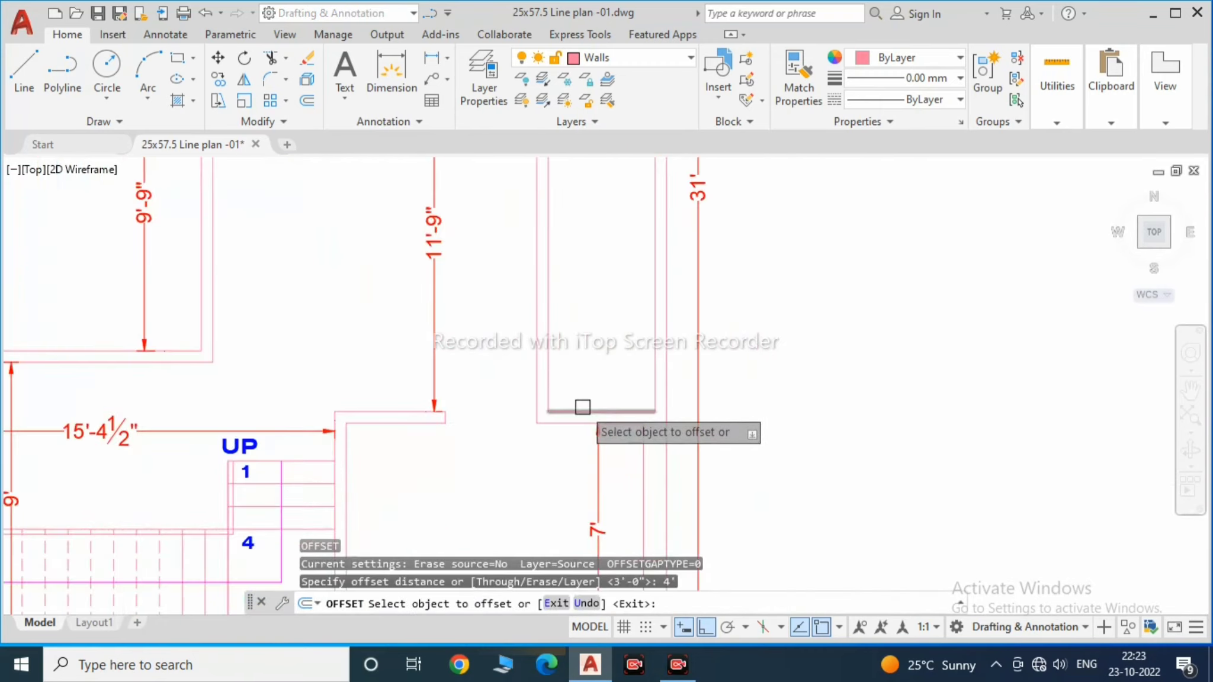
pyautogui.write('dli')
pyautogui.press('Return')
pyautogui.click(549, 411)
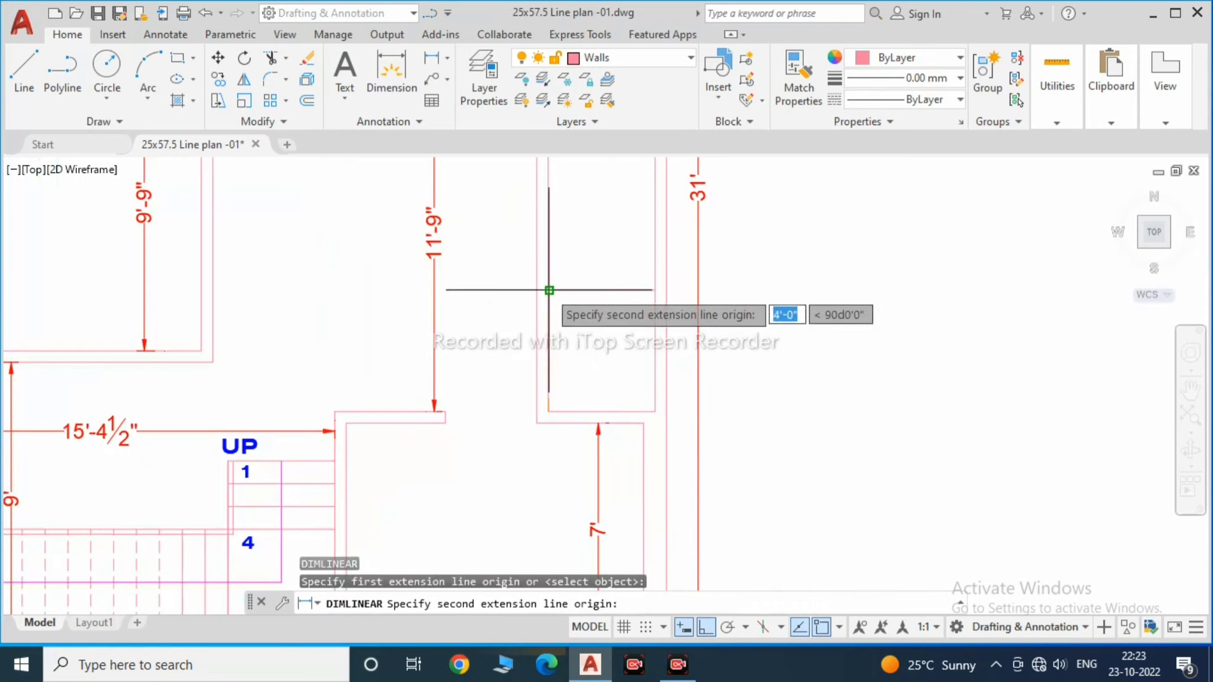
pyautogui.click(549, 290)
pyautogui.click(561, 366)
pyautogui.write('e')
pyautogui.press('Return')
pyautogui.scroll(-4, 568, 373)
pyautogui.scroll(4, 579, 389)
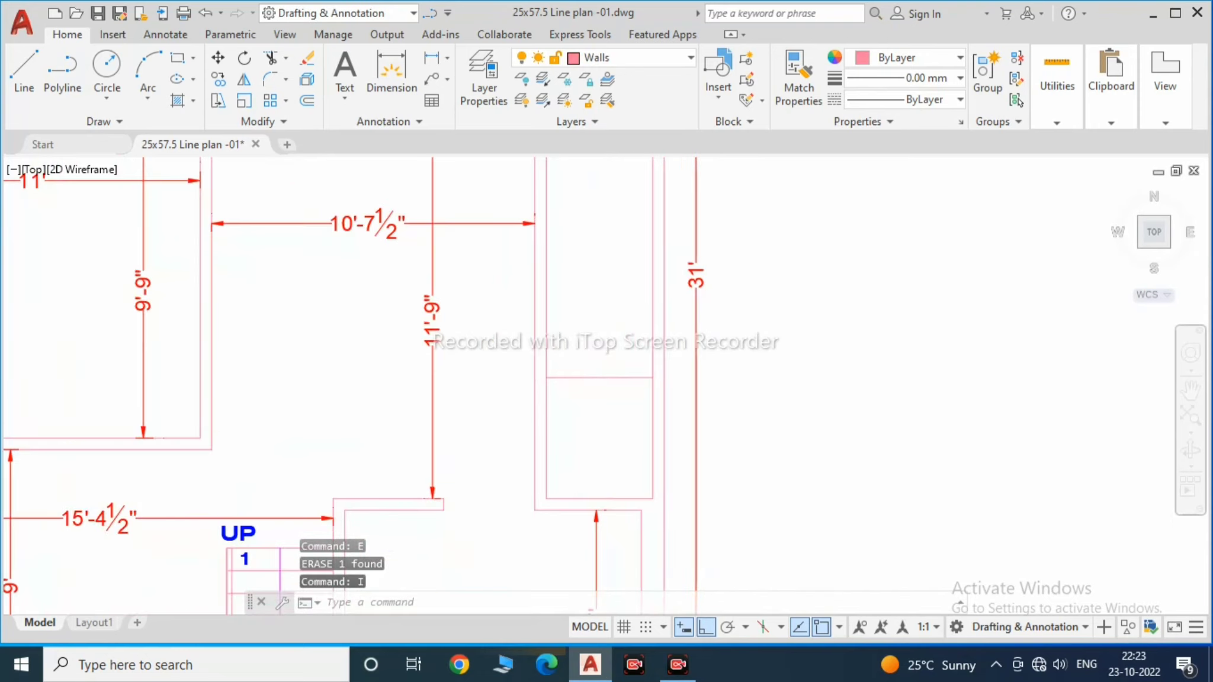
# Step: Offset a 4½" wall line above the compartment line
pyautogui.click(1196, 127)
pyautogui.write('o')
pyautogui.press('Return')
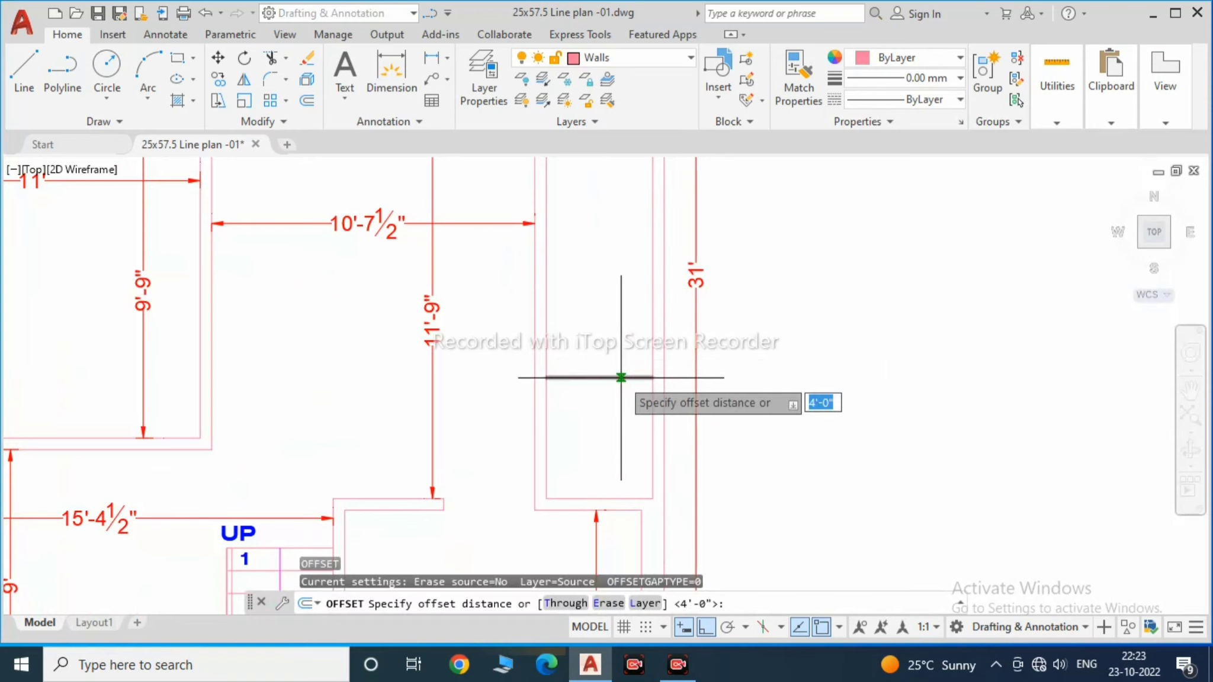
pyautogui.press('Return')
pyautogui.click(621, 377)
pyautogui.click(601, 306)
pyautogui.press('Escape')
# Step: Add a linear dimension, then erase the incorrect 7'-6½" result
pyautogui.write('dli')
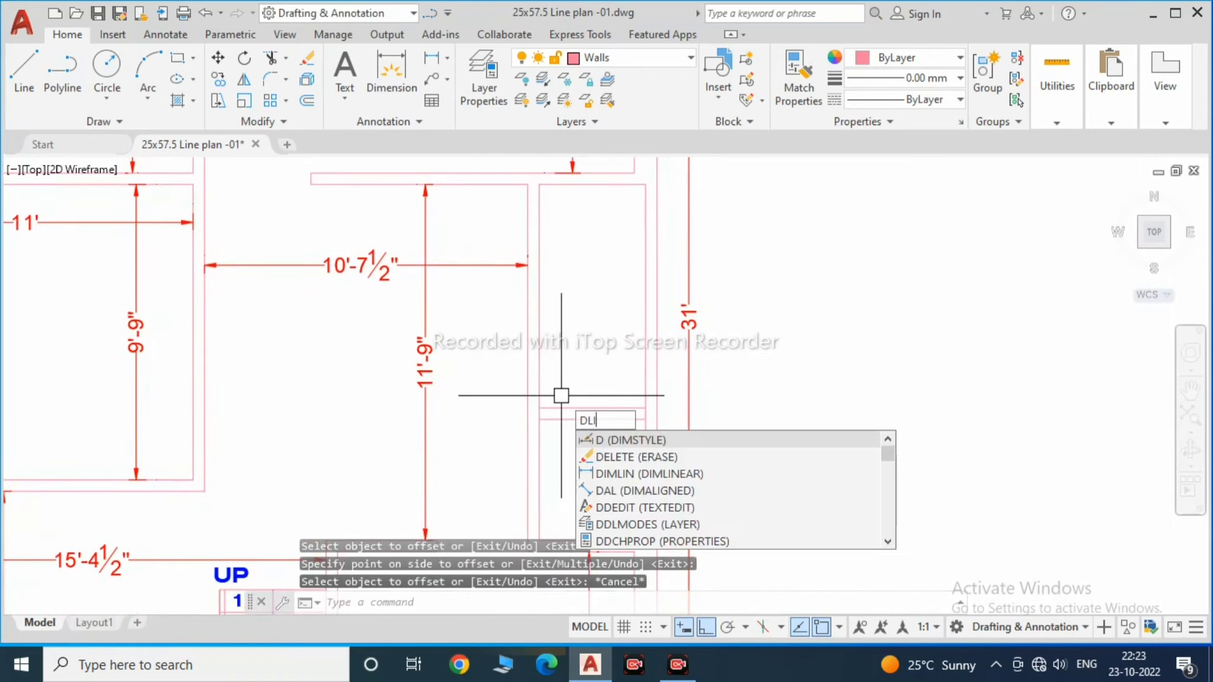
pyautogui.press('Return')
pyautogui.click(568, 194)
pyautogui.click(578, 248)
pyautogui.click(584, 284)
pyautogui.write('e')
pyautogui.press('Return')
pyautogui.write('3.5')
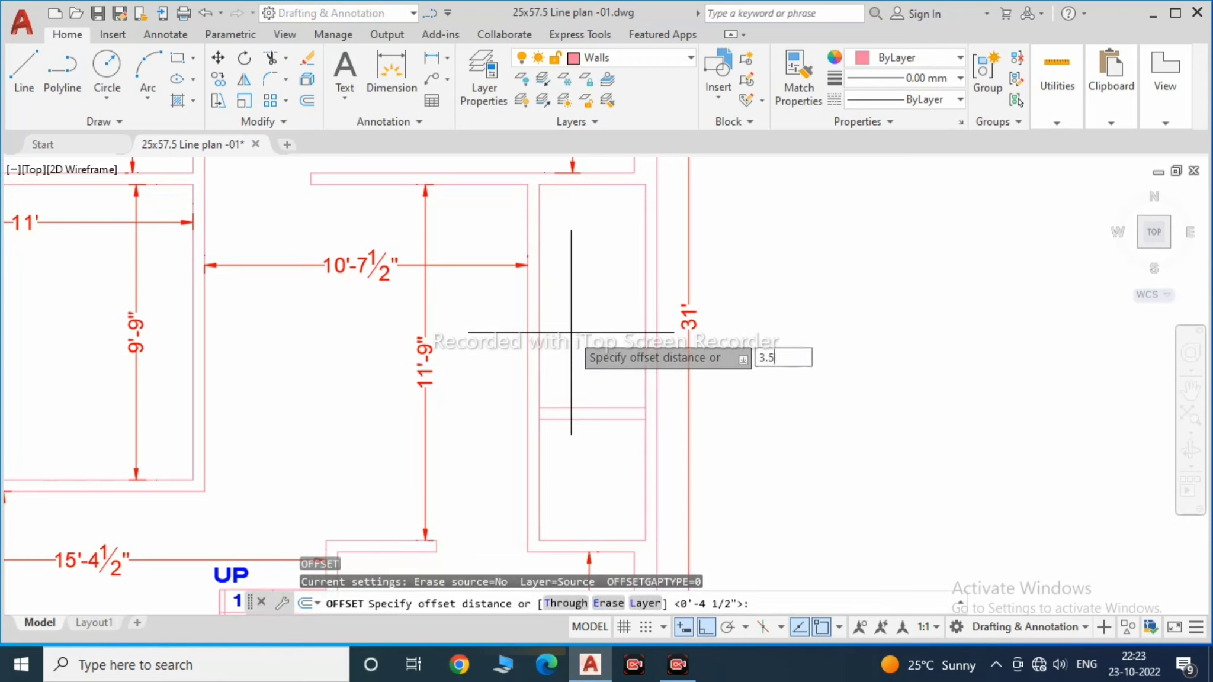
# Step: Offset wall lines by 3'-6" and 4½" to form the next compartment
pyautogui.press('Return')
pyautogui.click(593, 408)
pyautogui.click(590, 289)
pyautogui.press('Return')
pyautogui.press('Return')
pyautogui.press('Return')
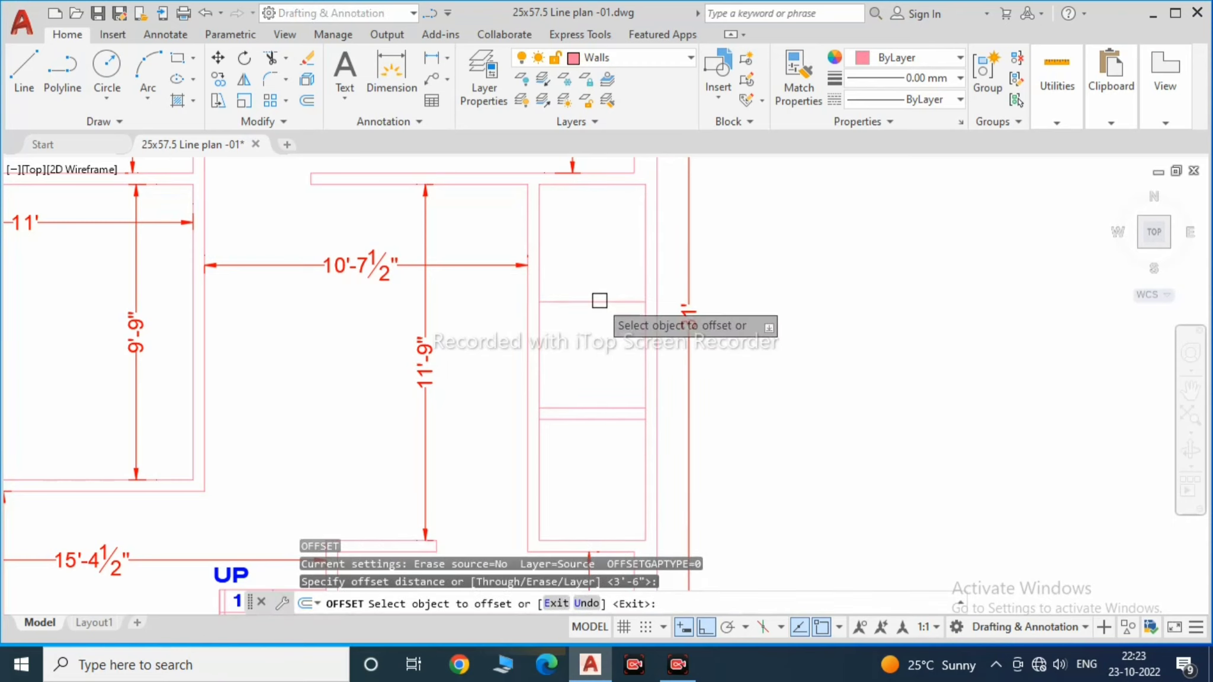
pyautogui.press('Return')
pyautogui.press('Return')
pyautogui.press('Return')
pyautogui.click(599, 302)
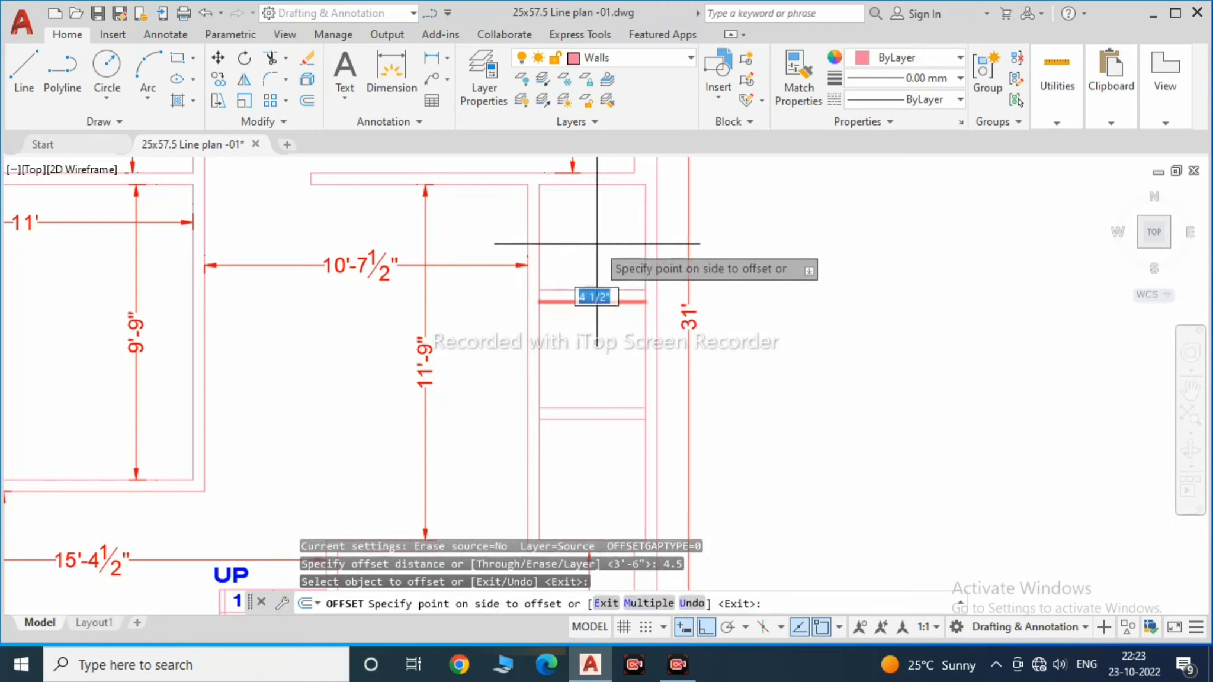
pyautogui.press('Escape')
pyautogui.write('dli')
pyautogui.press('Return')
# Step: Dimension the two 3'-6" compartments with DIMLINEAR
pyautogui.click(513, 303)
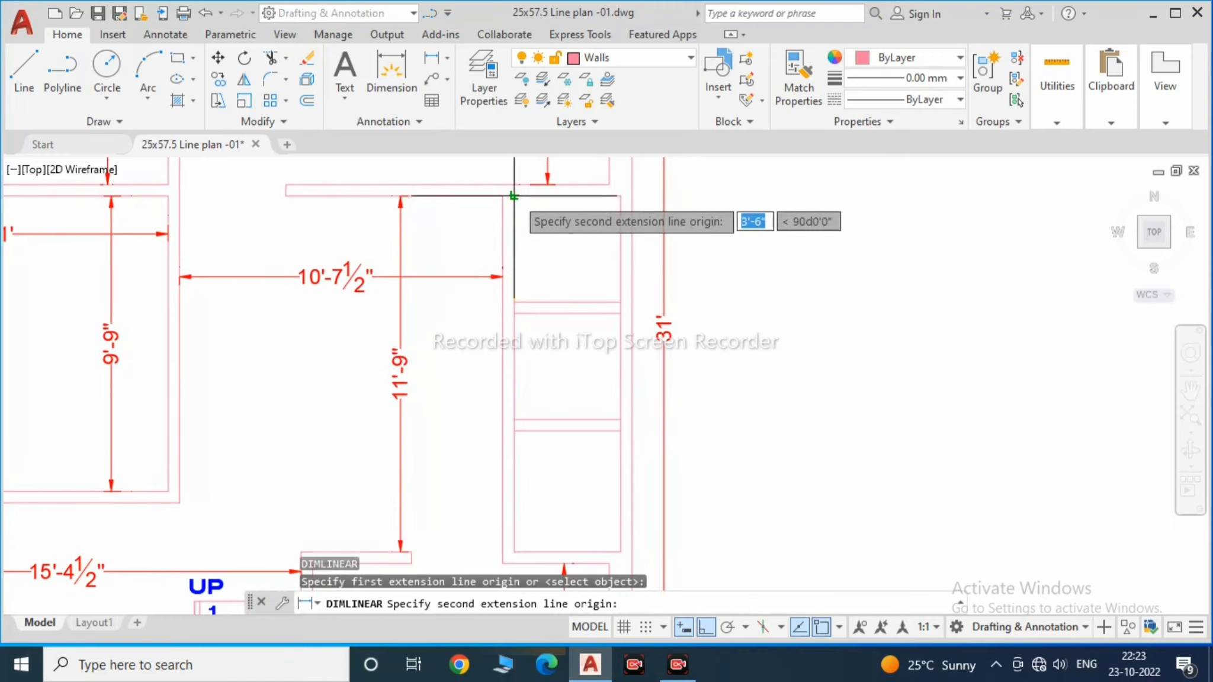
pyautogui.click(513, 195)
pyautogui.click(531, 237)
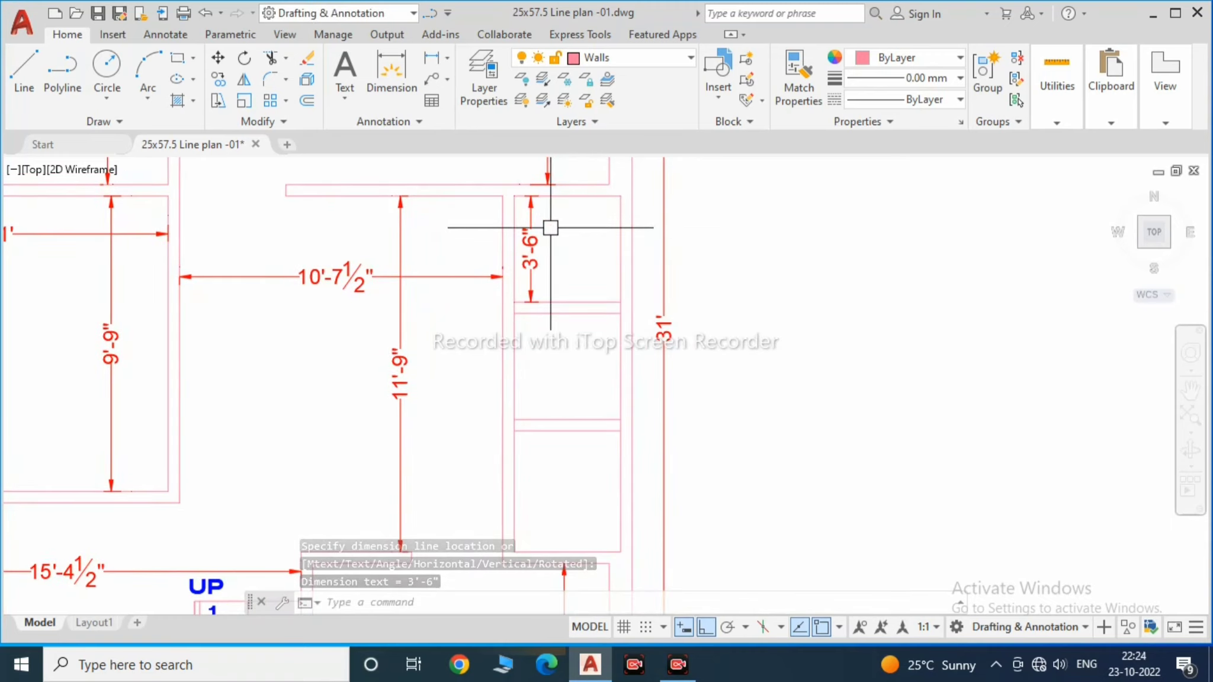
pyautogui.scroll(-2, 569, 317)
pyautogui.scroll(1, 552, 311)
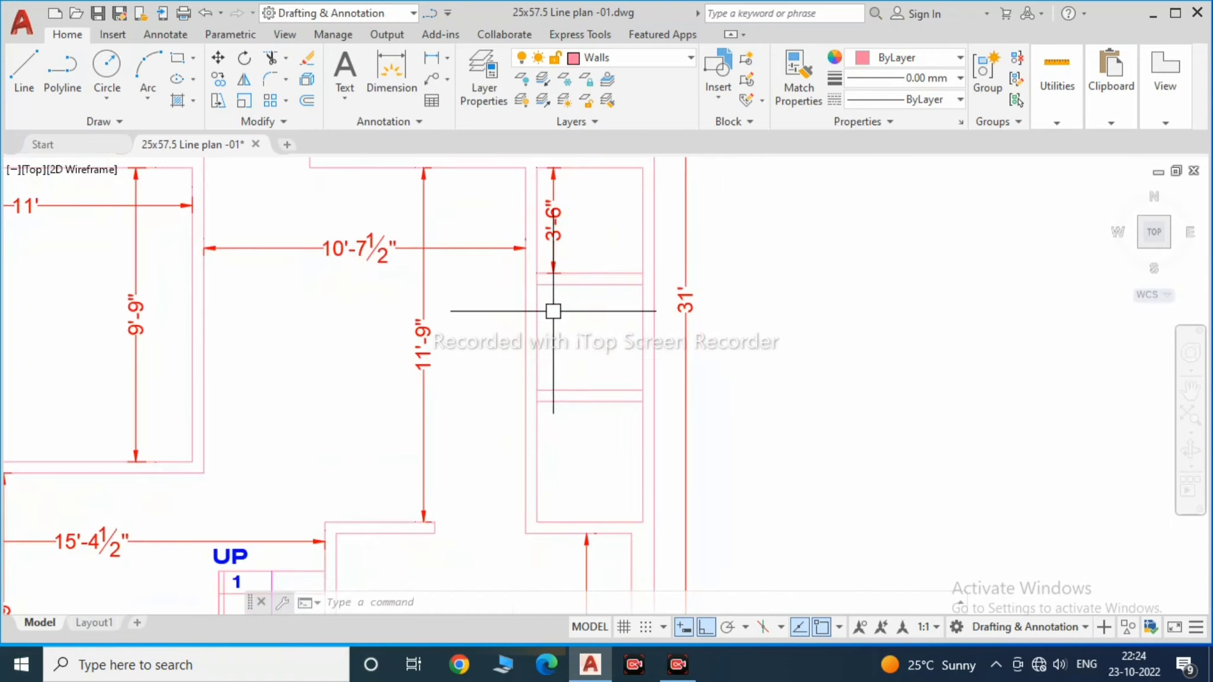
pyautogui.scroll(1, 552, 332)
pyautogui.press('Return')
pyautogui.click(520, 326)
pyautogui.click(519, 225)
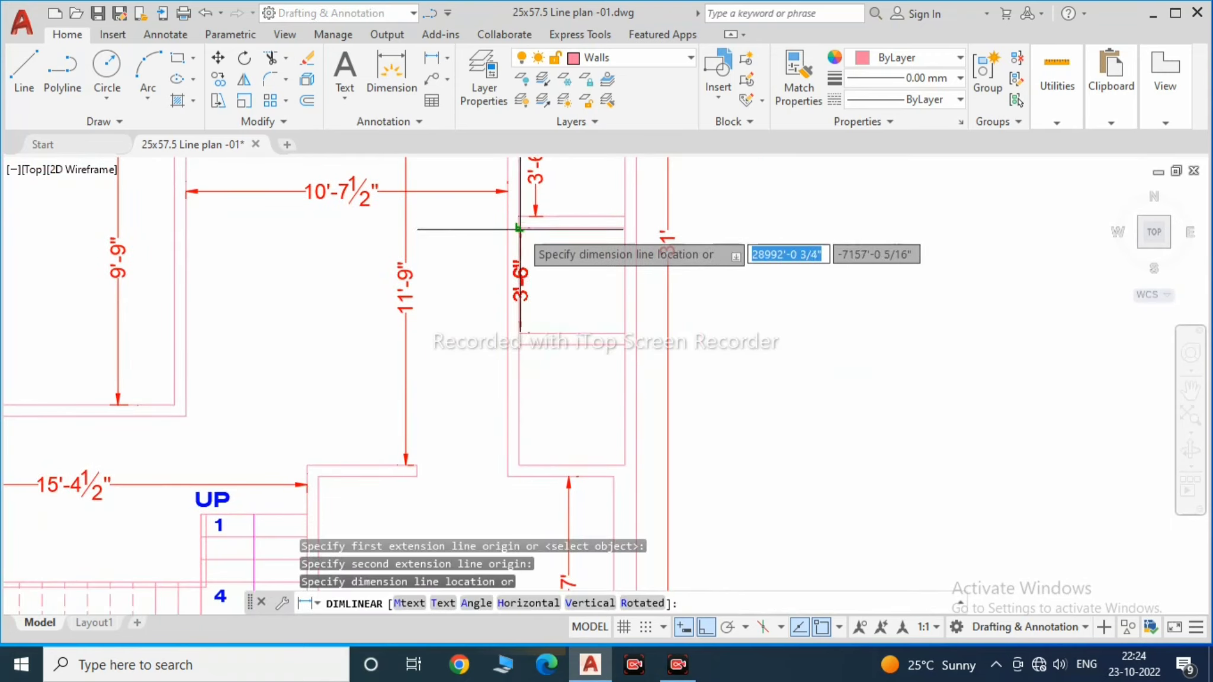
pyautogui.click(535, 272)
# Step: Add the 3'-6" width dimension across the narrow room
pyautogui.press('Return')
pyautogui.click(419, 411)
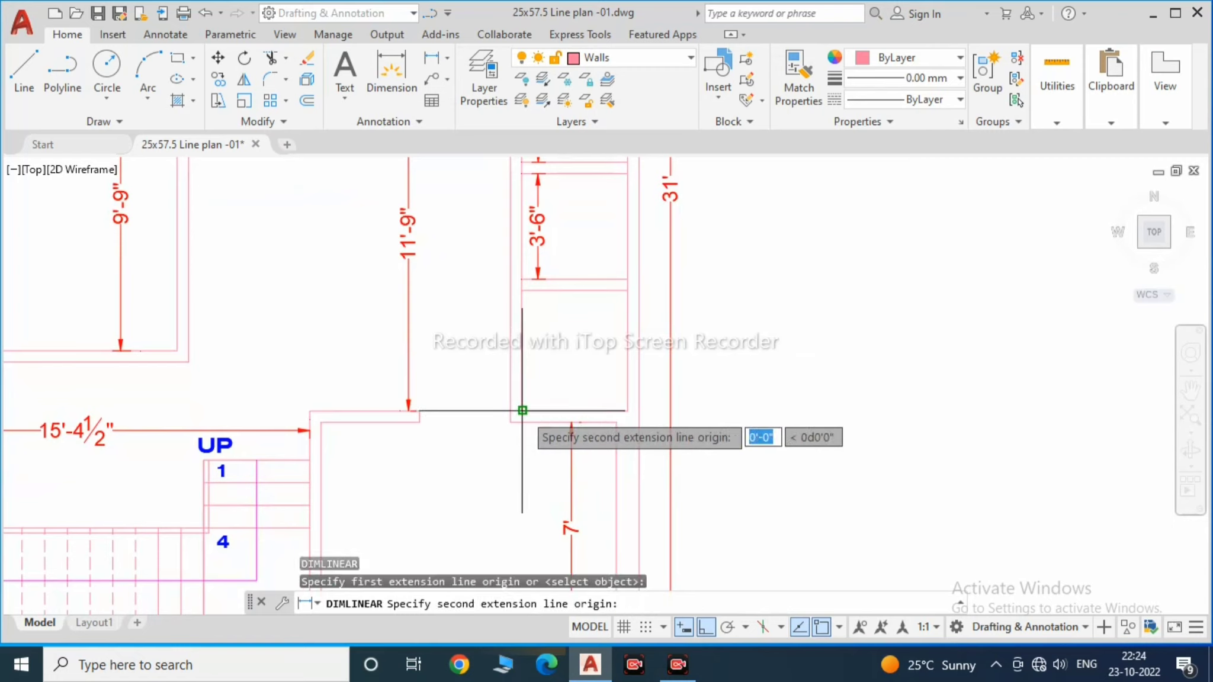
pyautogui.click(521, 291)
pyautogui.click(627, 291)
pyautogui.click(568, 320)
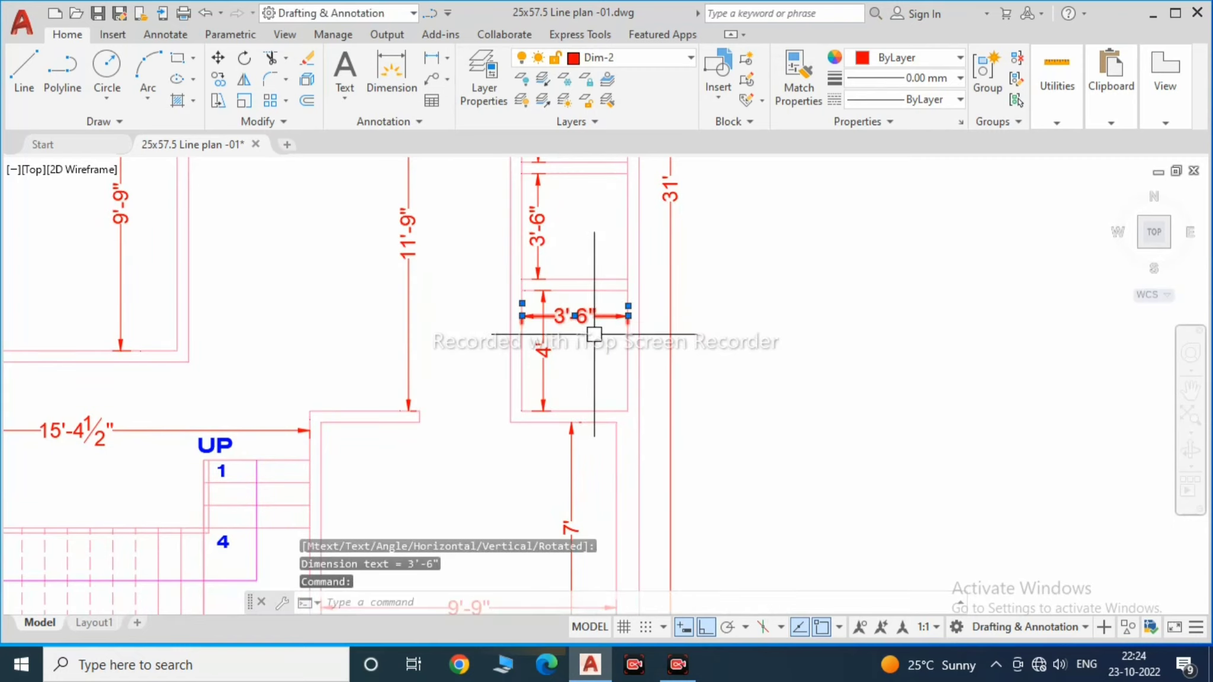
pyautogui.press('Escape')
pyautogui.scroll(-2, 555, 366)
pyautogui.scroll(1, 559, 399)
pyautogui.scroll(2, 560, 398)
pyautogui.scroll(-2, 545, 419)
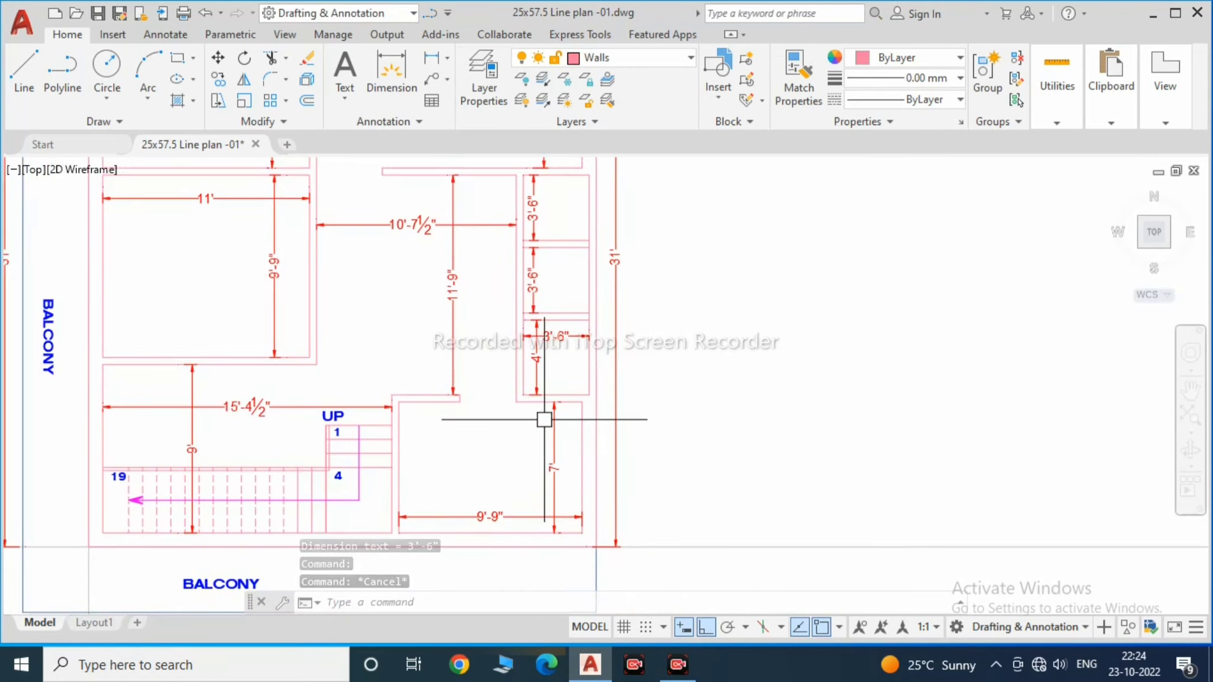
# Step: Move the stacked compartment dimensions to the right of the narrow strip
pyautogui.scroll(2, 498, 277)
pyautogui.click(422, 253)
pyautogui.press('Return')
pyautogui.click(533, 331)
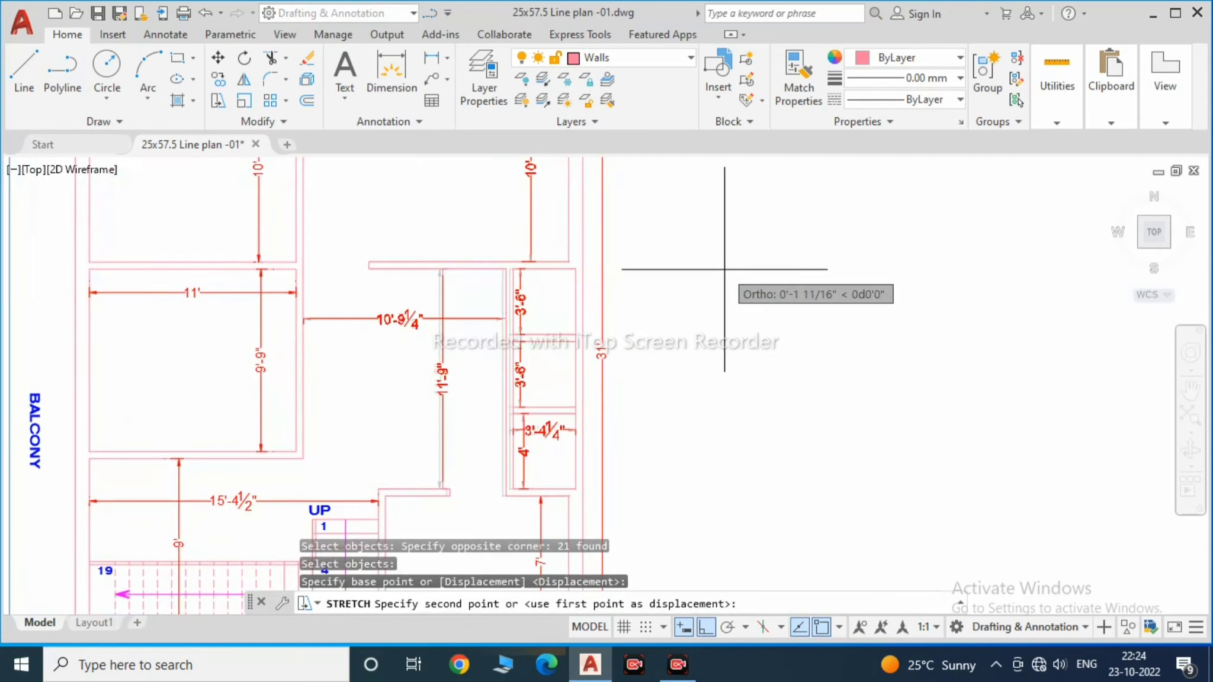
pyautogui.press('Escape')
pyautogui.click(524, 461)
pyautogui.click(535, 296)
pyautogui.moveTo(535, 253); pyautogui.dragTo(519, 290, button='middle')
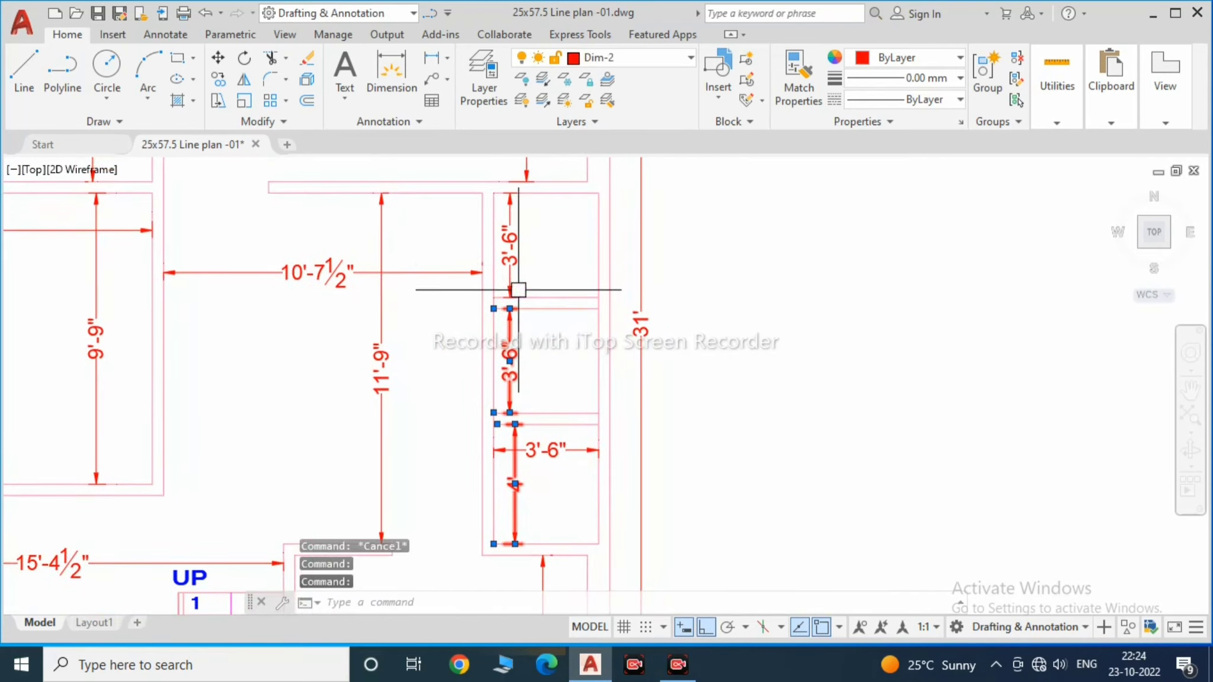
pyautogui.click(624, 267)
pyautogui.write('m')
pyautogui.press('Return')
pyautogui.click(622, 357)
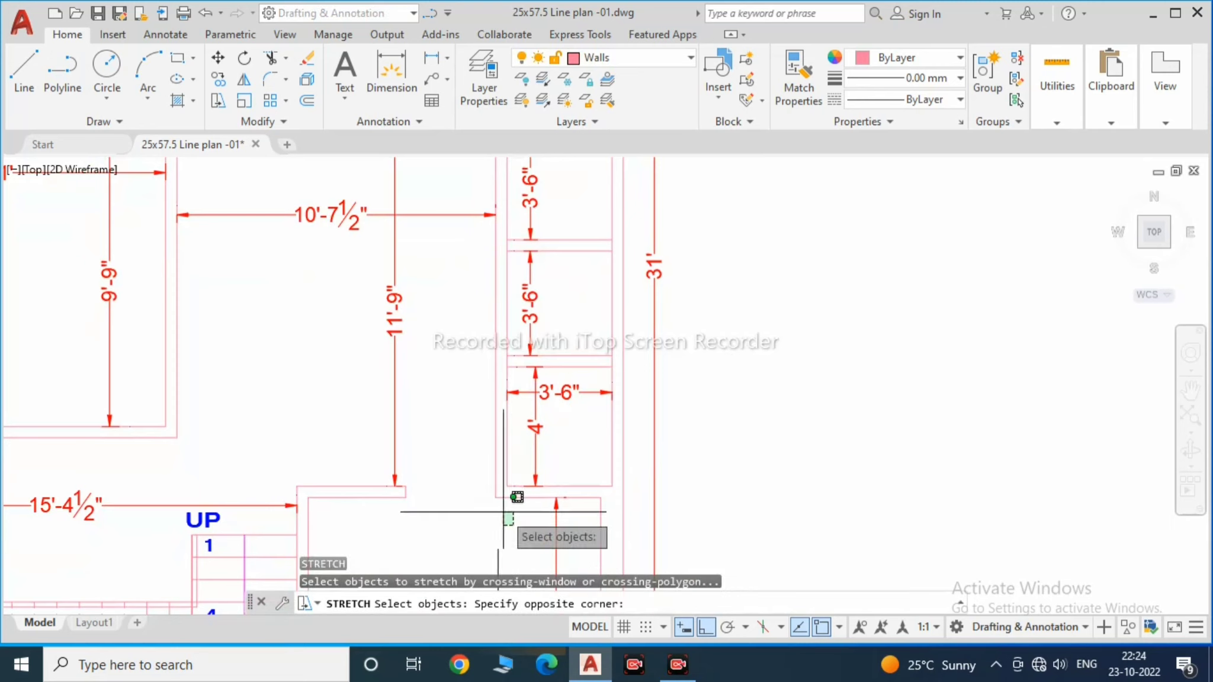
# Step: Stretch the right-side walls 3 to widen the room to 10'-10½"
pyautogui.scroll(-3, 503, 513)
pyautogui.click(400, 238)
pyautogui.press('Return')
pyautogui.click(757, 265)
pyautogui.write("'")
pyautogui.press('Return')
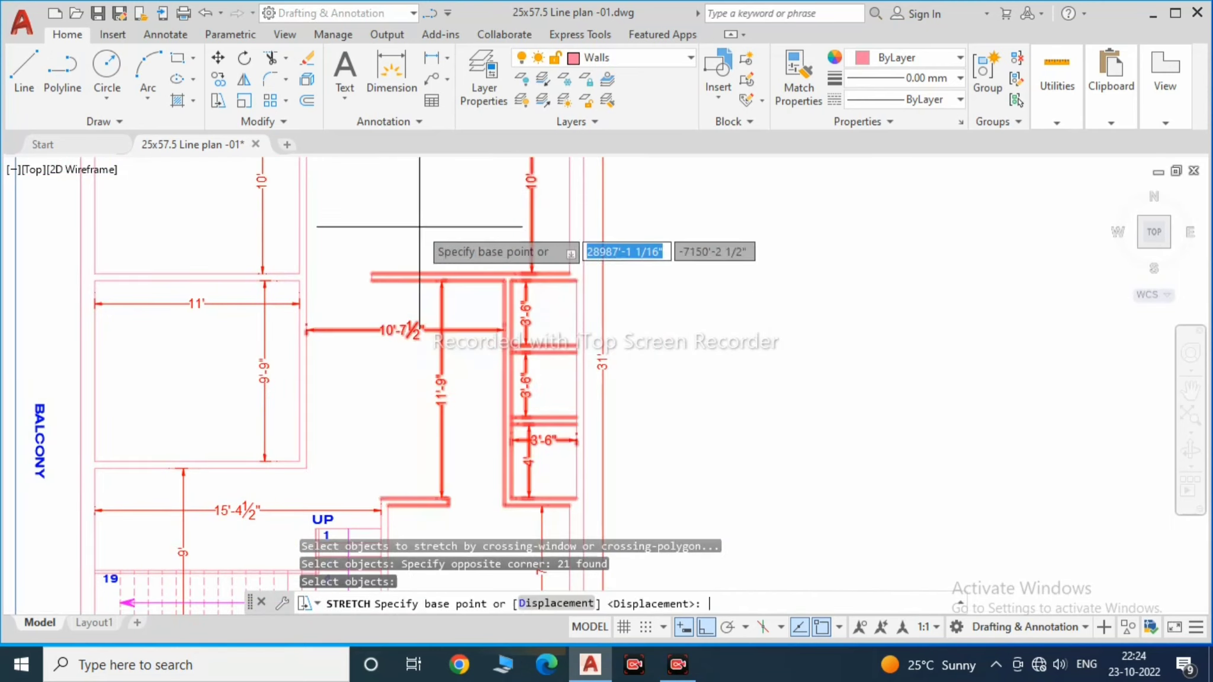
pyautogui.click(668, 244)
pyautogui.write('3')
pyautogui.press('Return')
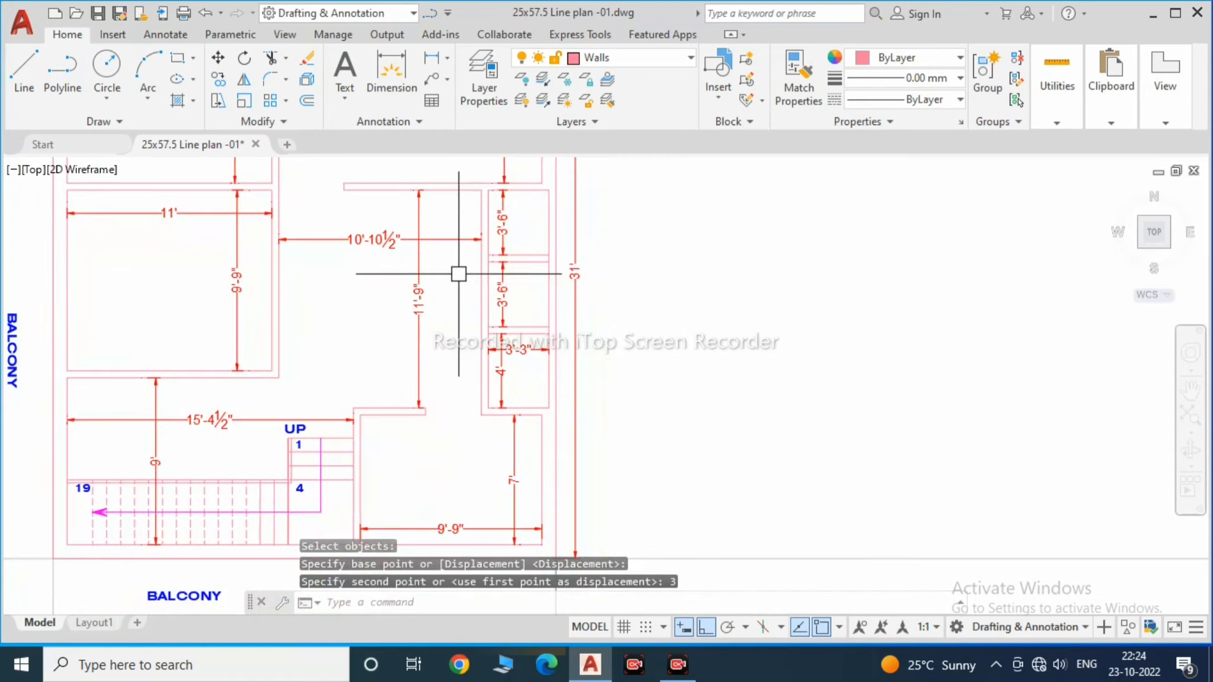
# Step: Start a linear dimension with LI, then cancel it while checking the rooms
pyautogui.scroll(-2, 517, 343)
pyautogui.scroll(2, 516, 344)
pyautogui.scroll(2, 509, 387)
pyautogui.scroll(-1, 447, 392)
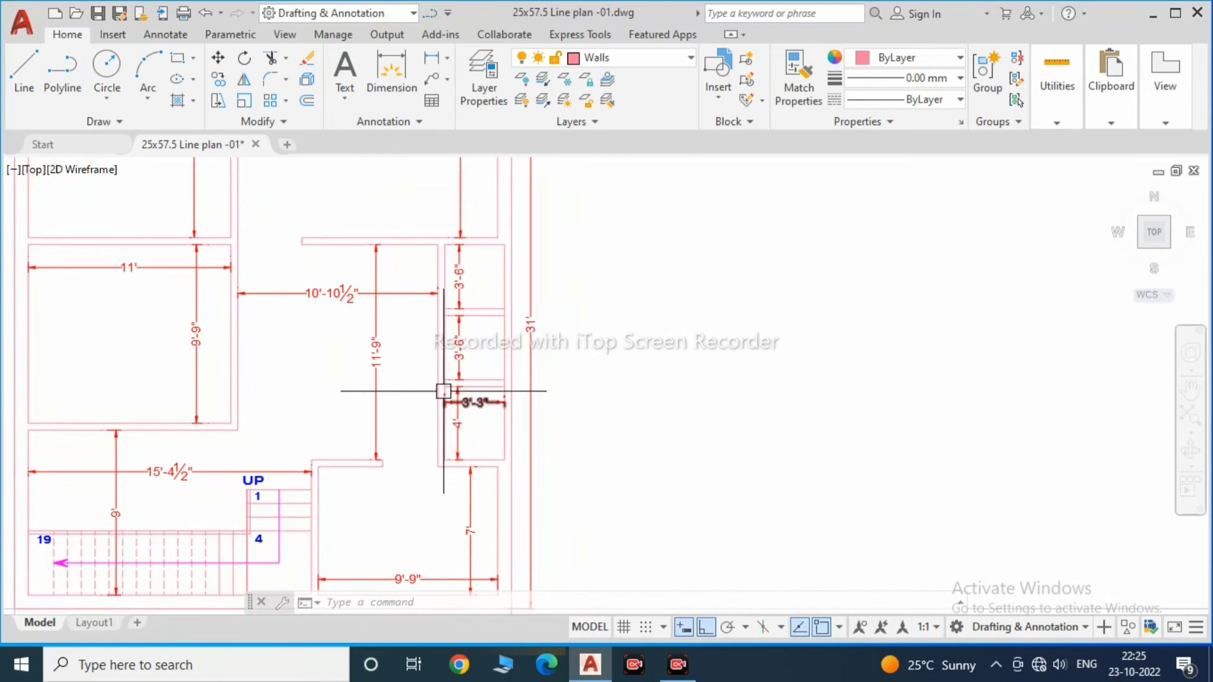
pyautogui.scroll(2, 447, 392)
pyautogui.scroll(2, 430, 462)
pyautogui.write('LI')
pyautogui.press('Return')
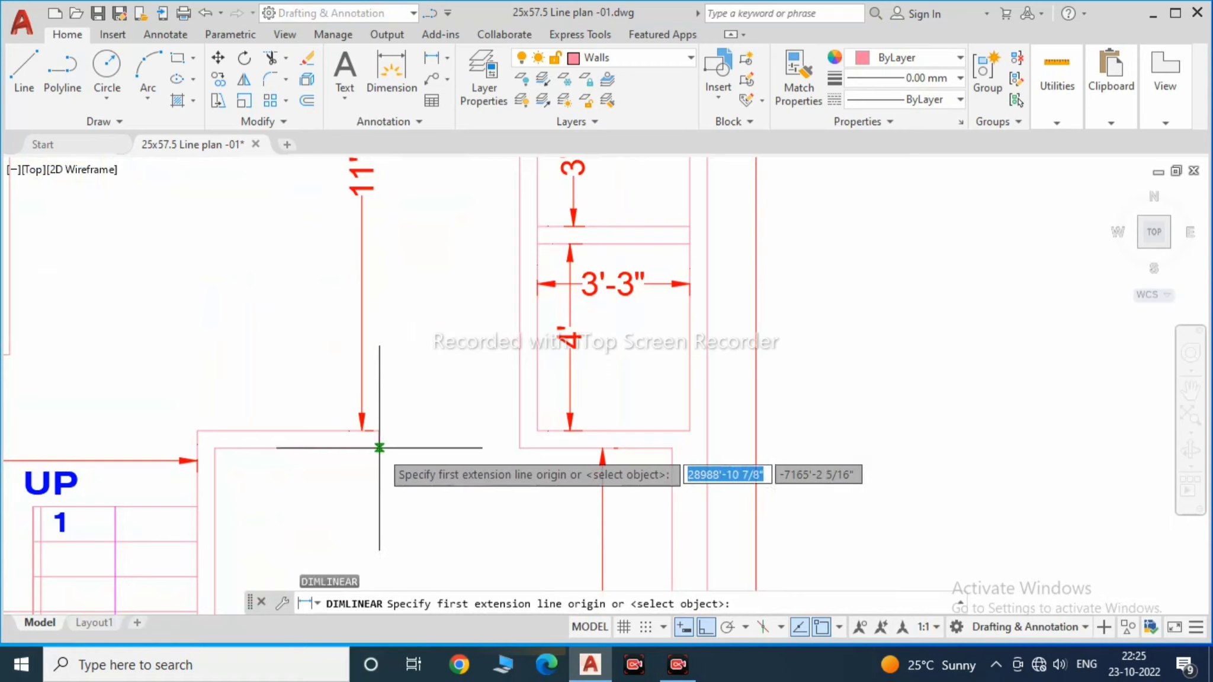
pyautogui.press('Escape')
pyautogui.scroll(-2, 513, 421)
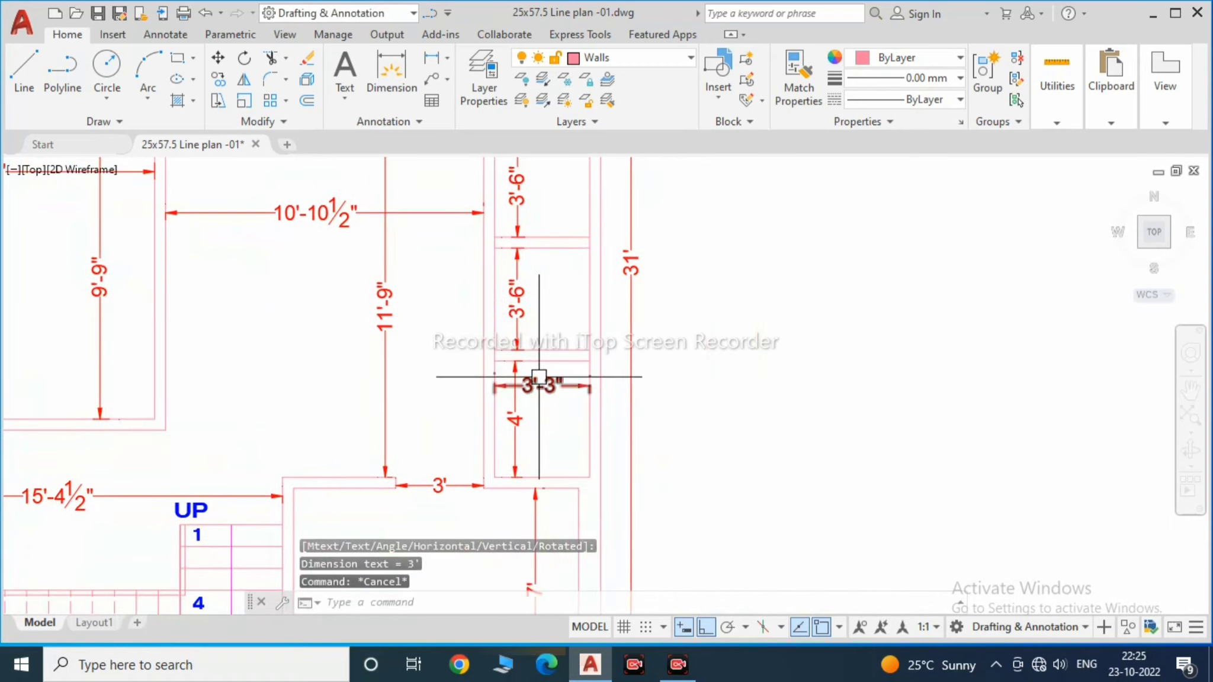
pyautogui.scroll(2, 531, 318)
pyautogui.scroll(-2, 531, 318)
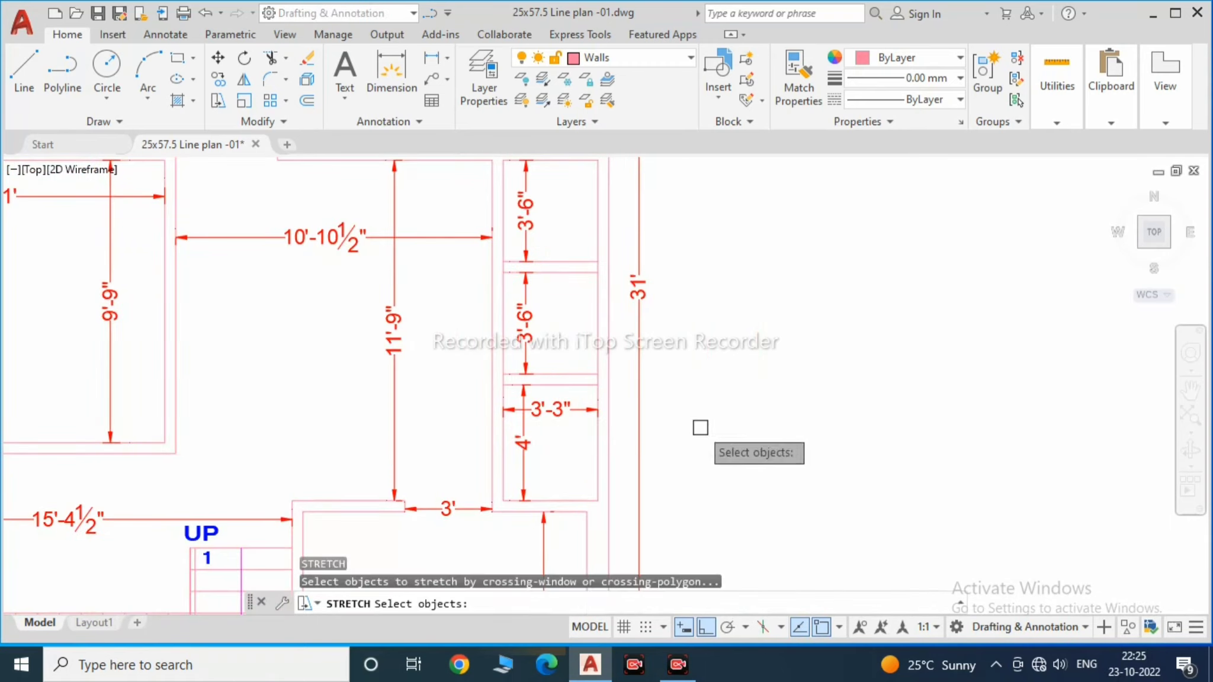
# Step: Stretch the partition 3" so the compartments read 3'-3" and 4'-3"
pyautogui.moveTo(700, 428); pyautogui.dragTo(492, 361)
pyautogui.press('Return')
pyautogui.click(867, 406)
pyautogui.write('3')
pyautogui.press('Return')
pyautogui.moveTo(690, 388); pyautogui.dragTo(550, 305, button='middle')
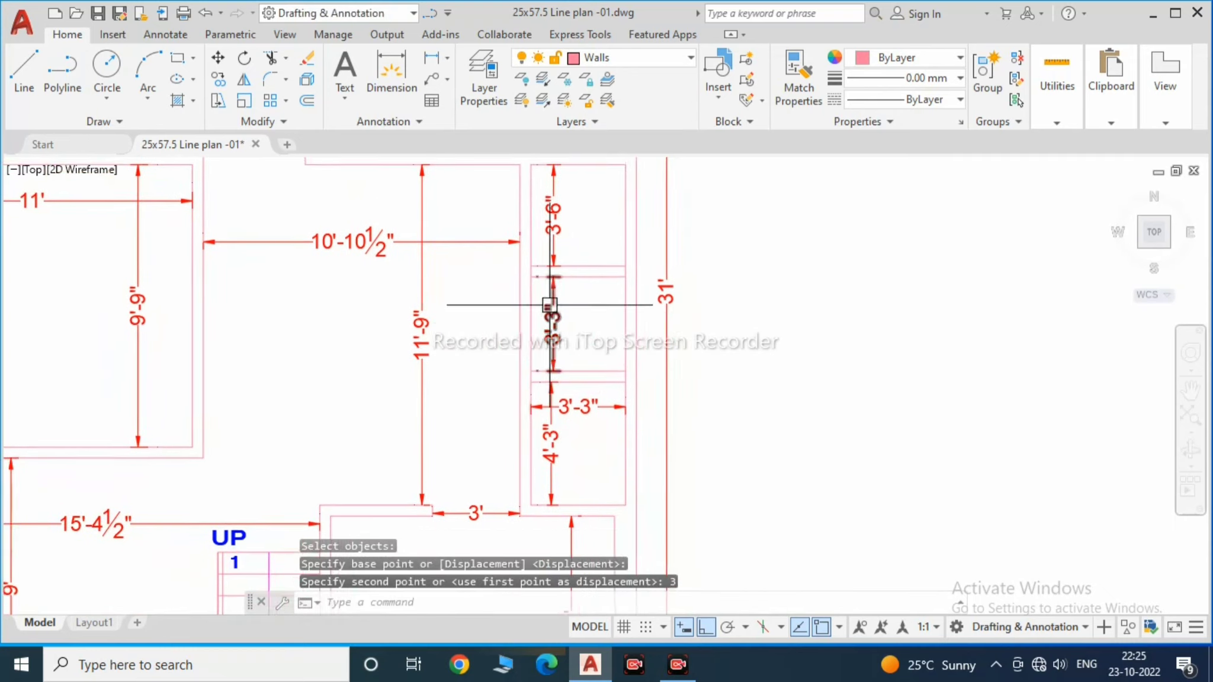
pyautogui.scroll(-1, 617, 322)
pyautogui.scroll(1, 626, 342)
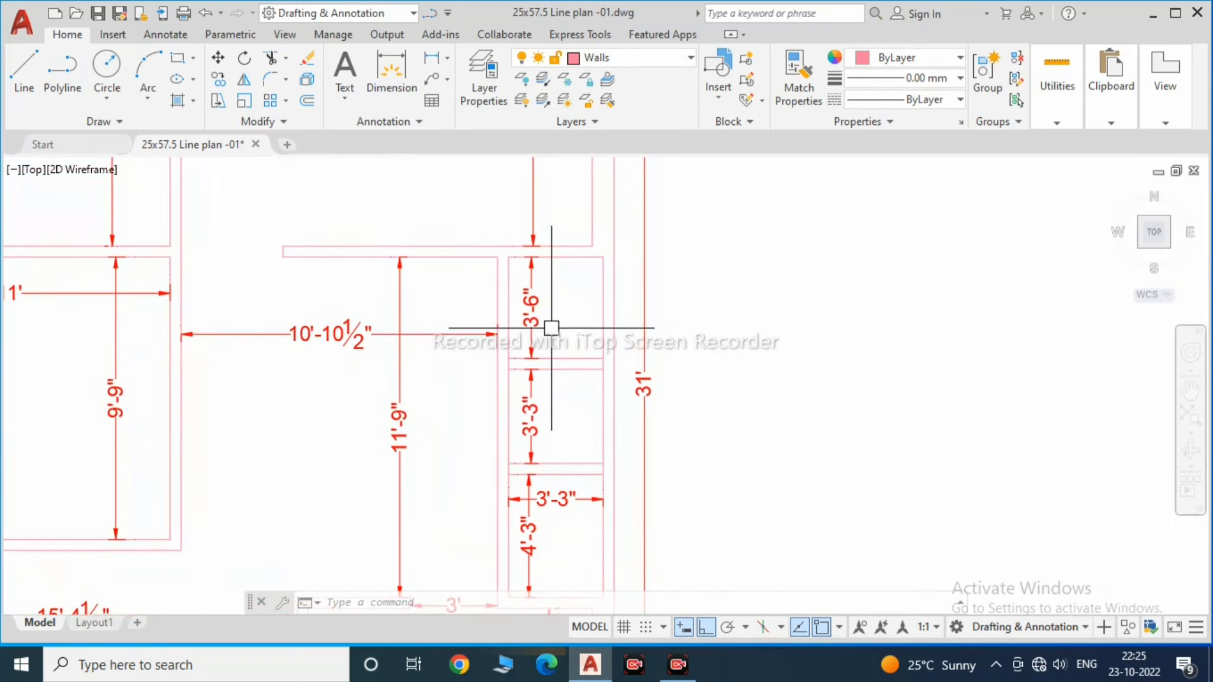
pyautogui.scroll(3, 522, 257)
# Step: Draw a diagonal line across the top 3'-6" shaft box
pyautogui.click(484, 256)
pyautogui.click(725, 513)
pyautogui.press('Return')
pyautogui.press('Return')
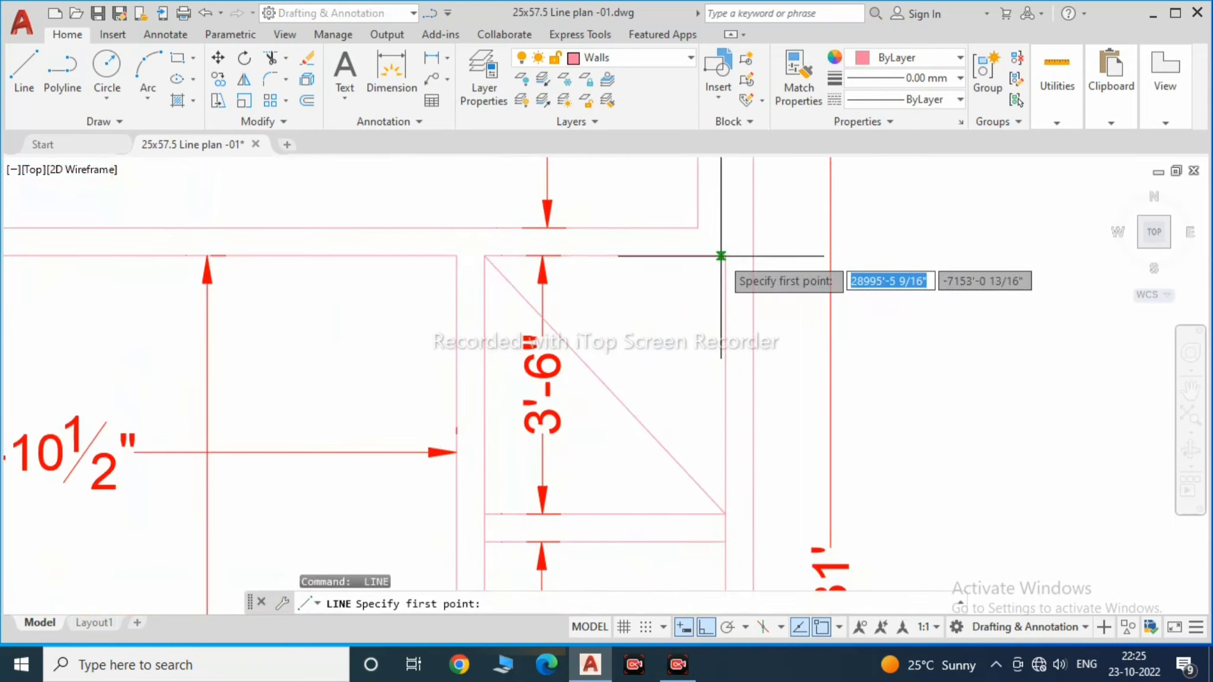
pyautogui.scroll(-2, 474, 532)
pyautogui.press('Escape')
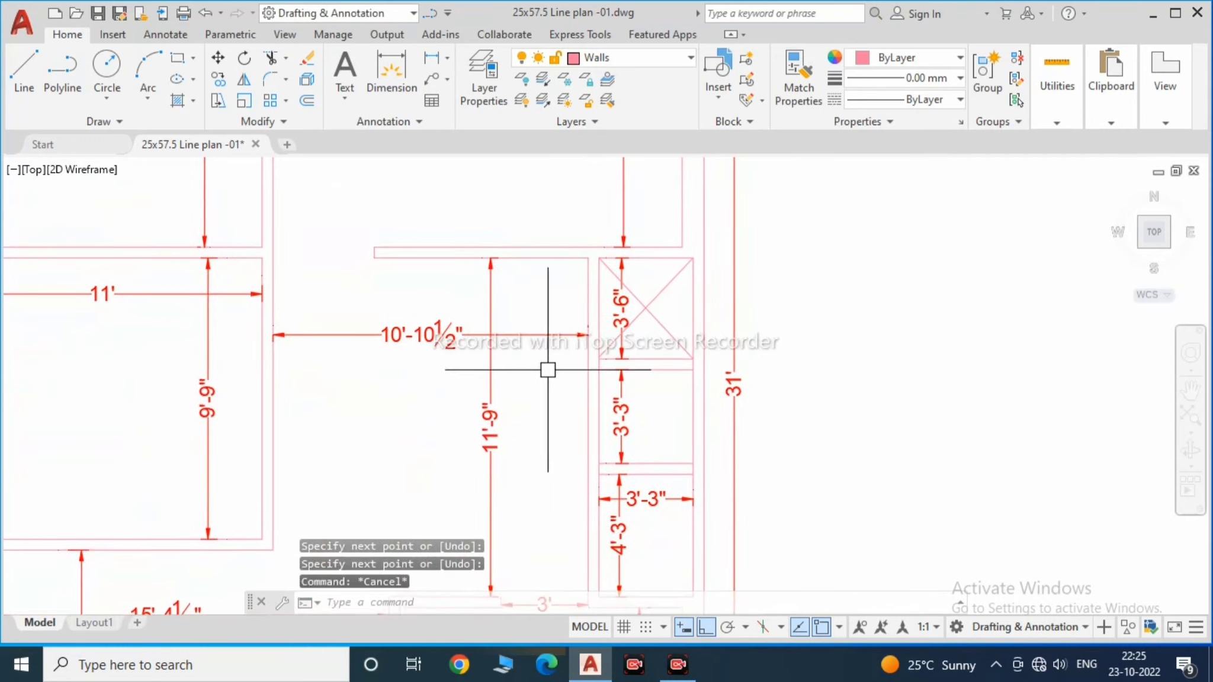
# Step: Move the vertical wall line and briefly try extending lines
pyautogui.moveTo(541, 365)
pyautogui.mouseDown(button='middle')
pyautogui.moveTo(523, 430)
pyautogui.moveTo(568, 367)
pyautogui.mouseUp(button='middle')
pyautogui.click(515, 414)
pyautogui.write('m')
pyautogui.press('Return')
pyautogui.click(515, 438)
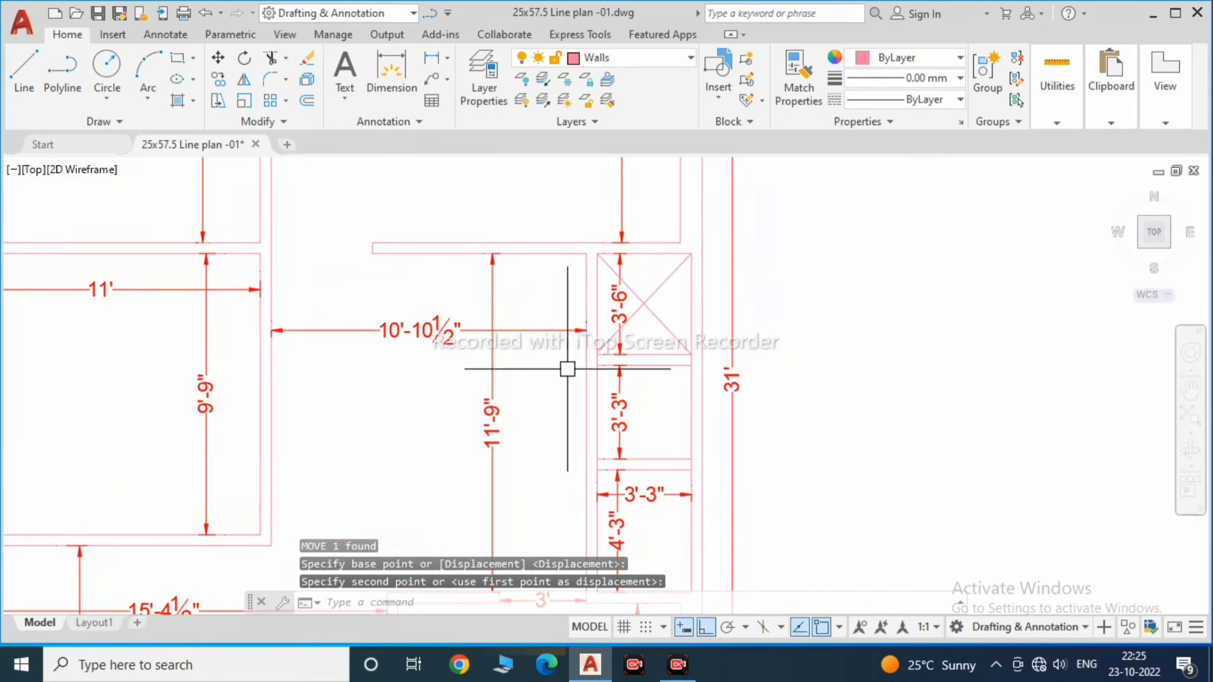
pyautogui.scroll(2, 600, 363)
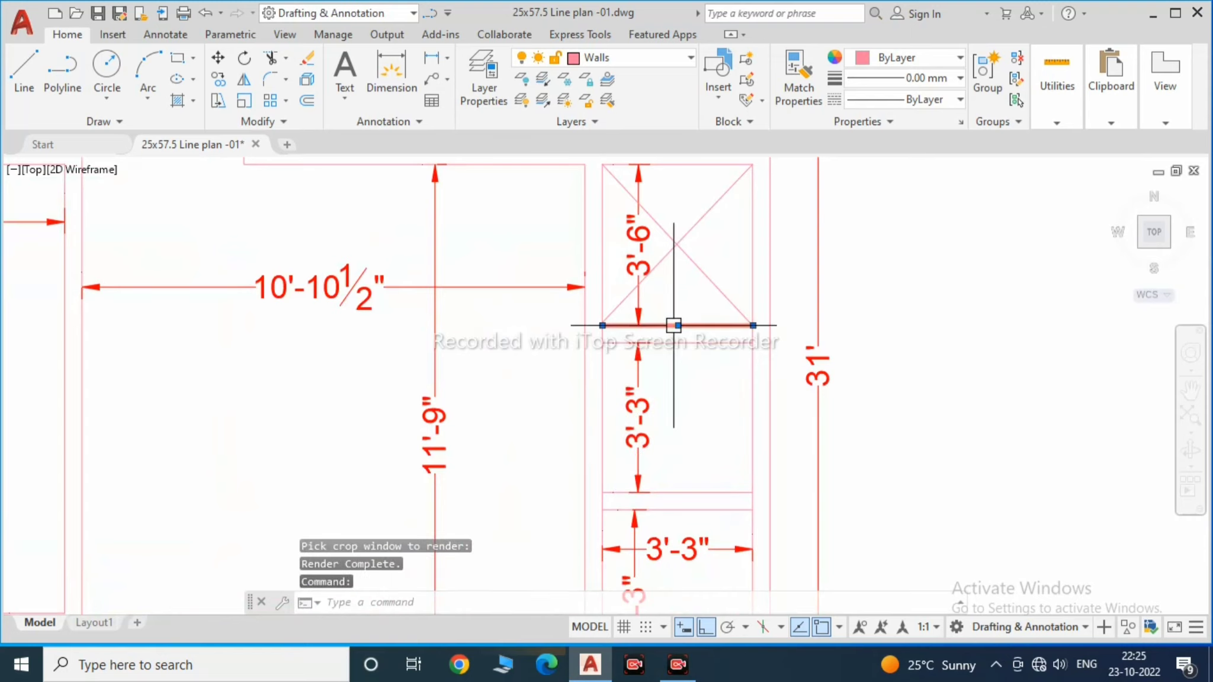
pyautogui.write('ex')
pyautogui.press('Return')
pyautogui.press('Escape')
# Step: Join the two wall line pieces near the shaft into one line
pyautogui.moveTo(603, 212); pyautogui.dragTo(624, 320, button='middle')
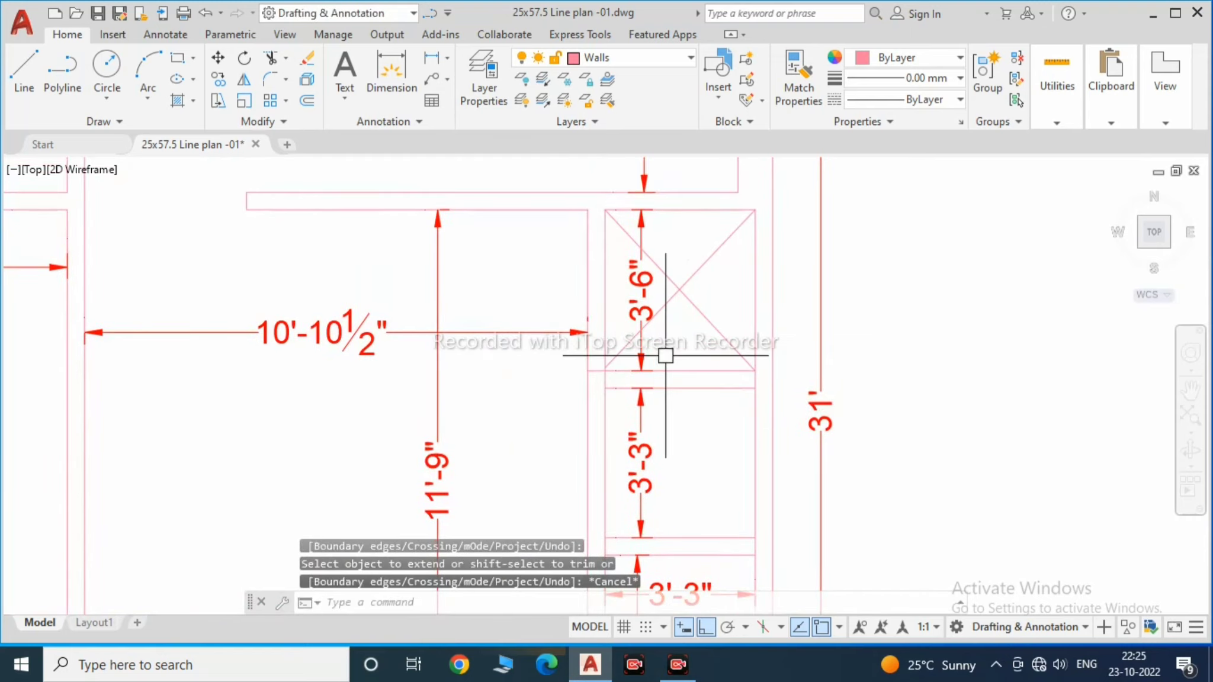
pyautogui.write('j')
pyautogui.press('Return')
pyautogui.scroll(2, 625, 271)
pyautogui.click(709, 276)
pyautogui.click(532, 278)
pyautogui.press('Return')
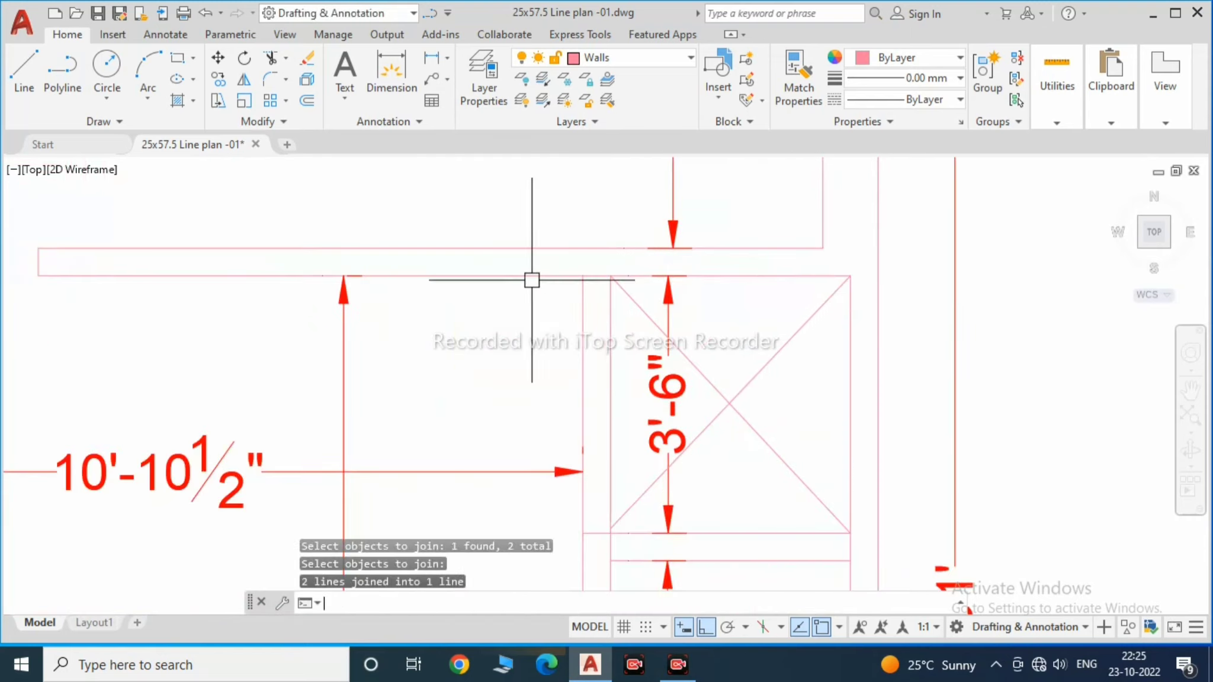
# Step: Attempt a 2'-6" offset of the wall line, then cancel it
pyautogui.write('o')
pyautogui.press('Return')
pyautogui.scroll(-3, 667, 366)
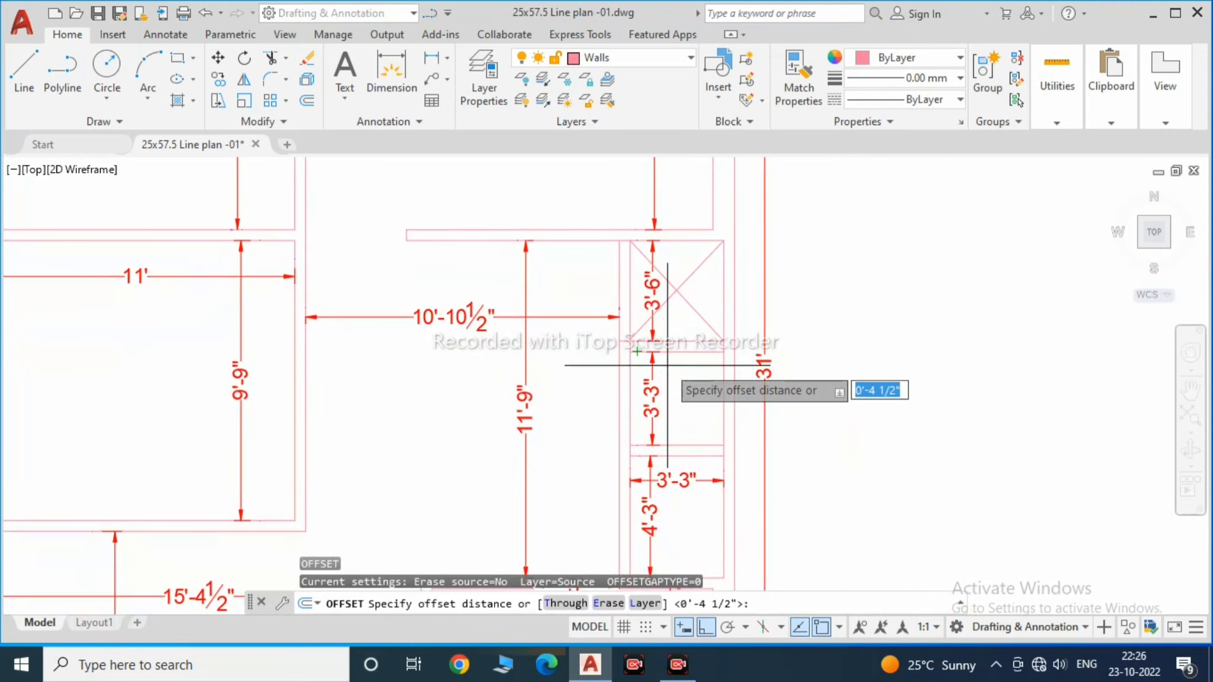
pyautogui.scroll(-3, 667, 366)
pyautogui.scroll(3, 692, 368)
pyautogui.write('2.5')
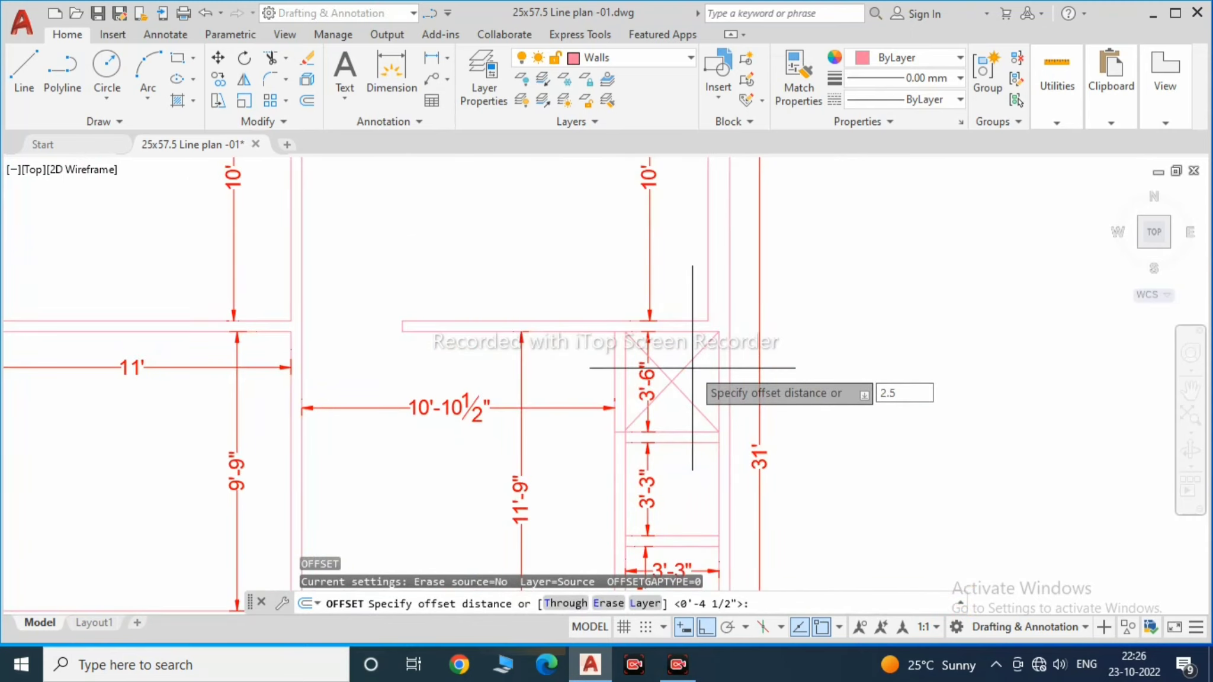
pyautogui.press('Return')
pyautogui.click(627, 400)
pyautogui.scroll(2, 628, 400)
pyautogui.write('tr')
pyautogui.press('Return')
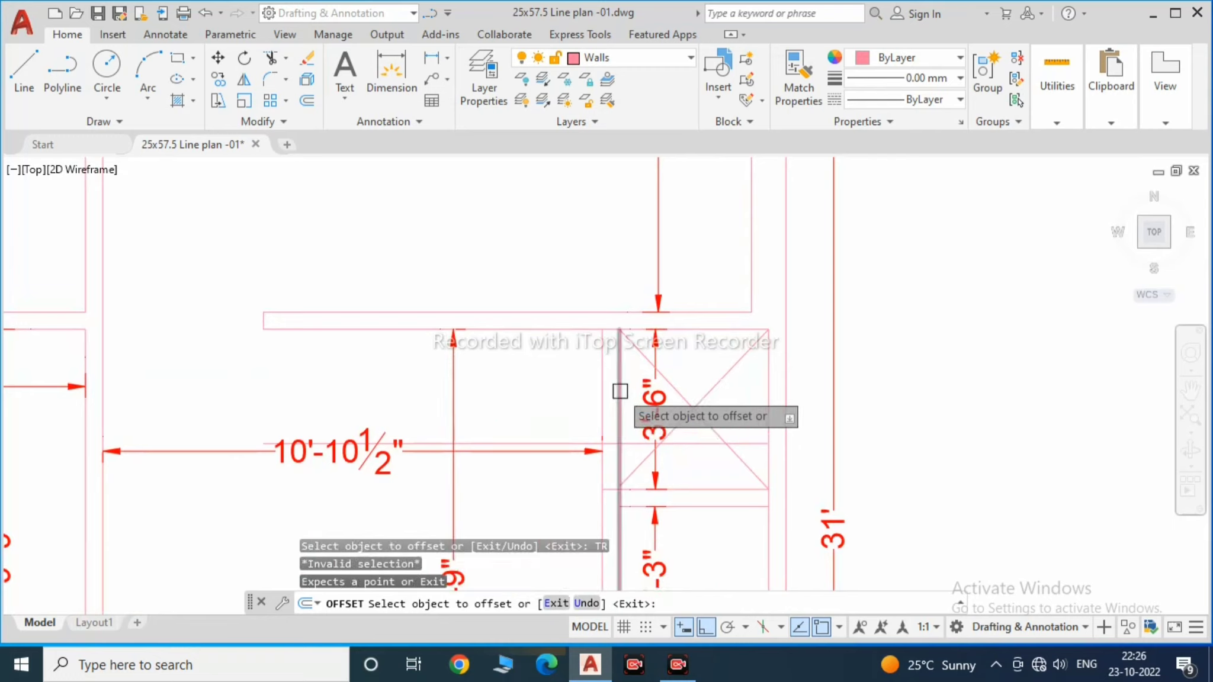
pyautogui.click(620, 392)
pyautogui.press('Escape')
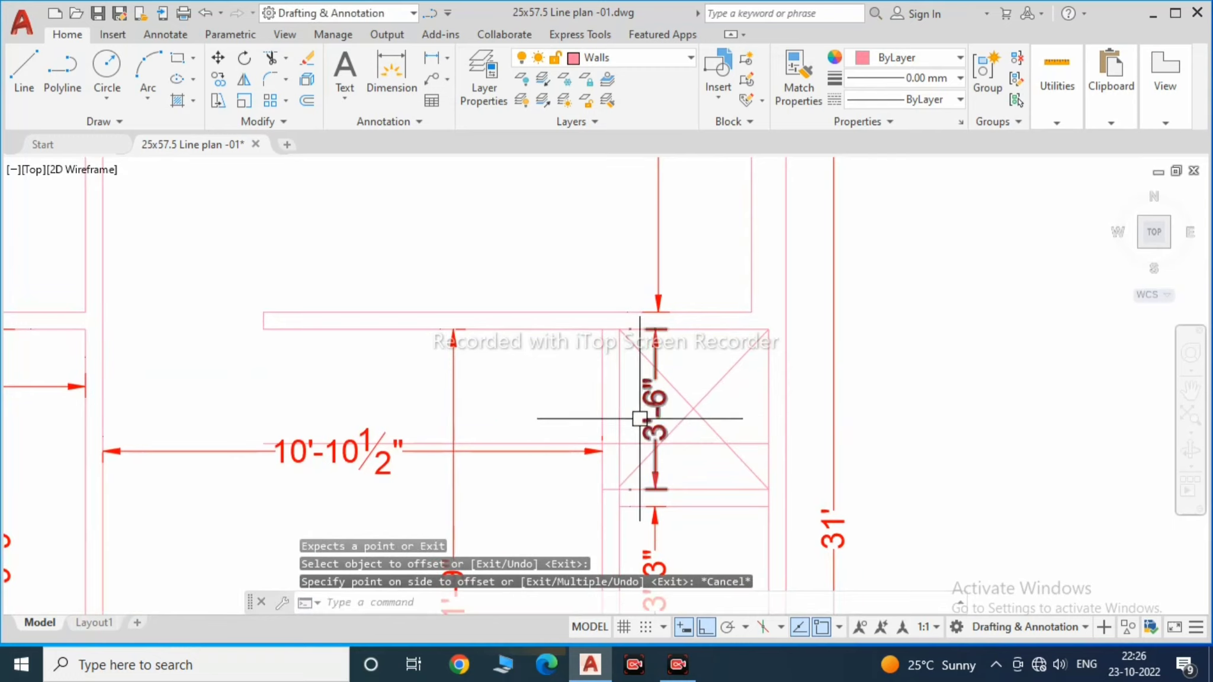
# Step: Trim away two wall line segments to begin the wall opening
pyautogui.write('tr')
pyautogui.press('Return')
pyautogui.click(620, 398)
pyautogui.scroll(2, 740, 443)
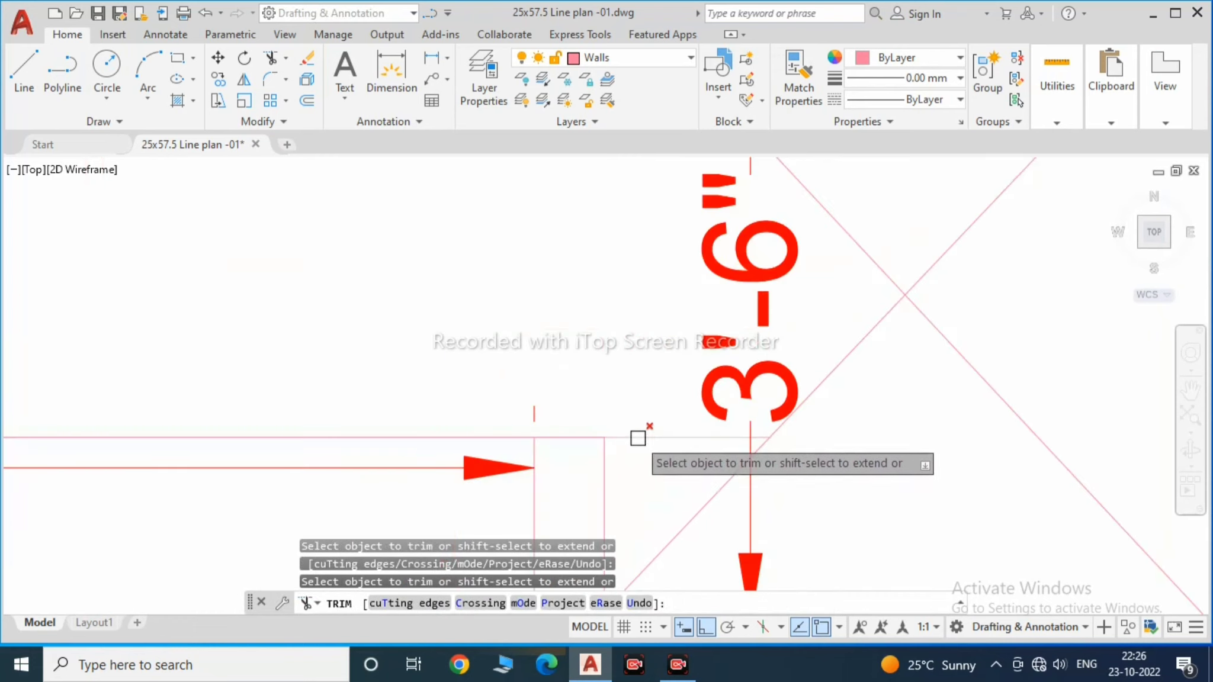
pyautogui.scroll(-3, 740, 444)
pyautogui.click(576, 441)
pyautogui.scroll(-2, 576, 441)
pyautogui.press('Escape')
# Step: Move the 10'-10½" dimension slightly lower
pyautogui.write('m')
pyautogui.press('Return')
pyautogui.click(591, 390)
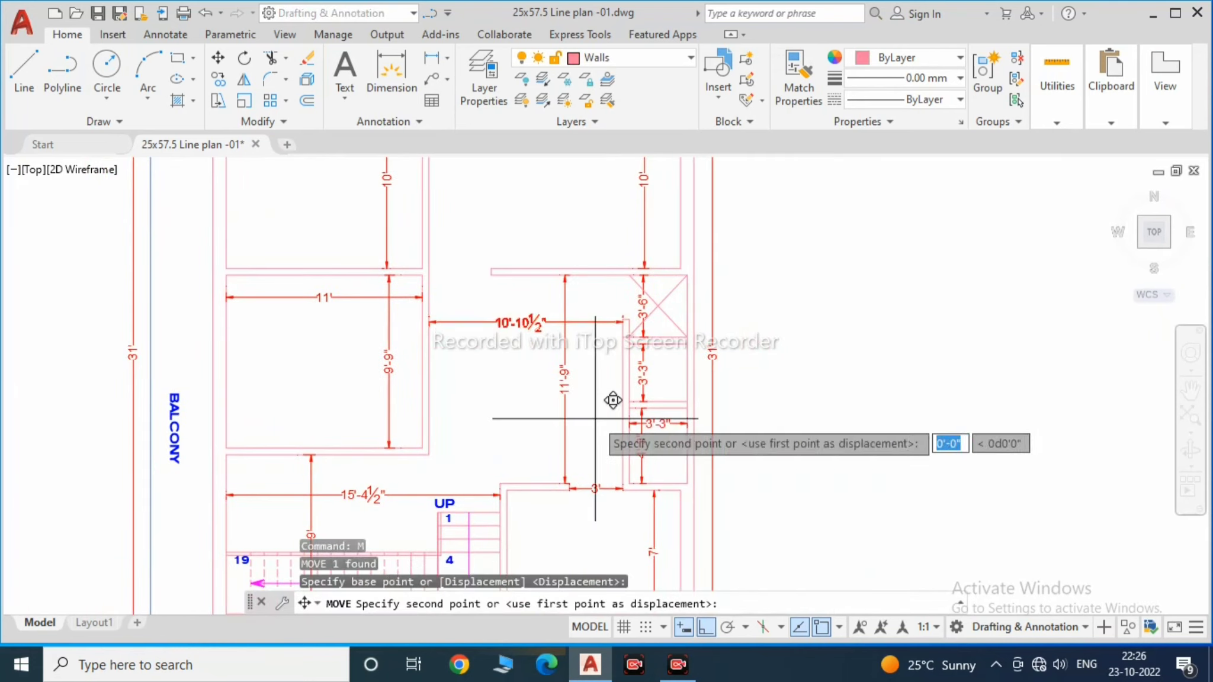
pyautogui.scroll(2, 576, 422)
pyautogui.scroll(-2, 579, 403)
pyautogui.click(579, 403)
pyautogui.scroll(3, 586, 332)
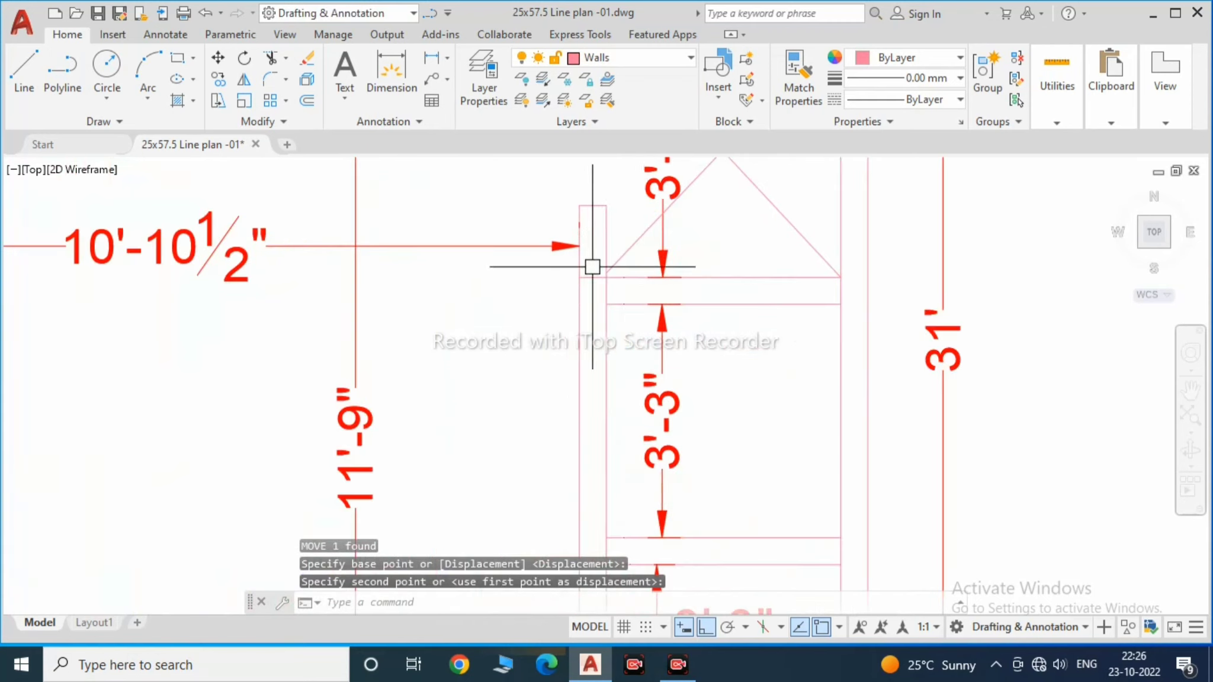
pyautogui.scroll(2, 590, 272)
# Step: Select the short horizontal wall line and try trimming, then cancel
pyautogui.click(591, 282)
pyautogui.write('tr')
pyautogui.press('Return')
pyautogui.scroll(-4, 601, 303)
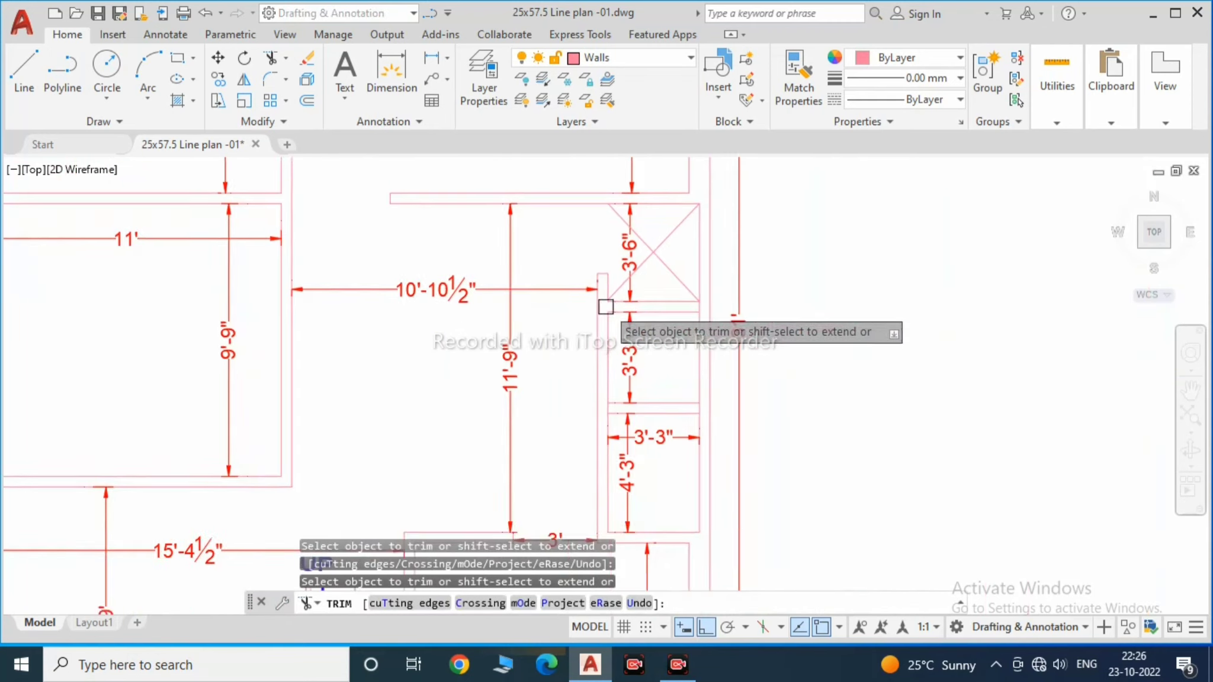
pyautogui.scroll(2, 684, 325)
pyautogui.scroll(1, 630, 404)
pyautogui.press('Escape')
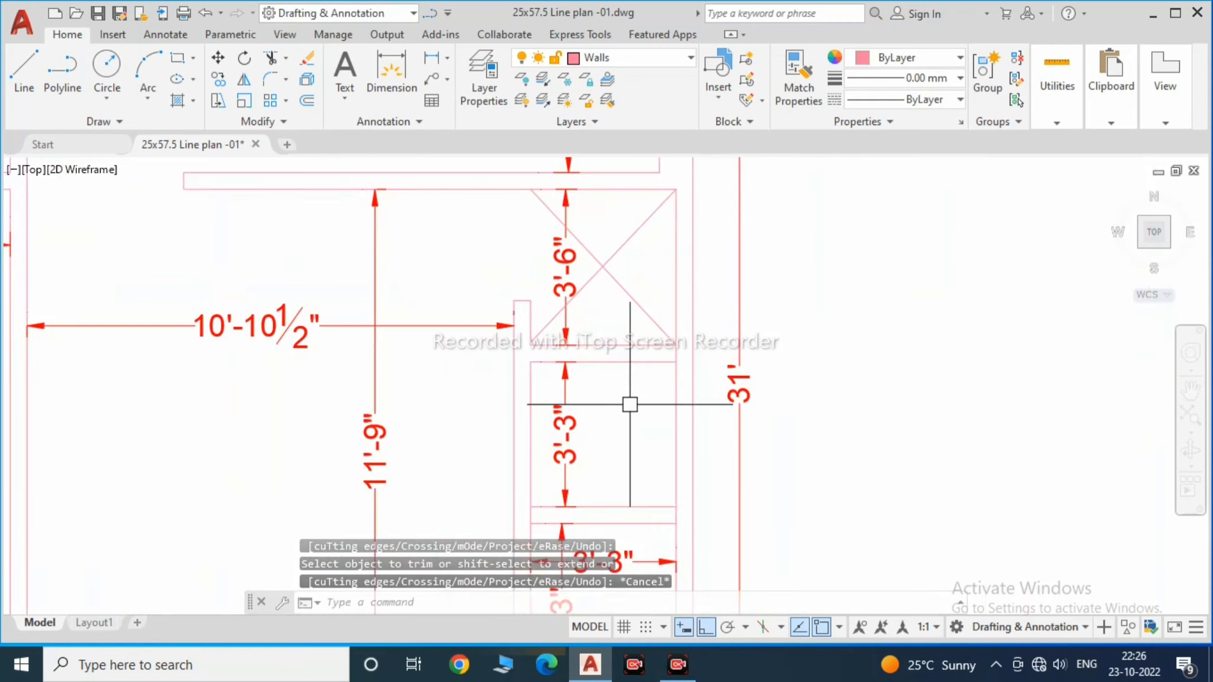
pyautogui.scroll(-1, 630, 405)
pyautogui.scroll(1, 664, 396)
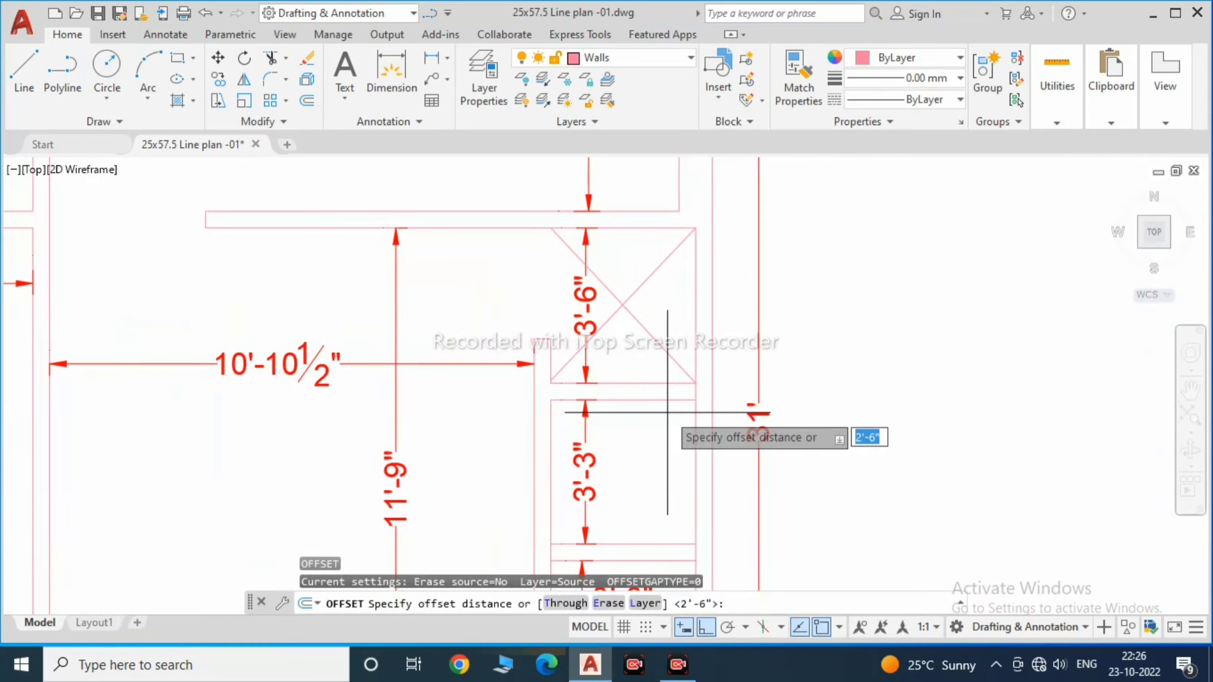
# Step: Offset the wall line 2'-6" toward the opening
pyautogui.press('Return')
pyautogui.click(652, 425)
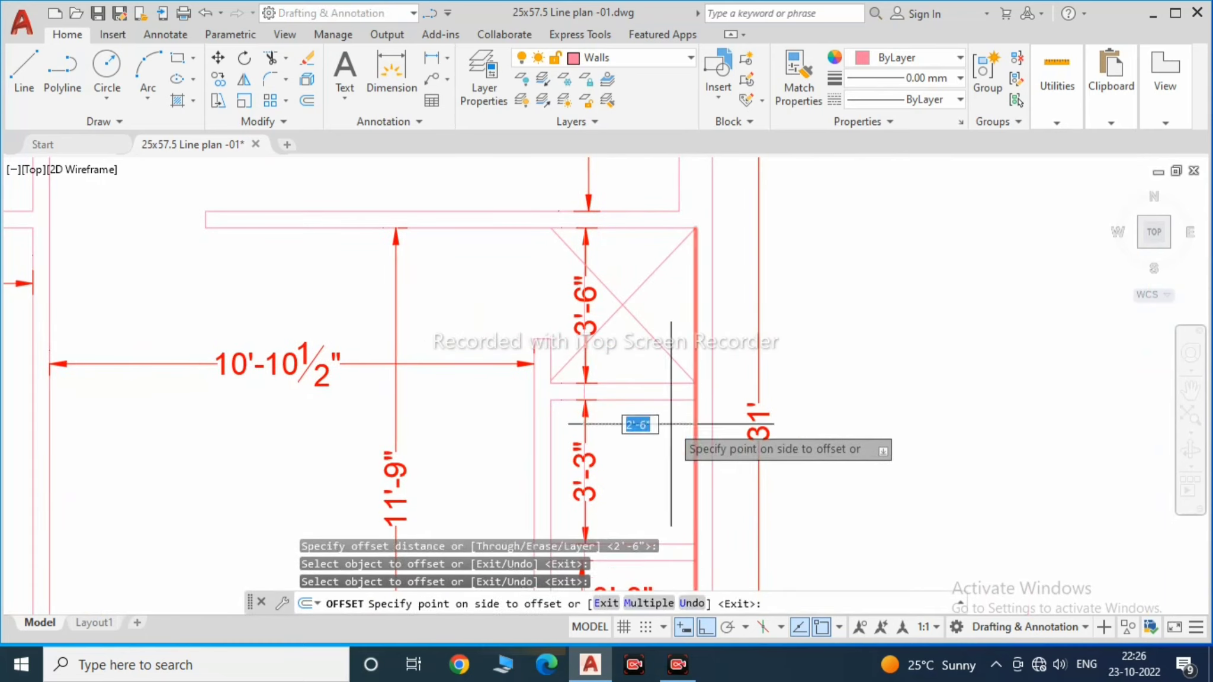
pyautogui.click(663, 385)
pyautogui.press('Escape')
# Step: Begin trimming the opening, then cancel and review the area
pyautogui.write('tr')
pyautogui.press('Return')
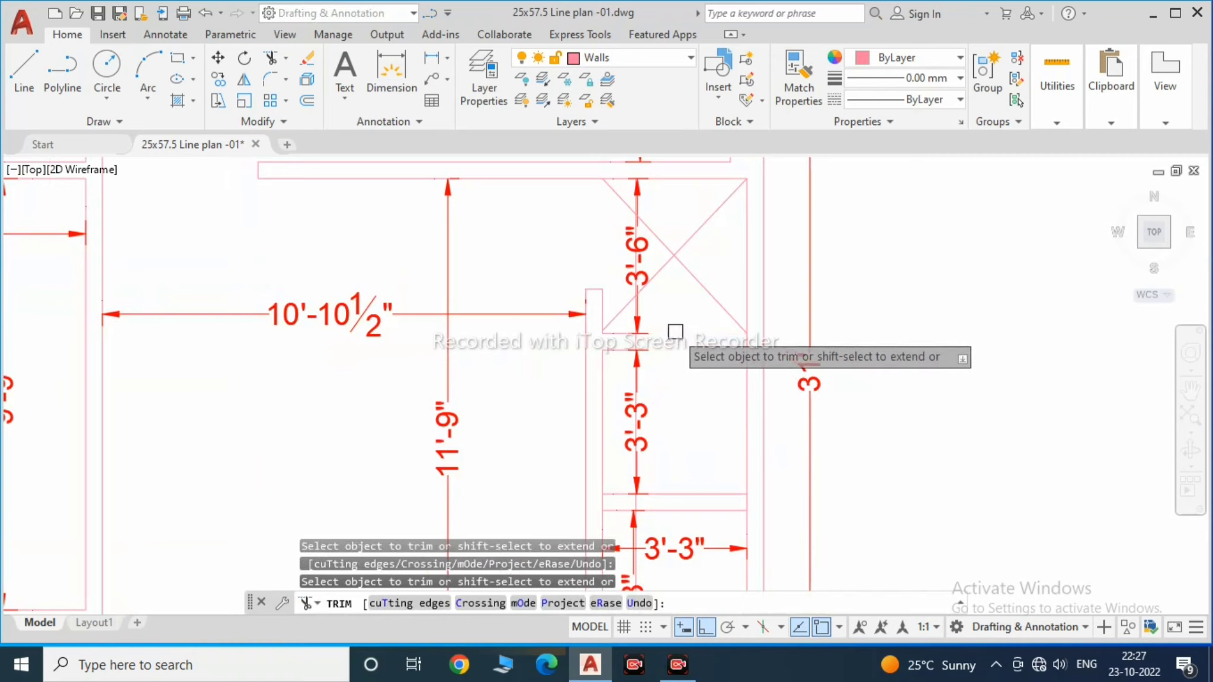
pyautogui.scroll(3, 622, 409)
pyautogui.scroll(2, 652, 354)
pyautogui.scroll(-1, 648, 370)
pyautogui.scroll(1, 649, 369)
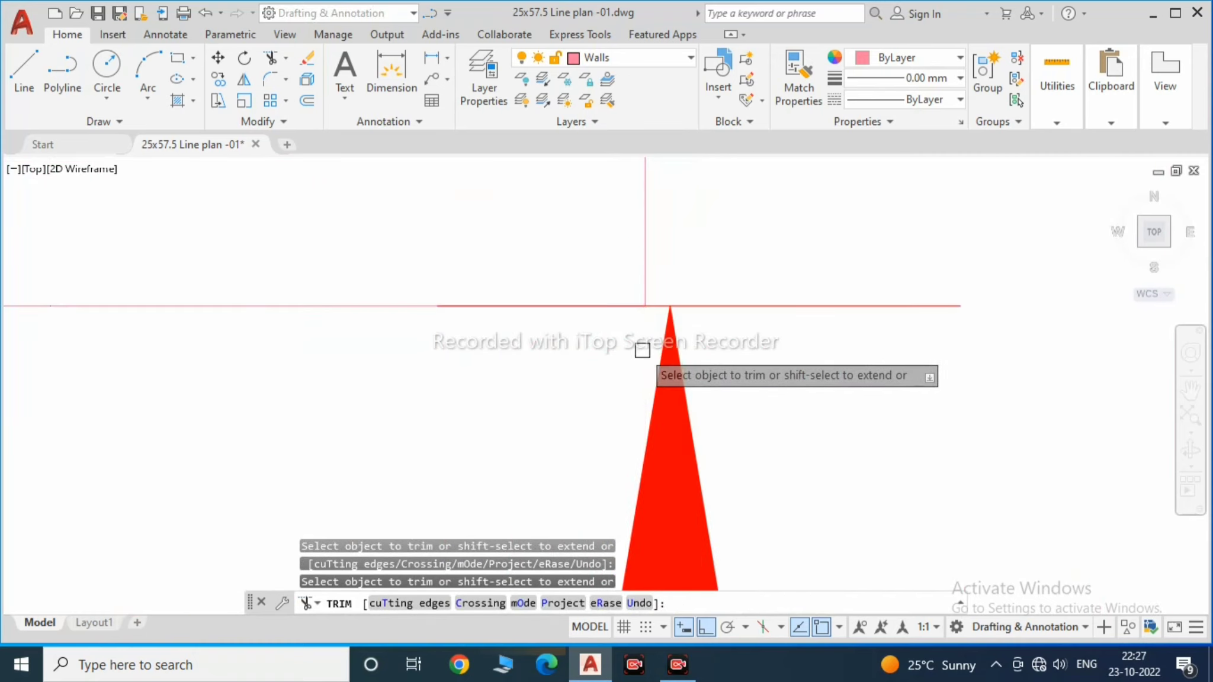
pyautogui.press('Escape')
pyautogui.scroll(-2, 641, 356)
pyautogui.scroll(-2, 648, 296)
pyautogui.scroll(1, 654, 266)
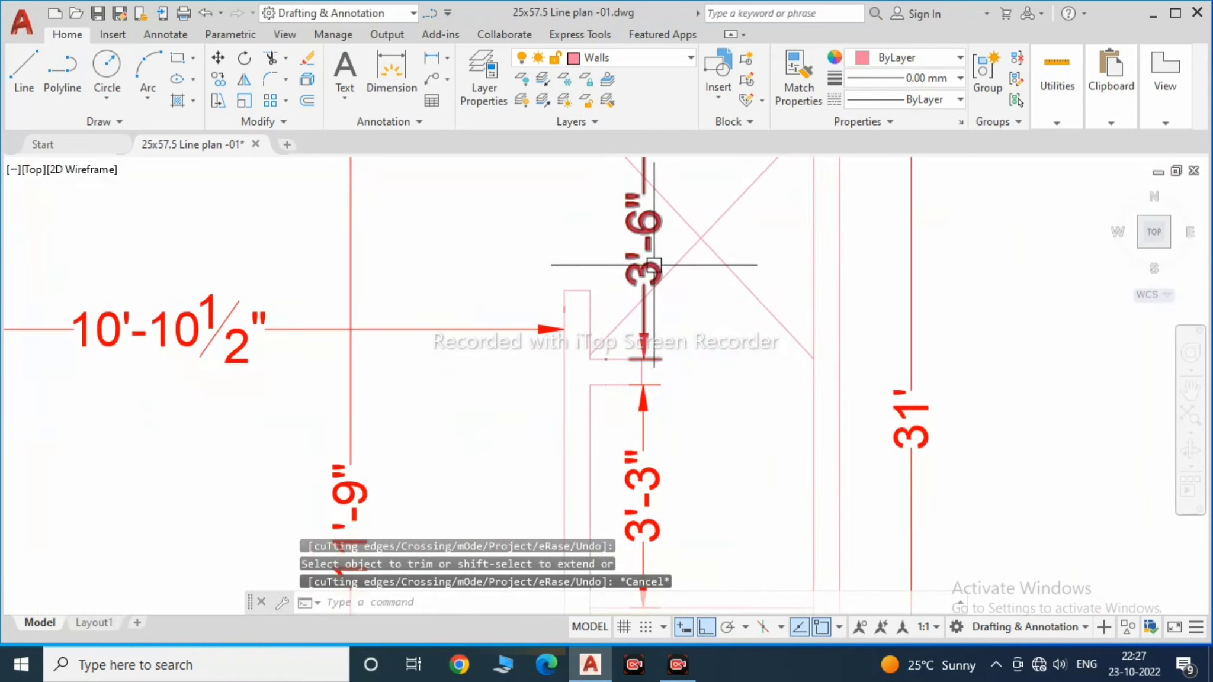
# Step: Move the 3'-6" dimension to a new position
pyautogui.write('m')
pyautogui.press('Return')
pyautogui.click(664, 308)
pyautogui.scroll(-2, 710, 421)
pyautogui.scroll(4, 641, 305)
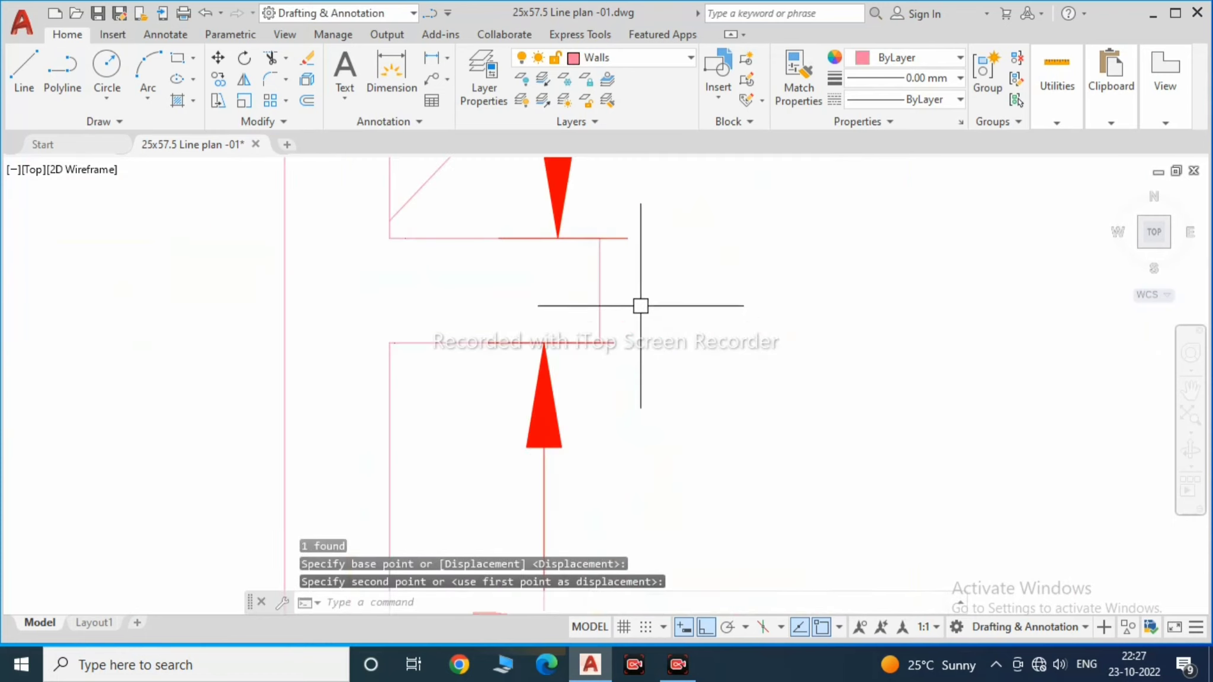
pyautogui.click(641, 305)
# Step: Window-select a wall line and grab its endpoint, then cancel the stretch and inspect the area
pyautogui.moveTo(634, 279); pyautogui.dragTo(623, 232)
pyautogui.click(559, 237)
pyautogui.press('Escape')
pyautogui.scroll(-3, 514, 304)
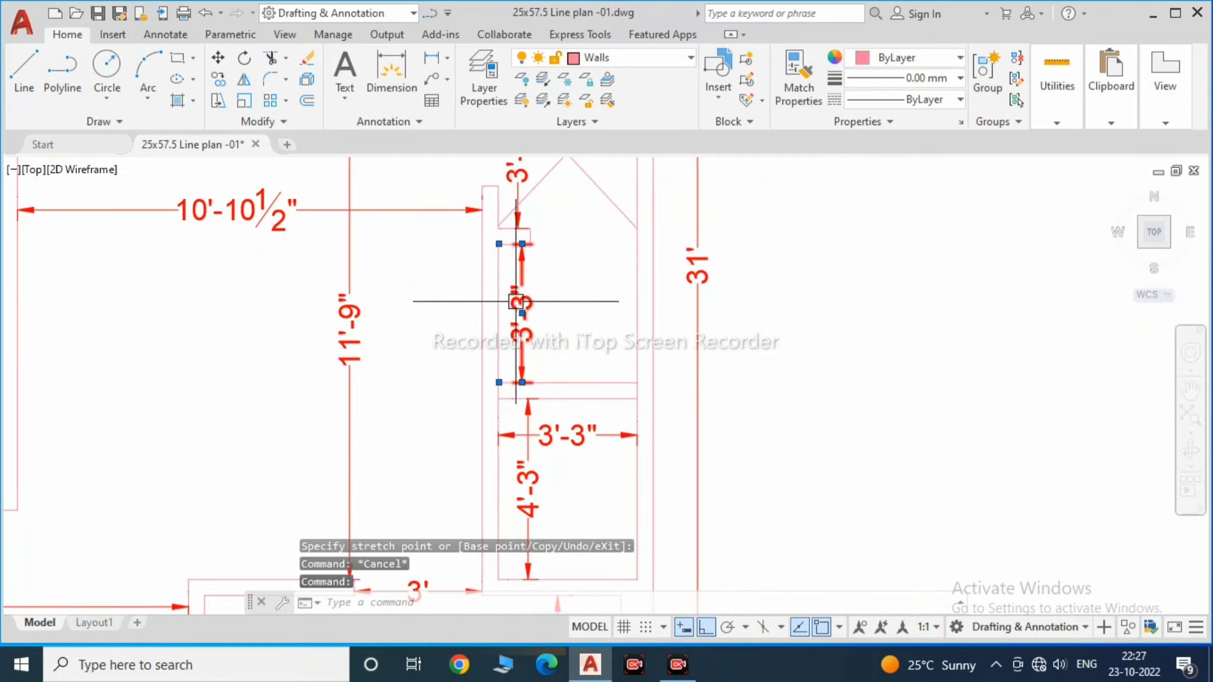
pyautogui.press('Escape')
pyautogui.scroll(-1, 509, 330)
pyautogui.scroll(2, 560, 370)
pyautogui.scroll(1, 585, 425)
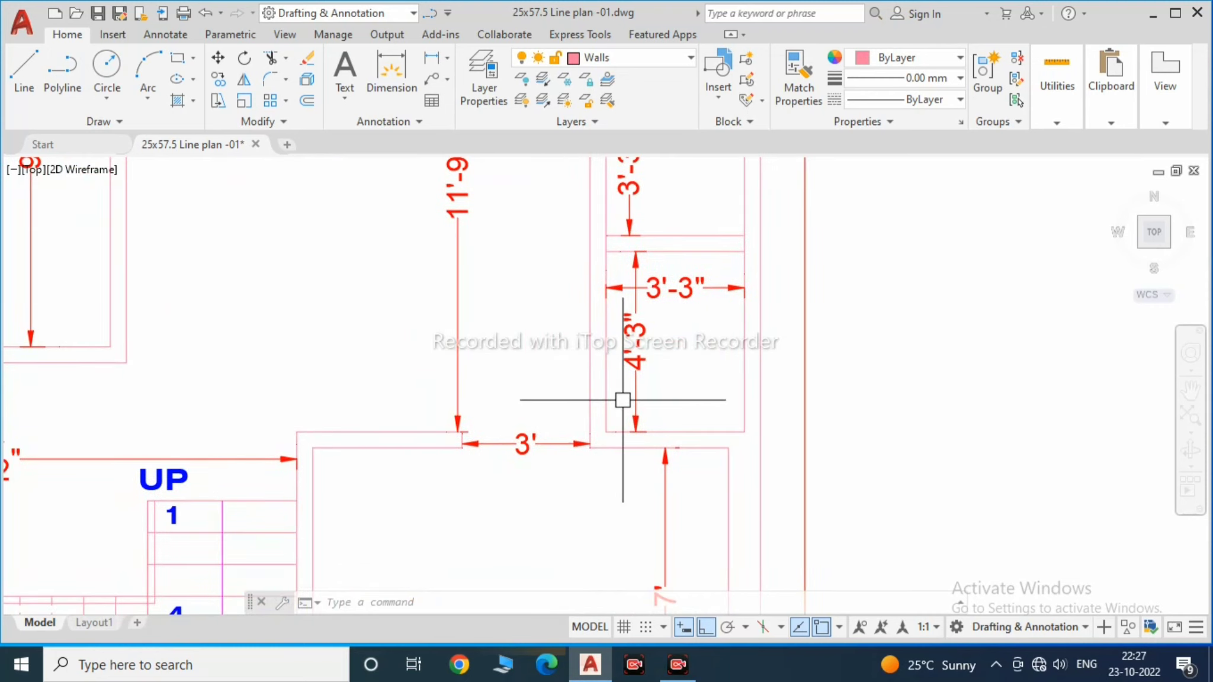
pyautogui.scroll(3, 622, 398)
pyautogui.scroll(-3, 620, 364)
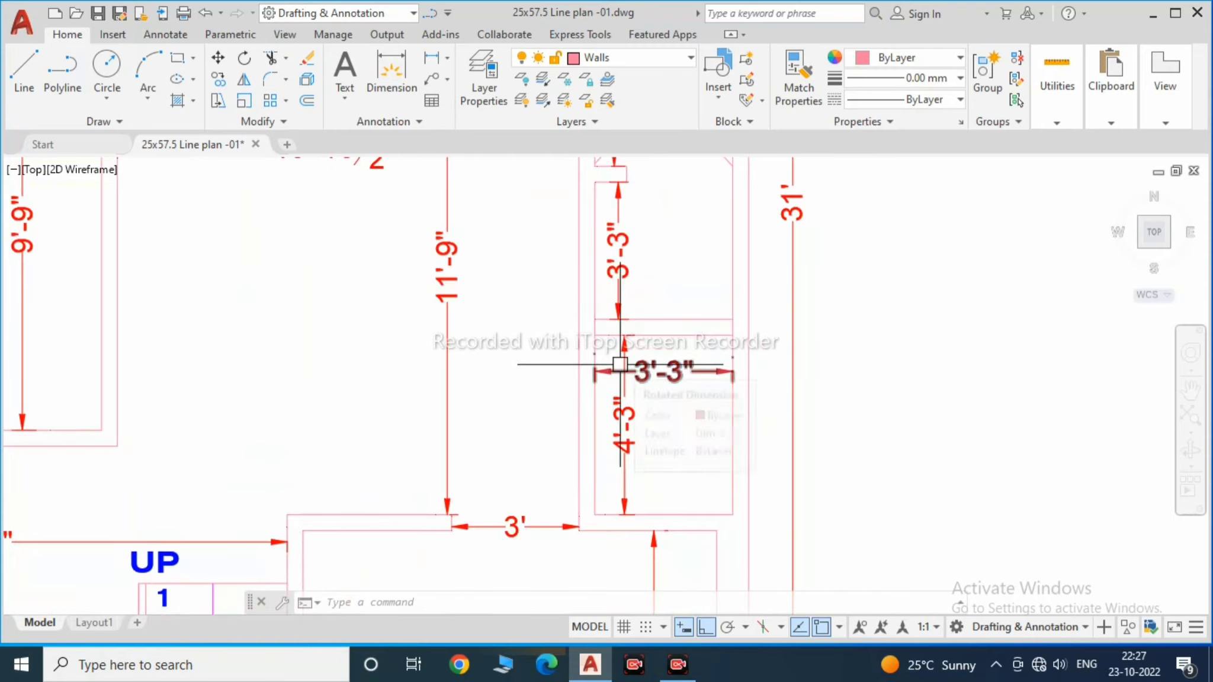
pyautogui.scroll(-2, 627, 349)
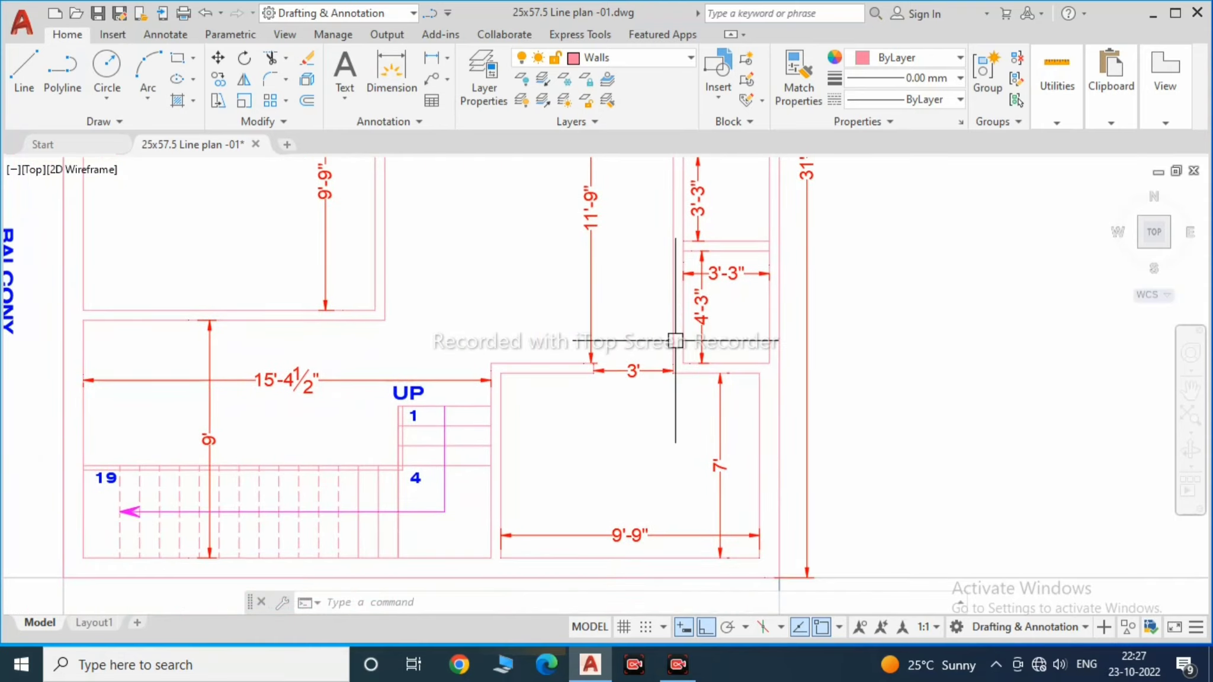
pyautogui.scroll(2, 663, 319)
pyautogui.scroll(-2, 661, 303)
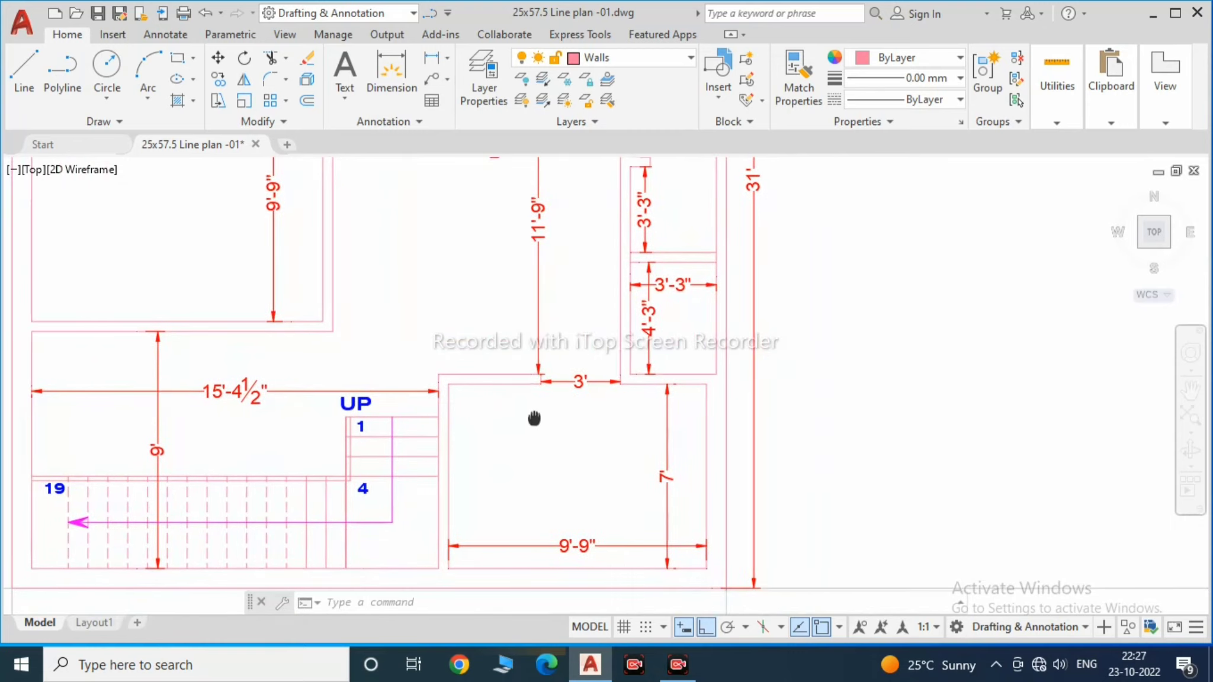
pyautogui.scroll(-2, 527, 417)
pyautogui.scroll(2, 510, 409)
pyautogui.scroll(3, 527, 375)
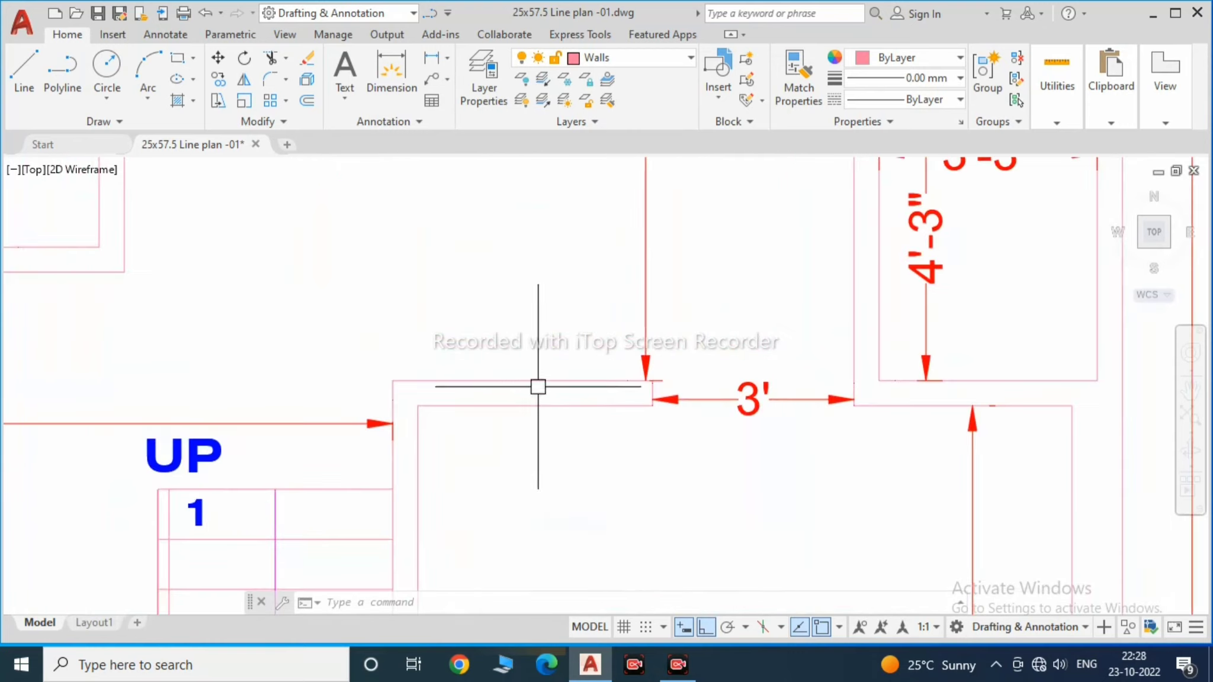
pyautogui.scroll(-2, 539, 387)
pyautogui.scroll(-3, 547, 409)
pyautogui.scroll(2, 551, 398)
pyautogui.scroll(-2, 592, 388)
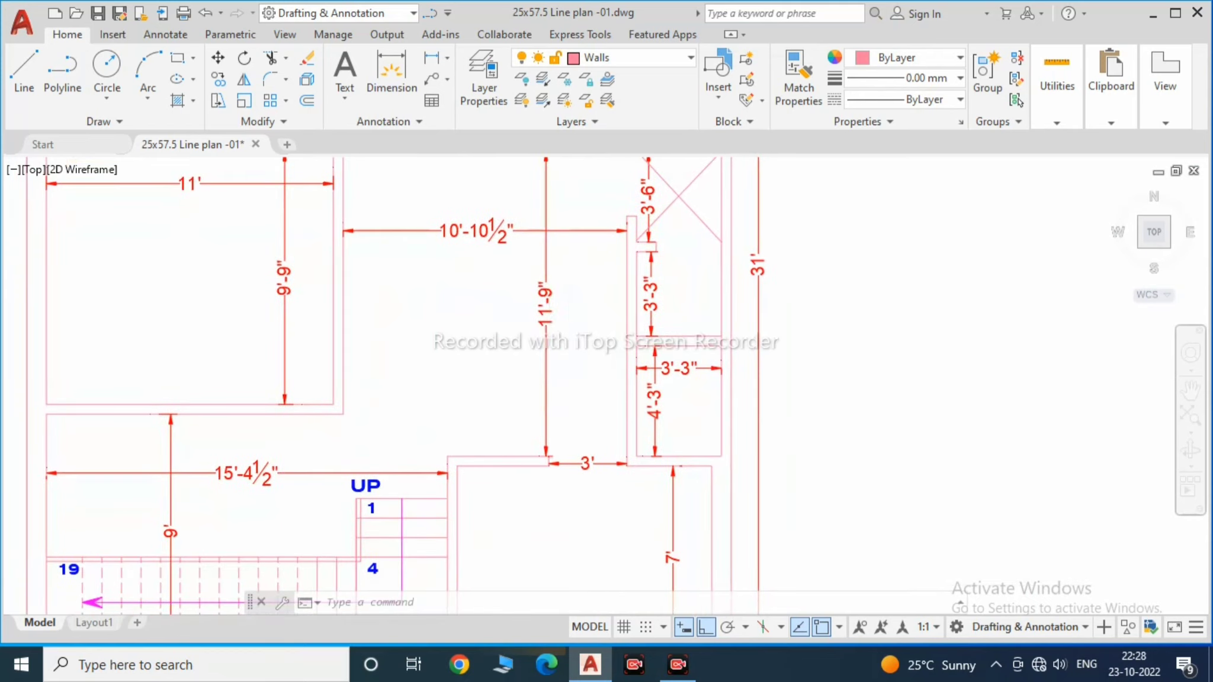
pyautogui.scroll(3, 615, 427)
# Step: Start moving the 11'-9" dimension, then cancel the move
pyautogui.write('m')
pyautogui.press('Return')
pyautogui.click(619, 414)
pyautogui.scroll(-3, 602, 347)
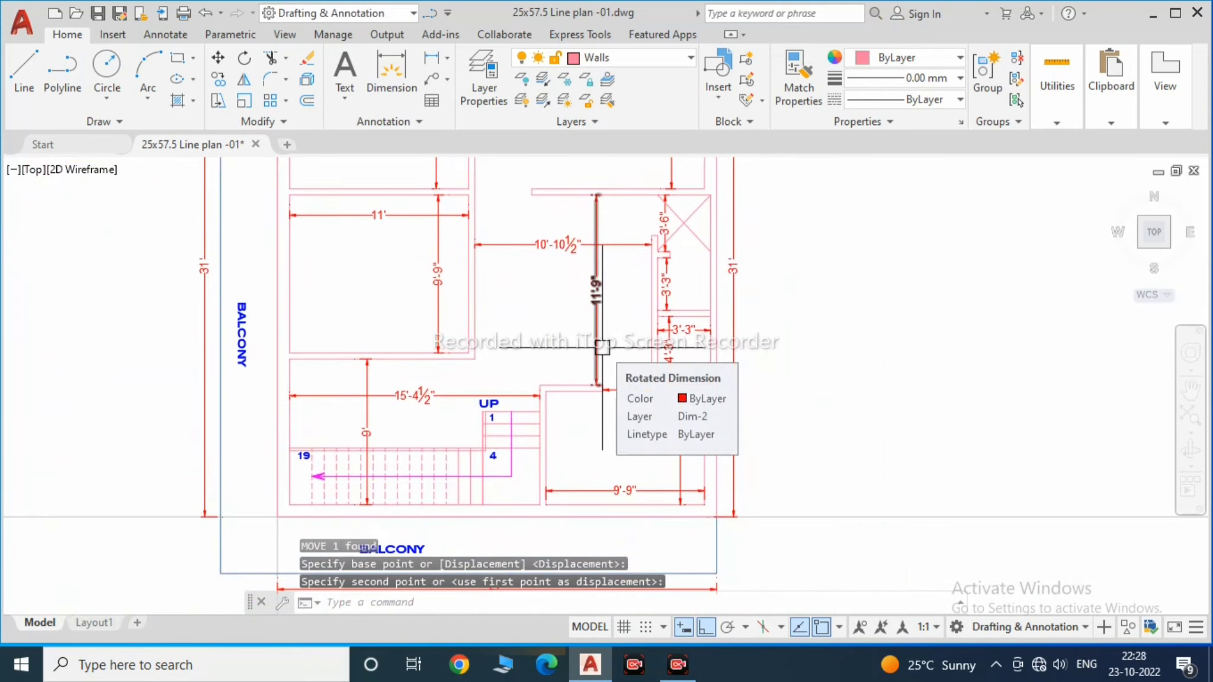
pyautogui.scroll(4, 602, 354)
pyautogui.press('Escape')
# Step: Extend and trim the wall lines of the small room below the 3'-3" dimension
pyautogui.write('ex')
pyautogui.press('Return')
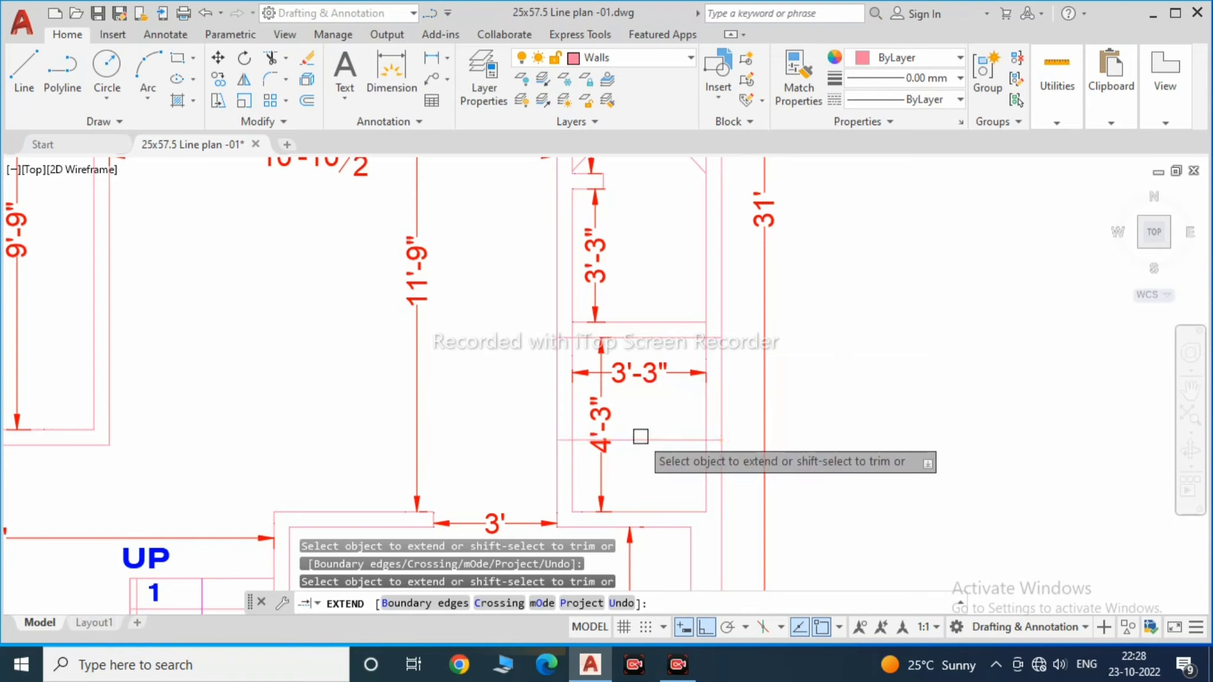
pyautogui.press('Escape')
pyautogui.moveTo(657, 439); pyautogui.dragTo(649, 411, button='middle')
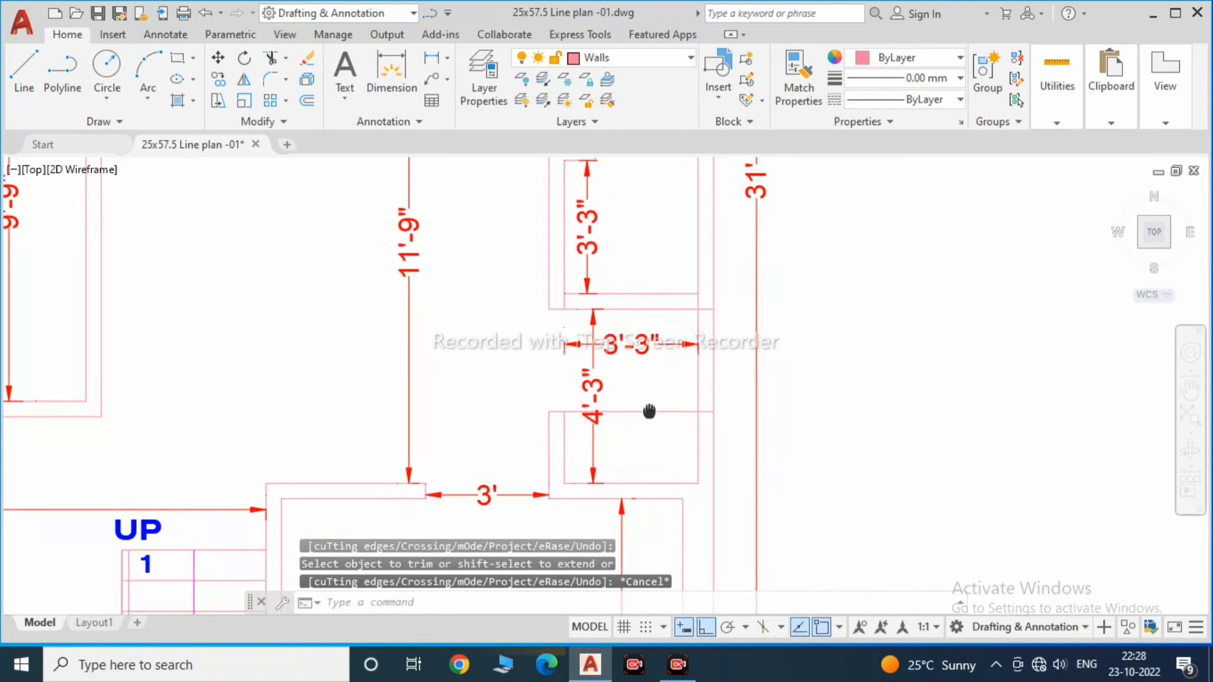
pyautogui.write('TR')
pyautogui.press('Return')
pyautogui.scroll(4, 687, 279)
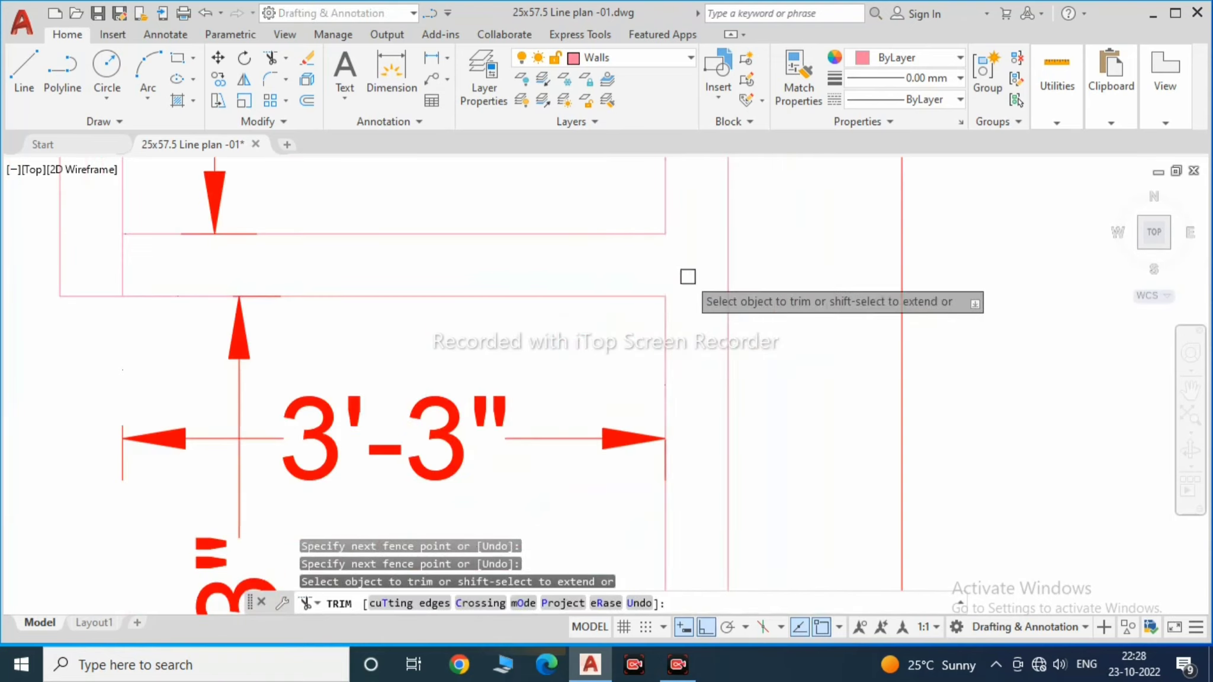
pyautogui.scroll(3, 684, 343)
pyautogui.scroll(-3, 484, 319)
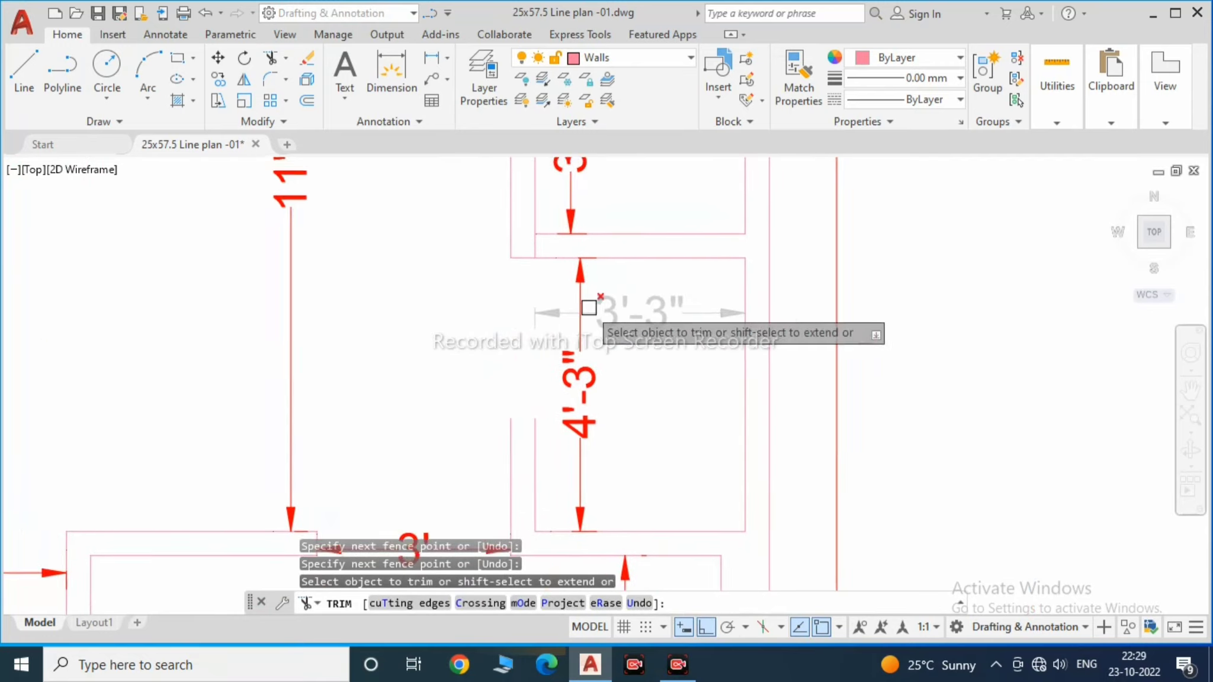
pyautogui.scroll(-1, 552, 343)
pyautogui.press('Escape')
pyautogui.scroll(2, 523, 379)
pyautogui.scroll(3, 527, 379)
# Step: Draw a new wall line with the LINE command
pyautogui.write('l')
pyautogui.press('Return')
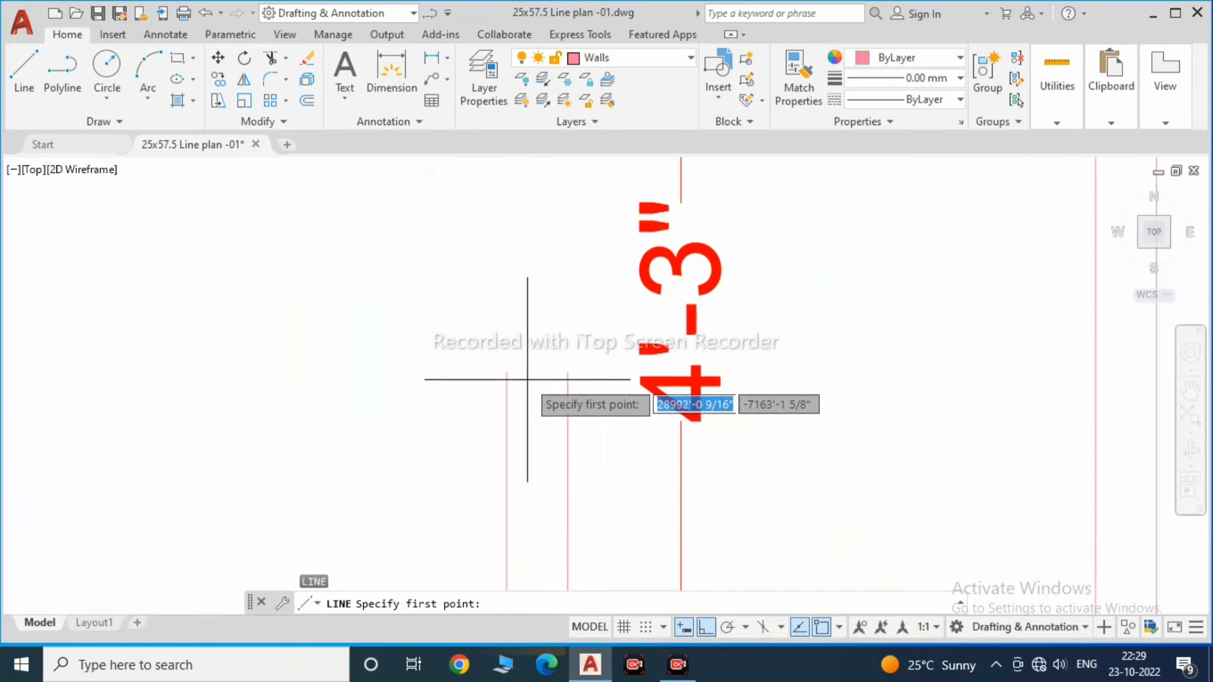
pyautogui.scroll(-4, 507, 372)
pyautogui.press('Escape')
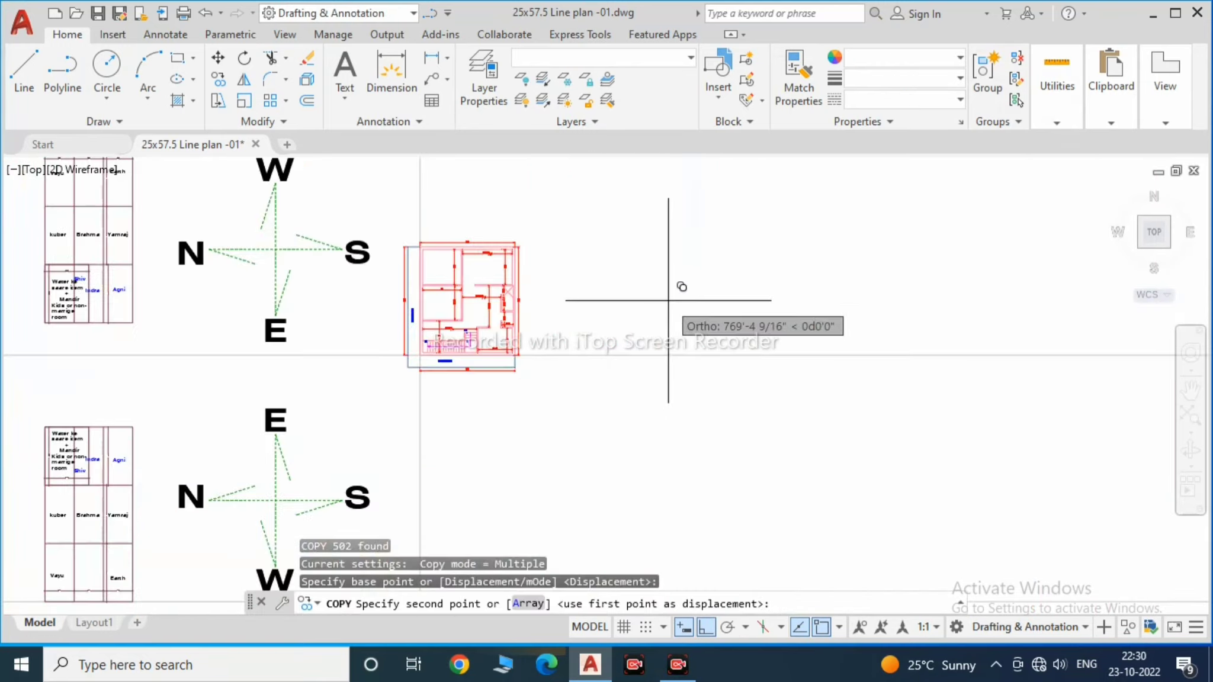
# Step: Place the copied ground floor layout plan beside the line plan
pyautogui.press('F8')
pyautogui.click(579, 219)
pyautogui.press('Escape')
pyautogui.scroll(2, 580, 266)
pyautogui.scroll(2, 592, 308)
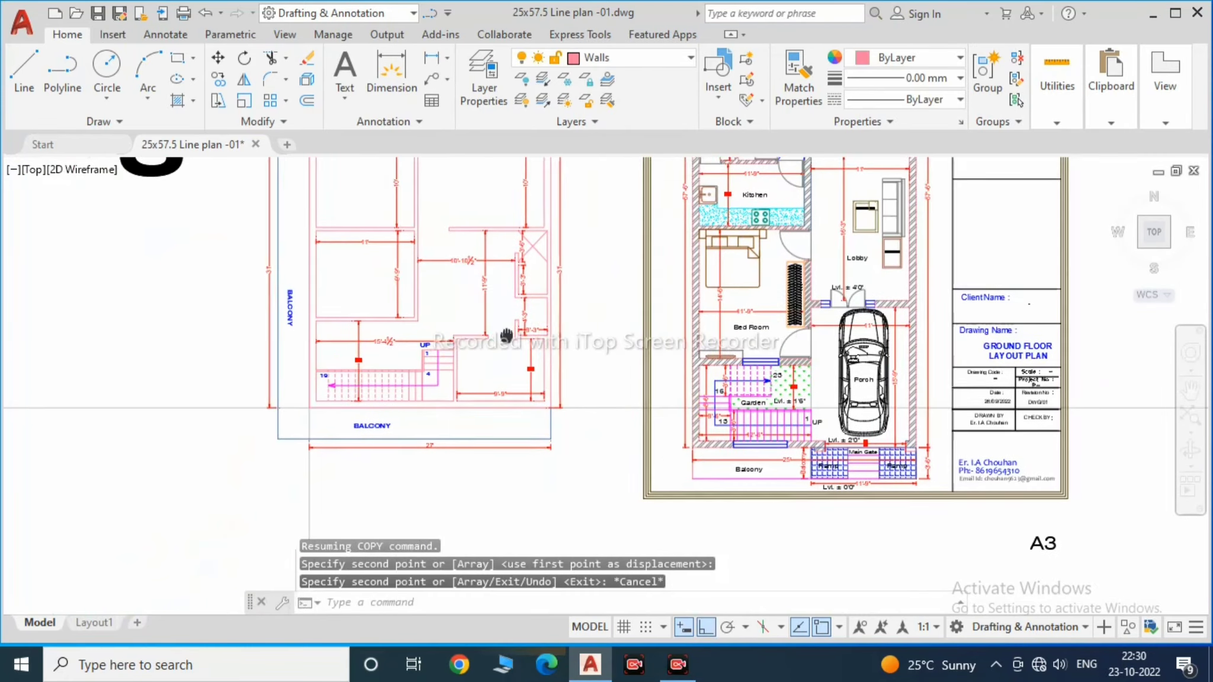
pyautogui.scroll(1, 605, 350)
pyautogui.scroll(1, 604, 349)
pyautogui.scroll(2, 737, 211)
# Step: Copy the bath-area door from the reference plan into the line plan
pyautogui.click(736, 210)
pyautogui.write('co')
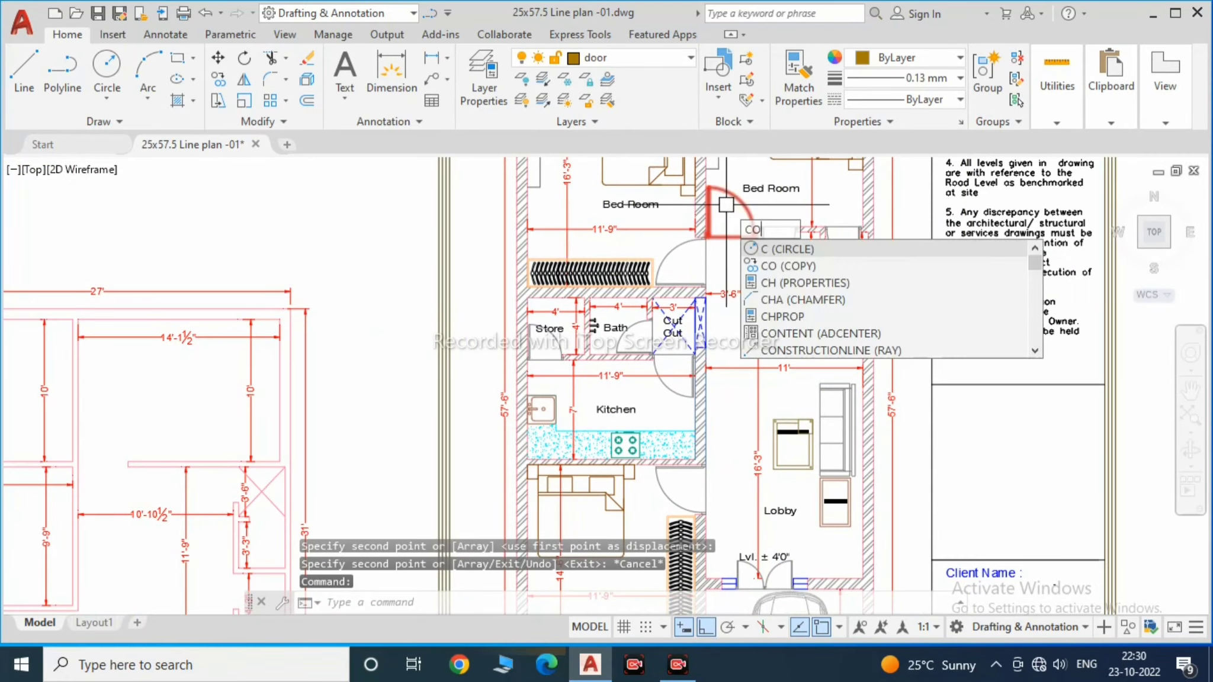
pyautogui.press('Return')
pyautogui.scroll(3, 754, 207)
pyautogui.scroll(2, 754, 207)
pyautogui.scroll(2, 755, 171)
pyautogui.click(753, 232)
pyautogui.scroll(-3, 770, 249)
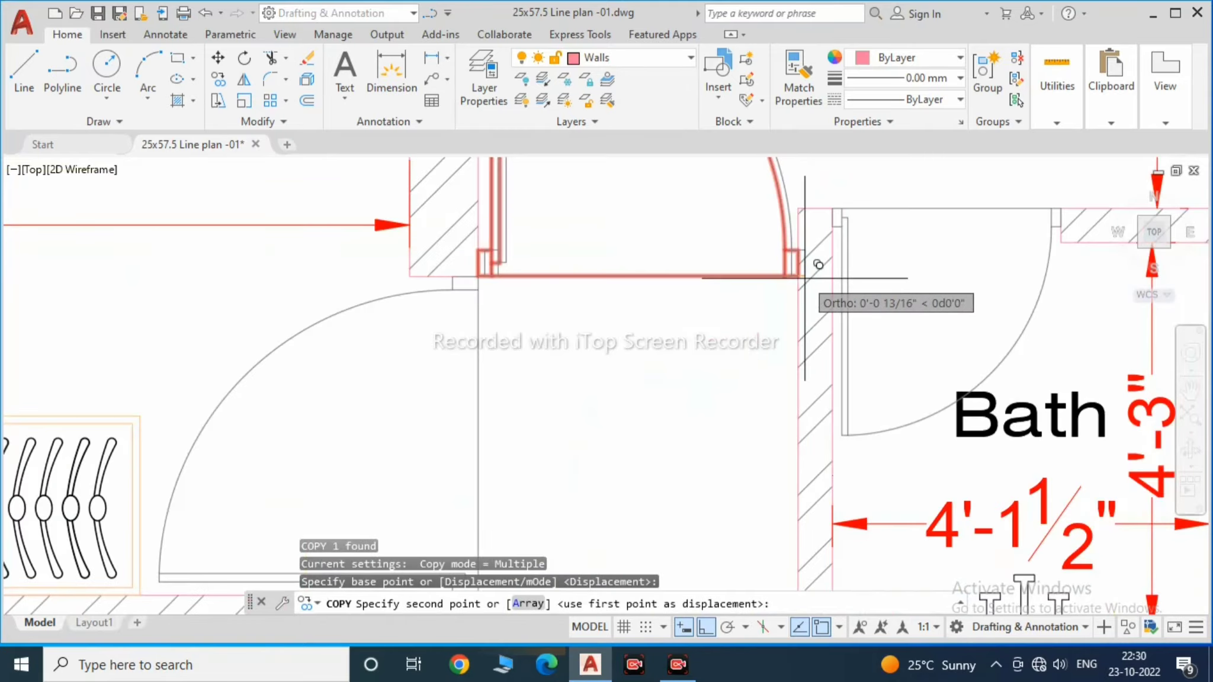
pyautogui.scroll(-5, 537, 391)
pyautogui.scroll(8, 537, 391)
pyautogui.scroll(2, 915, 262)
pyautogui.click(894, 261)
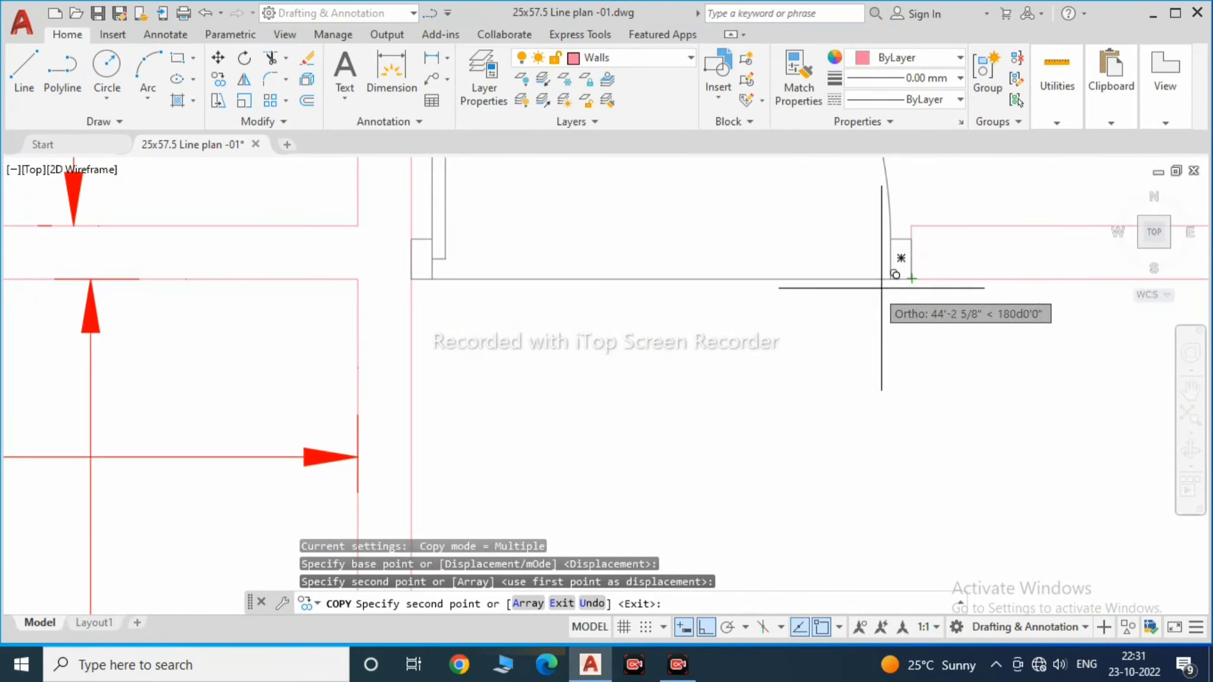
pyautogui.scroll(-2, 705, 342)
pyautogui.press('Escape')
pyautogui.scroll(1, 705, 342)
pyautogui.scroll(2, 612, 374)
# Step: Offset a wall line beside the door to form the opening
pyautogui.write('o')
pyautogui.press('Return')
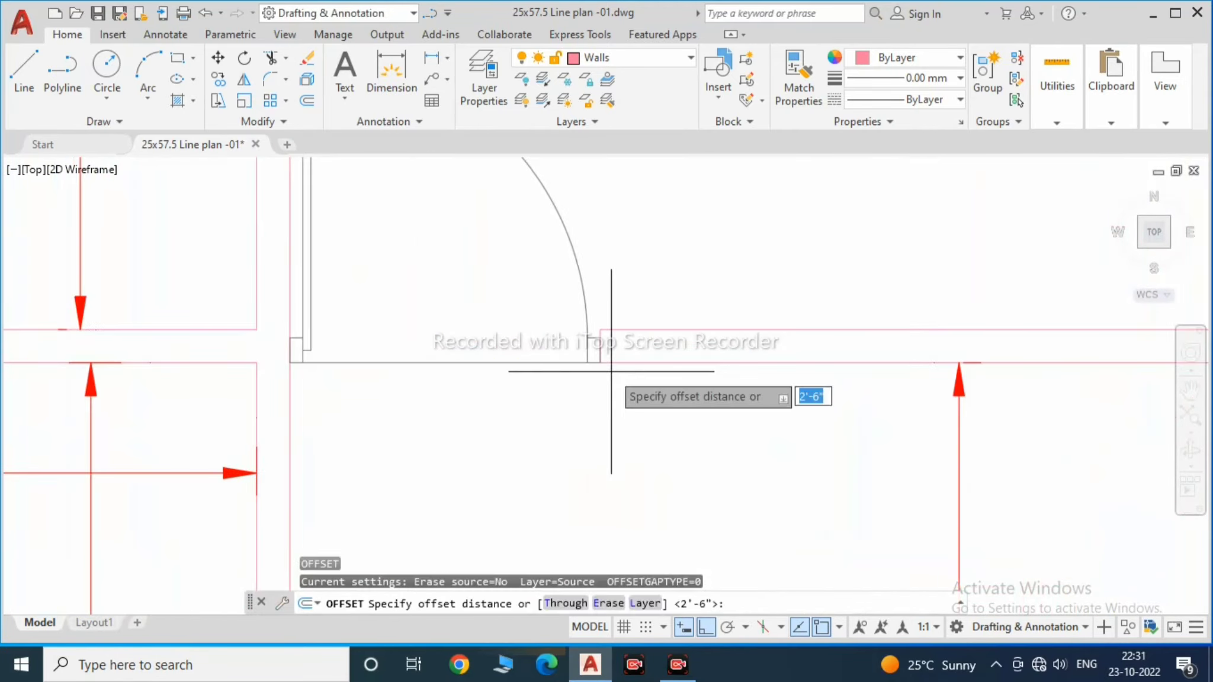
pyautogui.click(641, 355)
pyautogui.click(539, 397)
pyautogui.press('Return')
pyautogui.press('Return')
pyautogui.scroll(2, 472, 336)
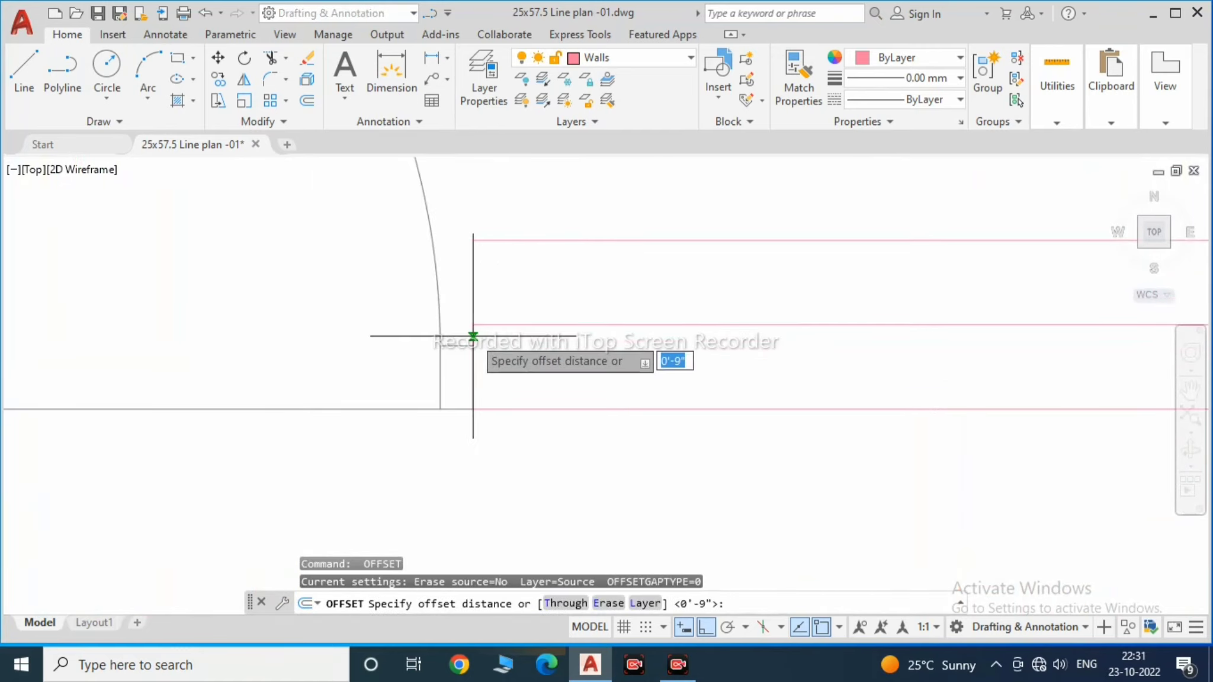
# Step: Try filleting the wall lines at the door corner, cancelling both attempts
pyautogui.write('f')
pyautogui.press('Return')
pyautogui.click(501, 266)
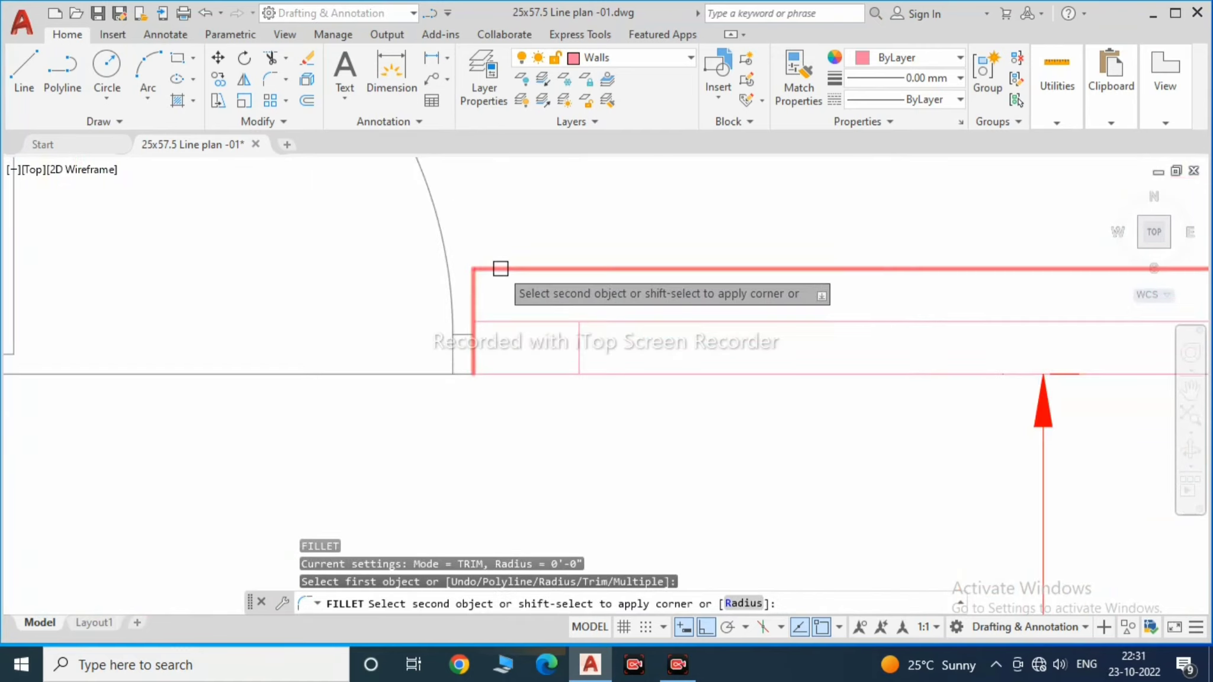
pyautogui.scroll(-2, 511, 337)
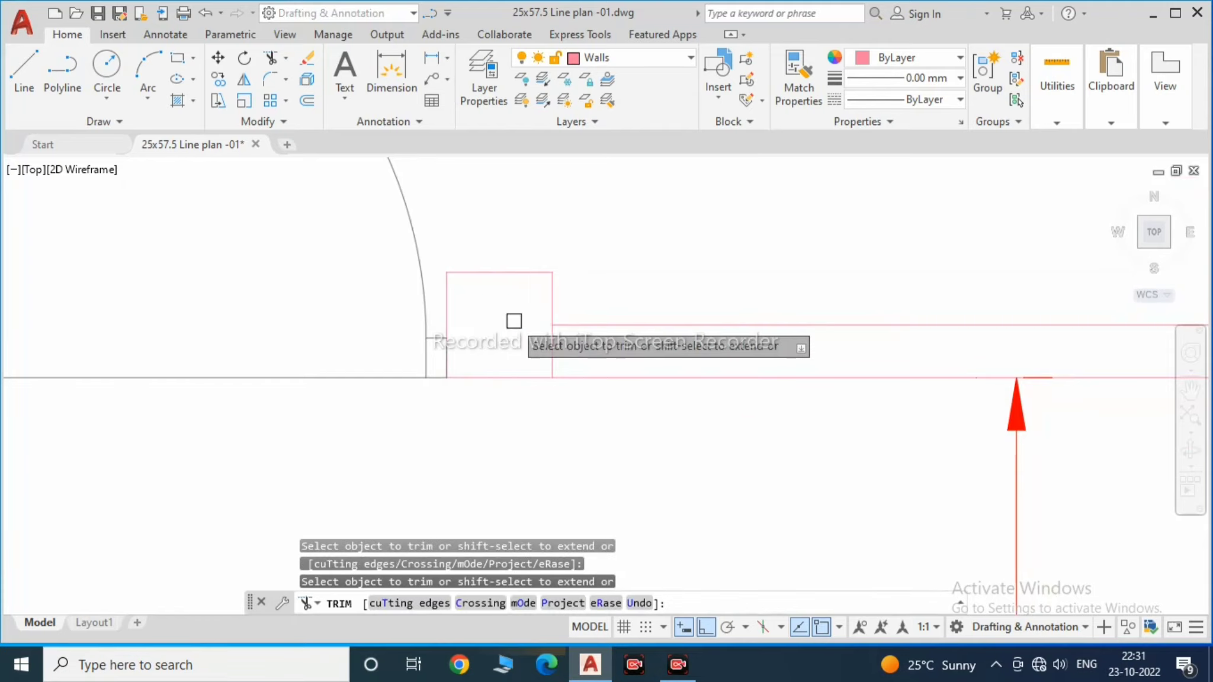
pyautogui.press('Escape')
pyautogui.write('f')
pyautogui.press('Return')
pyautogui.scroll(-3, 459, 326)
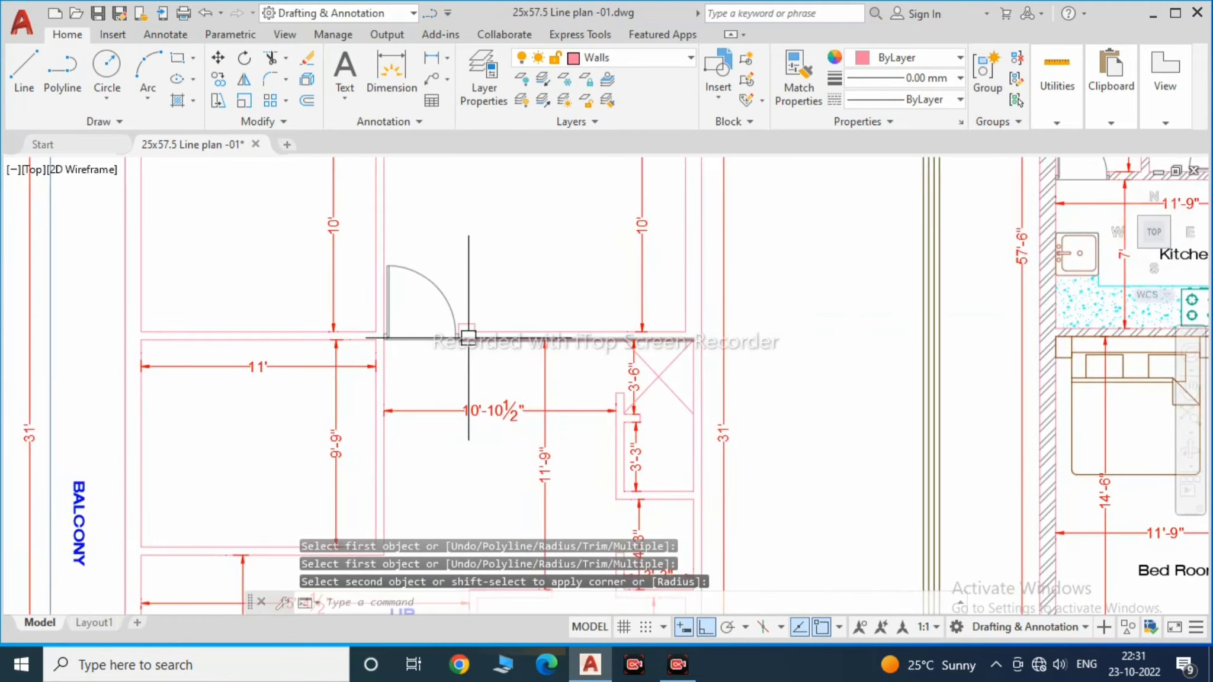
pyautogui.press('Escape')
pyautogui.scroll(2, 463, 352)
pyautogui.scroll(-1, 468, 376)
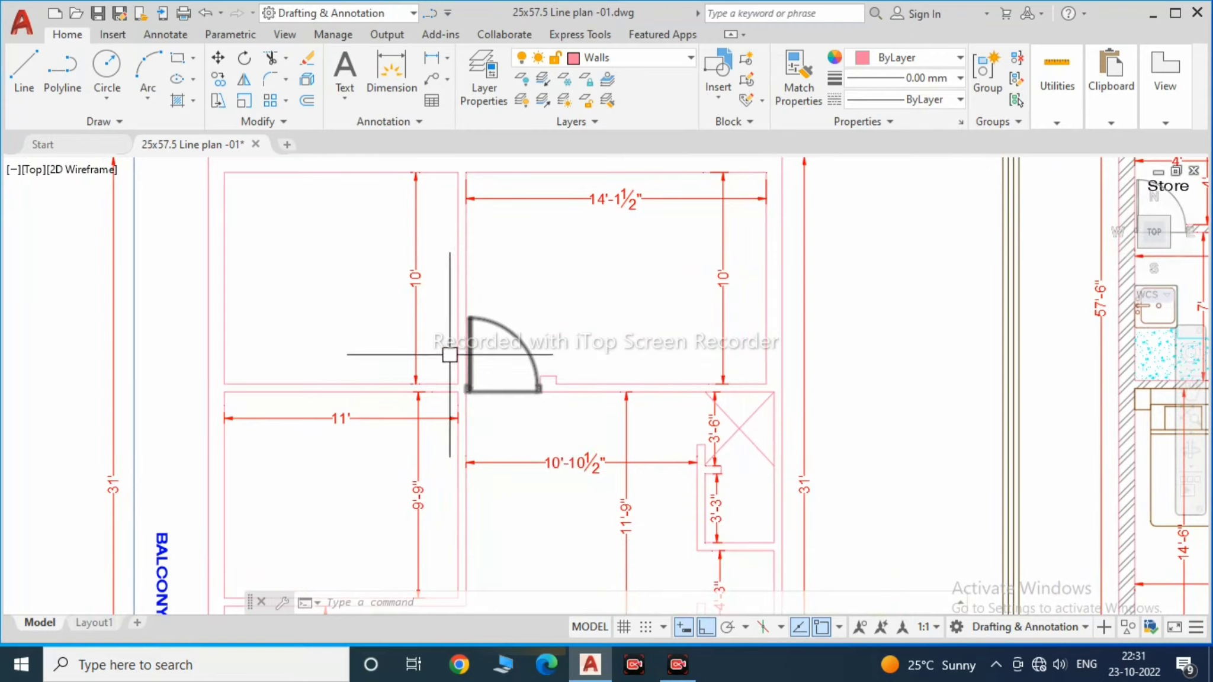
# Step: Mirror the door while keeping the original, then pan toward the shaft and small rooms
pyautogui.click(449, 355)
pyautogui.press('Return')
pyautogui.moveTo(579, 344); pyautogui.dragTo(269, 379, button='middle')
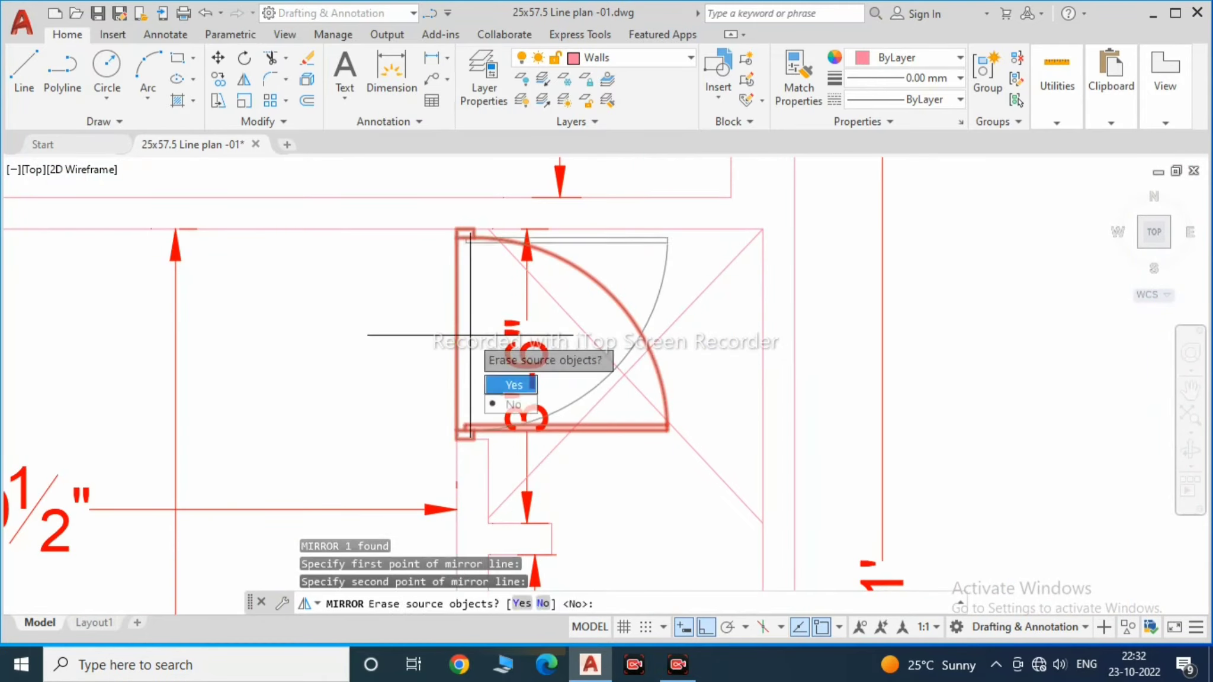
pyautogui.scroll(-2, 603, 316)
pyautogui.moveTo(605, 469); pyautogui.dragTo(451, 345, button='middle')
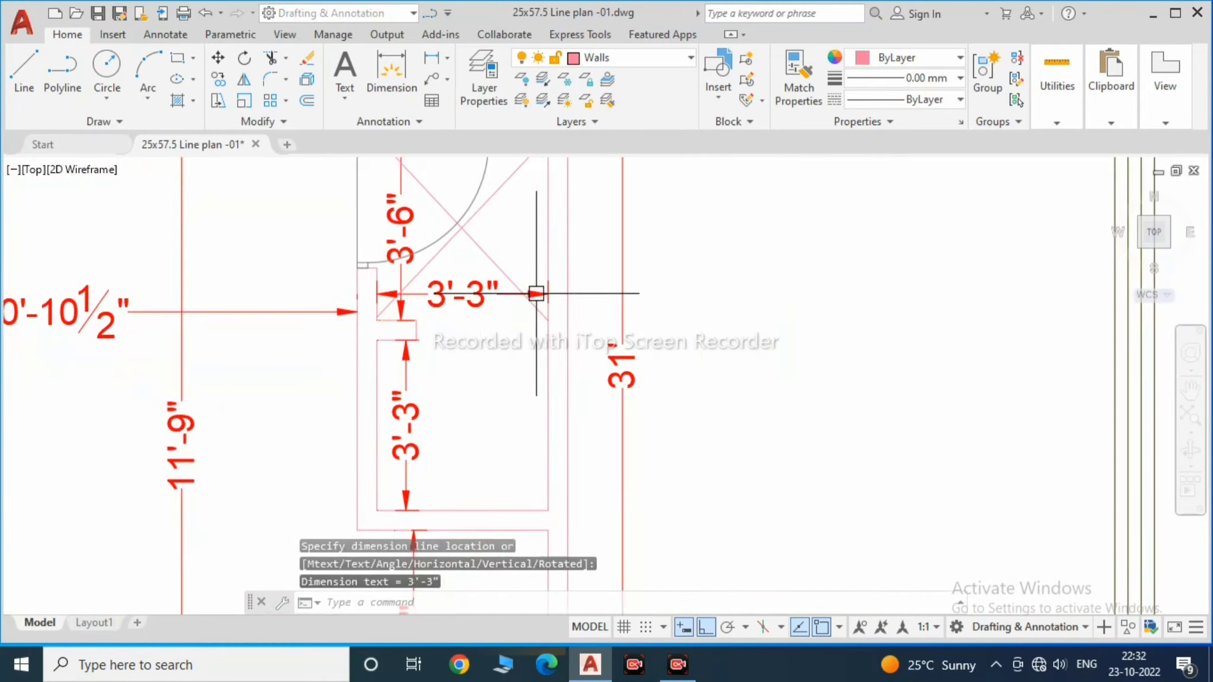
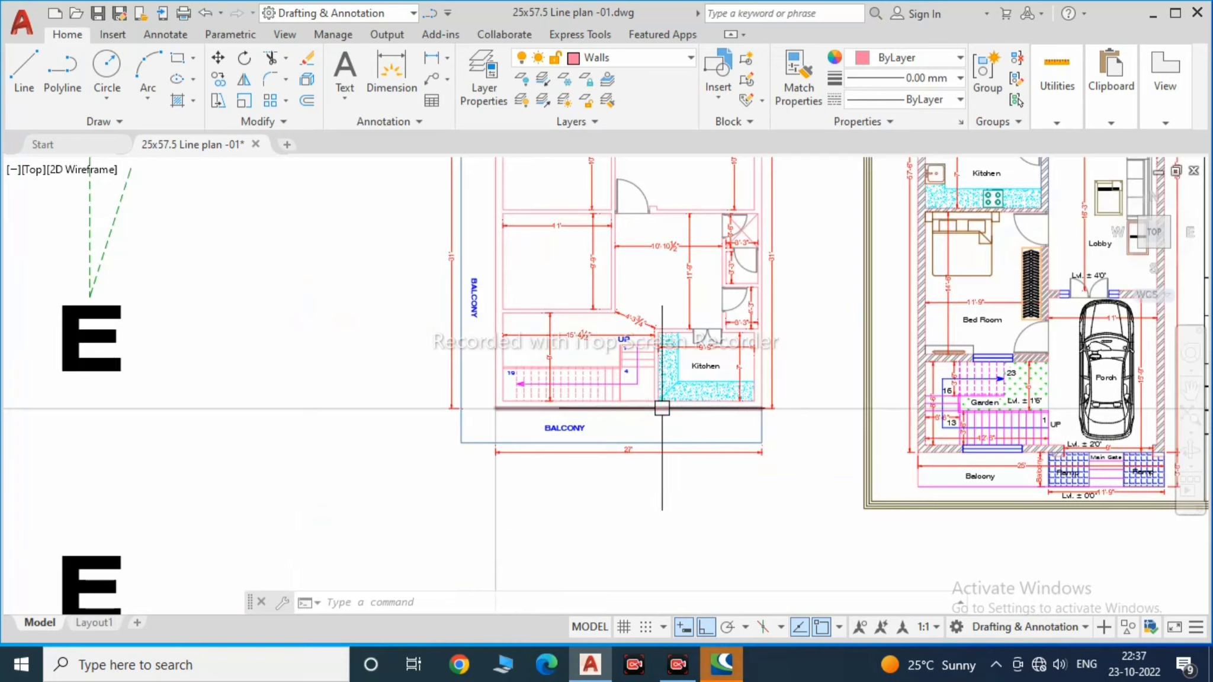
# Step: Pan and zoom across the first-floor plan to bring the kitchen counter into view
pyautogui.scroll(2, 662, 408)
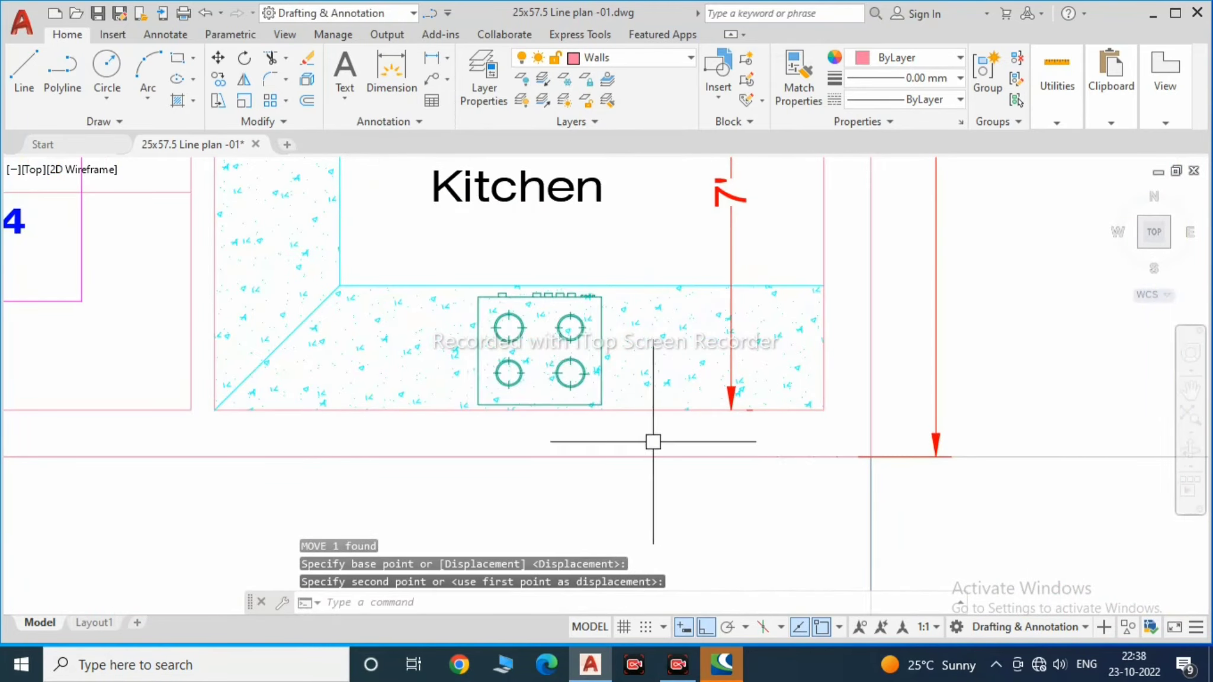
pyautogui.moveTo(654, 441); pyautogui.dragTo(830, 613, button='middle')
pyautogui.scroll(-3, 601, 298)
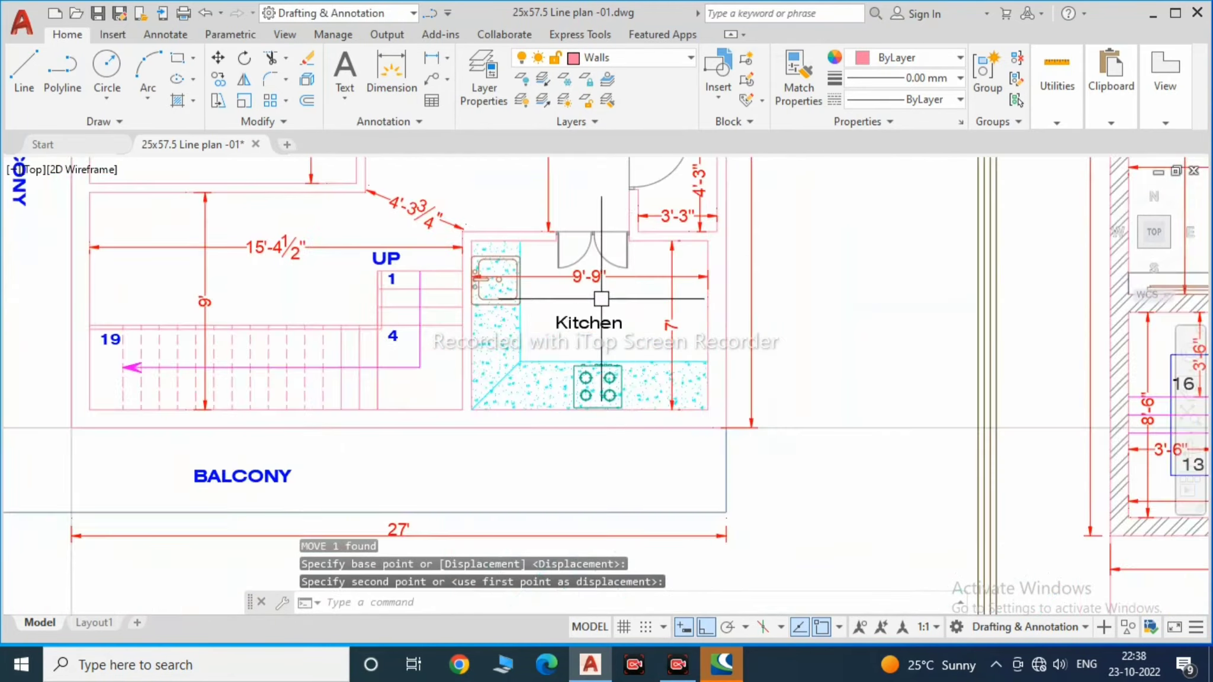
pyautogui.scroll(-2, 555, 290)
pyautogui.scroll(-2, 615, 335)
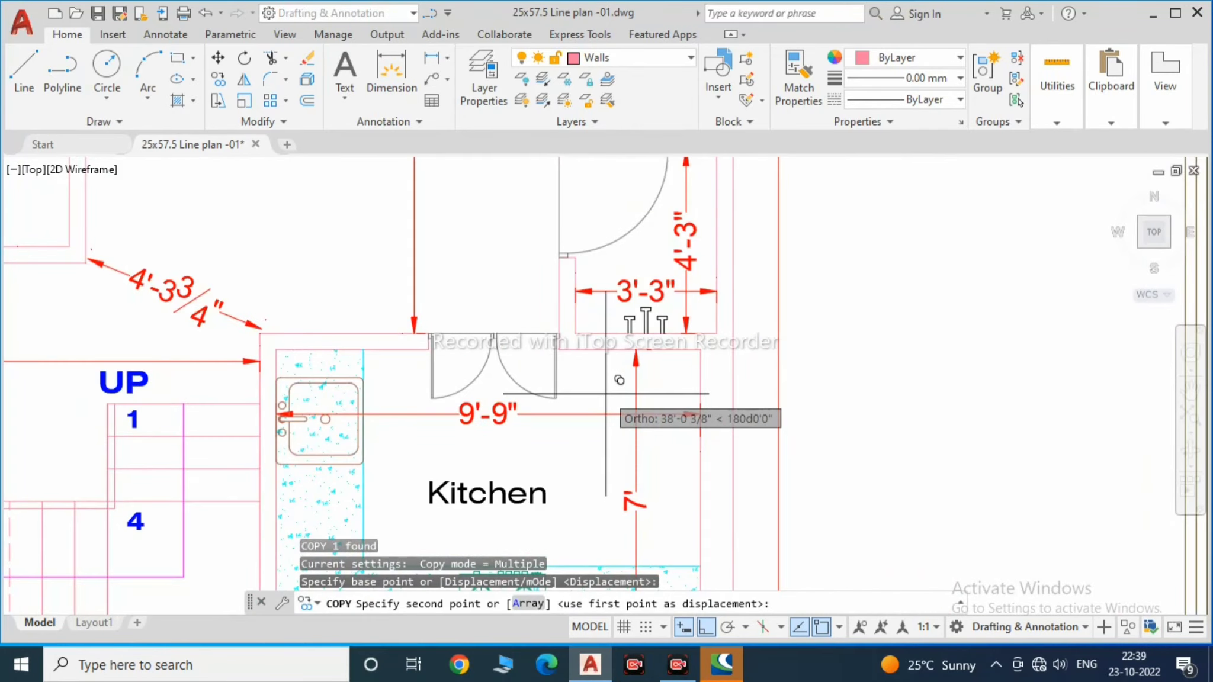
pyautogui.moveTo(633, 223); pyautogui.dragTo(600, 335, button='middle')
# Step: End the leftover copy command and zoom back to the bathroom area
pyautogui.scroll(-5, 591, 363)
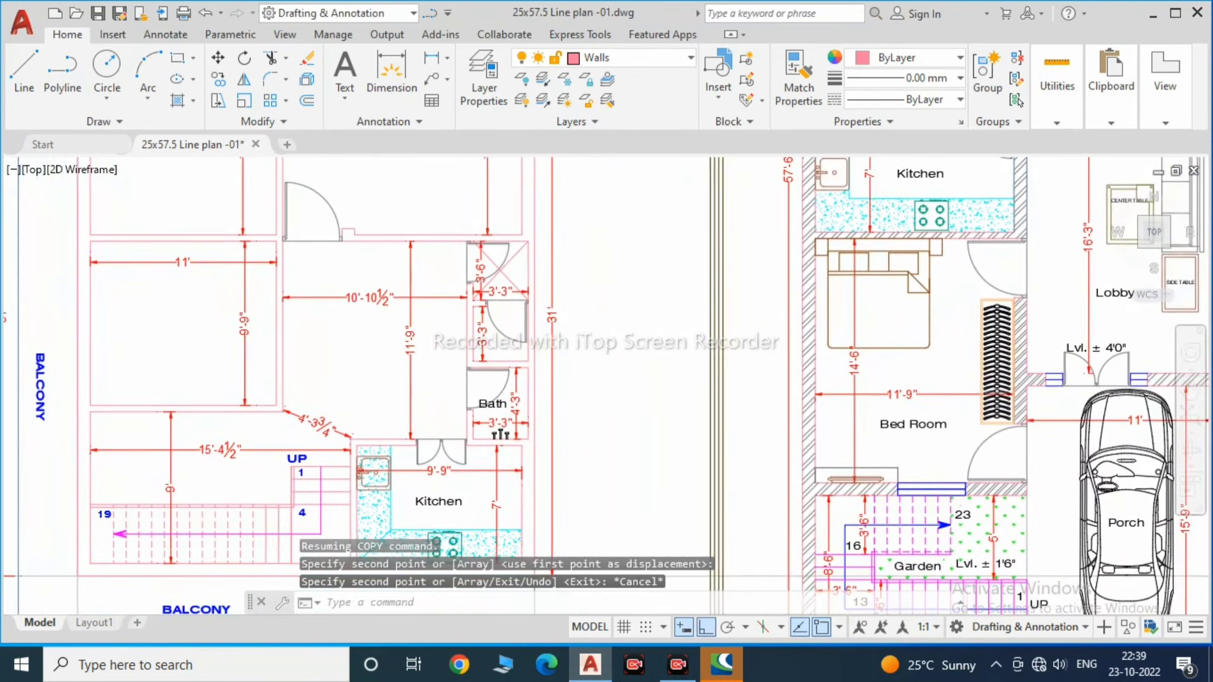
pyautogui.scroll(-5, 568, 385)
pyautogui.press('Escape')
pyautogui.scroll(2, 550, 407)
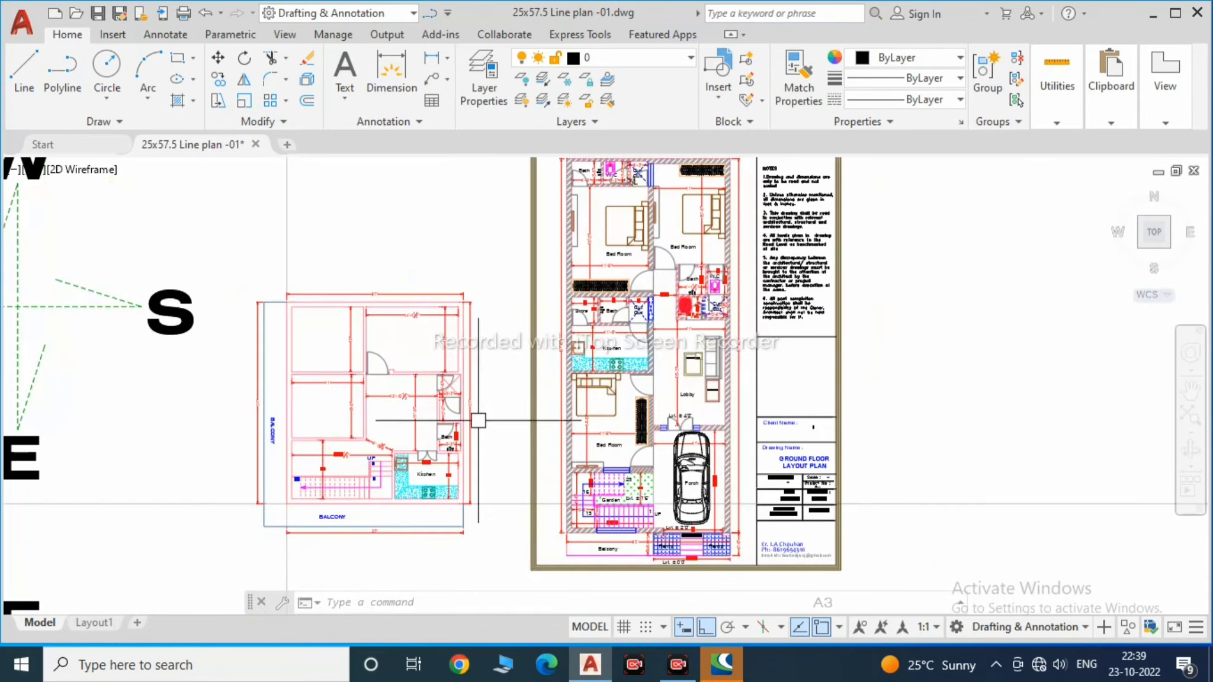
pyautogui.scroll(2, 477, 420)
pyautogui.scroll(-2, 652, 385)
pyautogui.scroll(2, 540, 476)
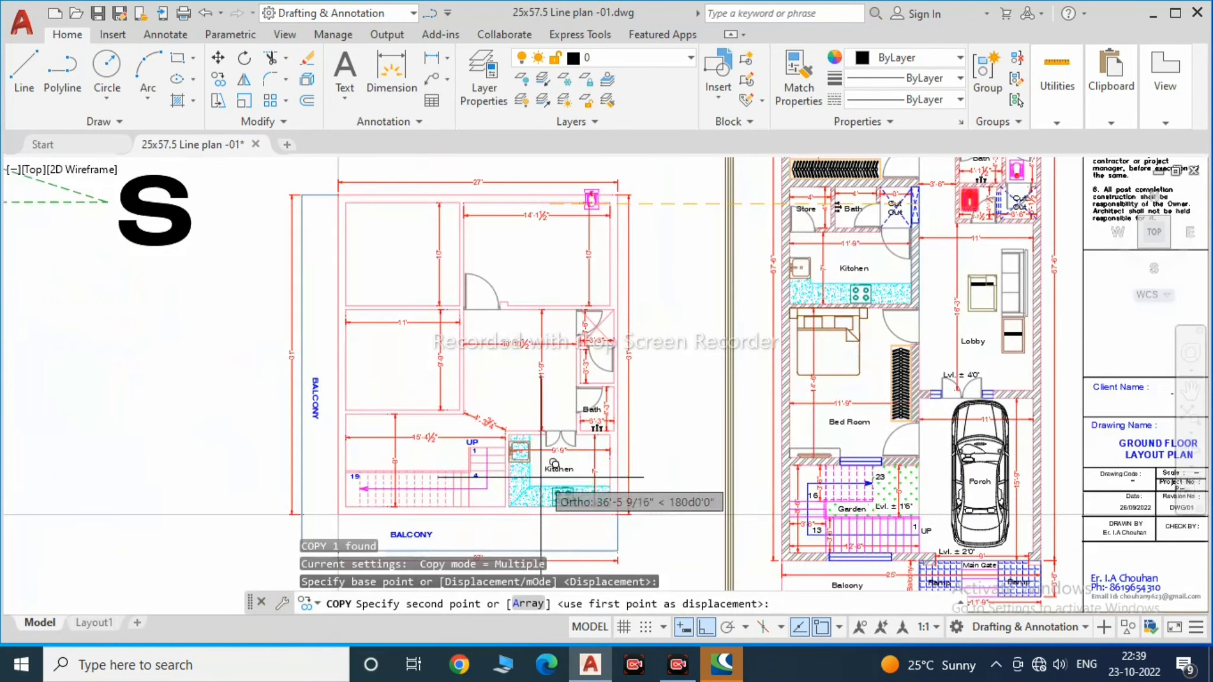
pyautogui.press('Escape')
pyautogui.scroll(5, 610, 509)
pyautogui.scroll(-2, 683, 436)
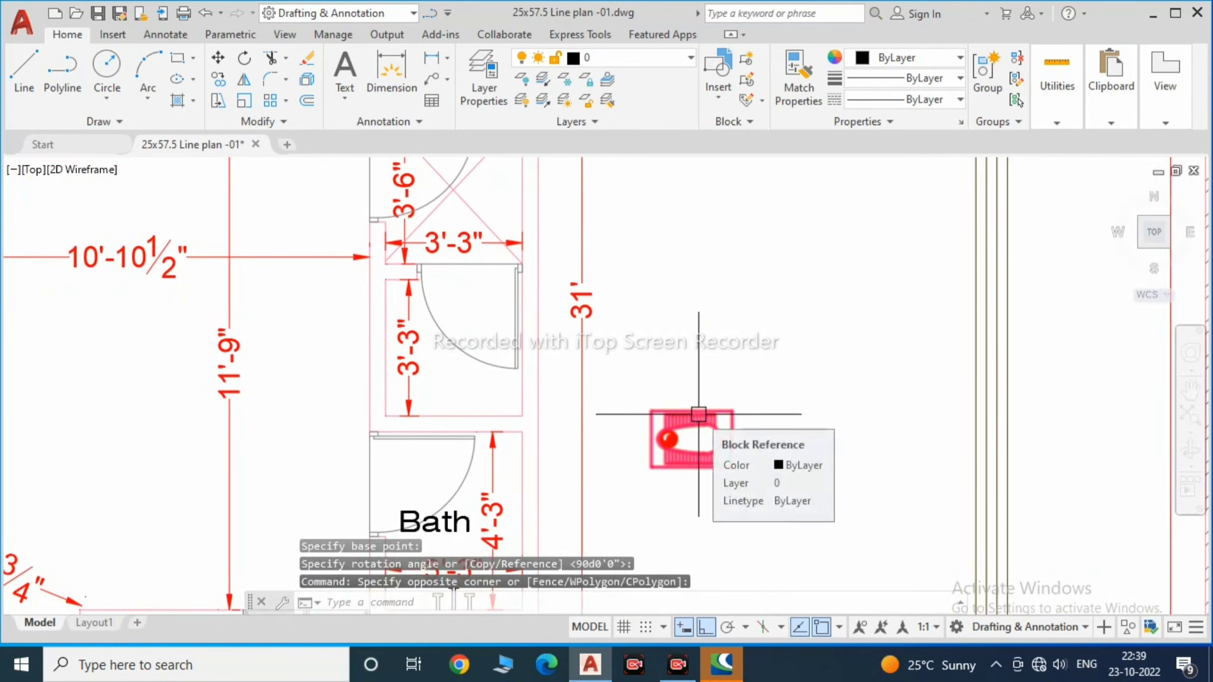
# Step: Remove the stray dimension beside the first-floor W.C
pyautogui.write('m')
pyautogui.press('Return')
pyautogui.click(663, 429)
pyautogui.scroll(3, 551, 388)
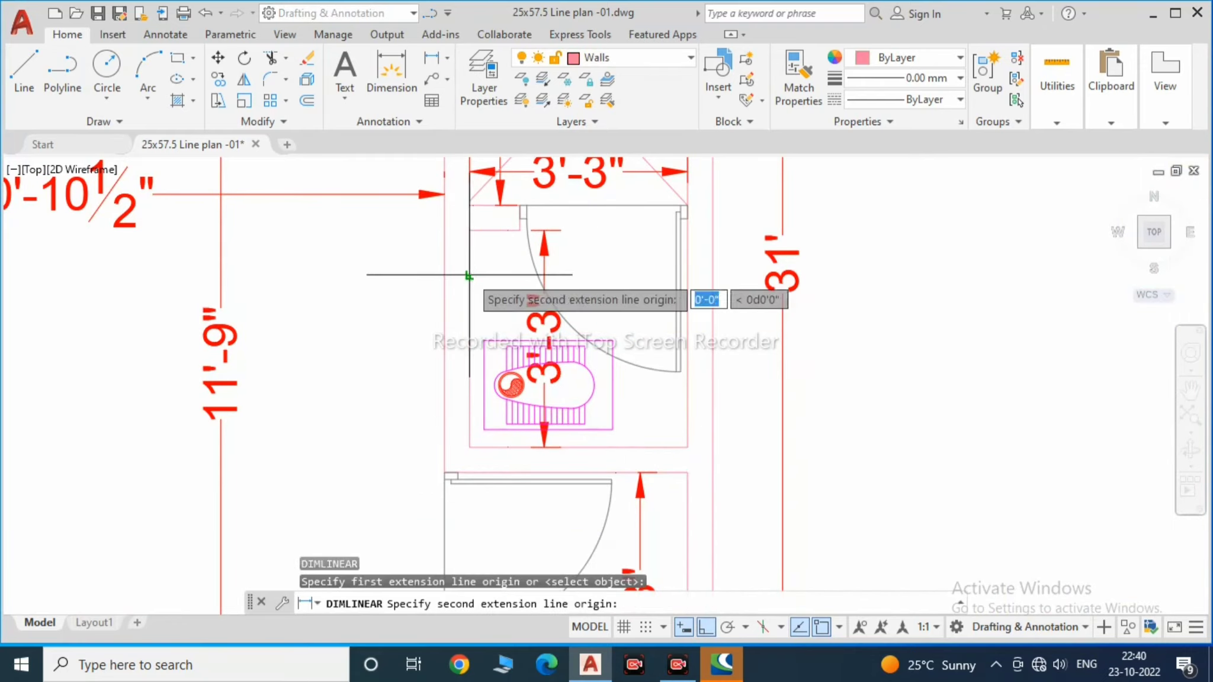
pyautogui.press('Return')
pyautogui.scroll(-5, 798, 279)
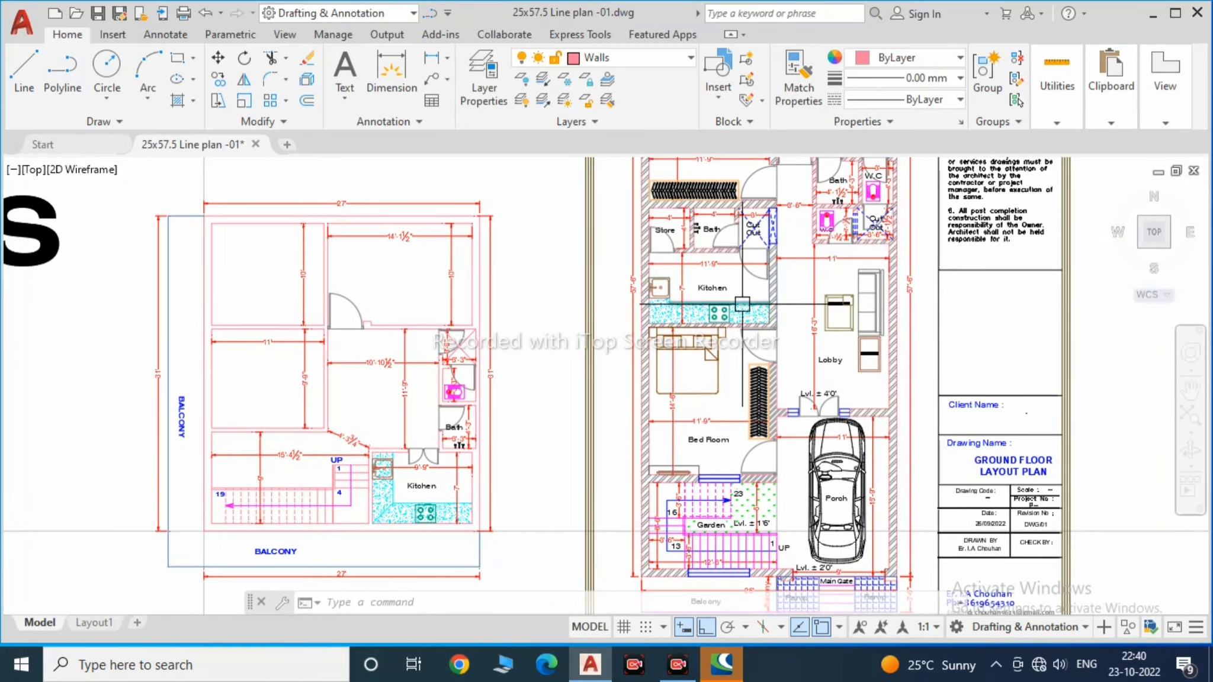
pyautogui.scroll(5, 742, 305)
# Step: Copy the toilet from the ground-floor W.C into the first-floor bathroom
pyautogui.click(770, 308)
pyautogui.write('co')
pyautogui.press('Return')
pyautogui.click(788, 338)
pyautogui.scroll(-3, 586, 281)
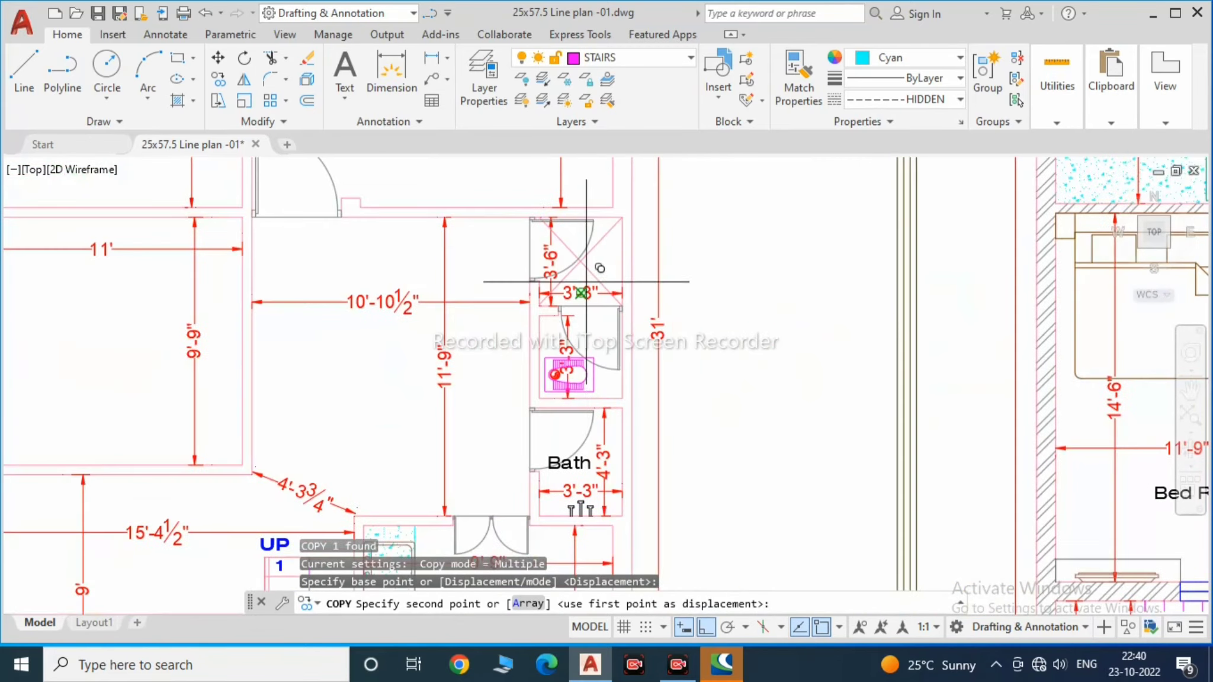
pyautogui.scroll(3, 586, 282)
pyautogui.click(597, 346)
pyautogui.press('Escape')
pyautogui.scroll(-2, 483, 488)
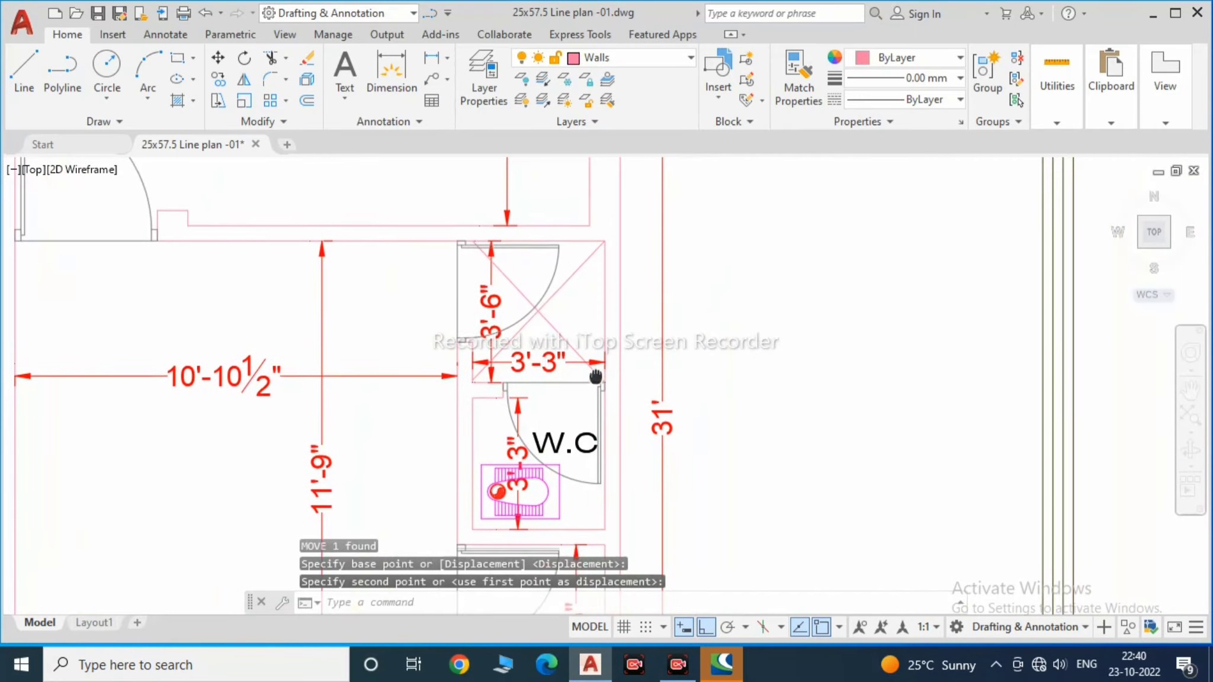
# Step: Try moving the Cut Out label, then cancel the move
pyautogui.click(673, 450)
pyautogui.scroll(-3, 673, 450)
pyautogui.scroll(3, 741, 381)
pyautogui.scroll(2, 741, 381)
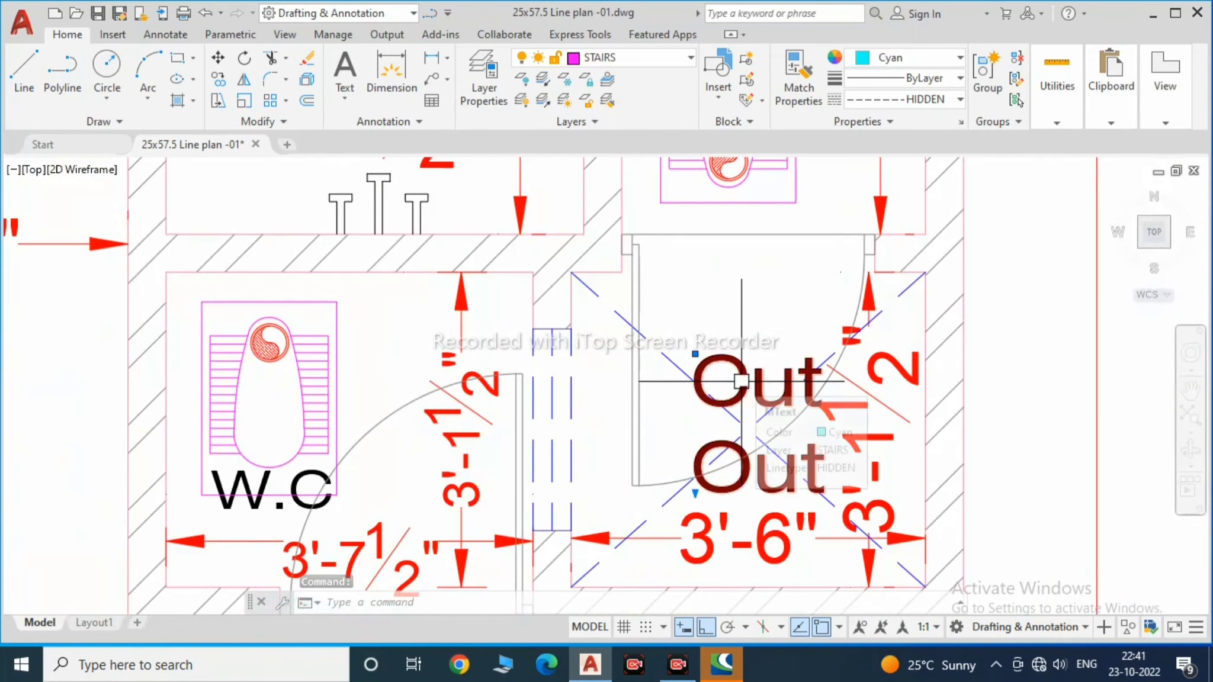
pyautogui.write('m')
pyautogui.press('Return')
pyautogui.click(740, 383)
pyautogui.scroll(-5, 652, 332)
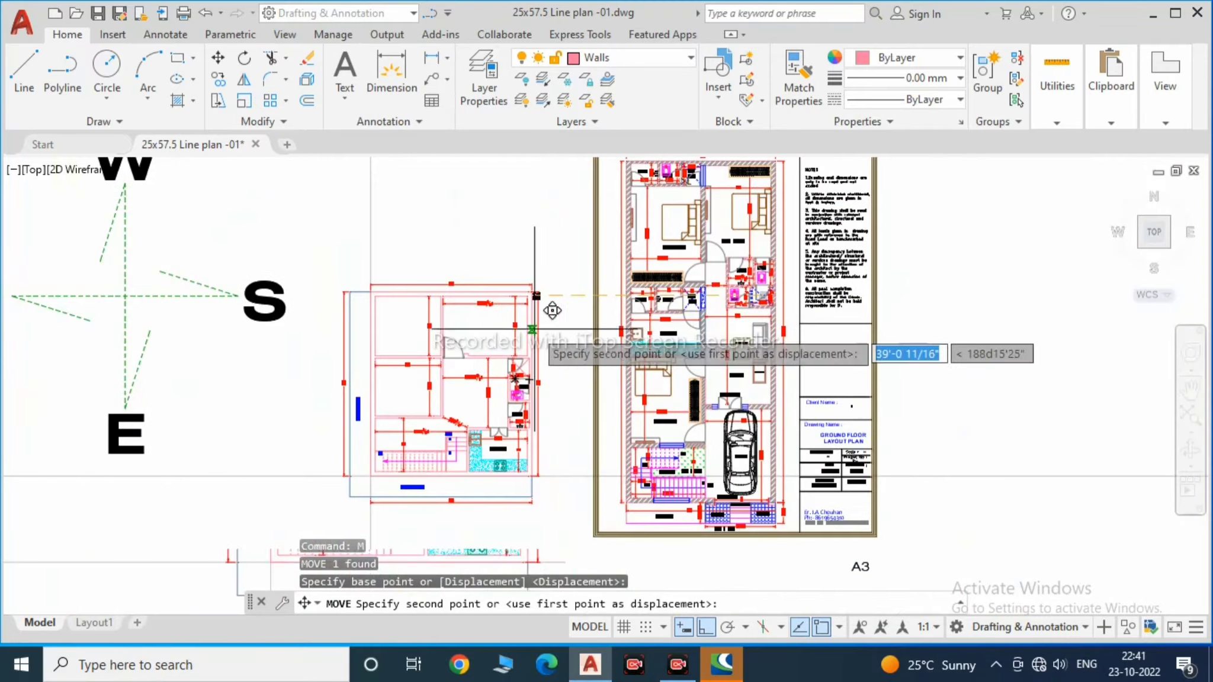
pyautogui.scroll(4, 515, 385)
pyautogui.press('Escape')
pyautogui.scroll(3, 717, 338)
# Step: Try MATCHPROP on a label, then cancel it
pyautogui.write('ma')
pyautogui.press('Return')
pyautogui.click(718, 339)
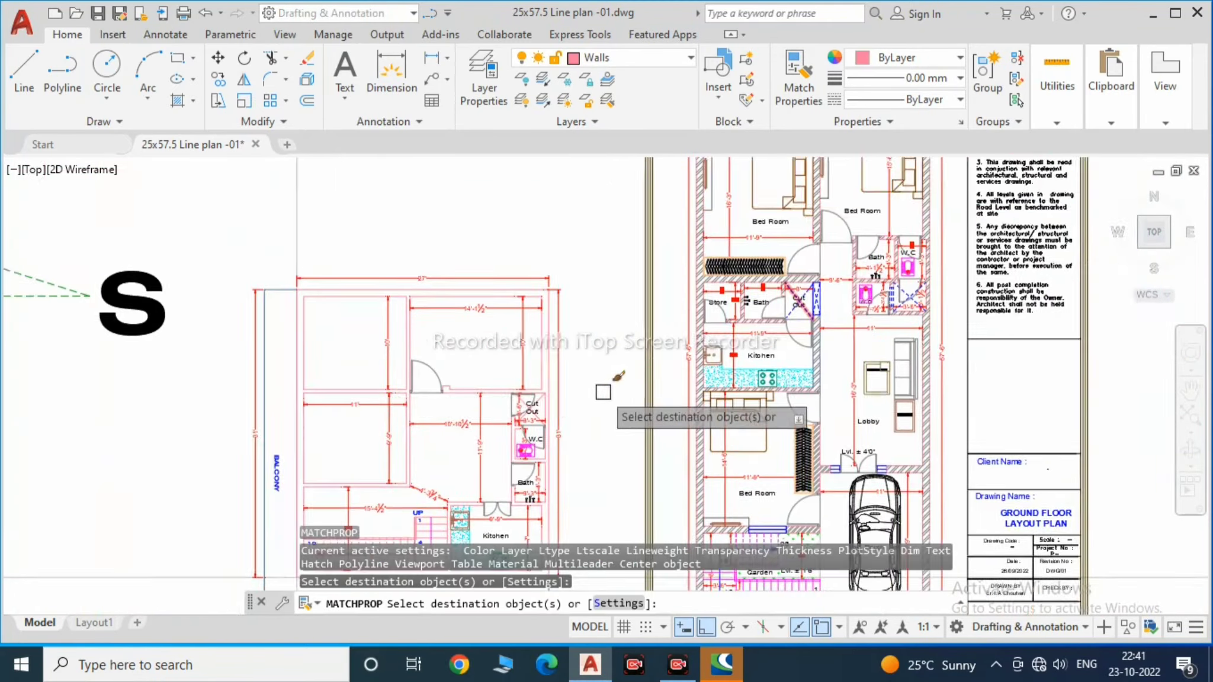
pyautogui.scroll(4, 607, 393)
pyautogui.press('Escape')
pyautogui.scroll(4, 651, 379)
pyautogui.scroll(-2, 637, 343)
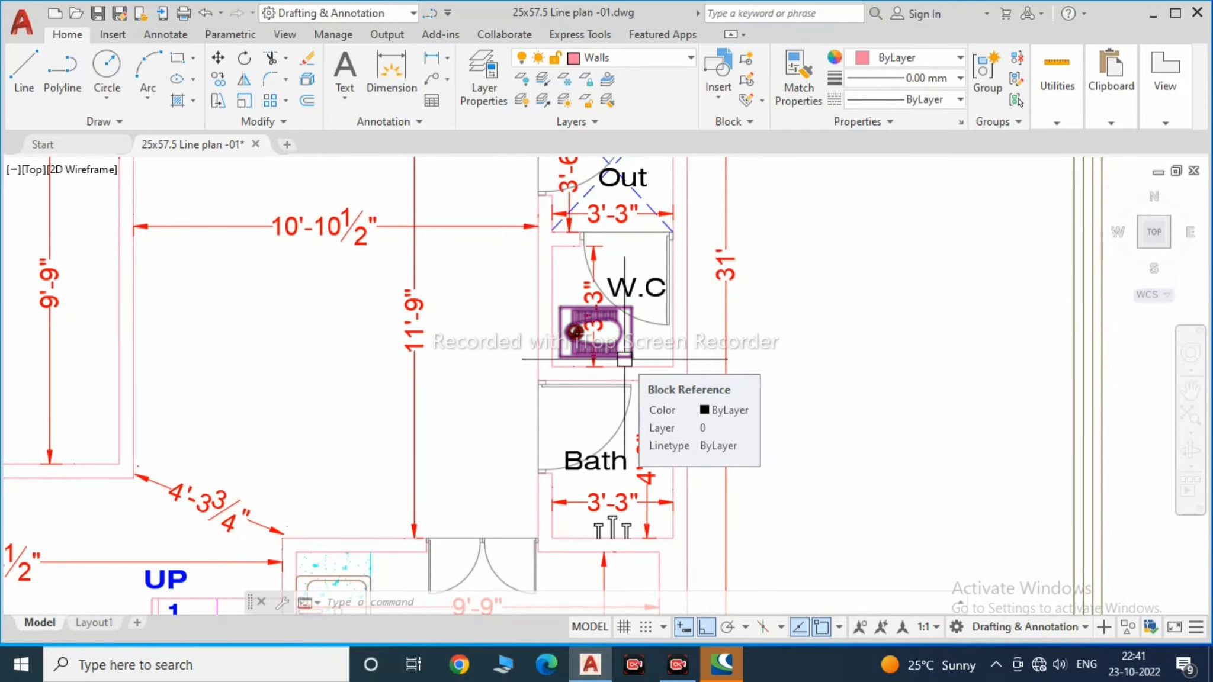
pyautogui.scroll(-2, 624, 358)
pyautogui.scroll(-2, 770, 331)
pyautogui.scroll(4, 877, 343)
# Step: Copy the Lobby label from the ground-floor plan into the central hall
pyautogui.click(877, 349)
pyautogui.scroll(2, 912, 307)
pyautogui.press('Escape')
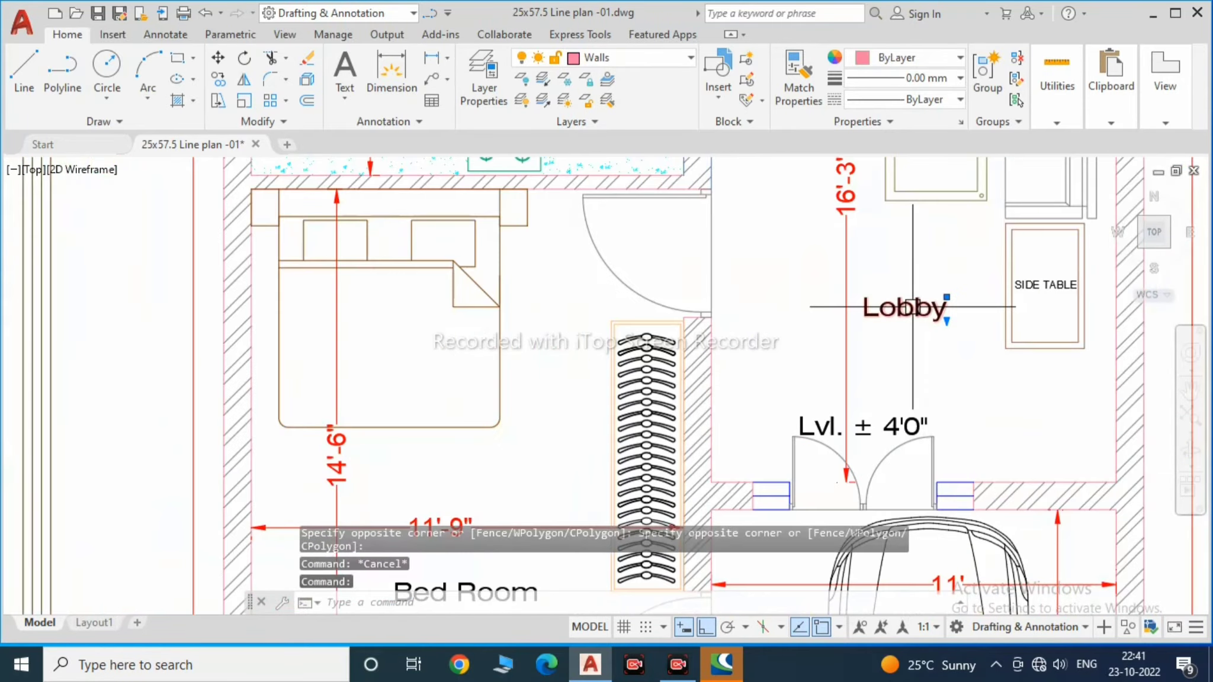
pyautogui.write('co')
pyautogui.press('Return')
pyautogui.click(912, 307)
pyautogui.scroll(-4, 912, 307)
pyautogui.scroll(4, 603, 308)
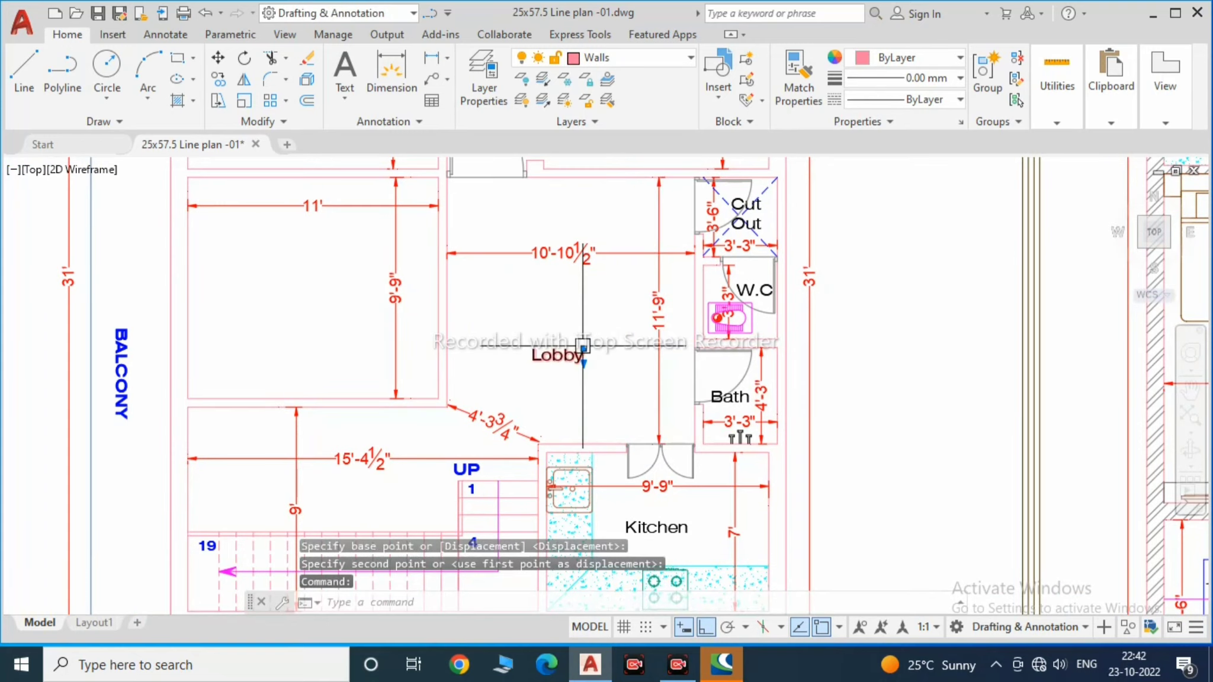
# Step: Select the 11'-9" dimension near the kitchen
pyautogui.write('n')
pyautogui.press('Return')
pyautogui.press('Escape')
pyautogui.click(659, 404)
pyautogui.click(647, 404)
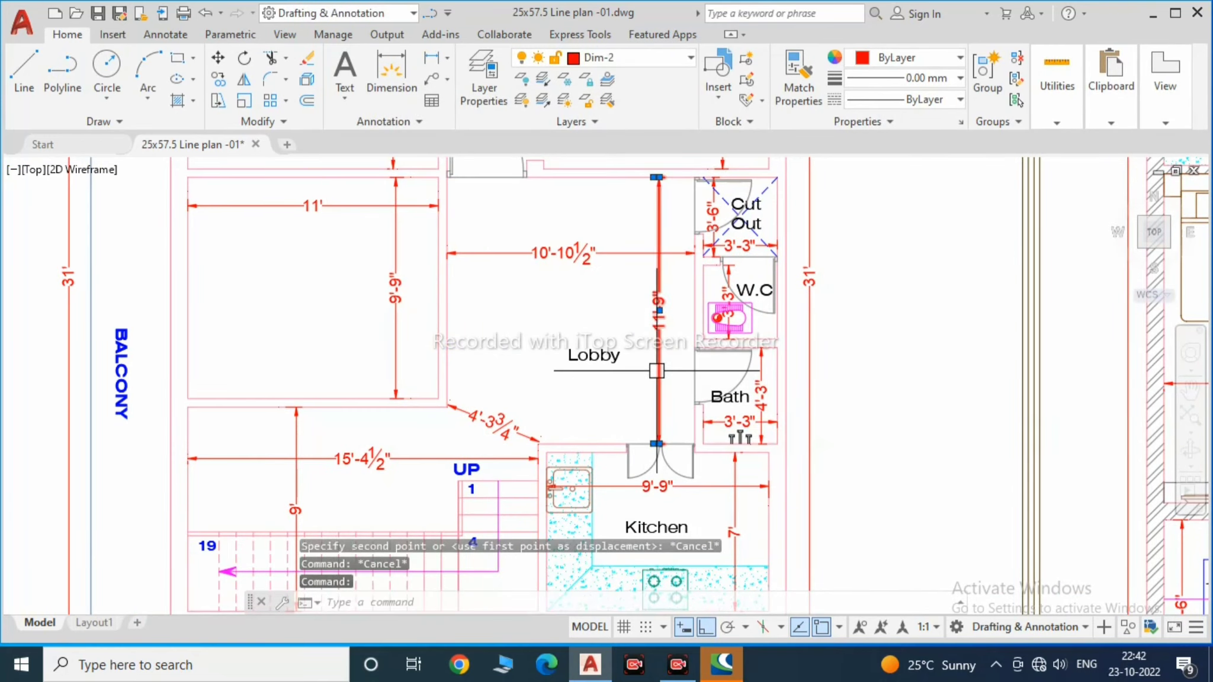
pyautogui.scroll(5, 650, 203)
pyautogui.scroll(-4, 660, 285)
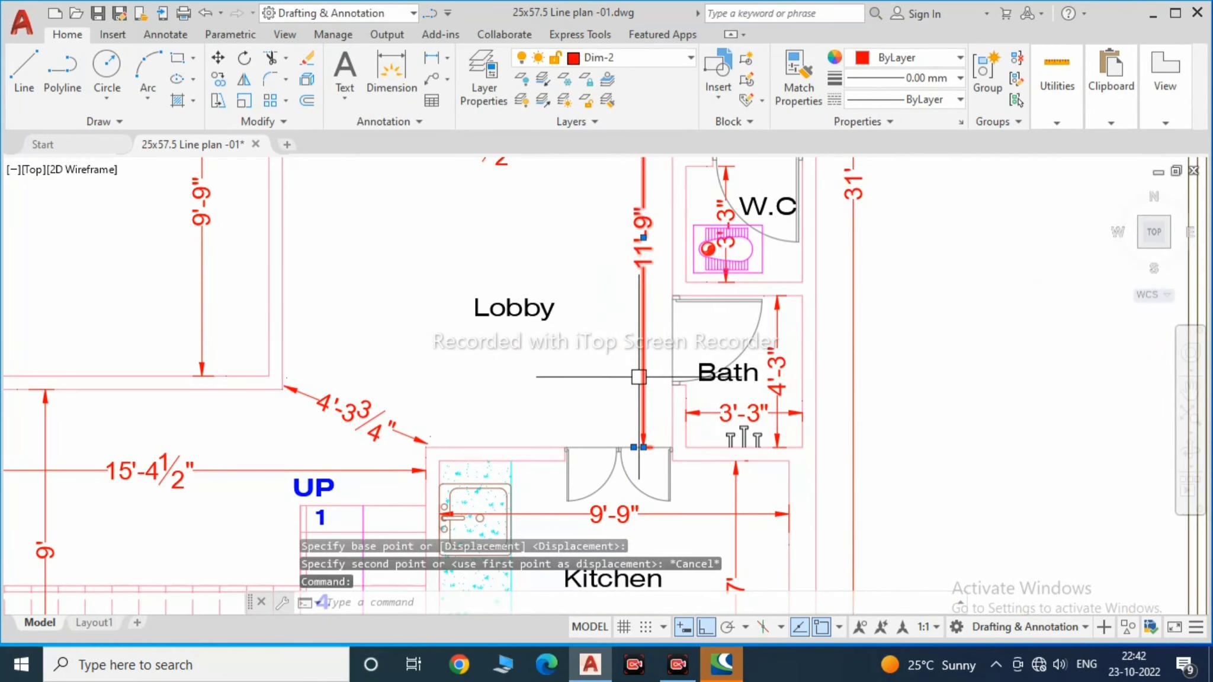
pyautogui.scroll(-2, 638, 376)
# Step: Move the selected dimension and enter a 2' offset distance
pyautogui.write('m')
pyautogui.press('Return')
pyautogui.click(650, 351)
pyautogui.scroll(-4, 650, 352)
pyautogui.scroll(5, 678, 332)
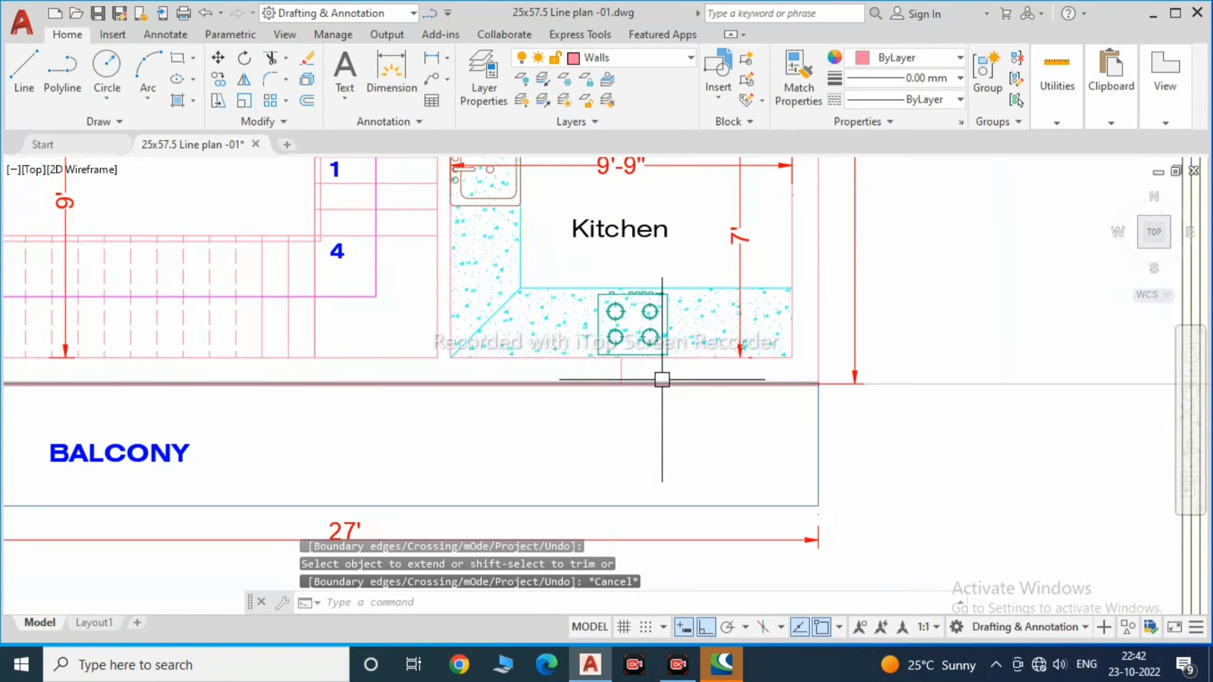
pyautogui.write('2\'-0"')
pyautogui.press('Return')
pyautogui.scroll(2, 650, 384)
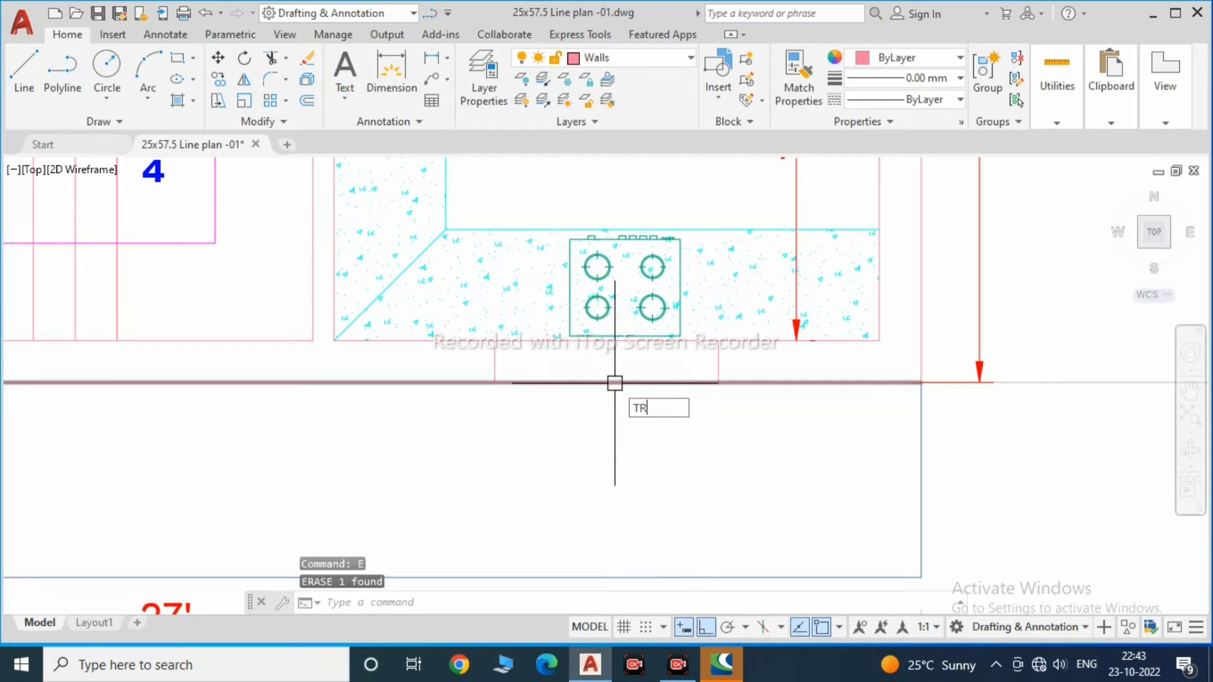
# Step: Start the window rectangle at the kitchen wall, then cancel it
pyautogui.write('c')
pyautogui.press('Return')
pyautogui.click(495, 340)
pyautogui.scroll(2, 719, 370)
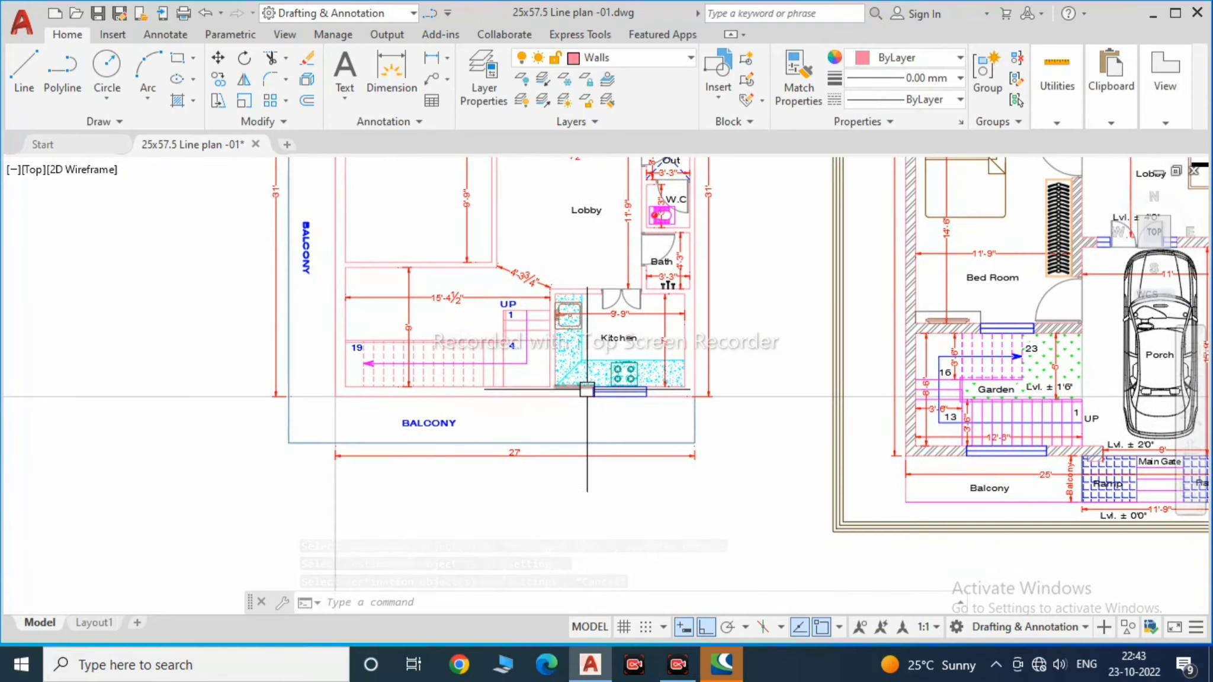
pyautogui.scroll(3, 448, 410)
pyautogui.press('Escape')
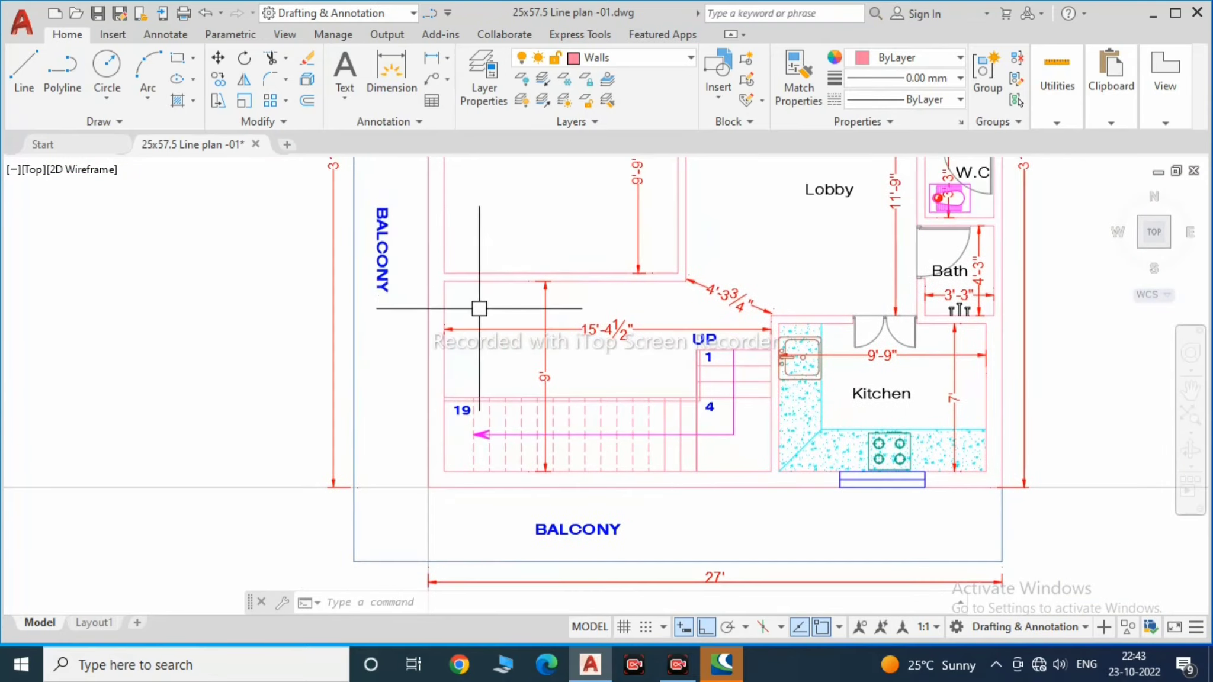
# Step: Zoom out to show the lobby, W.C, bath and the whole first-floor plan
pyautogui.scroll(2, 521, 284)
pyautogui.scroll(2, 575, 319)
pyautogui.scroll(-2, 622, 344)
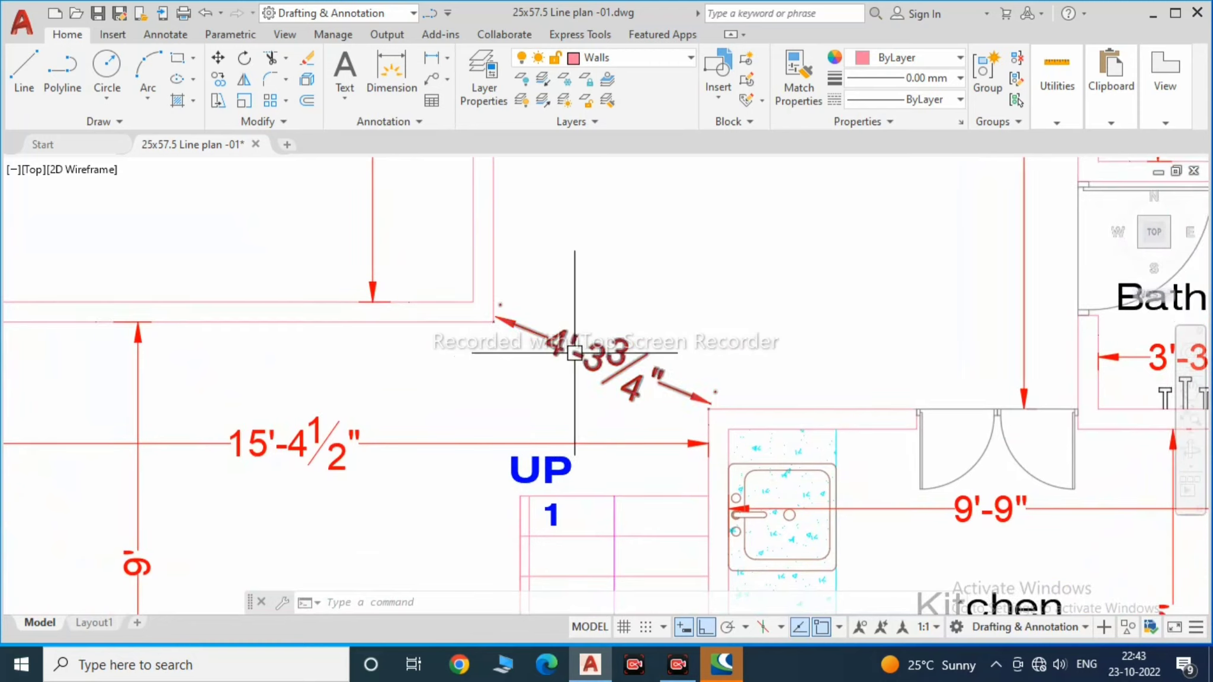
pyautogui.scroll(-2, 563, 243)
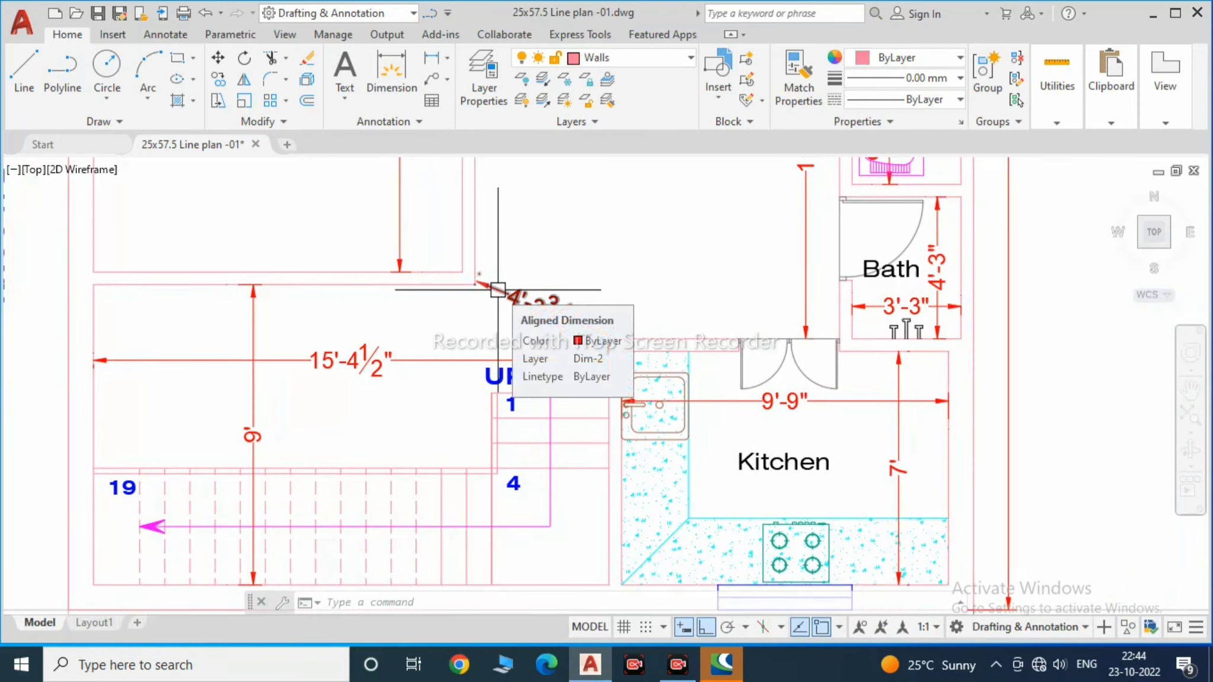
pyautogui.moveTo(497, 290); pyautogui.dragTo(314, 201, button='middle')
pyautogui.scroll(-2, 735, 391)
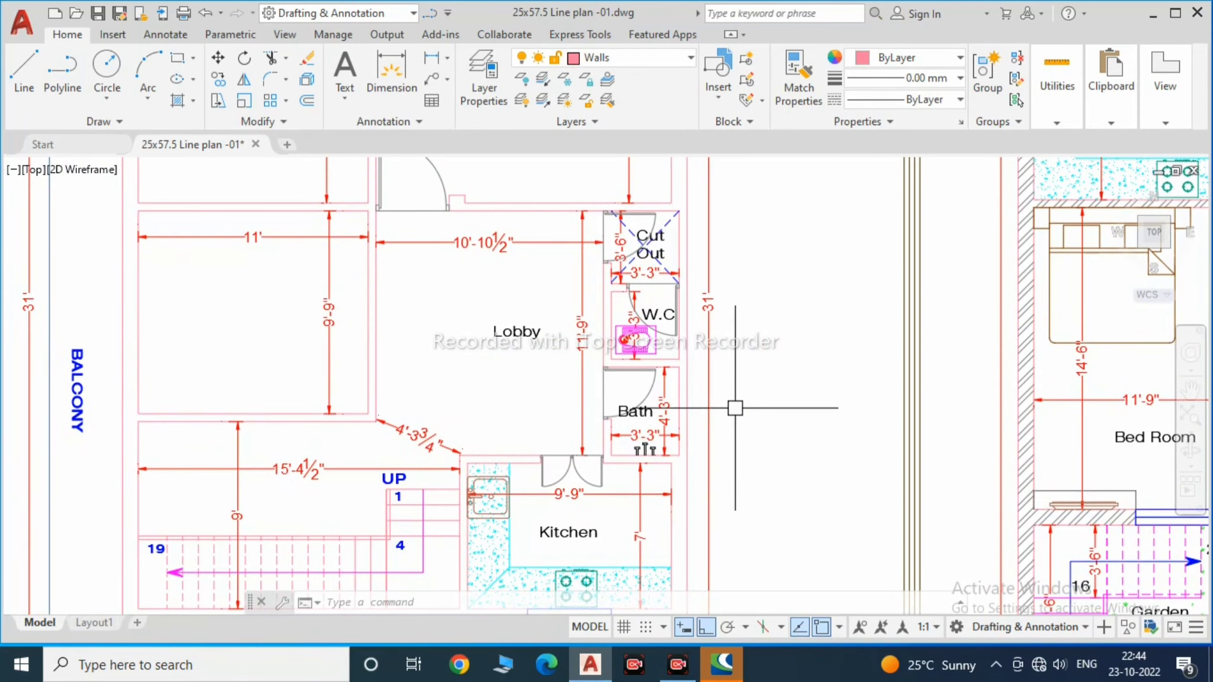
pyautogui.moveTo(653, 316)
pyautogui.mouseDown(button='middle')
pyautogui.moveTo(677, 215)
pyautogui.moveTo(1002, 188)
pyautogui.mouseUp(button='middle')
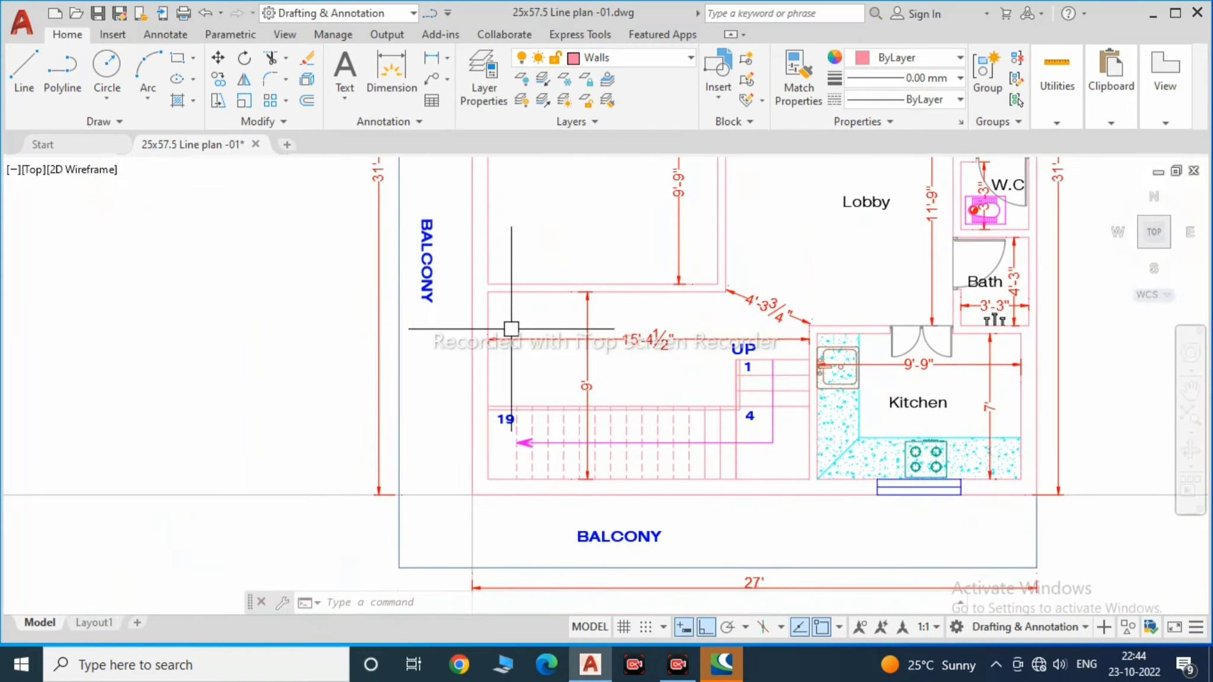
pyautogui.scroll(-2, 524, 420)
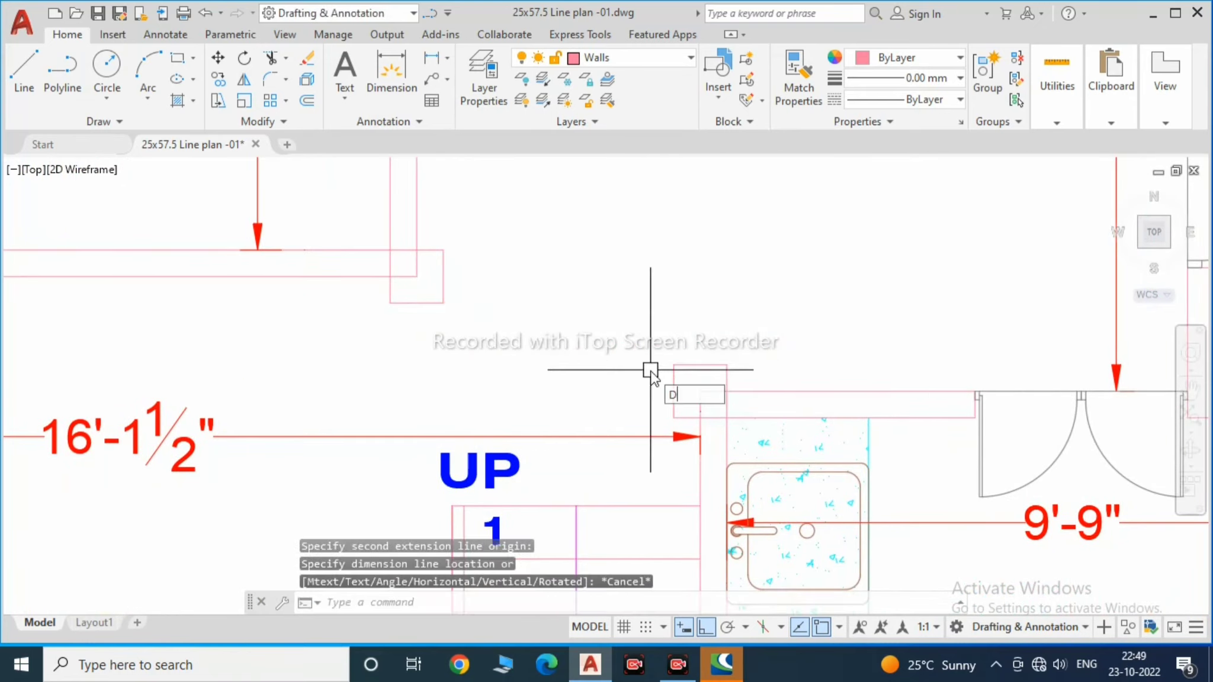
# Step: Copy the kitchen door block, window-selecting the door
pyautogui.scroll(-3, 442, 316)
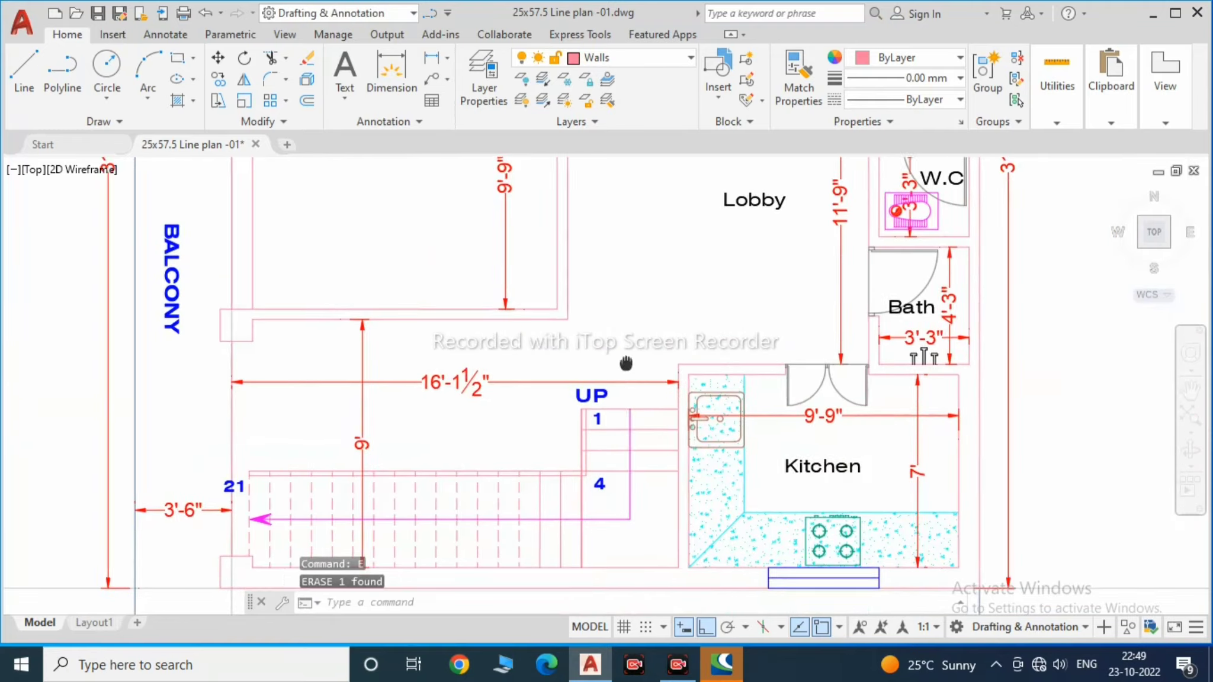
pyautogui.moveTo(625, 360); pyautogui.dragTo(586, 339, button='middle')
pyautogui.scroll(3, 737, 309)
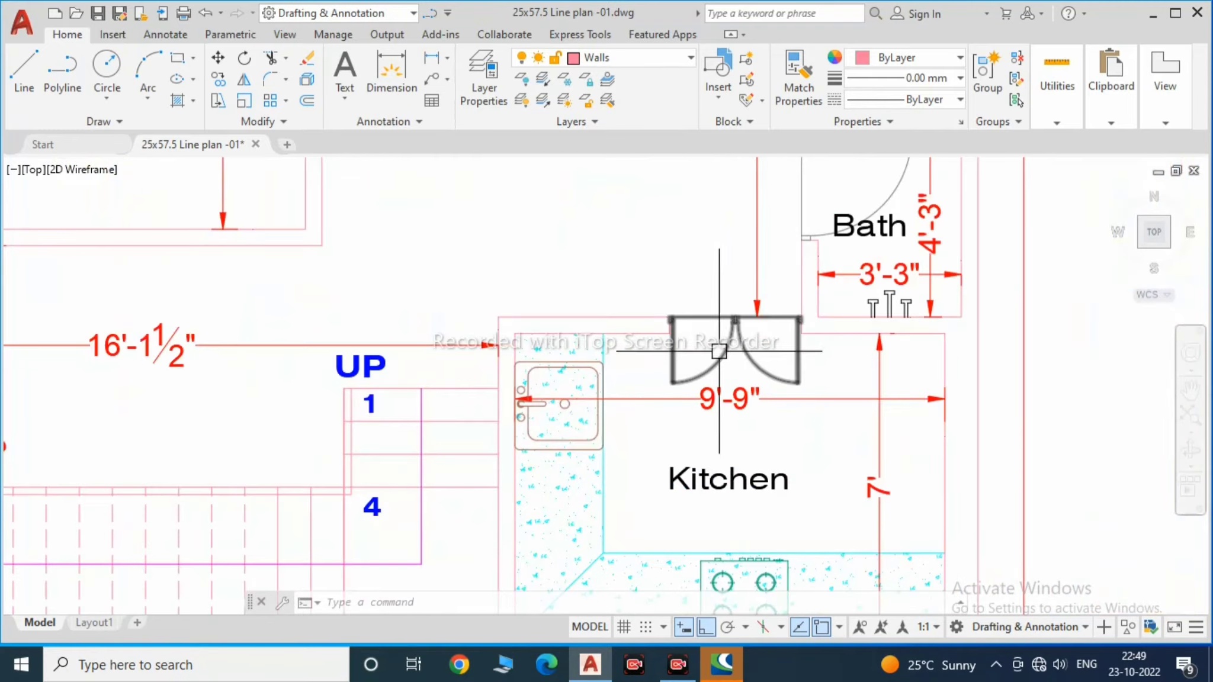
pyautogui.click(736, 352)
pyautogui.write('co')
pyautogui.press('Return')
pyautogui.click(760, 254)
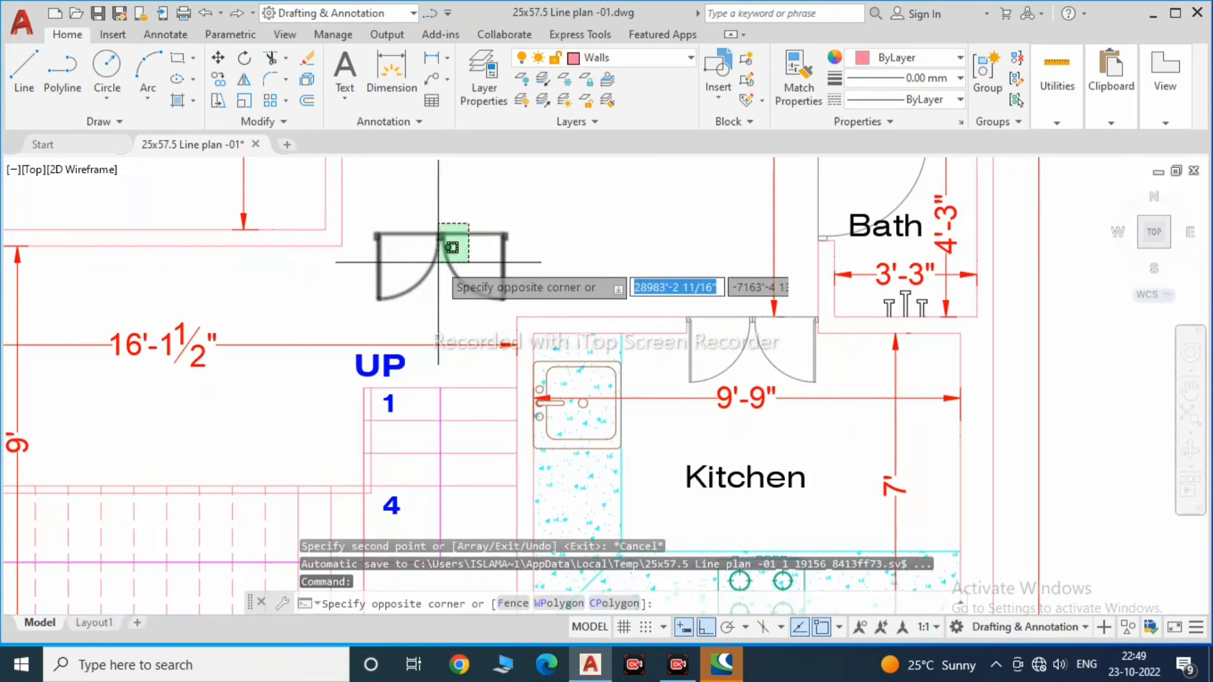
pyautogui.click(527, 292)
# Step: Move the copied door next to the stair-side opening
pyautogui.write('m')
pyautogui.press('Return')
pyautogui.scroll(5, 441, 215)
pyautogui.click(441, 215)
pyautogui.scroll(-5, 441, 215)
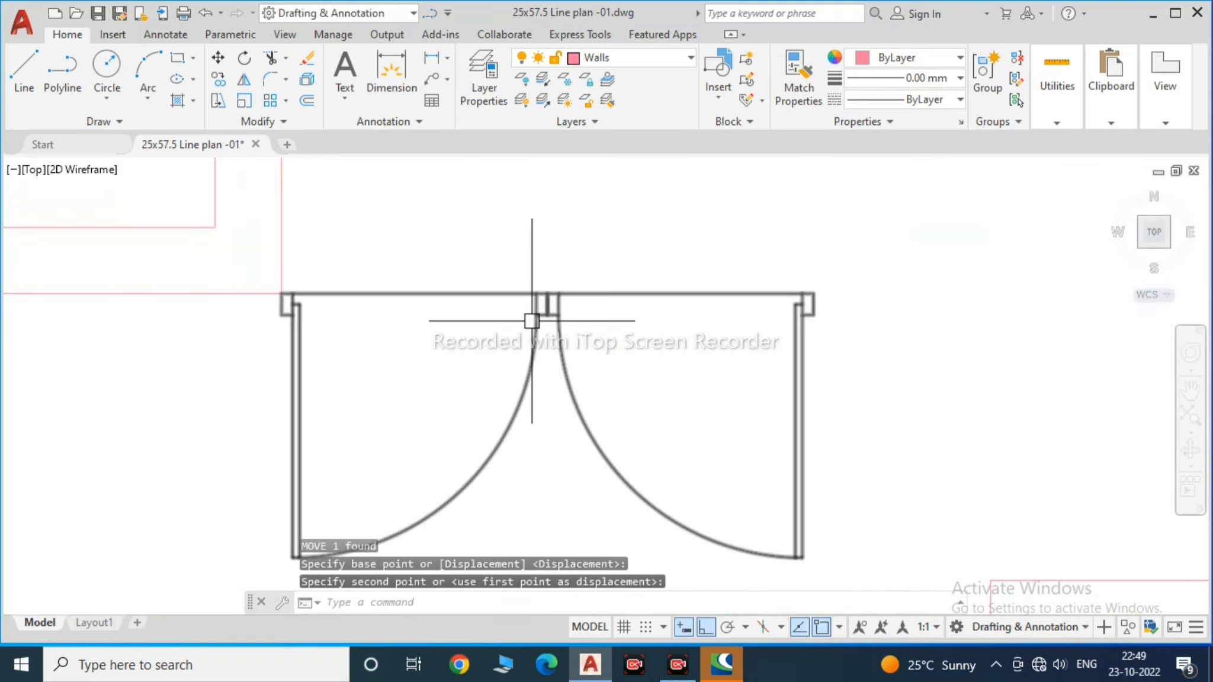
pyautogui.click(471, 320)
# Step: Scale the door by reference length to match the opening beside the stairs
pyautogui.write('c')
pyautogui.press('Return')
pyautogui.scroll(5, 531, 355)
pyautogui.click(487, 355)
pyautogui.press('r')
pyautogui.press('Return')
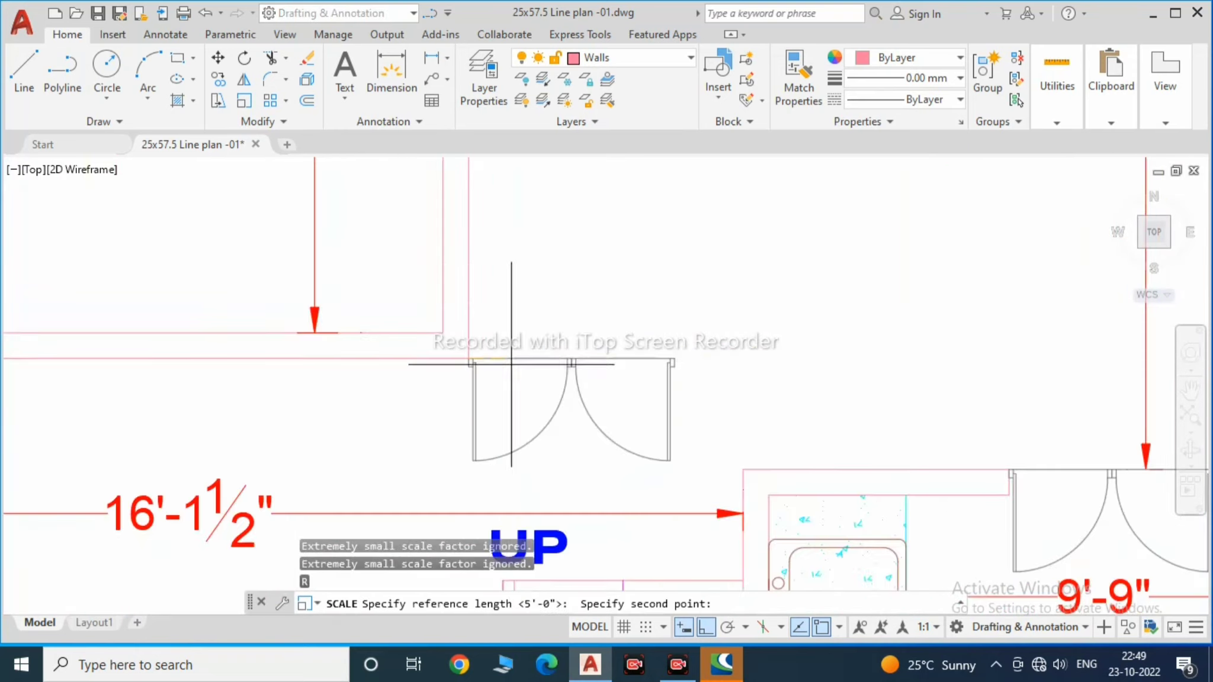
pyautogui.click(704, 371)
pyautogui.moveTo(795, 364); pyautogui.dragTo(828, 352, button='middle')
pyautogui.write("4'3.5")
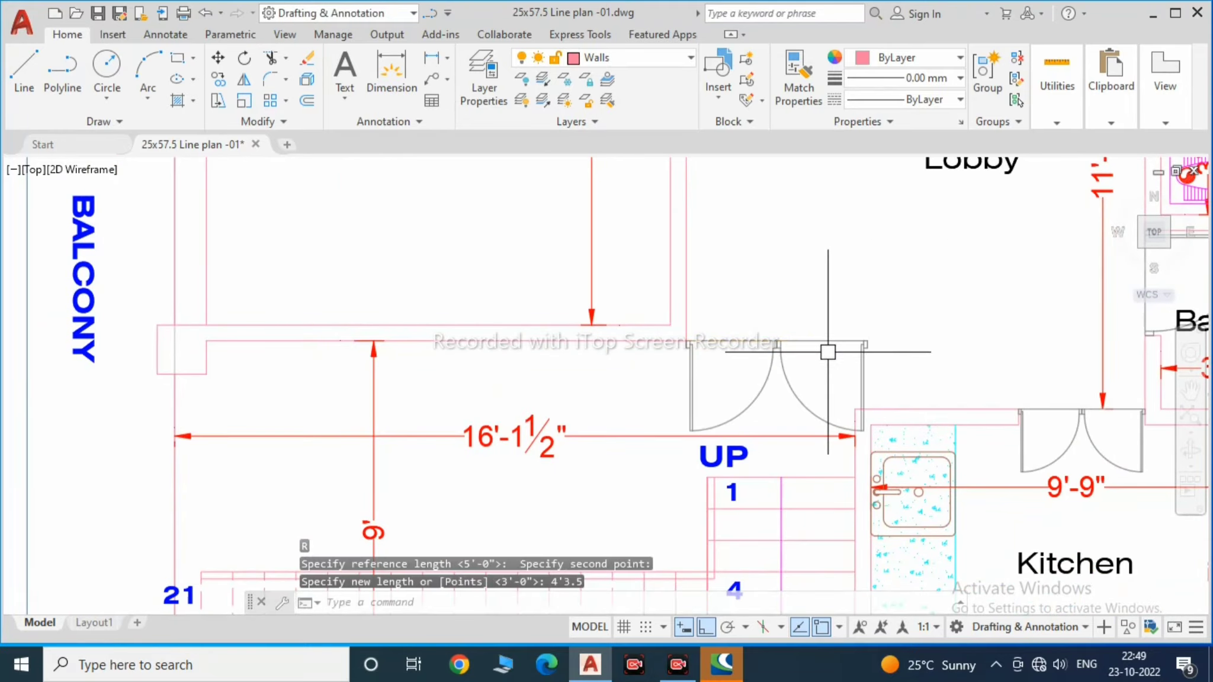
pyautogui.press('Return')
# Step: Rotate the door so it sits at an angle in the opening
pyautogui.write('ro')
pyautogui.press('Return')
pyautogui.scroll(3, 699, 325)
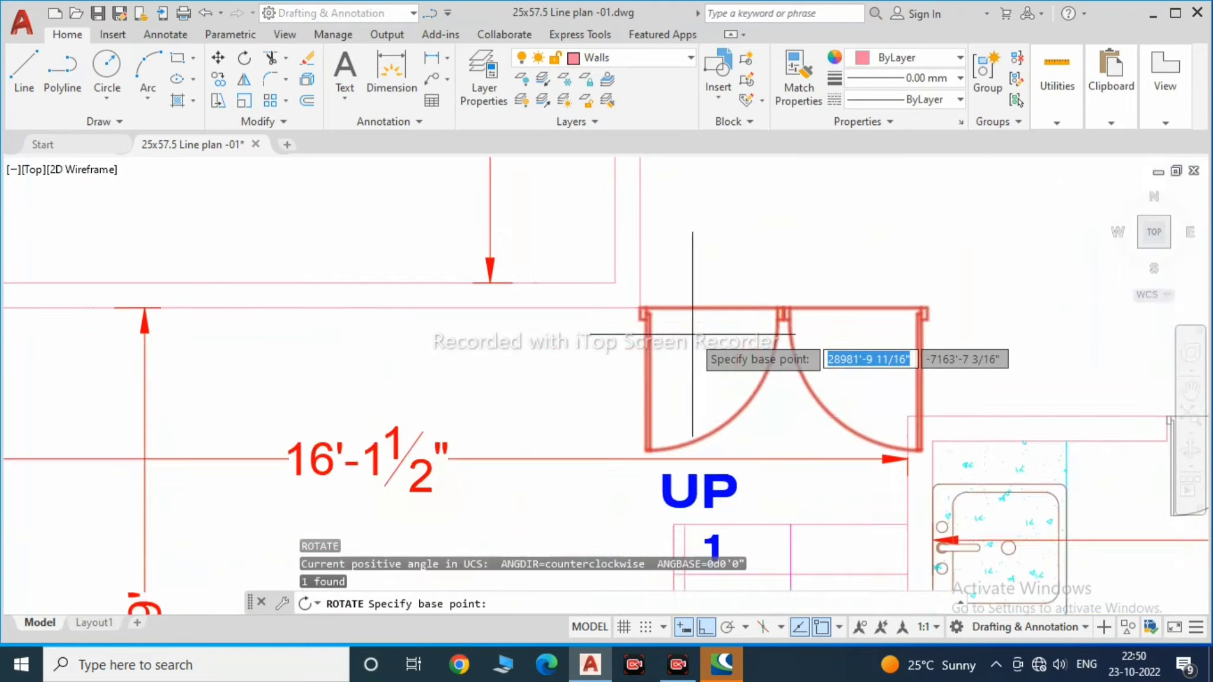
pyautogui.click(658, 248)
pyautogui.scroll(3, 752, 258)
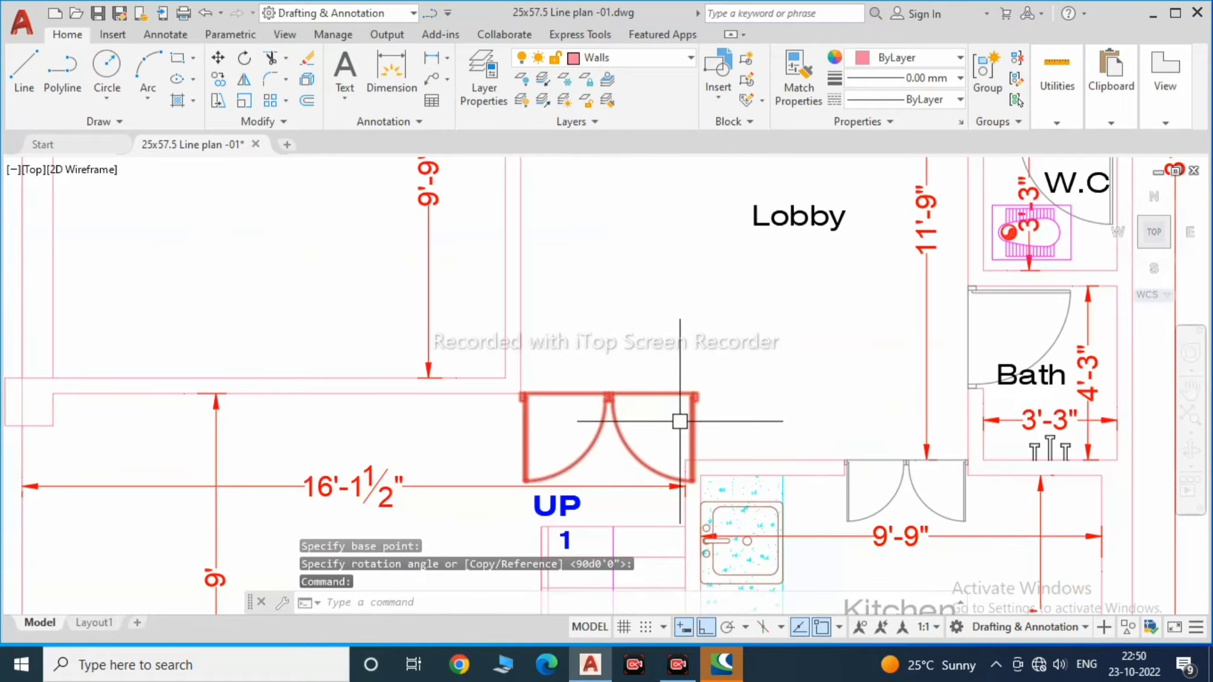
pyautogui.scroll(-3, 521, 367)
pyautogui.scroll(-3, 709, 379)
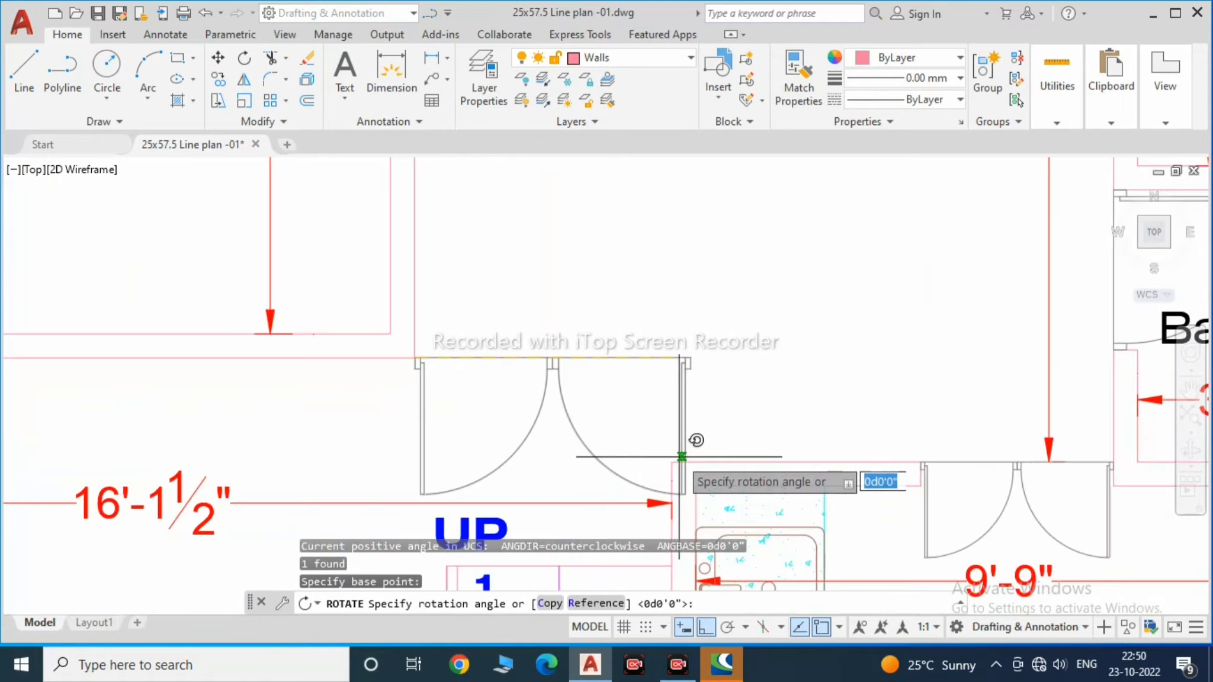
pyautogui.scroll(-1, 685, 482)
pyautogui.click(677, 419)
pyautogui.scroll(2, 701, 379)
pyautogui.scroll(3, 701, 379)
pyautogui.scroll(-3, 791, 406)
pyautogui.scroll(3, 530, 264)
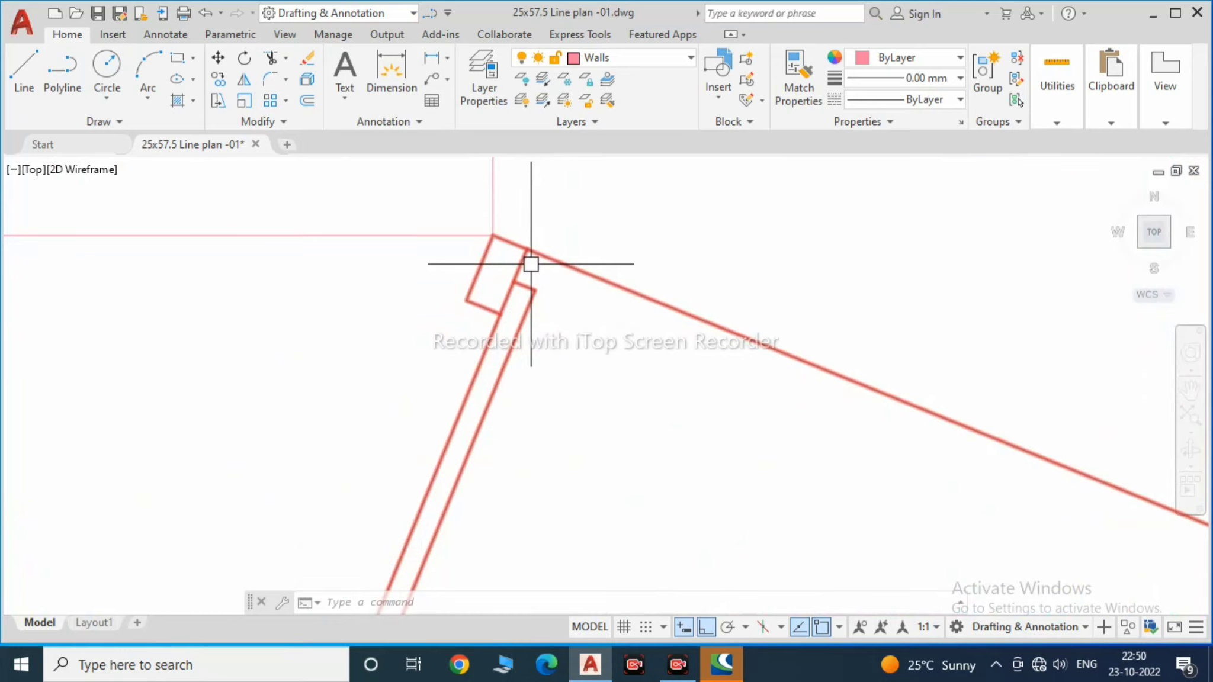
pyautogui.scroll(-3, 531, 264)
pyautogui.scroll(3, 419, 357)
# Step: Rescale the rotated door by reference from its corner to fit the opening
pyautogui.write('sc')
pyautogui.press('Return')
pyautogui.write('R')
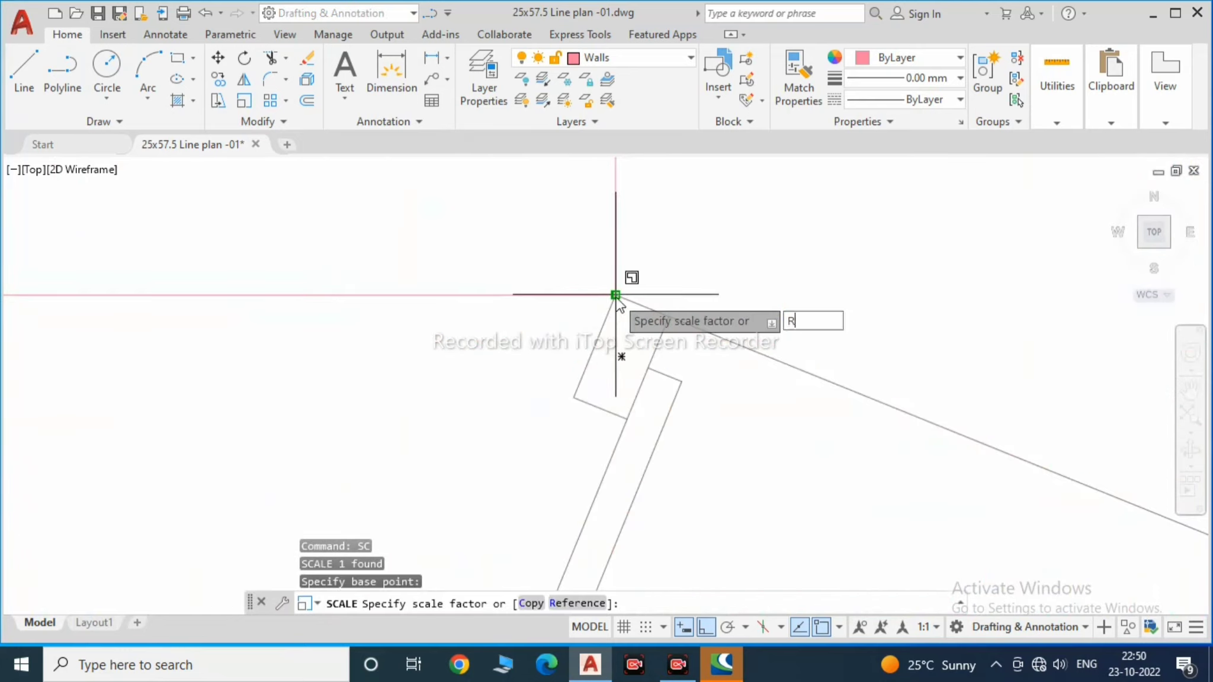
pyautogui.press('Return')
pyautogui.click(616, 294)
pyautogui.scroll(-3, 606, 316)
pyautogui.click(641, 338)
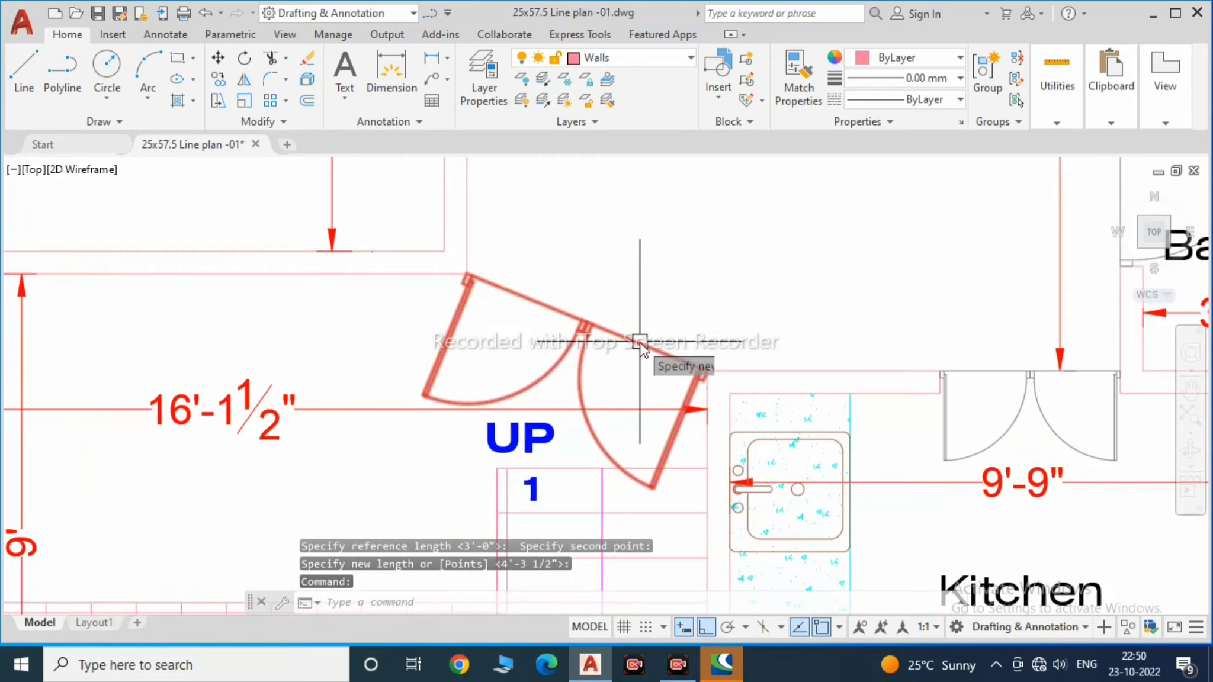
# Step: Mirror the door to make the second leaf, removing the original
pyautogui.write('mi')
pyautogui.press('Return')
pyautogui.scroll(3, 465, 265)
pyautogui.click(438, 293)
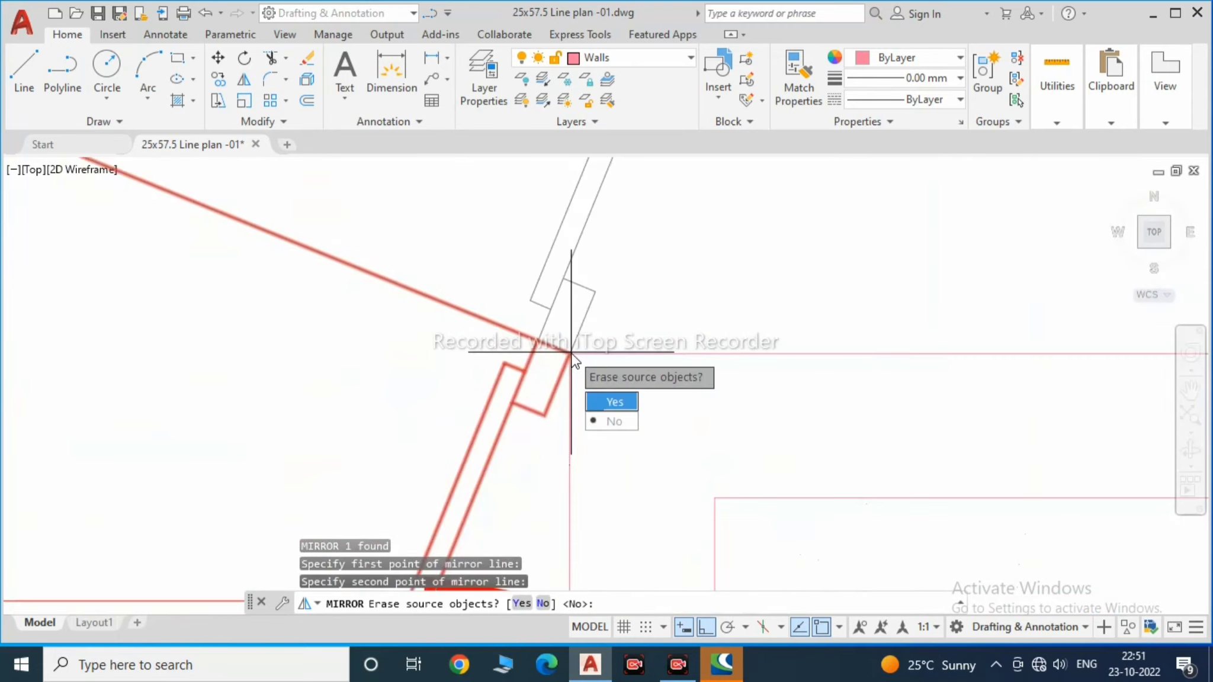
pyautogui.click(614, 402)
pyautogui.scroll(-5, 592, 385)
pyautogui.scroll(3, 588, 382)
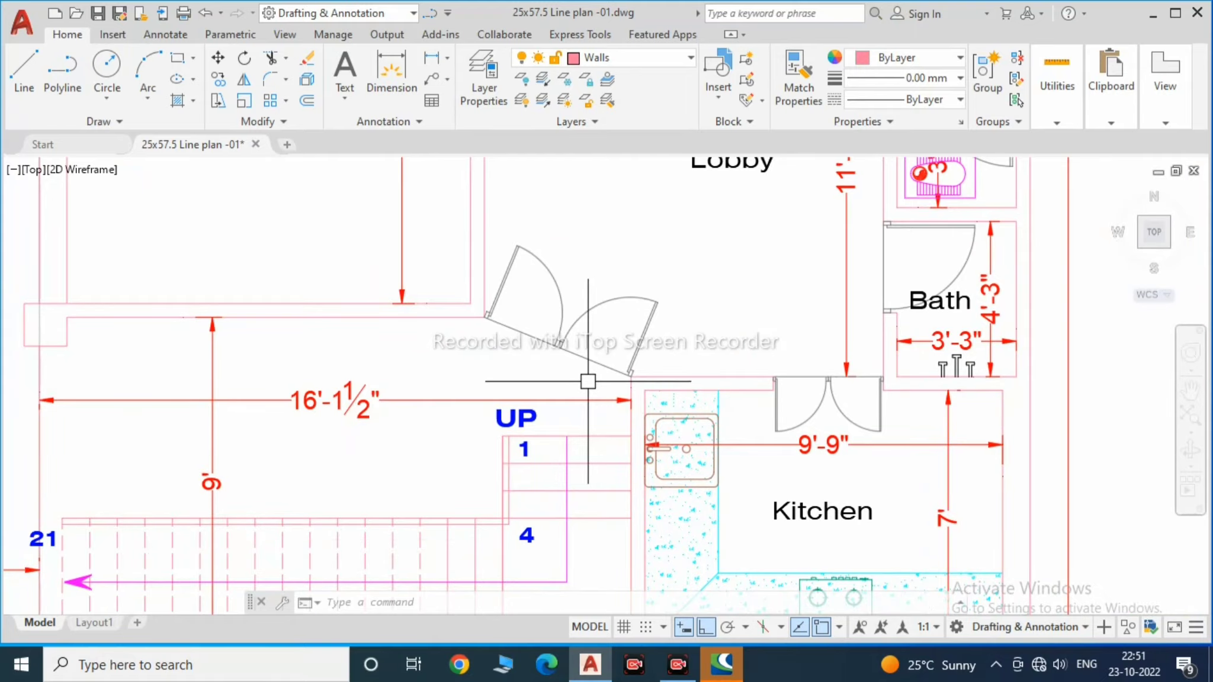
pyautogui.scroll(-5, 588, 381)
pyautogui.scroll(3, 616, 379)
pyautogui.scroll(5, 626, 404)
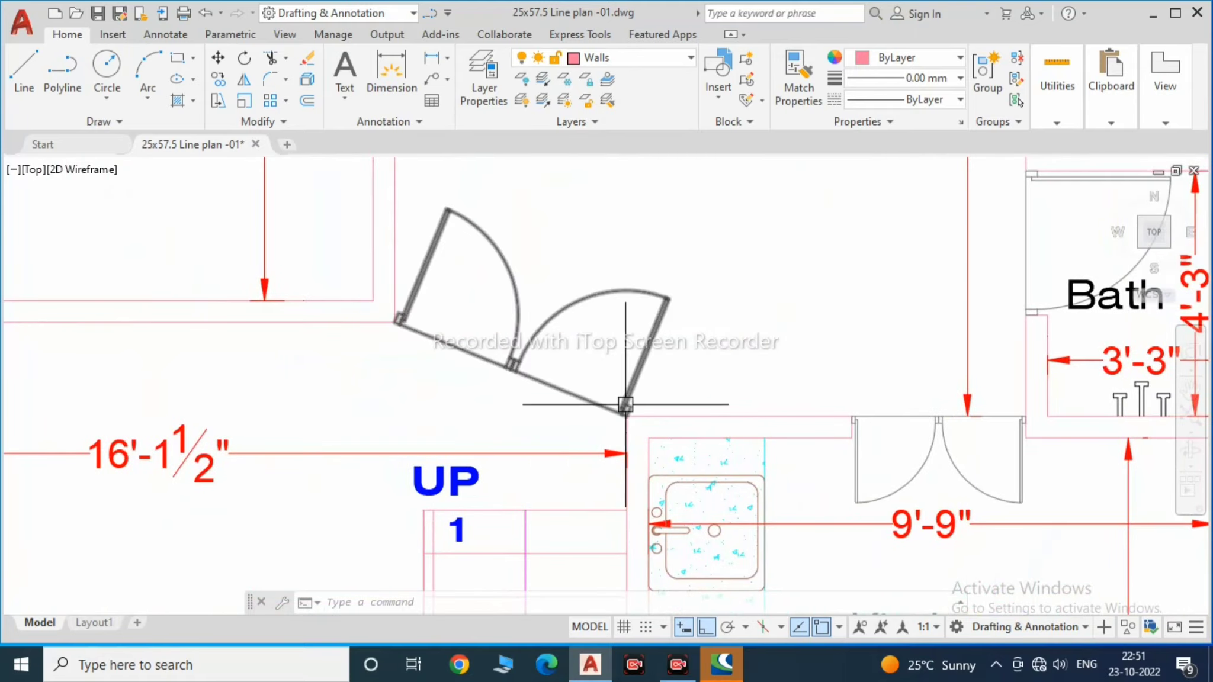
pyautogui.scroll(3, 626, 405)
pyautogui.scroll(-3, 650, 460)
# Step: Try mirroring both door leaves across a line, then cancel
pyautogui.click(585, 262)
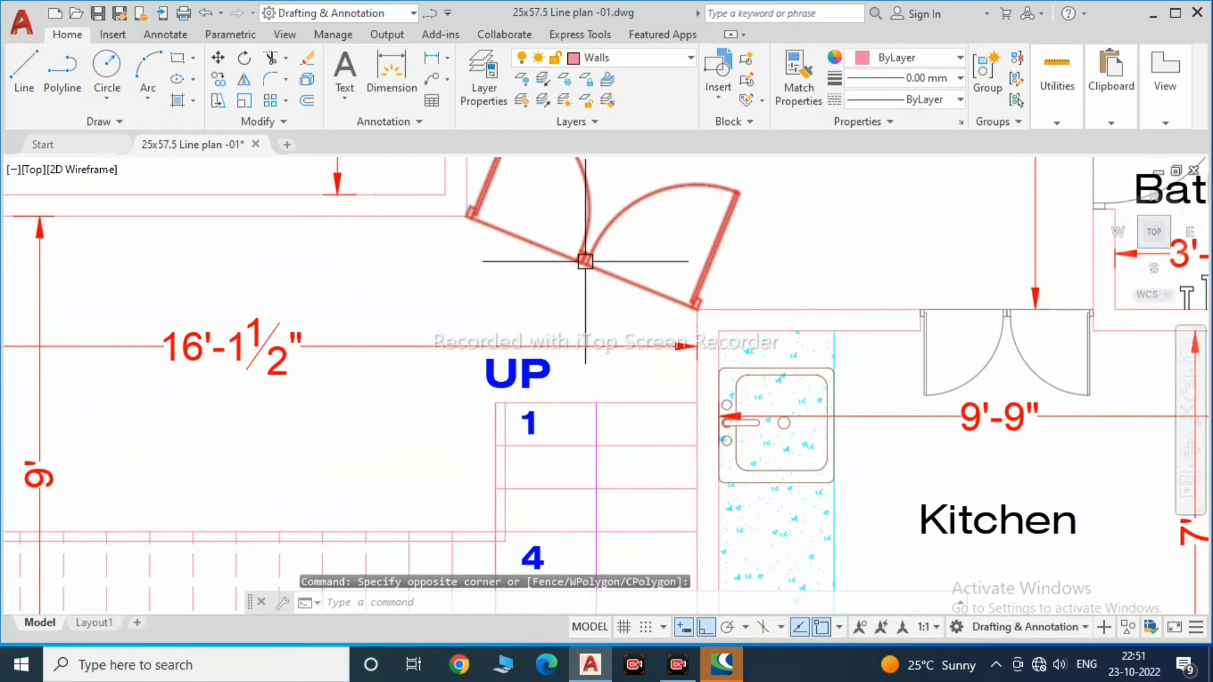
pyautogui.write('mi')
pyautogui.press('Return')
pyautogui.click(441, 181)
pyautogui.click(617, 249)
pyautogui.press('Escape')
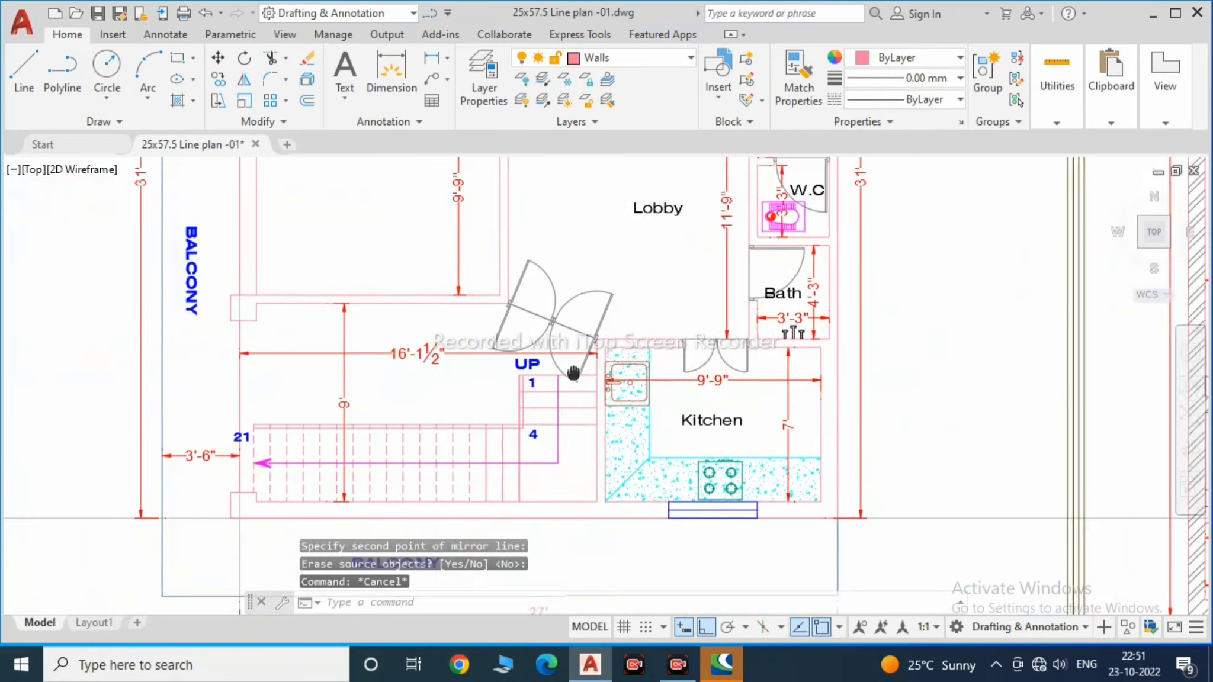
# Step: Check the door length with an aligned dimension (DIMALIGNED) along the leaf
pyautogui.scroll(2, 573, 373)
pyautogui.scroll(1, 536, 306)
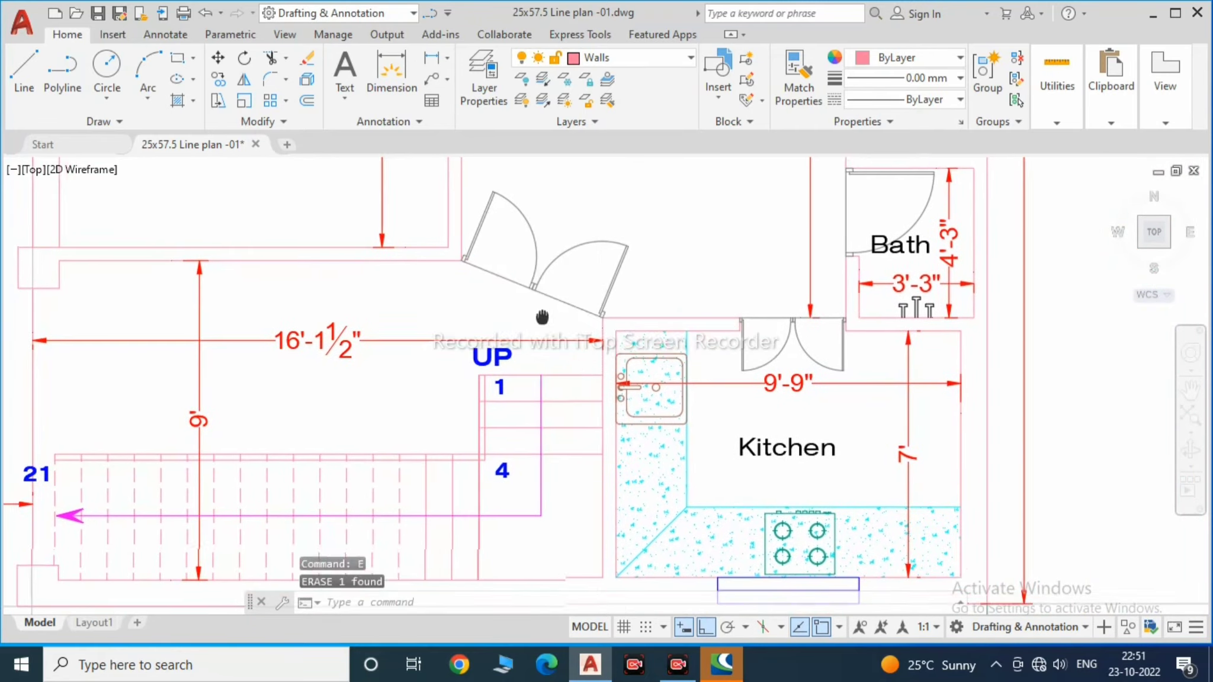
pyautogui.scroll(2, 614, 349)
pyautogui.scroll(-3, 479, 335)
pyautogui.write('dal')
pyautogui.press('Return')
pyautogui.scroll(3, 479, 335)
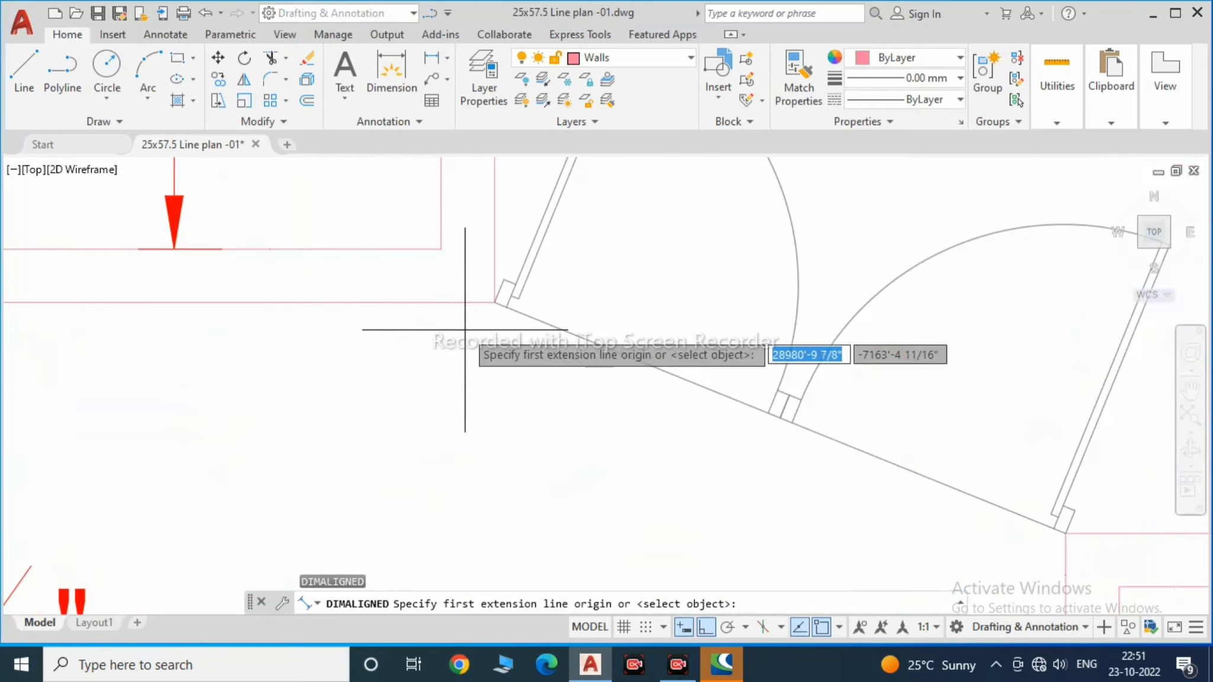
pyautogui.click(478, 335)
pyautogui.scroll(-3, 479, 335)
pyautogui.click(568, 314)
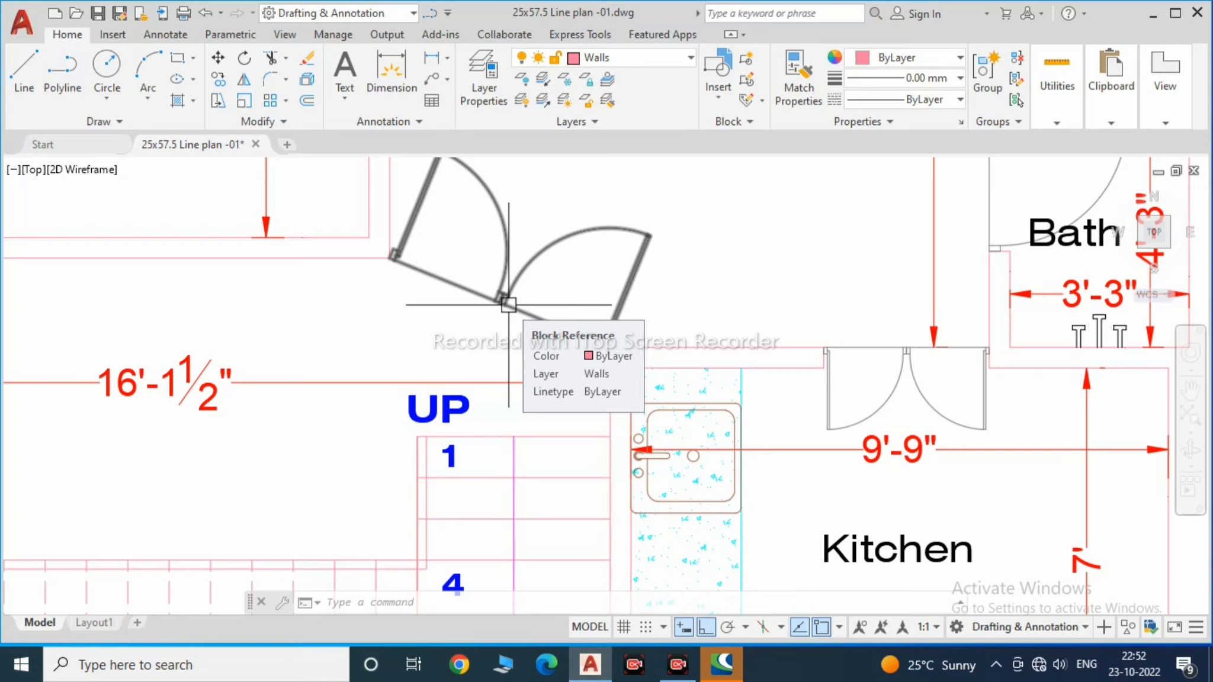
pyautogui.scroll(-3, 606, 347)
pyautogui.scroll(3, 568, 273)
pyautogui.scroll(-2, 563, 273)
pyautogui.scroll(2, 568, 284)
pyautogui.moveTo(569, 284)
pyautogui.mouseDown(button='middle')
pyautogui.moveTo(603, 319)
pyautogui.moveTo(605, 308)
pyautogui.mouseUp(button='middle')
# Step: Position the door at its final spot by the kitchen corner
pyautogui.write('ec')
pyautogui.press('Return')
pyautogui.scroll(3, 605, 308)
pyautogui.click(583, 292)
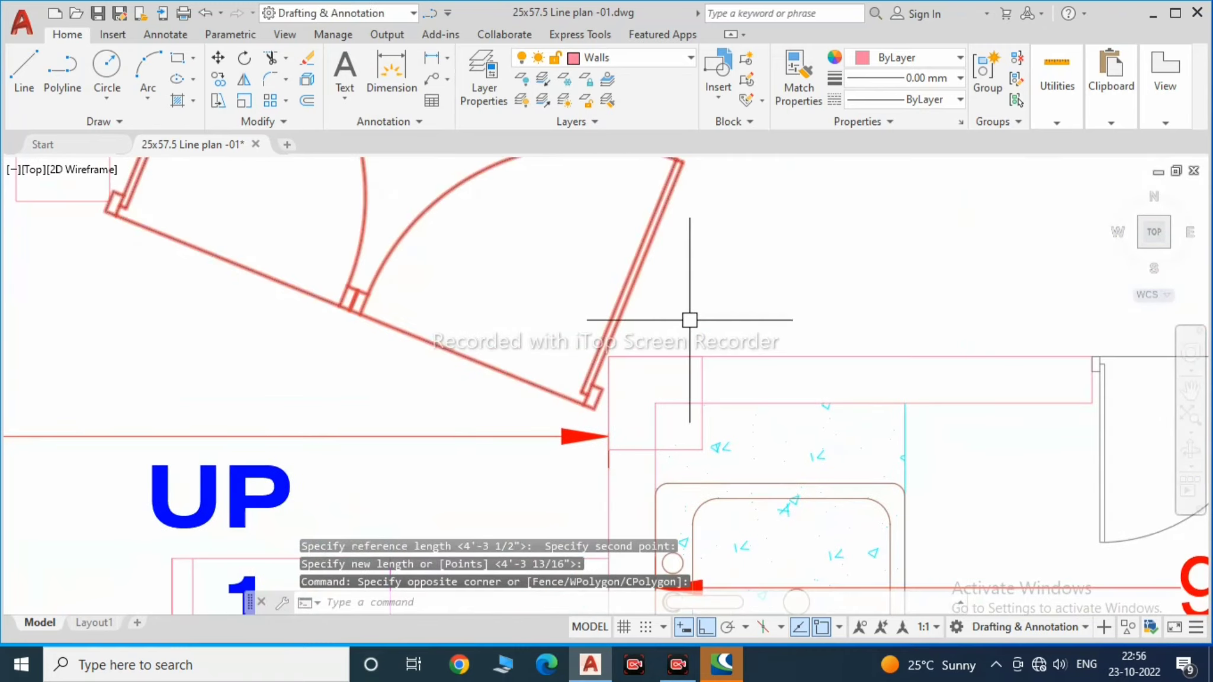
pyautogui.scroll(2, 563, 304)
pyautogui.scroll(-3, 203, 260)
pyautogui.scroll(-1, 252, 291)
pyautogui.click(252, 292)
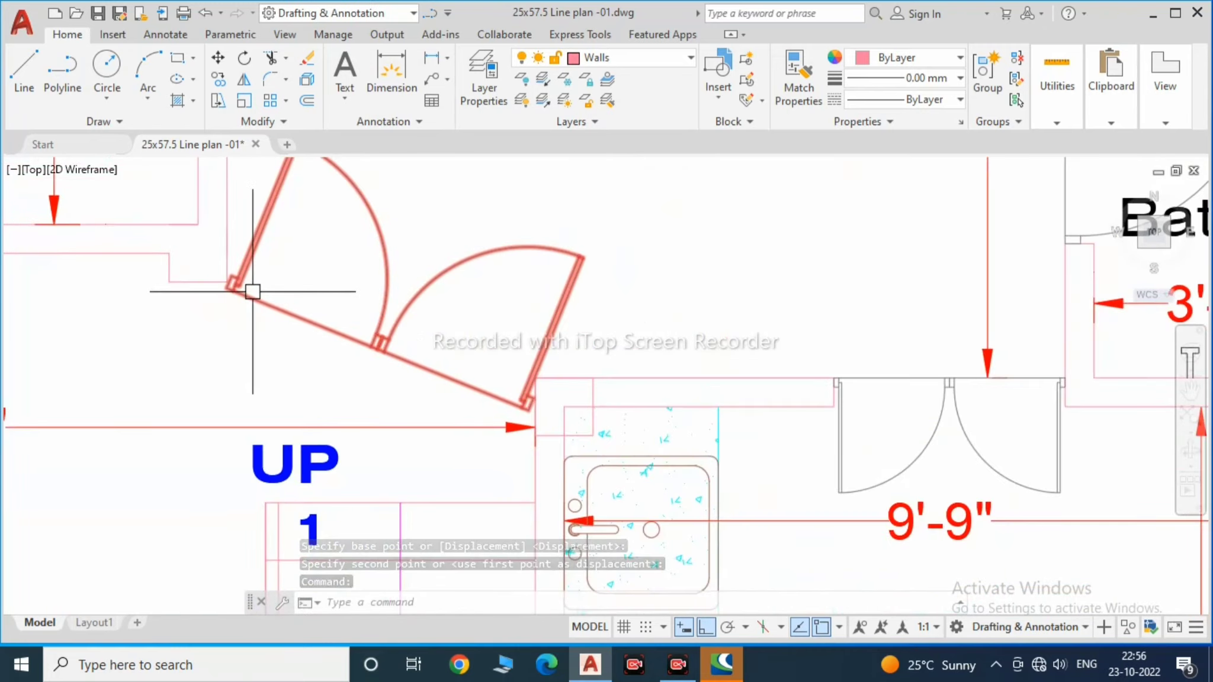
# Step: Start trimming the wall lines at the opening, then cancel and clear the selection
pyautogui.write('tr')
pyautogui.press('Return')
pyautogui.click(580, 400)
pyautogui.press('Return')
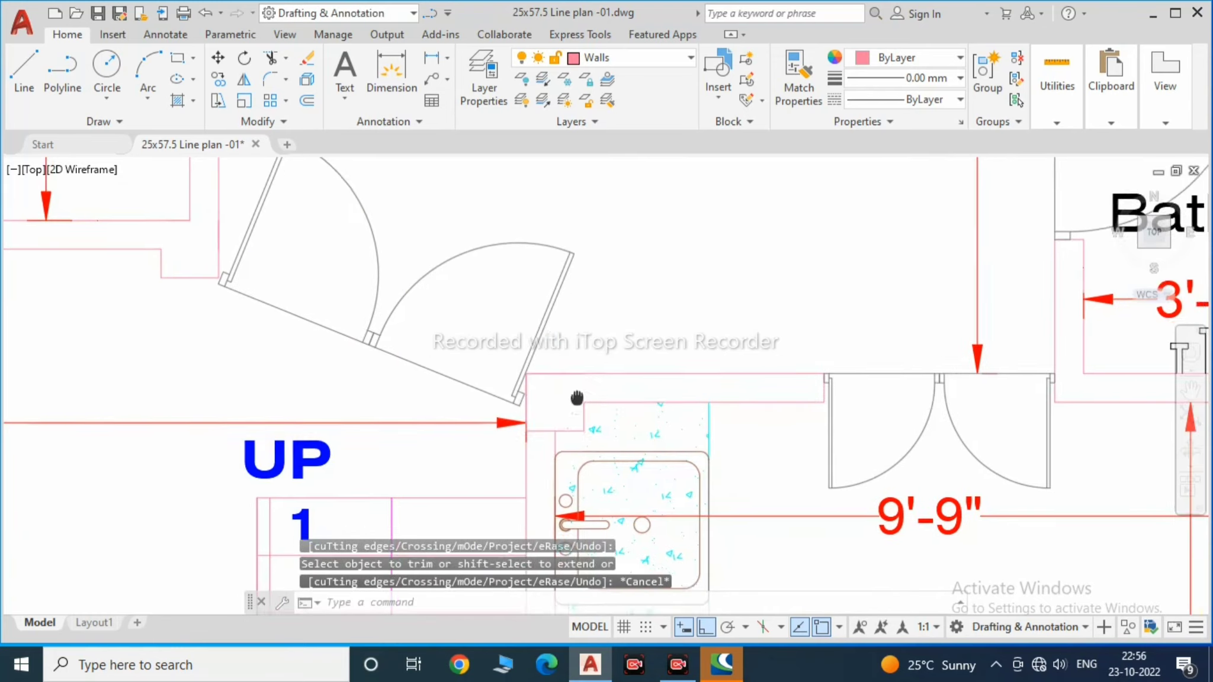
pyautogui.scroll(2, 533, 441)
pyautogui.press('Escape')
pyautogui.scroll(3, 330, 325)
pyautogui.scroll(3, 271, 327)
pyautogui.press('Escape')
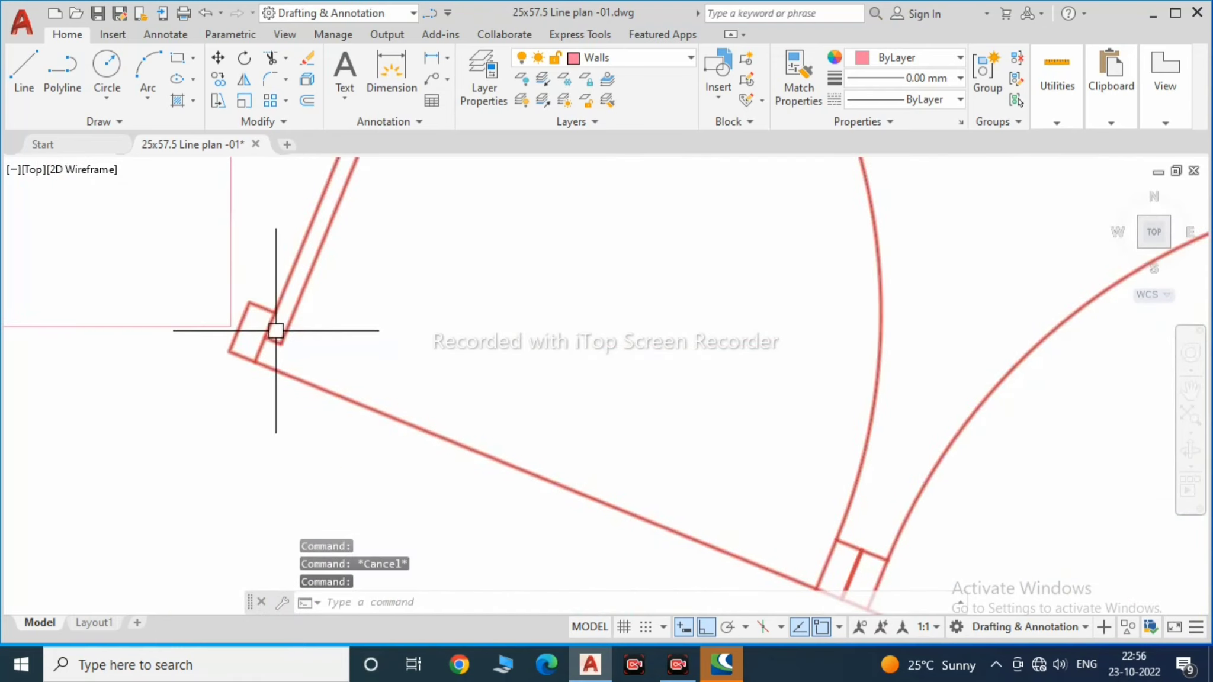
pyautogui.scroll(-5, 318, 337)
# Step: Resize the door once more by reference from its corner to fit the wall opening
pyautogui.click(433, 370)
pyautogui.write('sc')
pyautogui.press('Return')
pyautogui.scroll(4, 726, 492)
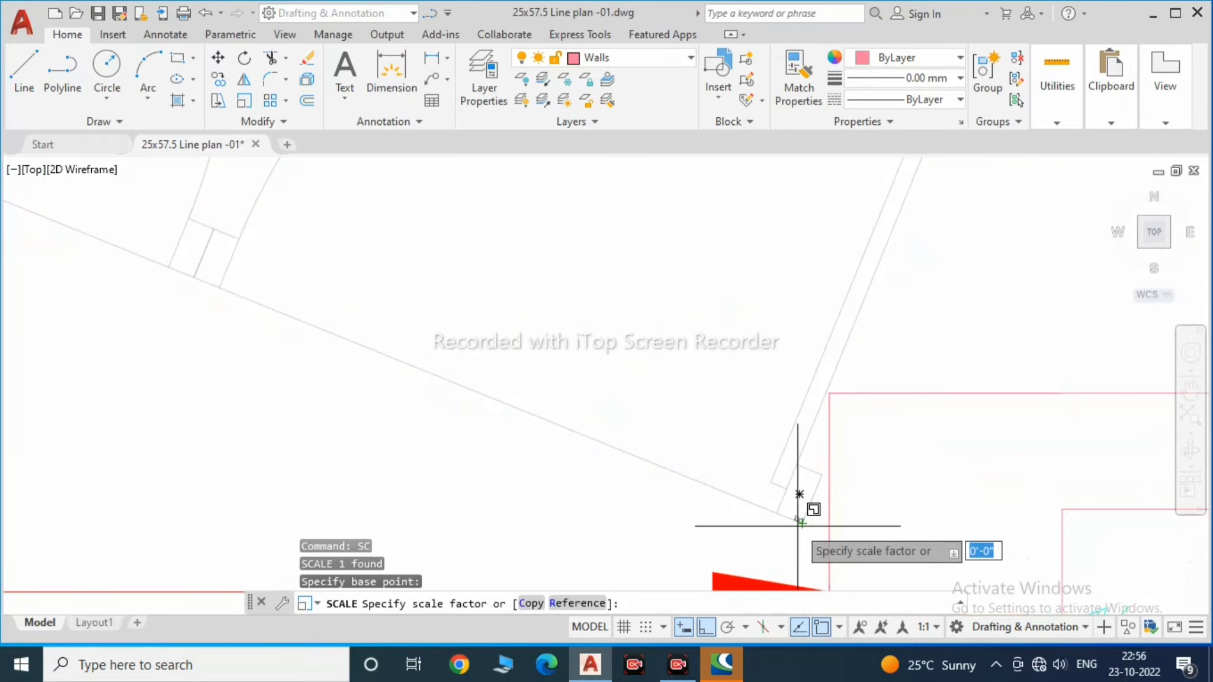
pyautogui.write('r')
pyautogui.press('Return')
pyautogui.click(798, 525)
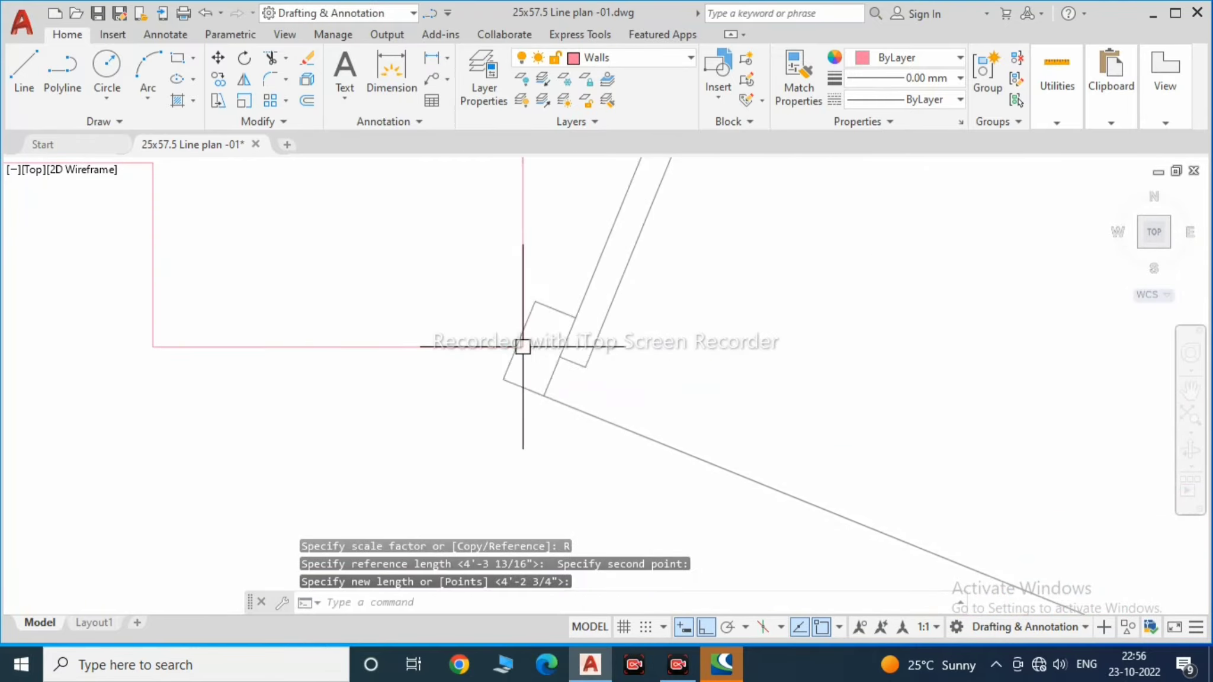
pyautogui.press('Escape')
pyautogui.scroll(-10, 523, 347)
# Step: Copy the Porch label onto the first-floor plan beside the stairs
pyautogui.scroll(10, 732, 444)
pyautogui.click(730, 441)
pyautogui.write('co')
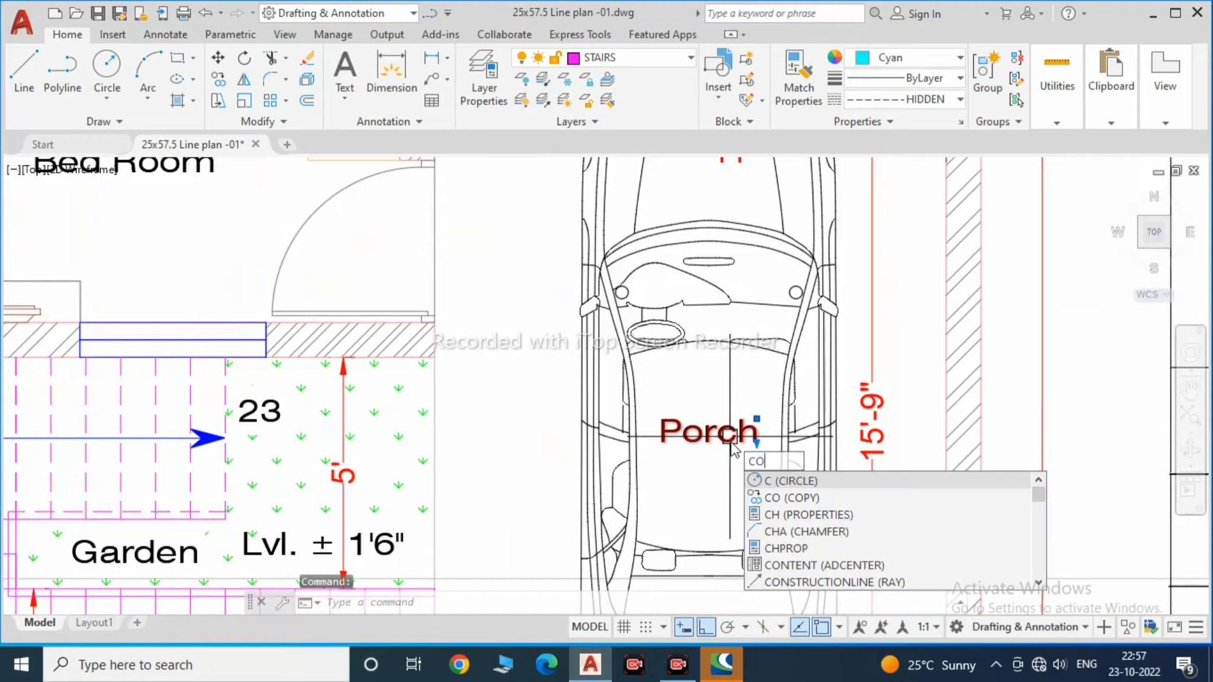
pyautogui.press('Return')
pyautogui.scroll(-5, 733, 445)
pyautogui.click(211, 430)
pyautogui.moveTo(289, 423); pyautogui.dragTo(369, 421, button='middle')
pyautogui.click(227, 337)
pyautogui.press('Escape')
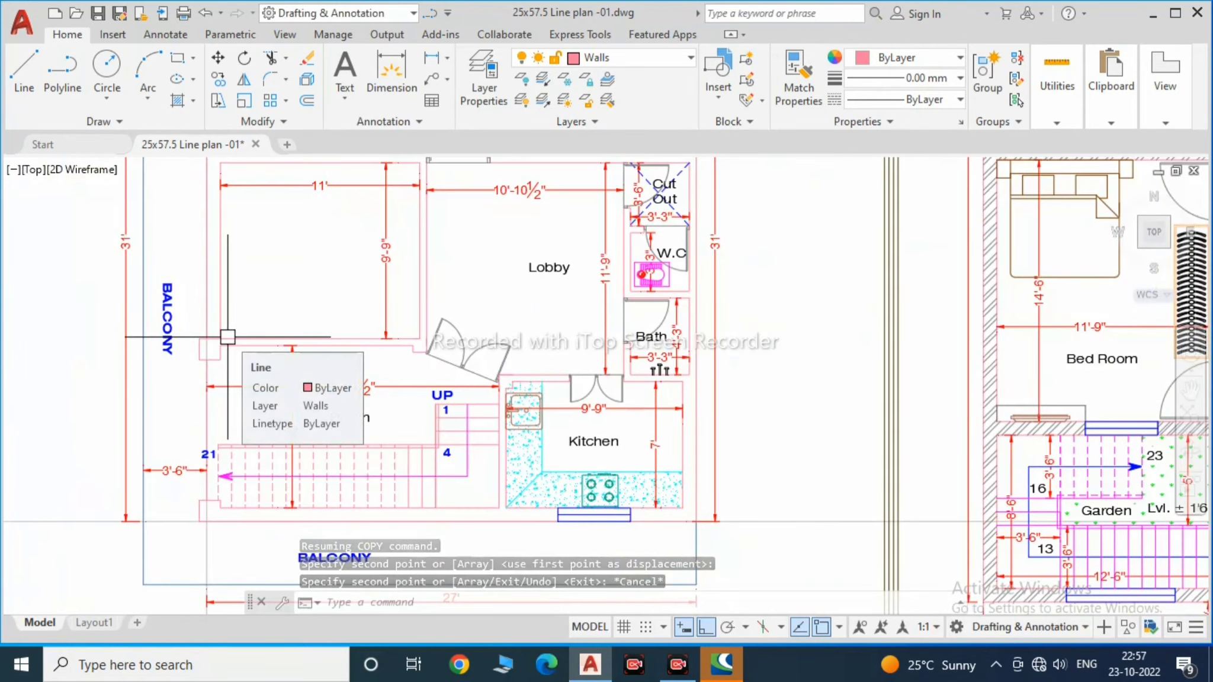
# Step: Grab the 9' dimension's grip, then cancel without changing it
pyautogui.scroll(-5, 227, 336)
pyautogui.scroll(5, 270, 343)
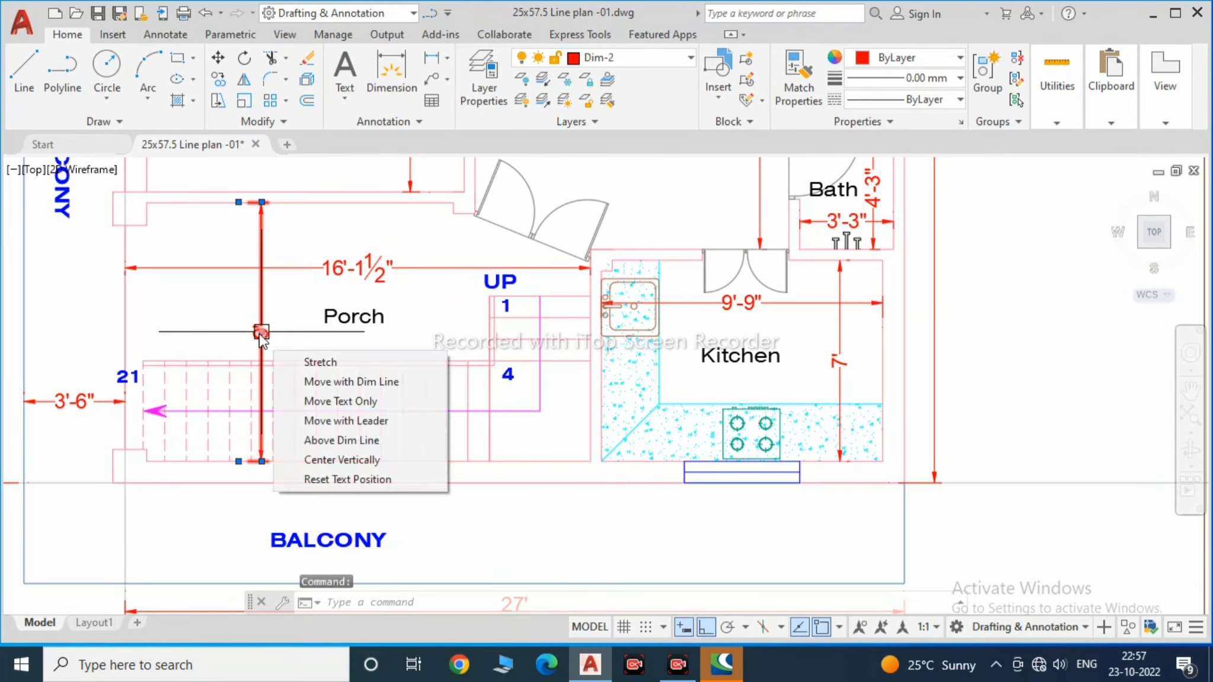
pyautogui.click(271, 343)
pyautogui.scroll(8, 238, 326)
pyautogui.scroll(-8, 844, 348)
pyautogui.press('Escape')
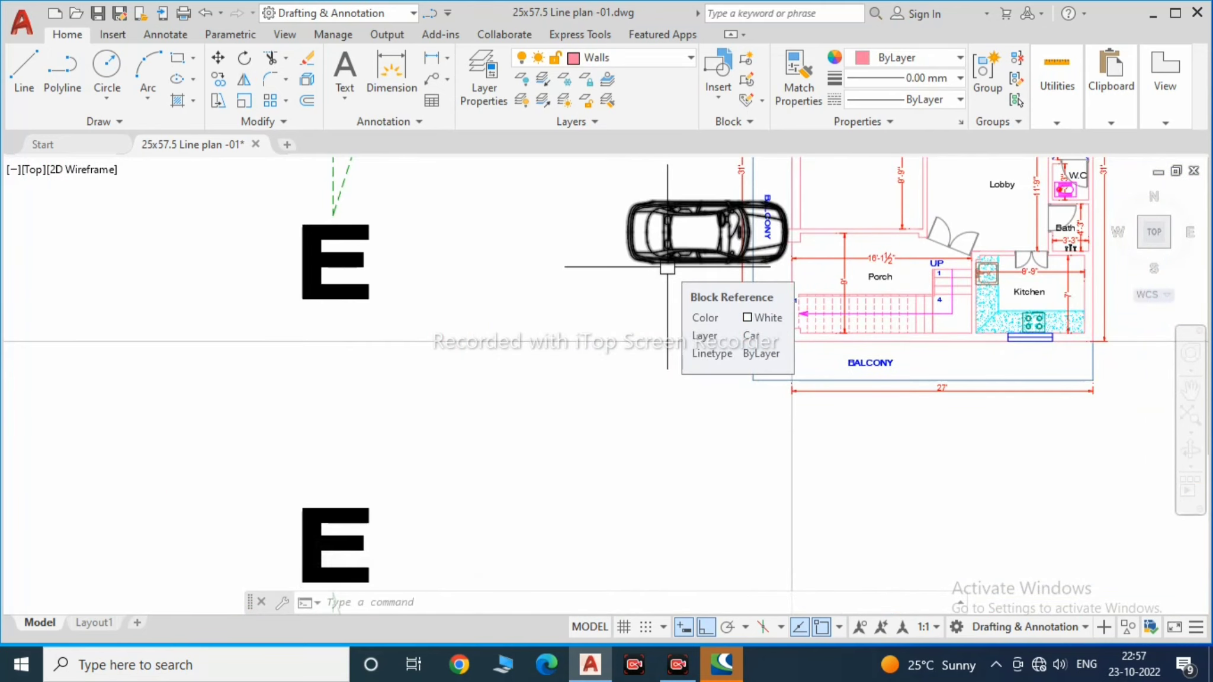
# Step: Move the car block into the first-floor Porch area
pyautogui.moveTo(692, 248); pyautogui.dragTo(594, 262, button='middle')
pyautogui.write('m')
pyautogui.press('Return')
pyautogui.scroll(3, 705, 287)
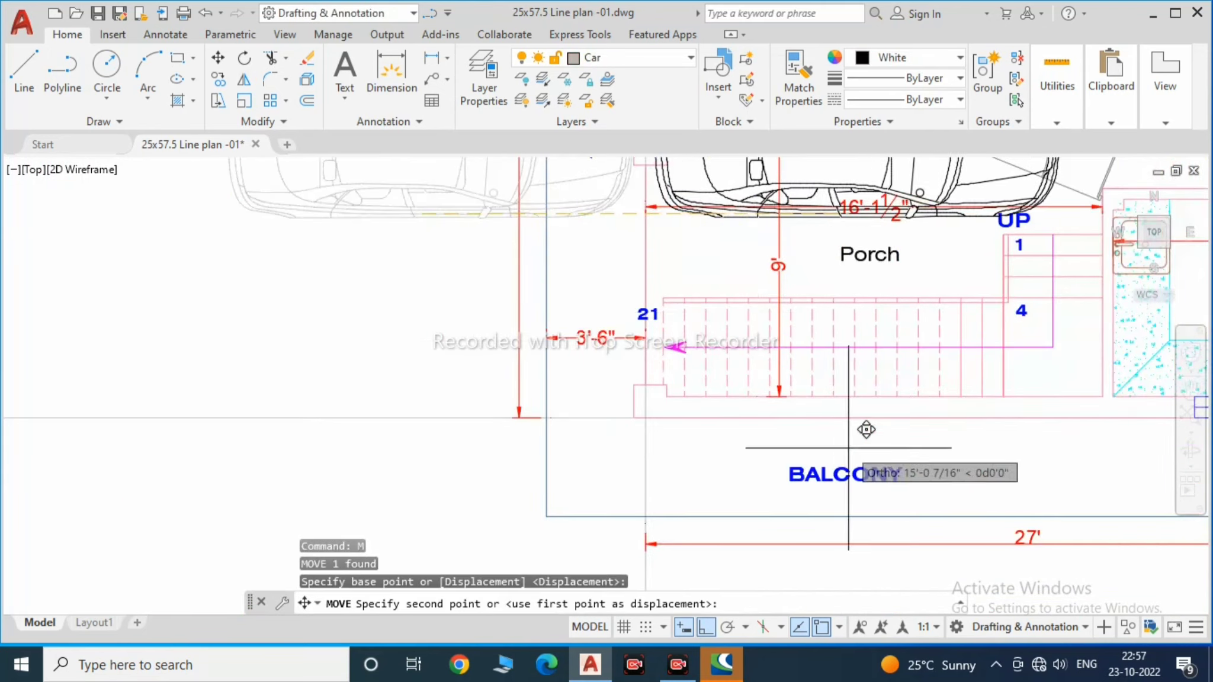
pyautogui.click(861, 339)
pyautogui.scroll(3, 861, 338)
pyautogui.scroll(-3, 342, 345)
# Step: Select the 9' dimension and its grip, then cancel the edit
pyautogui.click(342, 415)
pyautogui.click(342, 345)
pyautogui.press('Escape')
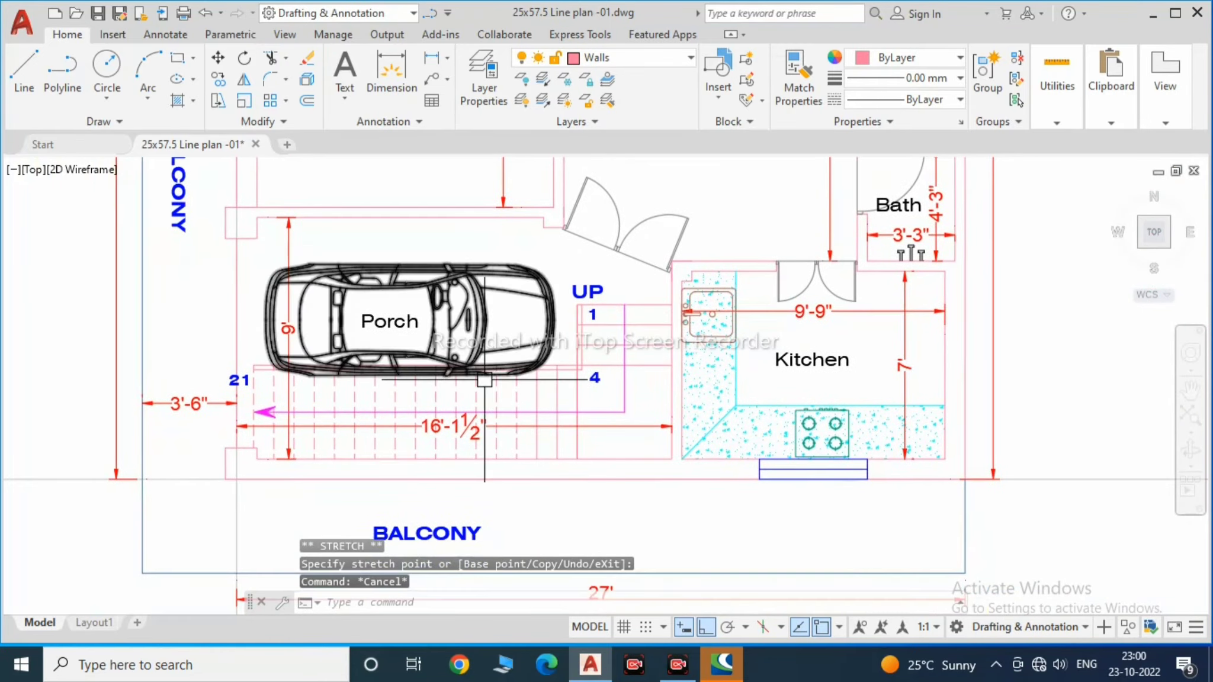
pyautogui.scroll(-5, 336, 344)
pyautogui.scroll(3, 337, 343)
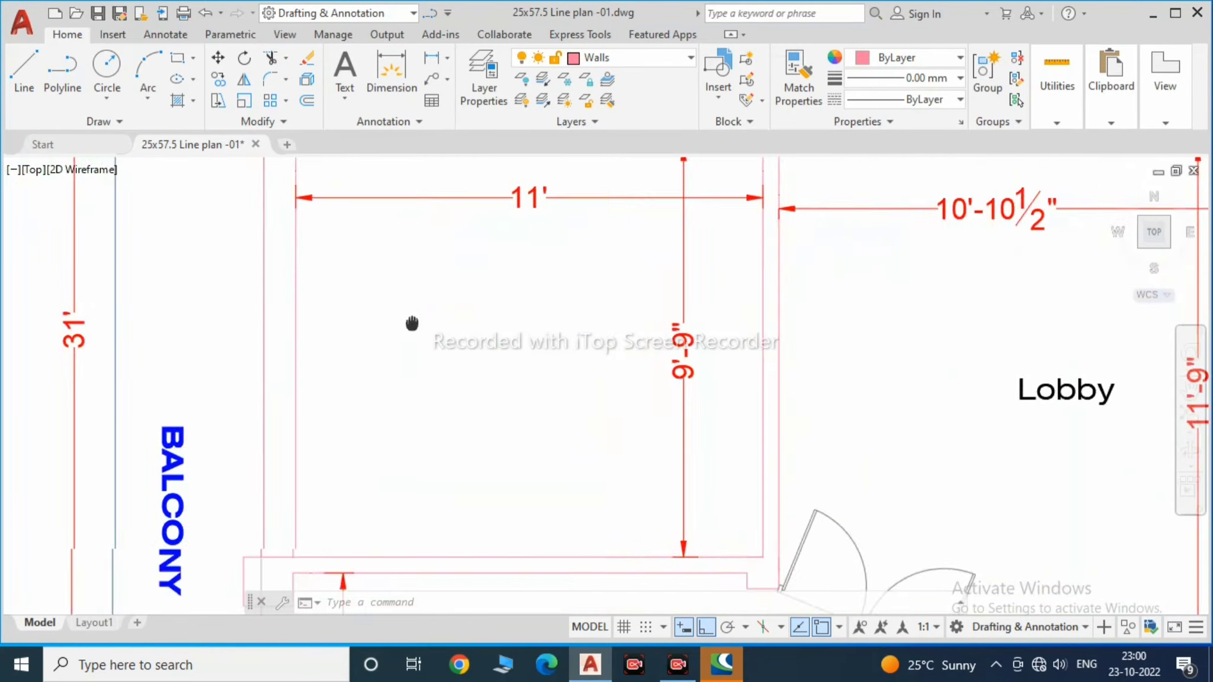
pyautogui.scroll(-5, 337, 343)
pyautogui.scroll(5, 847, 409)
# Step: Select the Bed Room label and begin copying it
pyautogui.click(847, 406)
pyautogui.write('co')
pyautogui.press('Return')
# Step: Place the copied Bed Room label in the front room and edit it to read 'Shop'
pyautogui.scroll(-3, 472, 308)
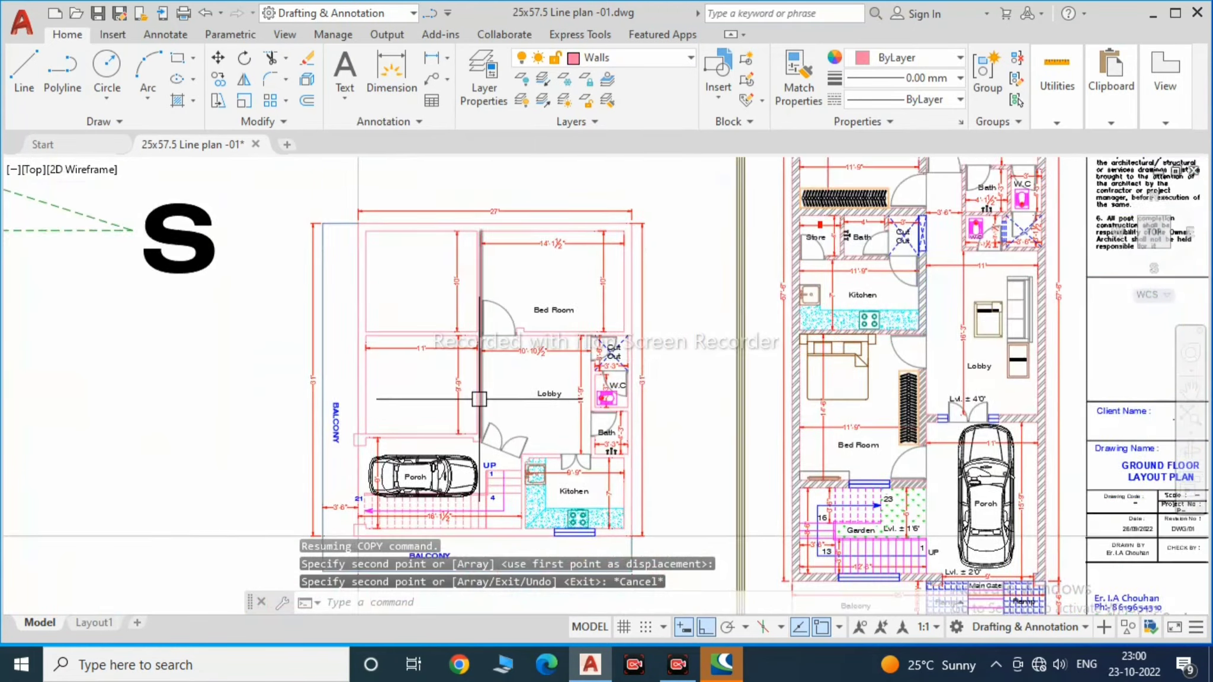
pyautogui.scroll(3, 472, 308)
pyautogui.moveTo(184, 547); pyautogui.dragTo(528, 329, button='middle')
pyautogui.click(563, 323)
pyautogui.press('Escape')
pyautogui.doubleClick(562, 323)
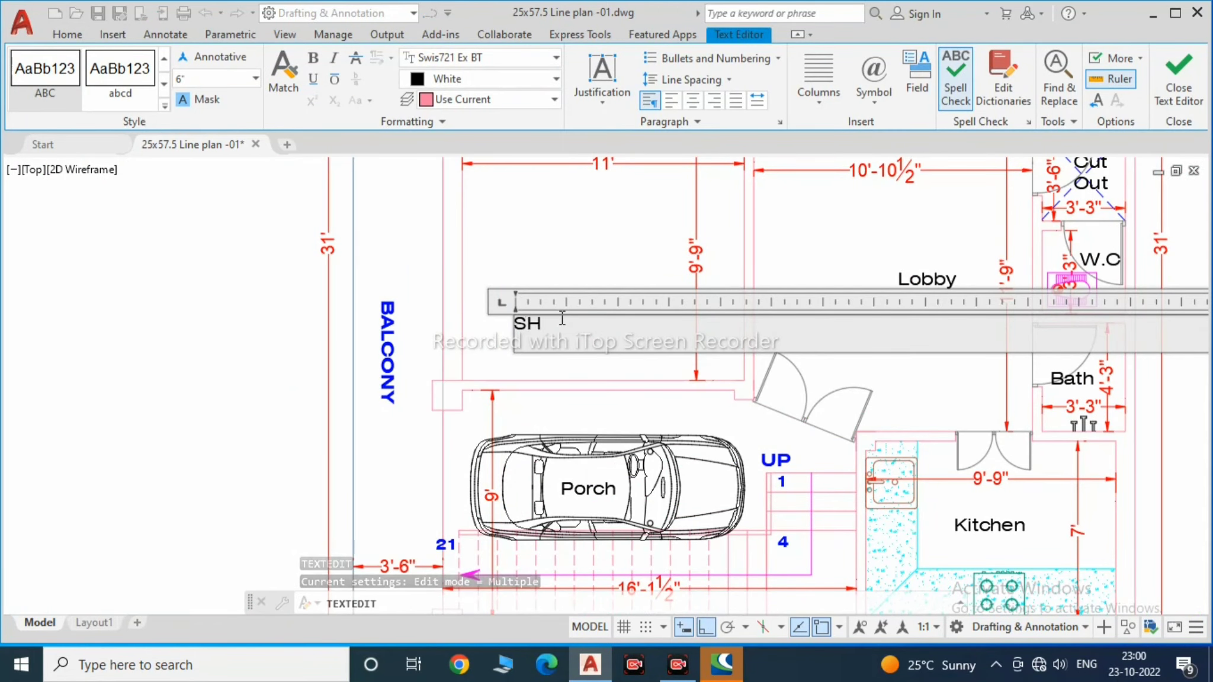
pyautogui.write('op')
pyautogui.press('Escape')
# Step: Copy the Shop label into the other left-hand front room
pyautogui.click(627, 333)
pyautogui.press('Tab')
pyautogui.write('CO')
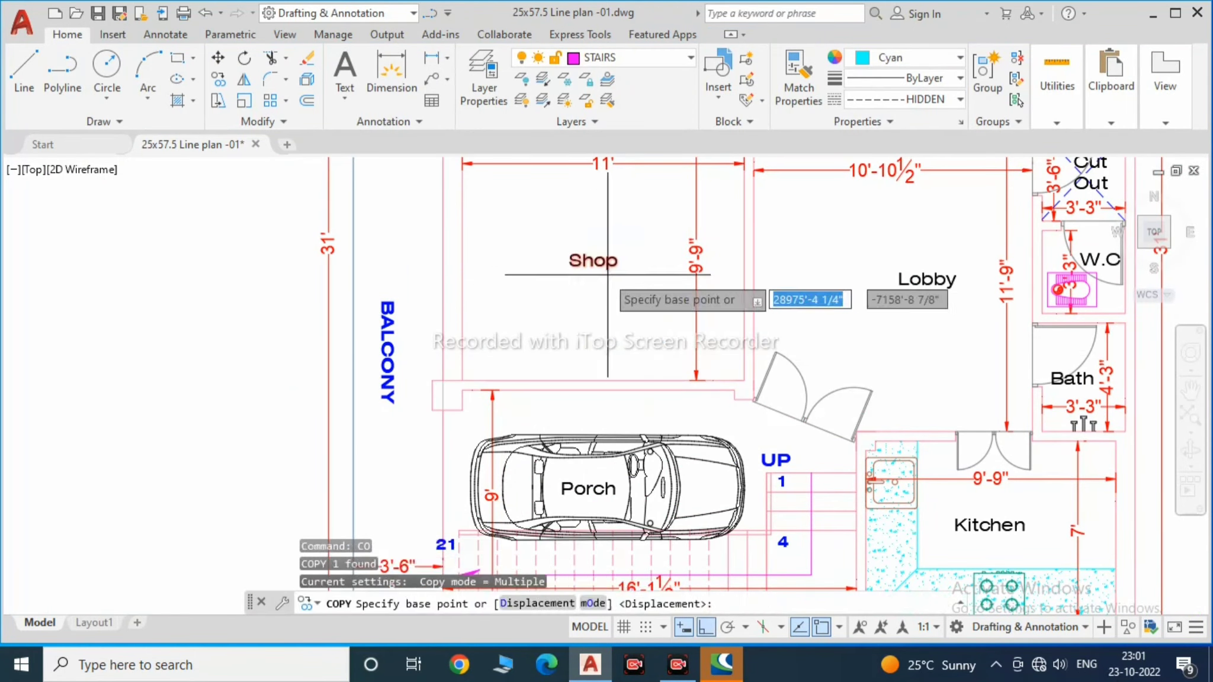
pyautogui.click(608, 274)
pyautogui.scroll(-2, 607, 274)
pyautogui.click(651, 349)
pyautogui.press('Escape')
# Step: Stretch the wall jog beside the shop's break line
pyautogui.write('l')
pyautogui.press('Return')
pyautogui.scroll(5, 525, 301)
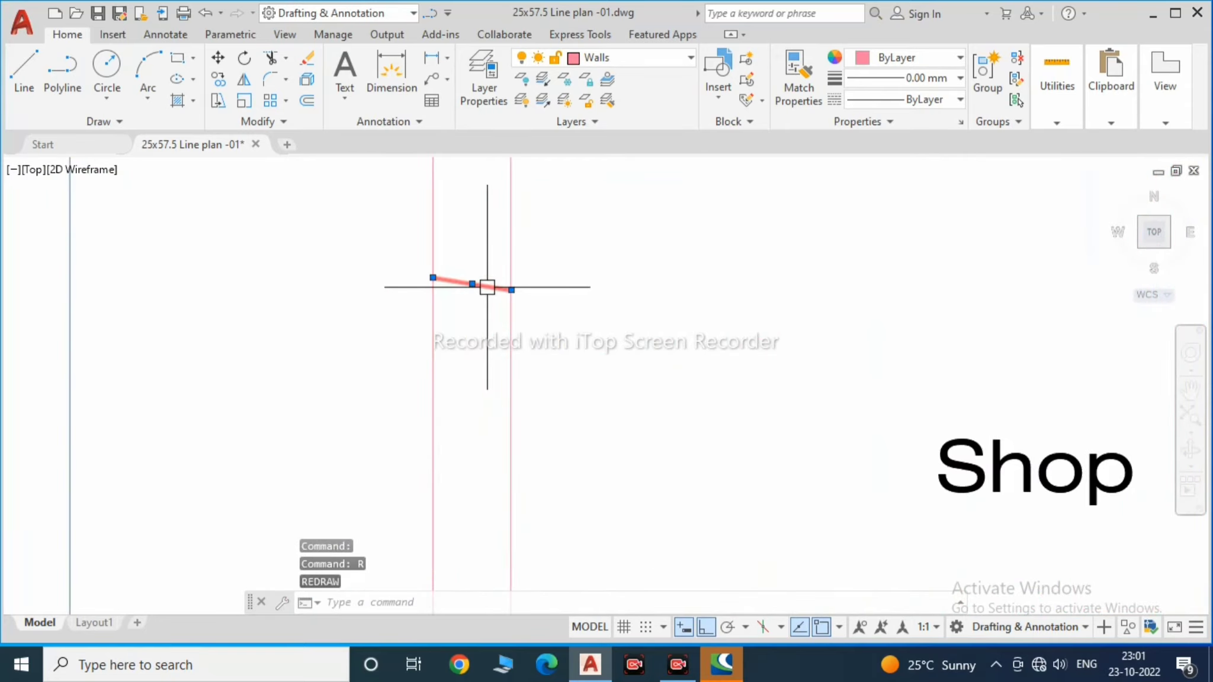
pyautogui.press('Escape')
pyautogui.press('Return')
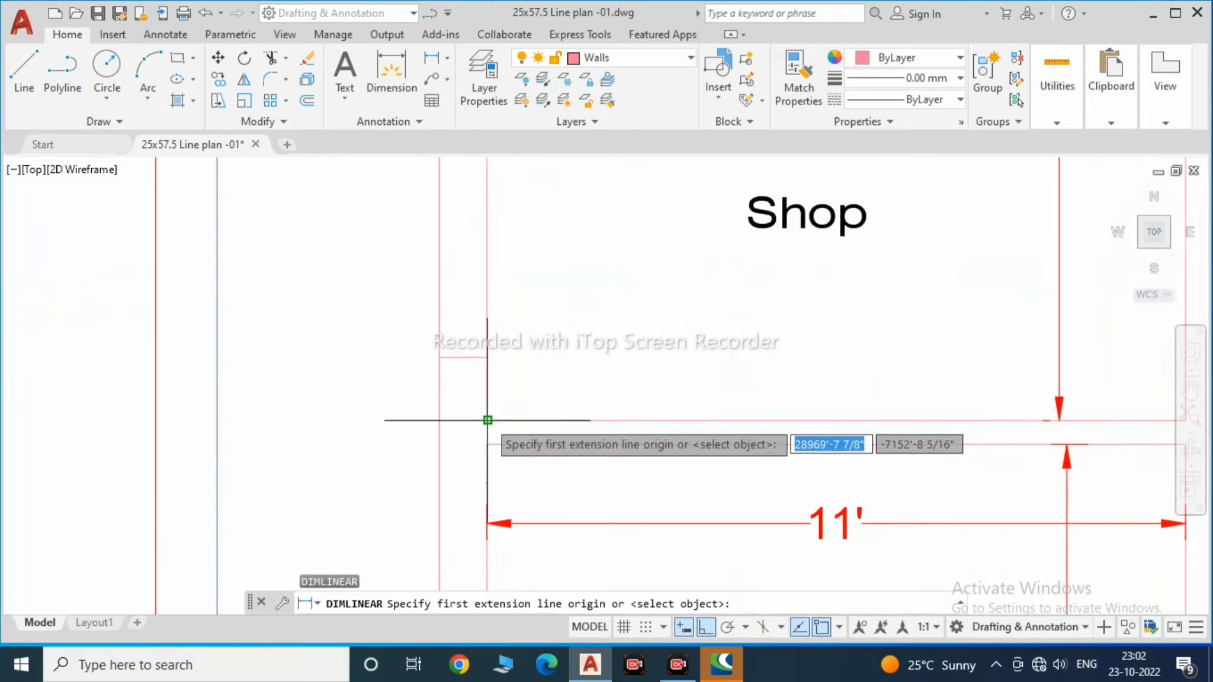
pyautogui.scroll(-3, 514, 400)
pyautogui.click(478, 364)
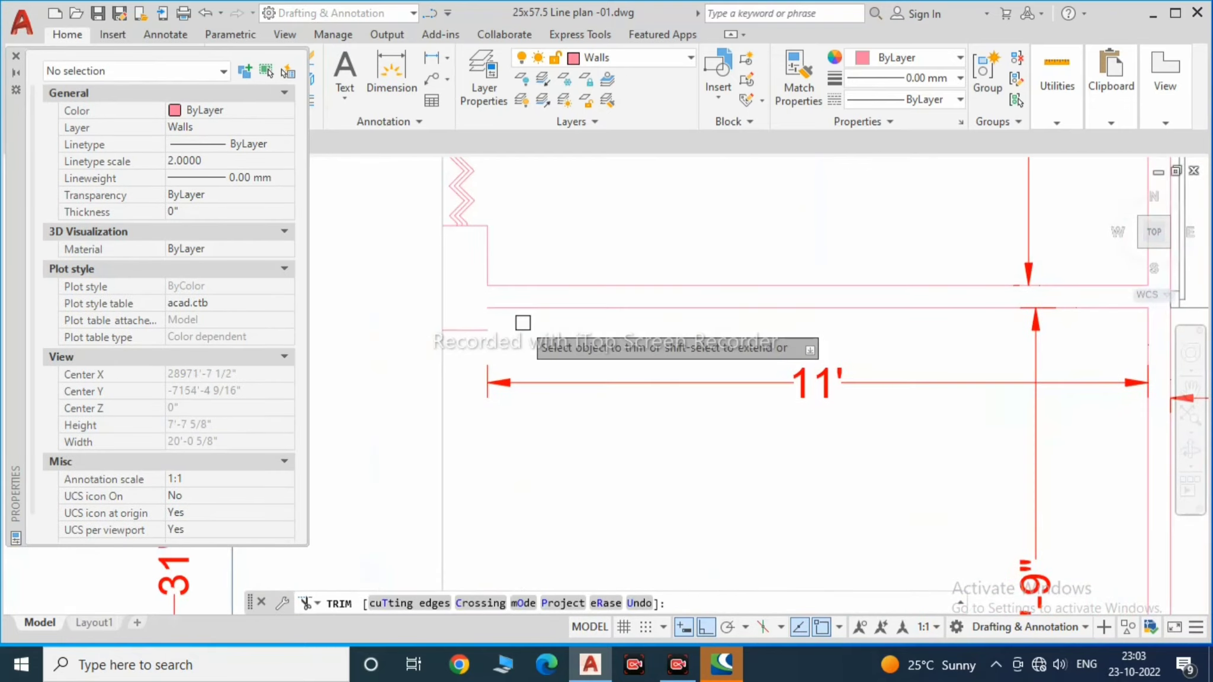
pyautogui.press('Escape')
pyautogui.scroll(-3, 501, 333)
pyautogui.scroll(2, 514, 324)
pyautogui.scroll(2, 504, 339)
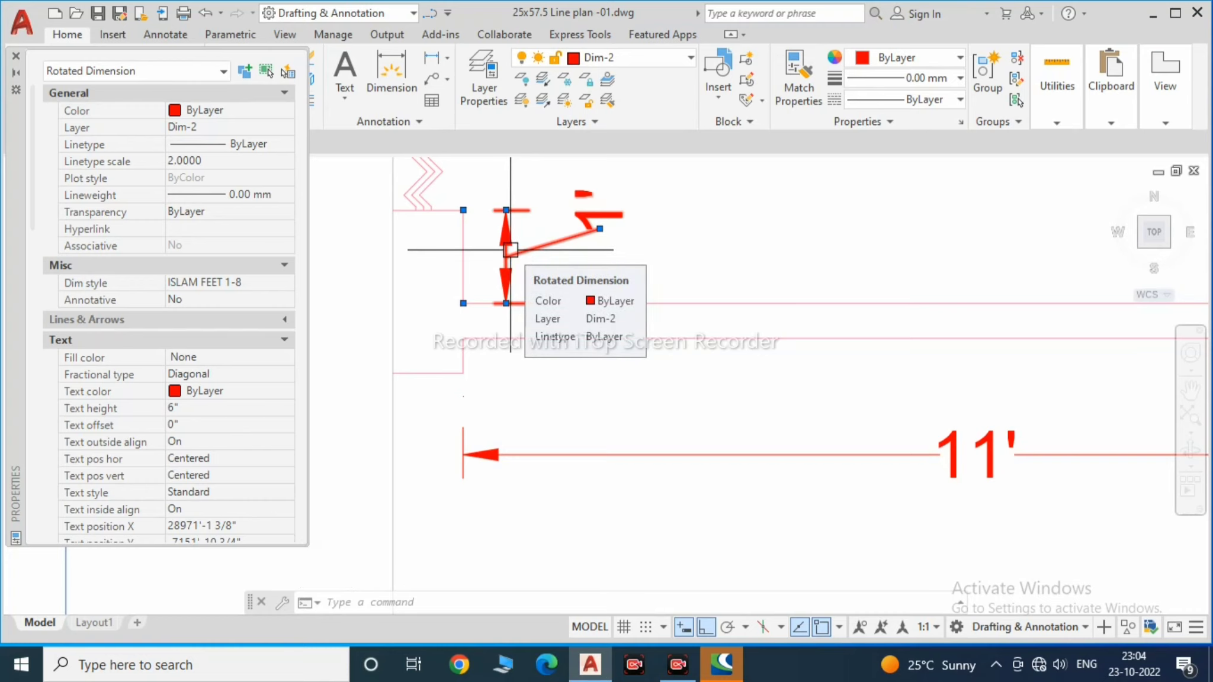
pyautogui.scroll(-2, 510, 249)
pyautogui.press('Escape')
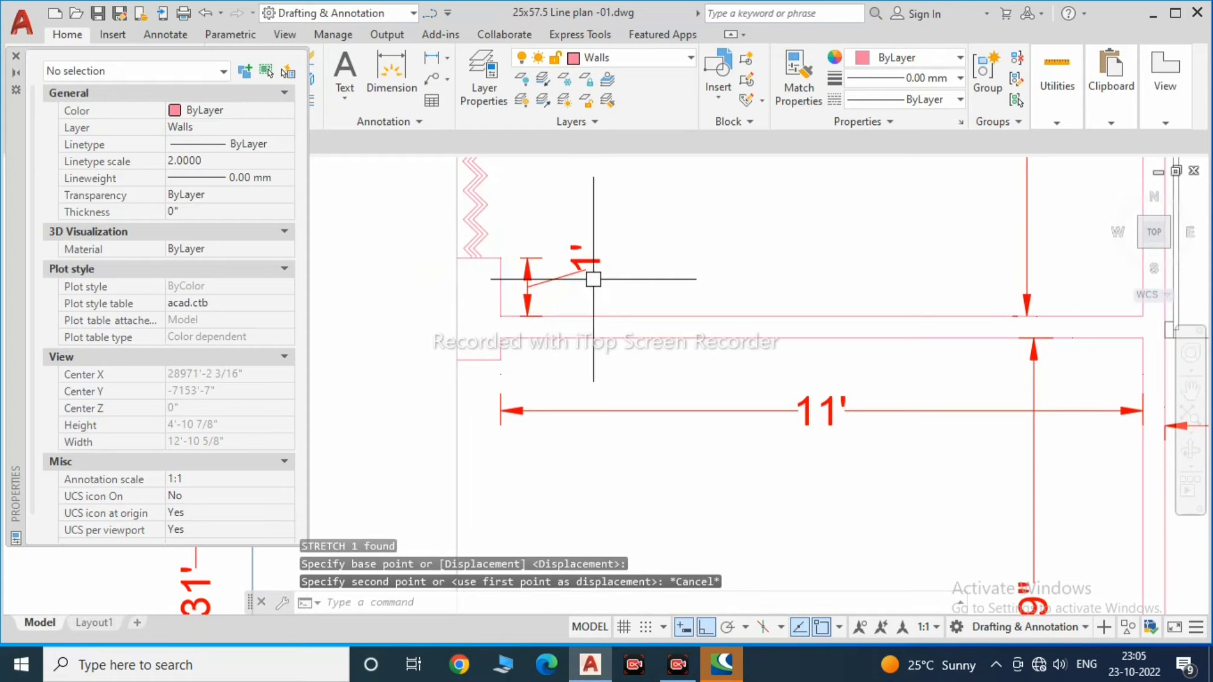
pyautogui.write('2')
pyautogui.press('Return')
pyautogui.scroll(-3, 760, 253)
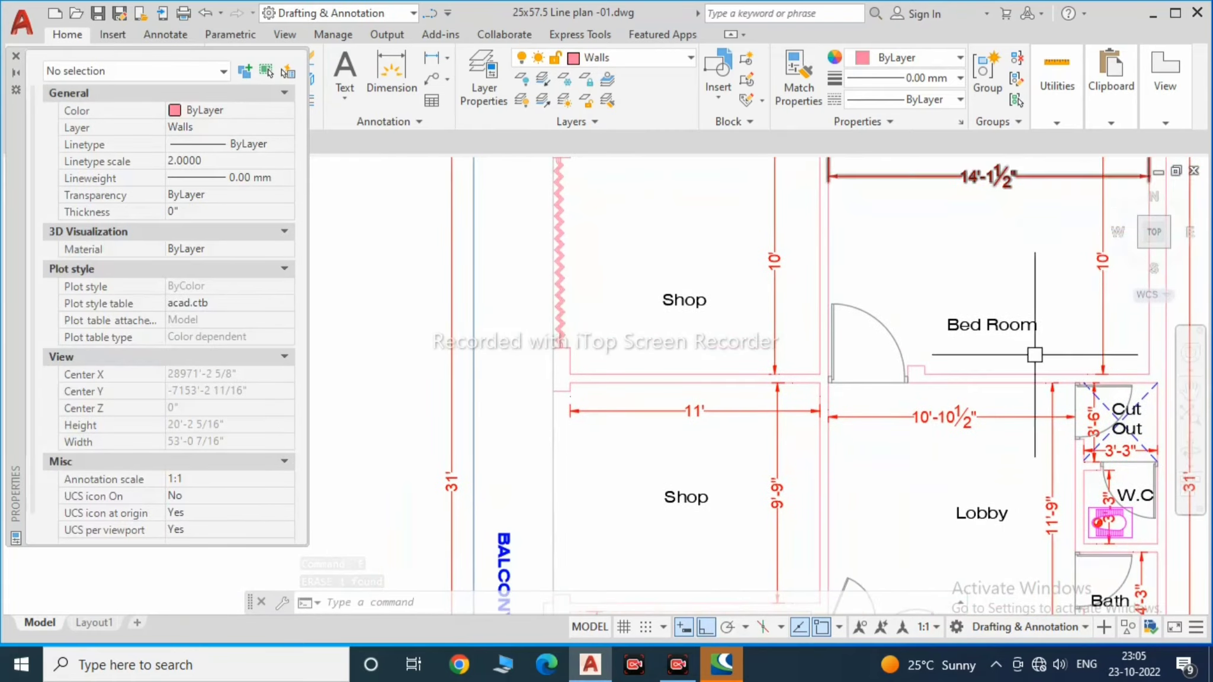
pyautogui.scroll(3, 569, 401)
# Step: Add a 1'-11" linear dimension beside the shop wall with DLI
pyautogui.write('dli')
pyautogui.press('Return')
pyautogui.click(546, 354)
pyautogui.click(546, 422)
pyautogui.click(527, 385)
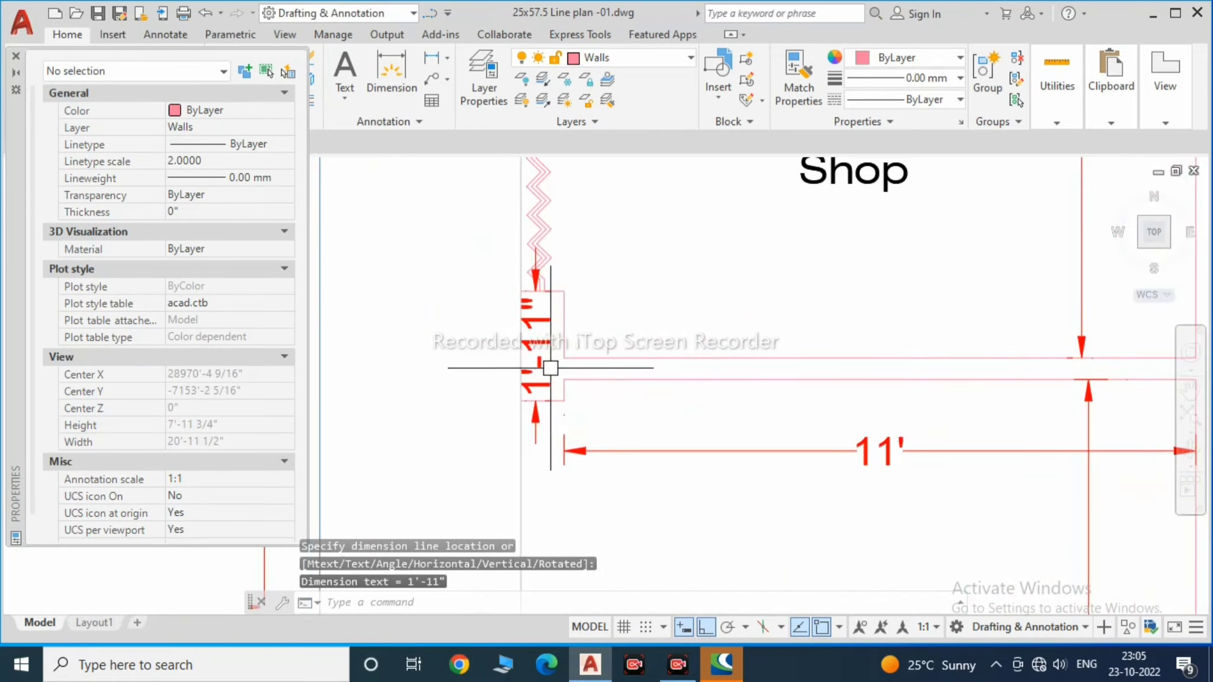
pyautogui.press('d')
pyautogui.press('Return')
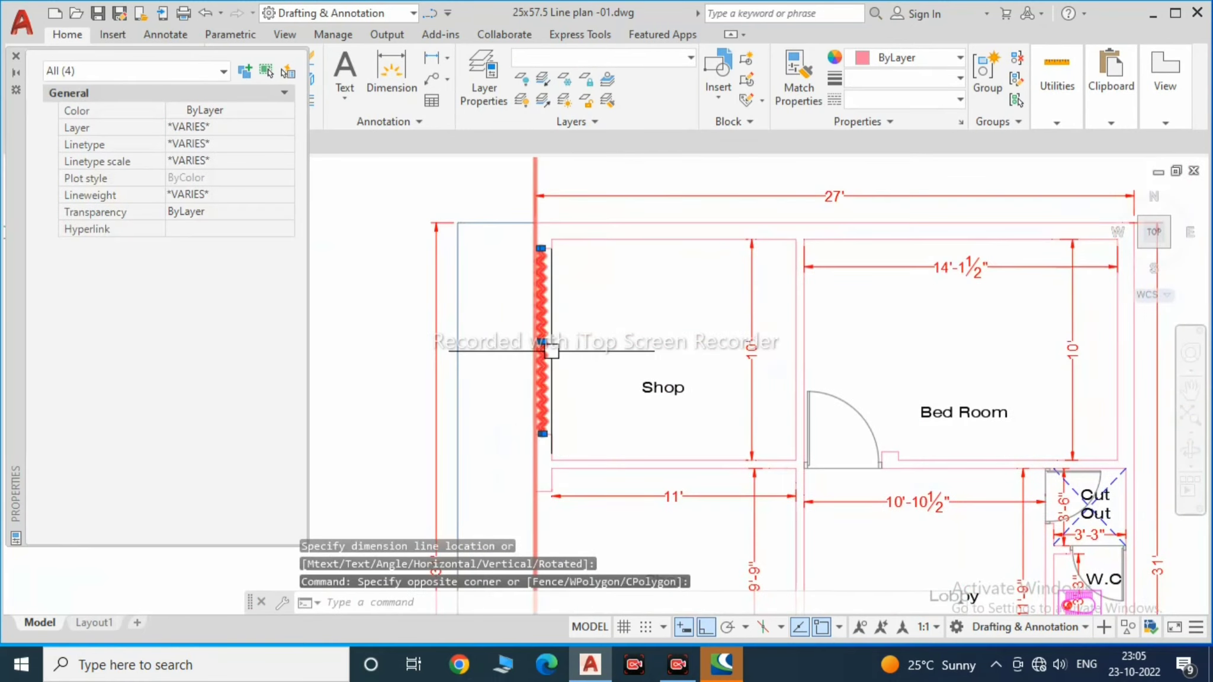
# Step: Cancel the pending dimension and bring the whole floor plan into view
pyautogui.press('Escape')
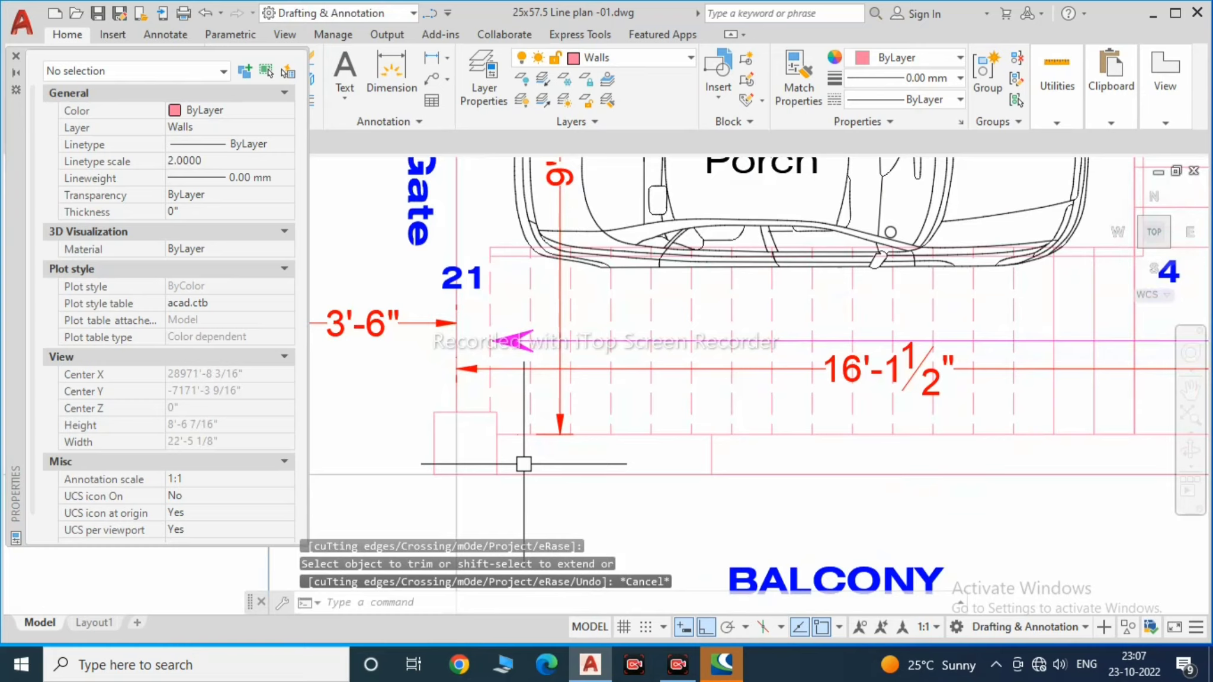
pyautogui.press('Escape')
pyautogui.scroll(-3, 555, 406)
pyautogui.scroll(-2, 521, 450)
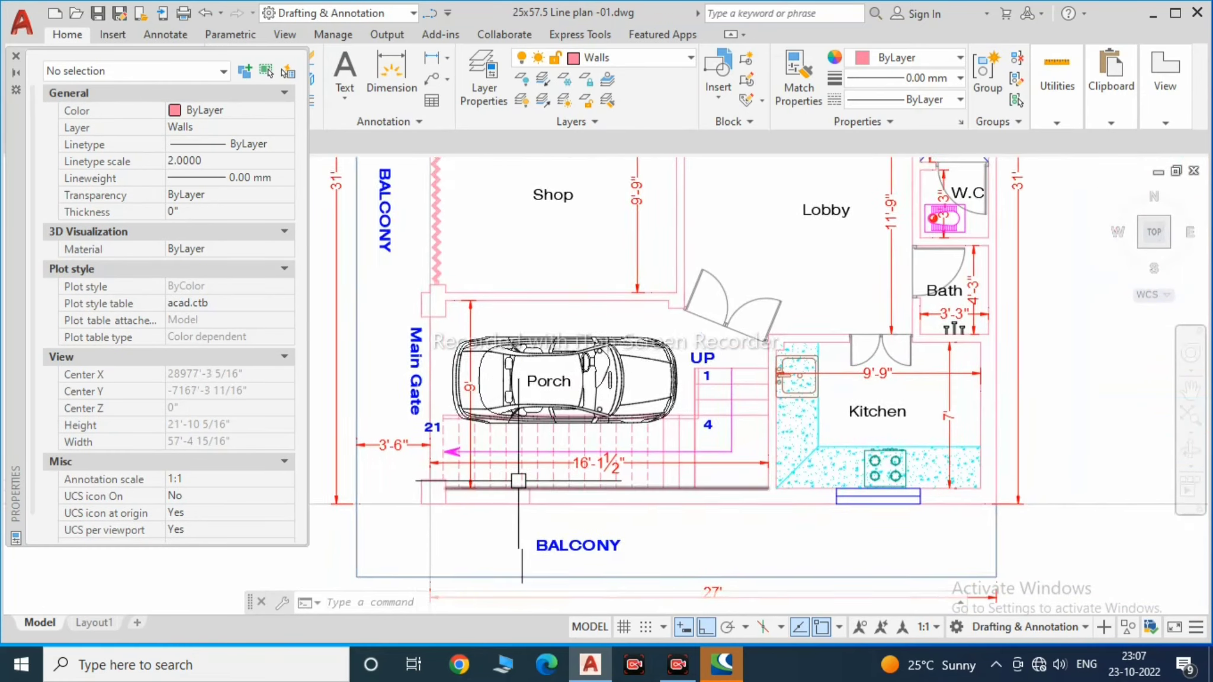
pyautogui.moveTo(509, 474); pyautogui.dragTo(484, 492, button='middle')
# Step: Trim the extra stair lines at the porch
pyautogui.write('tr')
pyautogui.press('Return')
pyautogui.scroll(2, 492, 486)
pyautogui.scroll(2, 521, 474)
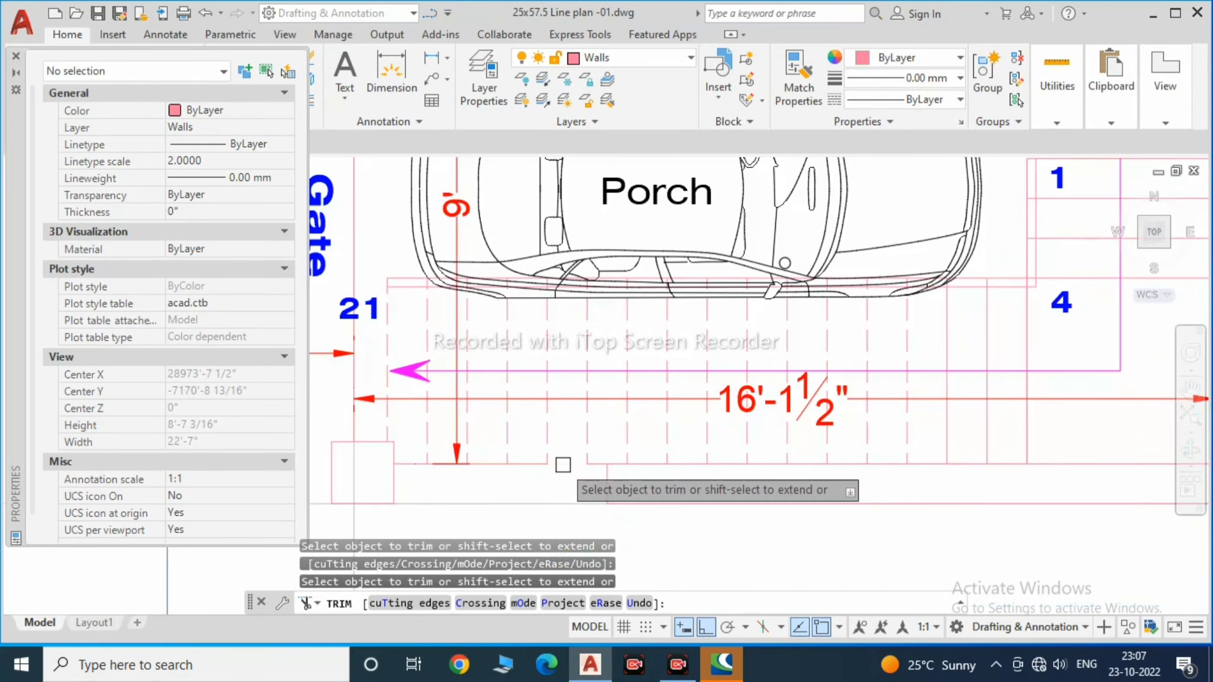
pyautogui.press('Escape')
pyautogui.scroll(-3, 563, 465)
pyautogui.scroll(4, 813, 268)
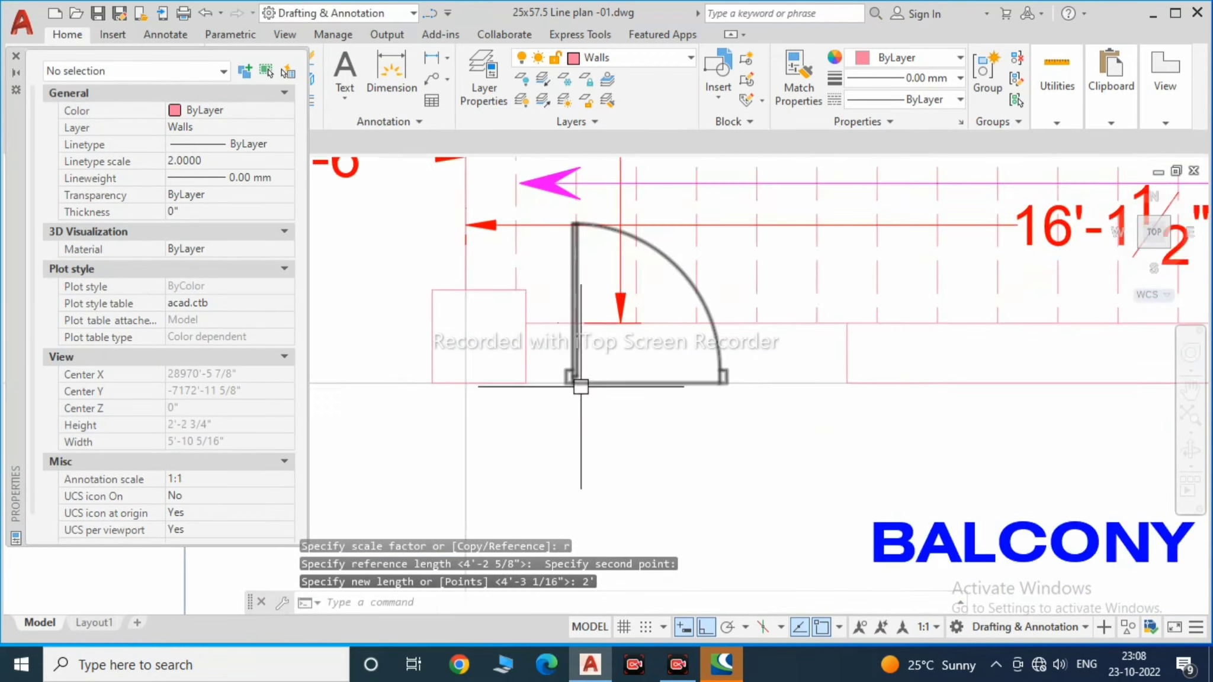
pyautogui.write('m')
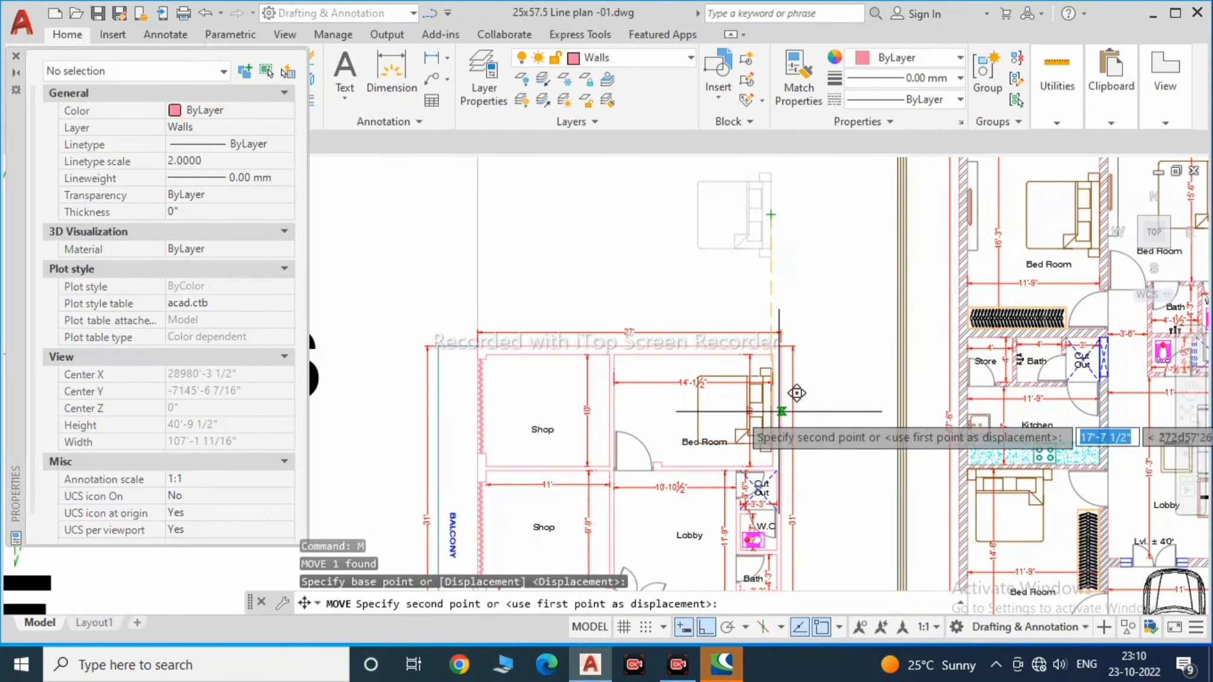
# Step: Drop the bed into the Bed Room's upper corner and move the Bed Room label
pyautogui.scroll(2, 602, 470)
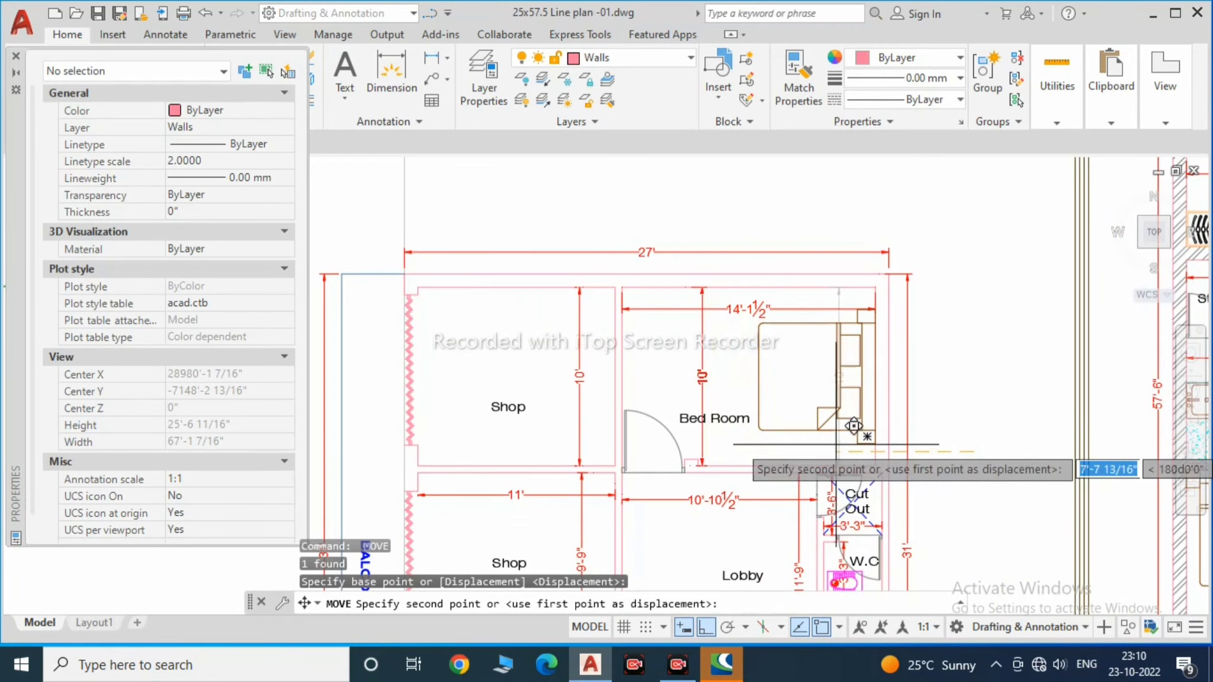
pyautogui.click(728, 420)
pyautogui.click(704, 306)
pyautogui.press('Return')
pyautogui.click(731, 371)
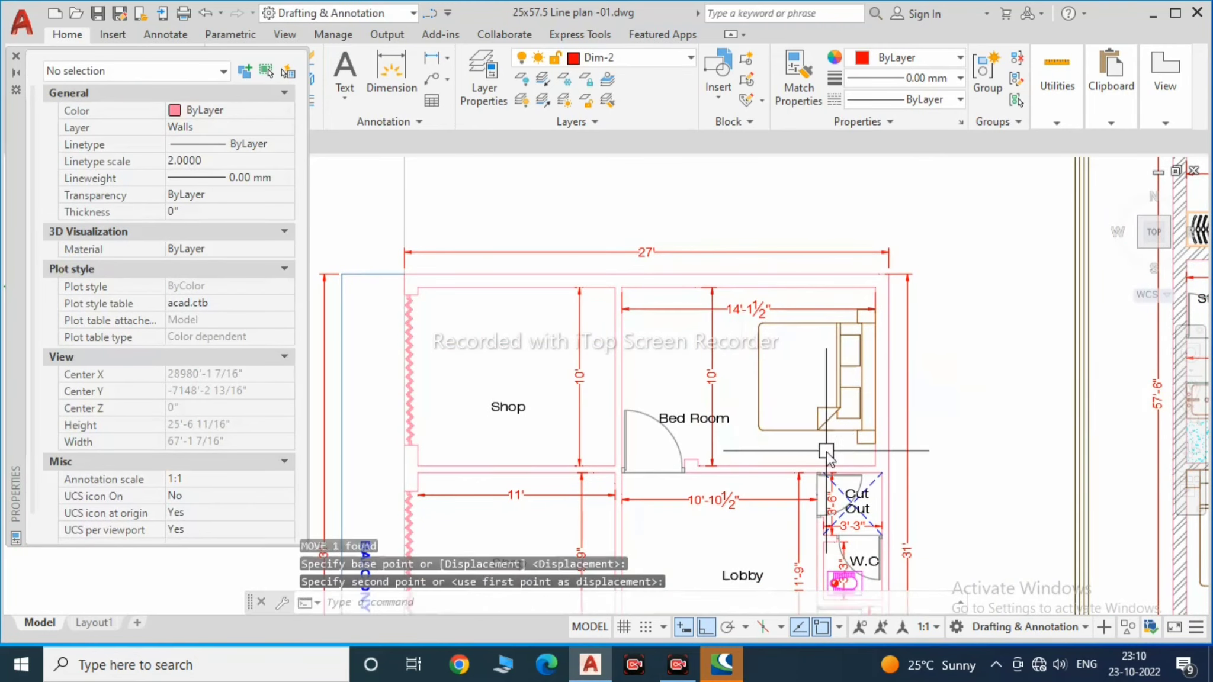
pyautogui.click(693, 418)
pyautogui.press('Return')
pyautogui.click(720, 421)
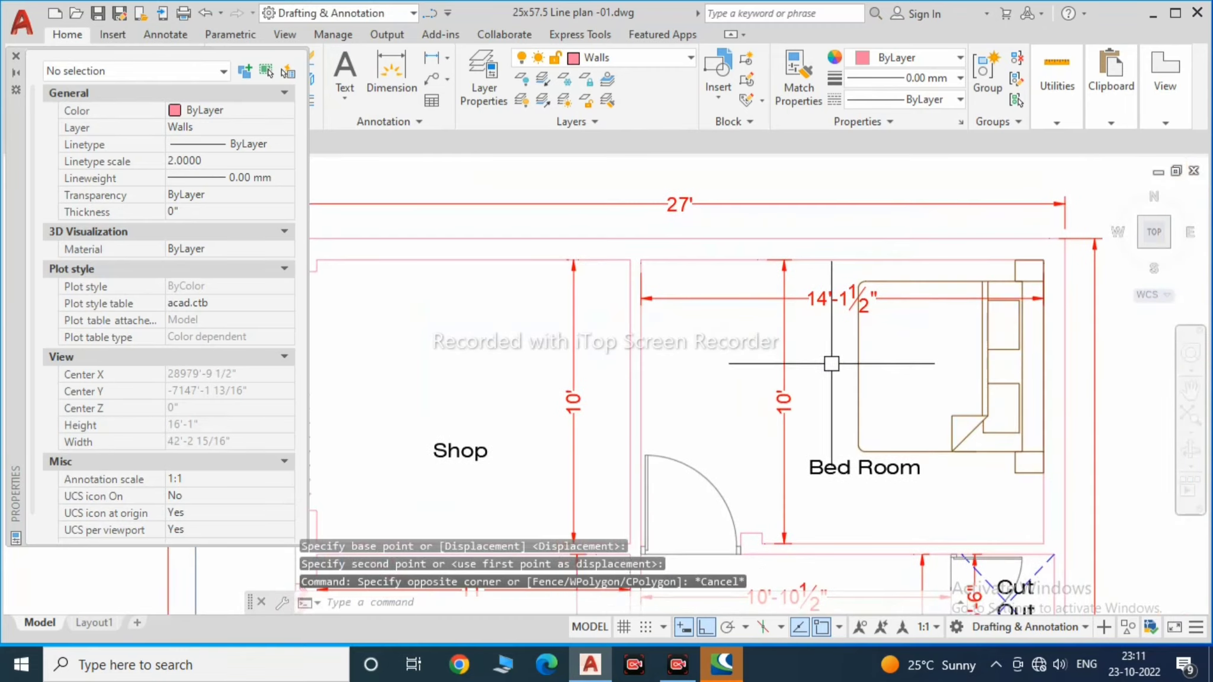
pyautogui.press('Escape')
# Step: Adjust the 14'-1½" dimension using its grips
pyautogui.scroll(-3, 830, 444)
pyautogui.scroll(3, 632, 221)
pyautogui.click(631, 221)
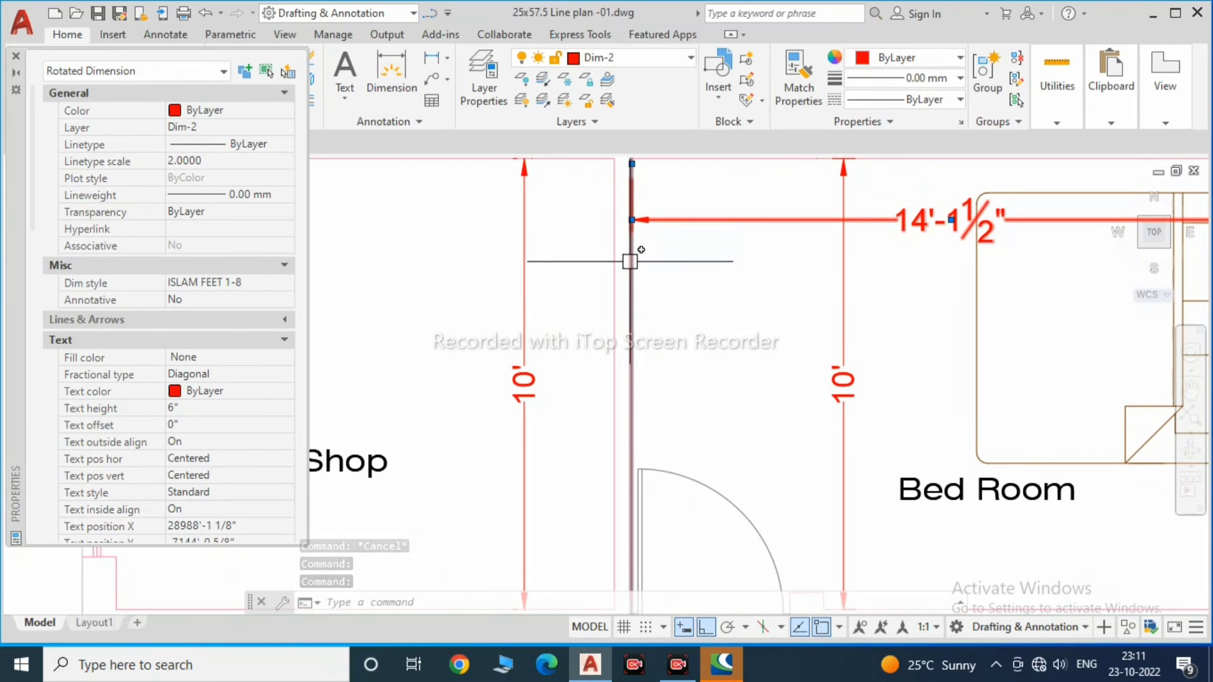
pyautogui.write('m')
pyautogui.scroll(4, 758, 249)
# Step: Offset the Bed Room's lower wall line 2' upward for the wardrobe
pyautogui.press('Escape')
pyautogui.scroll(-3, 760, 252)
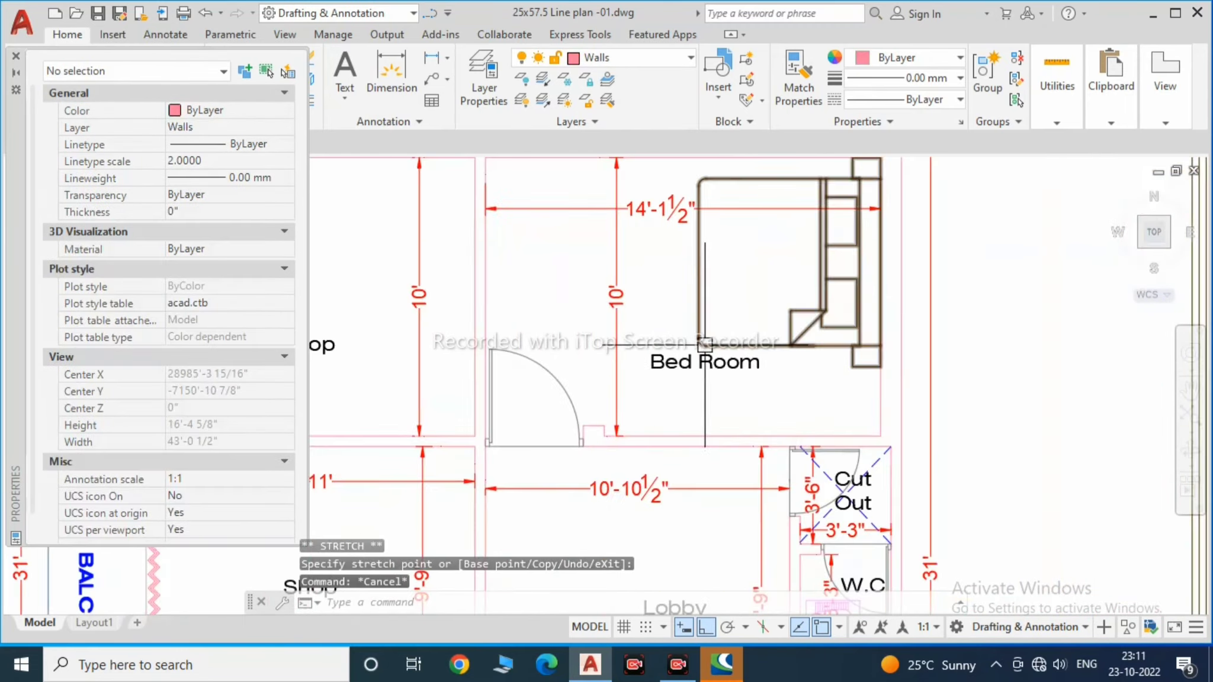
pyautogui.write('o')
pyautogui.press('Return')
pyautogui.click(681, 436)
pyautogui.click(652, 409)
pyautogui.press('Escape')
pyautogui.scroll(2, 561, 433)
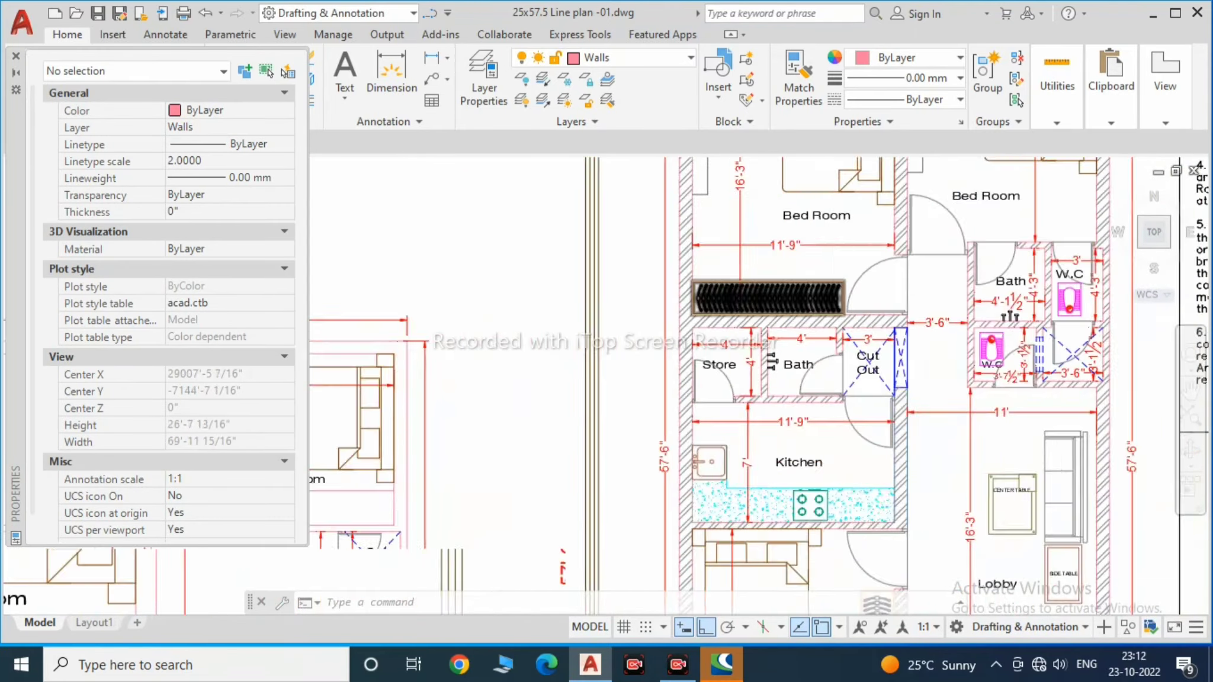
# Step: Copy the wardrobe block next to the Bed Room and remove the unneeded object
pyautogui.write('co')
pyautogui.press('Return')
pyautogui.click(593, 397)
pyautogui.press('Escape')
pyautogui.scroll(5, 593, 397)
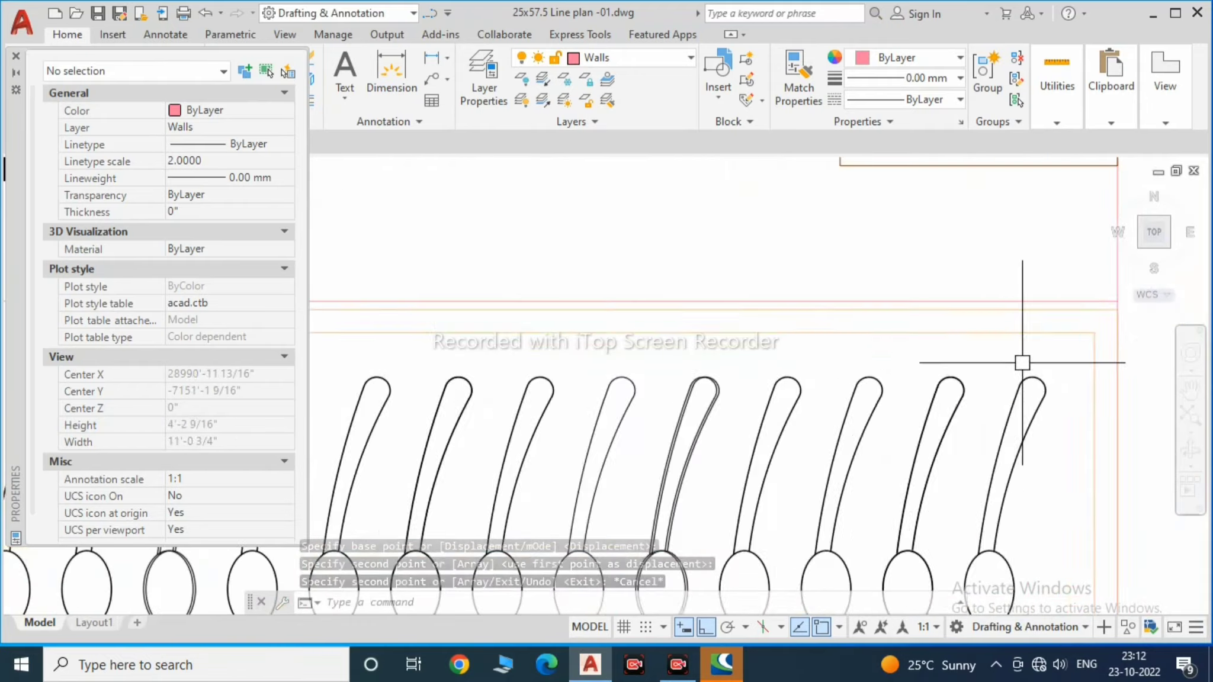
pyautogui.scroll(-3, 593, 397)
pyautogui.write('e')
pyautogui.press('Return')
pyautogui.scroll(-2, 775, 384)
pyautogui.scroll(4, 725, 424)
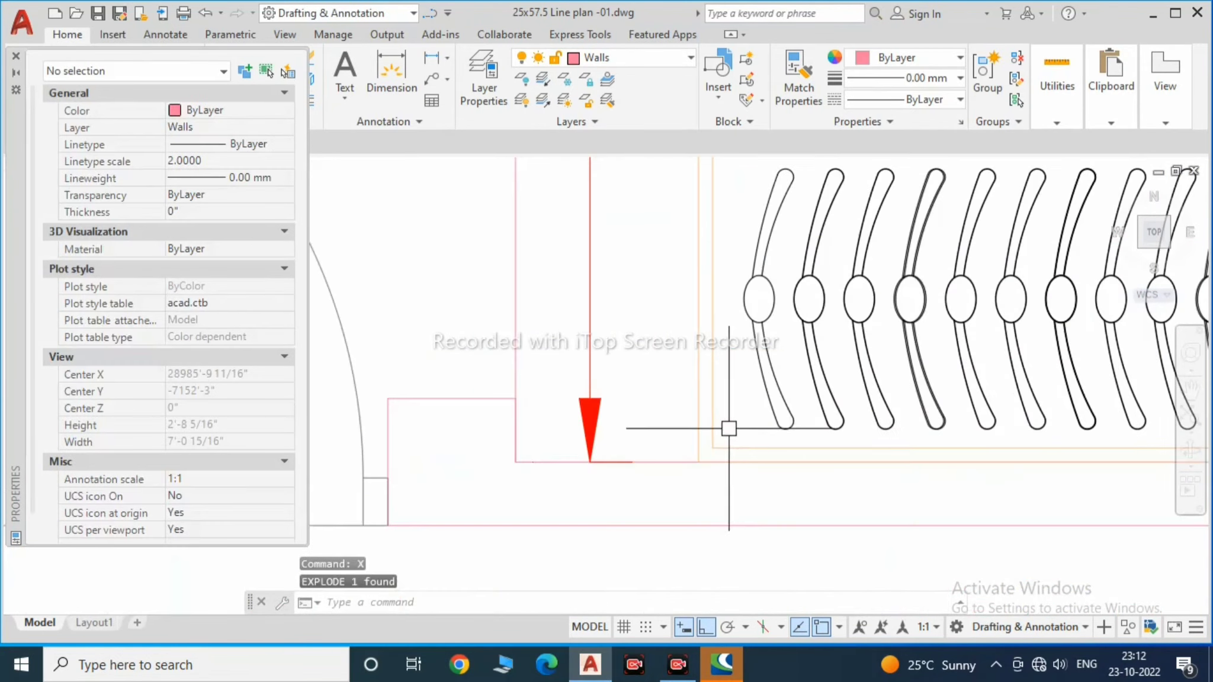
# Step: Stretch the wardrobe so it reaches the wall
pyautogui.write('s')
pyautogui.press('Return')
pyautogui.click(720, 419)
pyautogui.click(689, 185)
pyautogui.scroll(3, 599, 185)
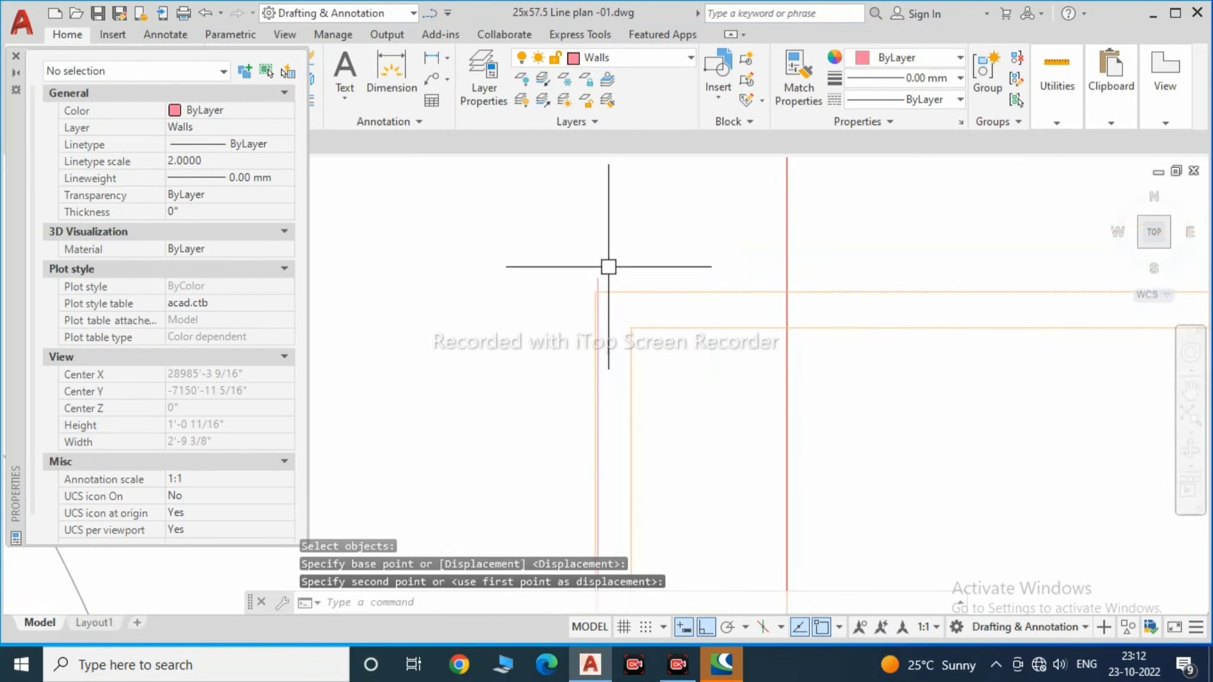
pyautogui.click(610, 265)
pyautogui.press('Return')
pyautogui.scroll(5, 571, 276)
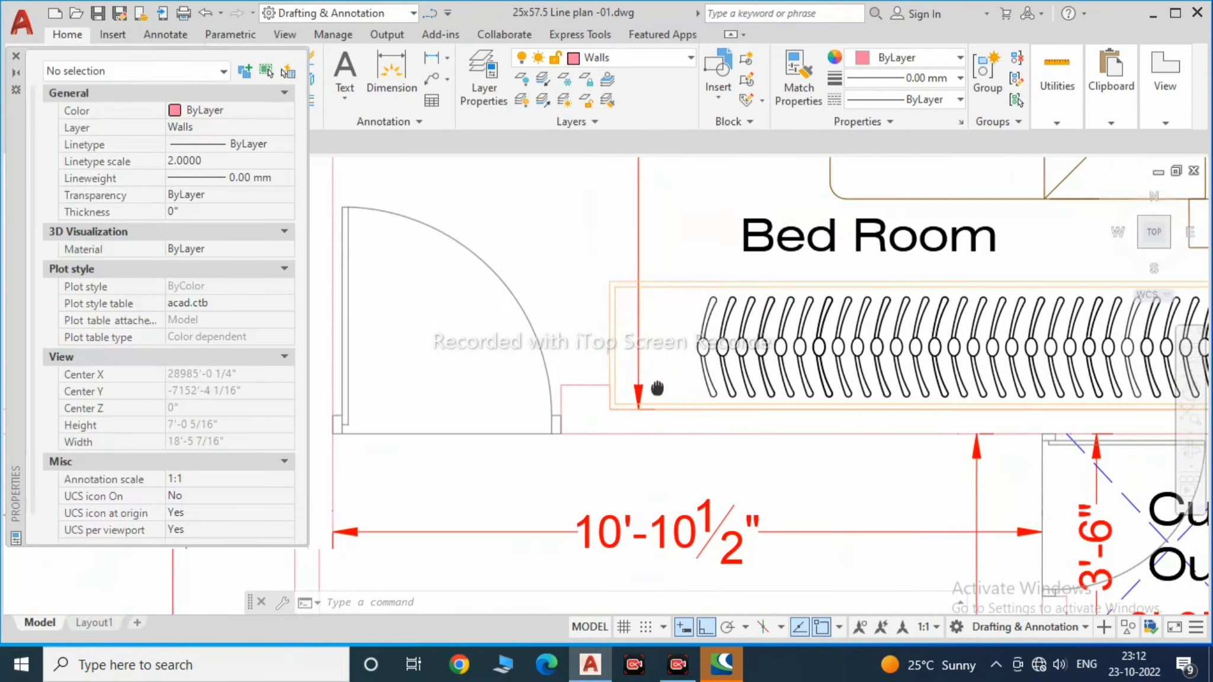
# Step: Copy seven hangers along the rail to fill the wardrobe
pyautogui.moveTo(787, 414); pyautogui.dragTo(687, 332)
pyautogui.scroll(3, 740, 355)
pyautogui.write('co')
pyautogui.press('Return')
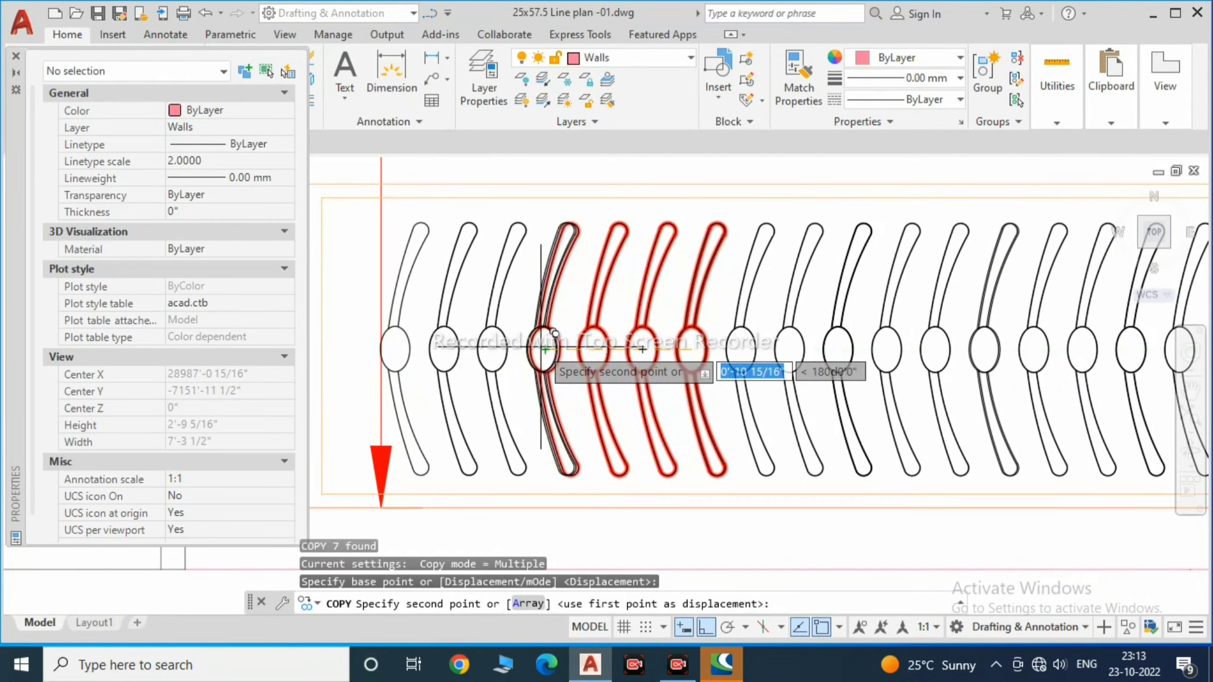
pyautogui.click(642, 349)
pyautogui.press('Escape')
pyautogui.scroll(-8, 681, 361)
pyautogui.scroll(2, 696, 355)
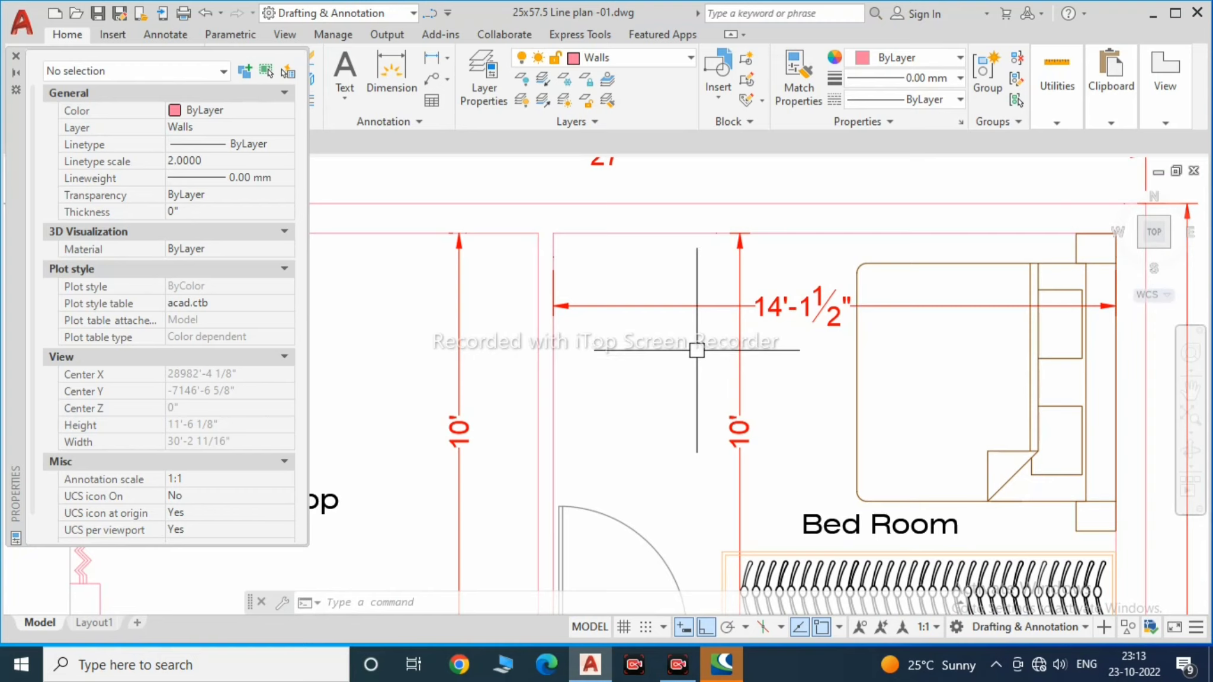
pyautogui.scroll(-3, 697, 350)
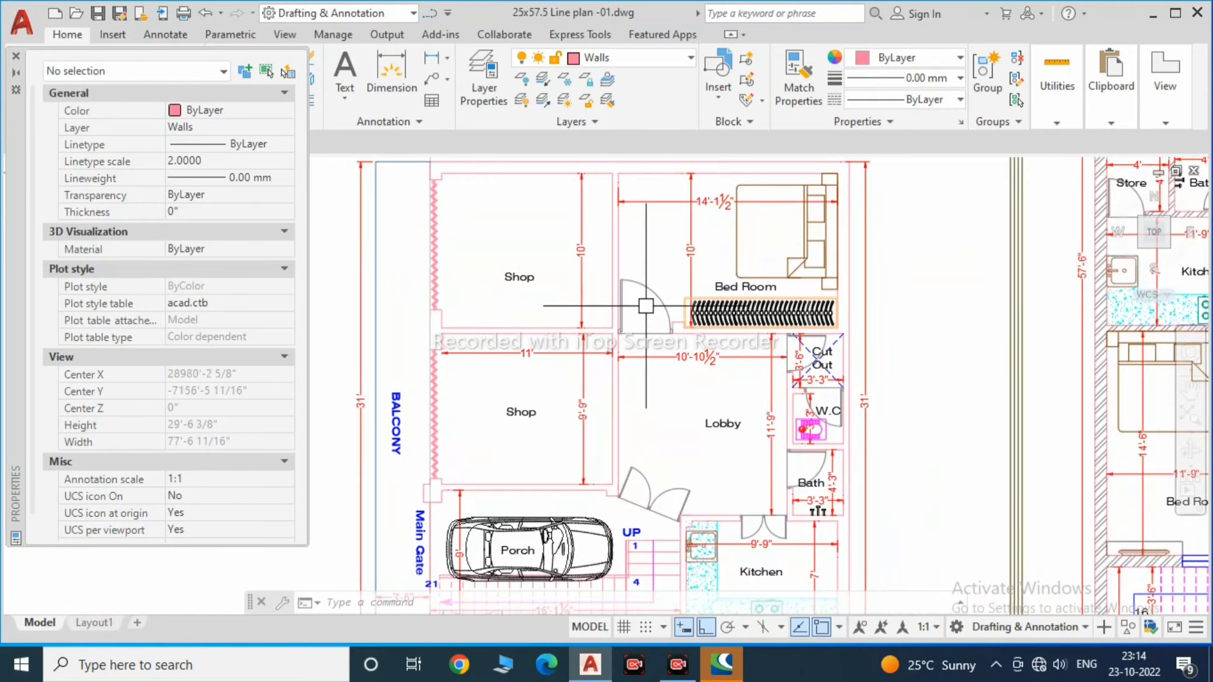
pyautogui.scroll(-2, 696, 355)
pyautogui.scroll(-3, 711, 403)
pyautogui.moveTo(722, 425); pyautogui.dragTo(611, 314)
pyautogui.scroll(-2, 612, 314)
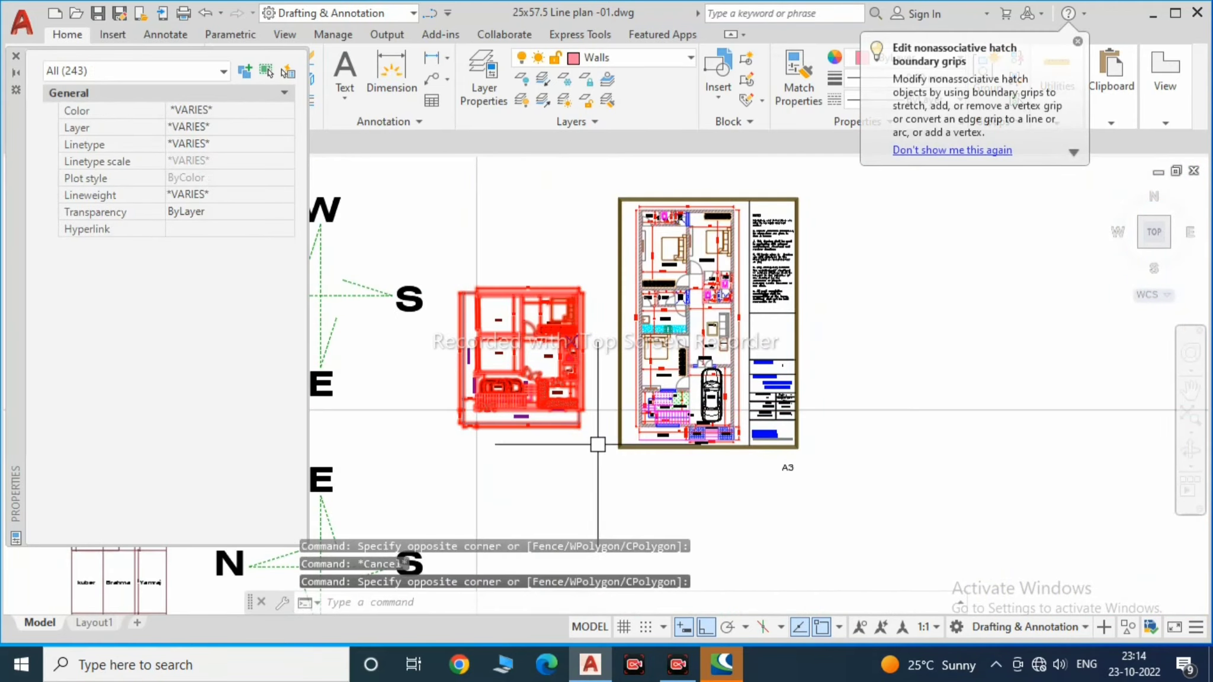
pyautogui.write('m')
pyautogui.press('Return')
pyautogui.click(427, 439)
pyautogui.click(834, 472)
pyautogui.scroll(2, 700, 366)
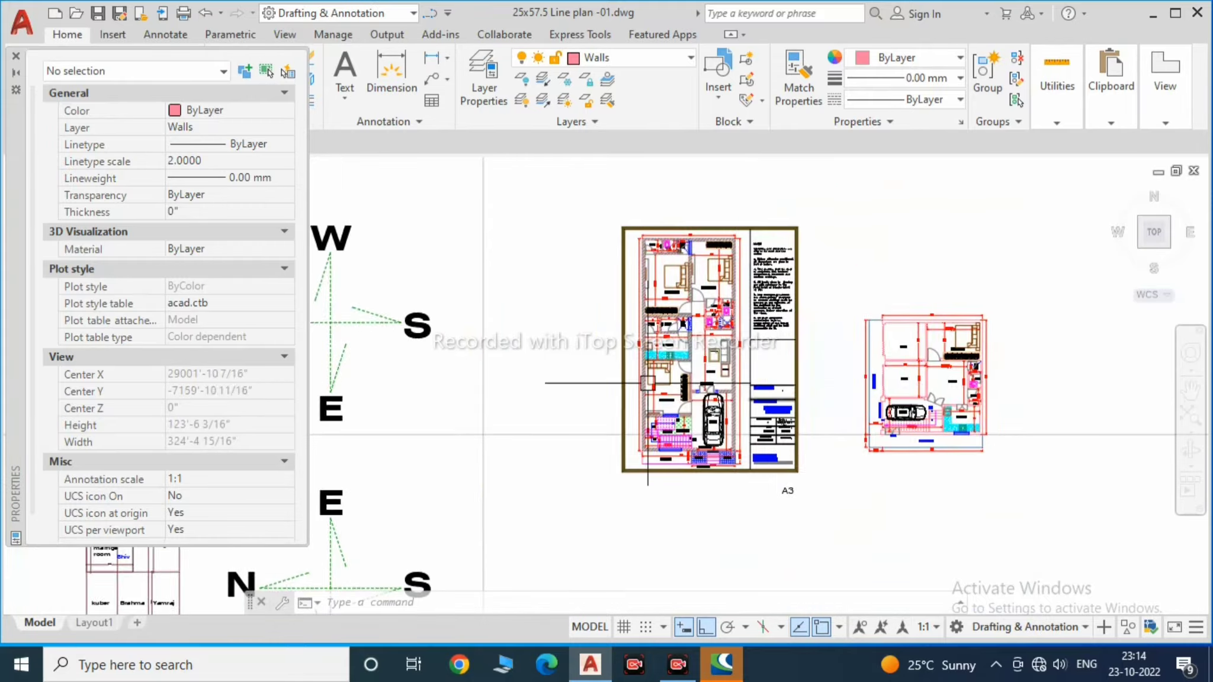
pyautogui.scroll(3, 798, 435)
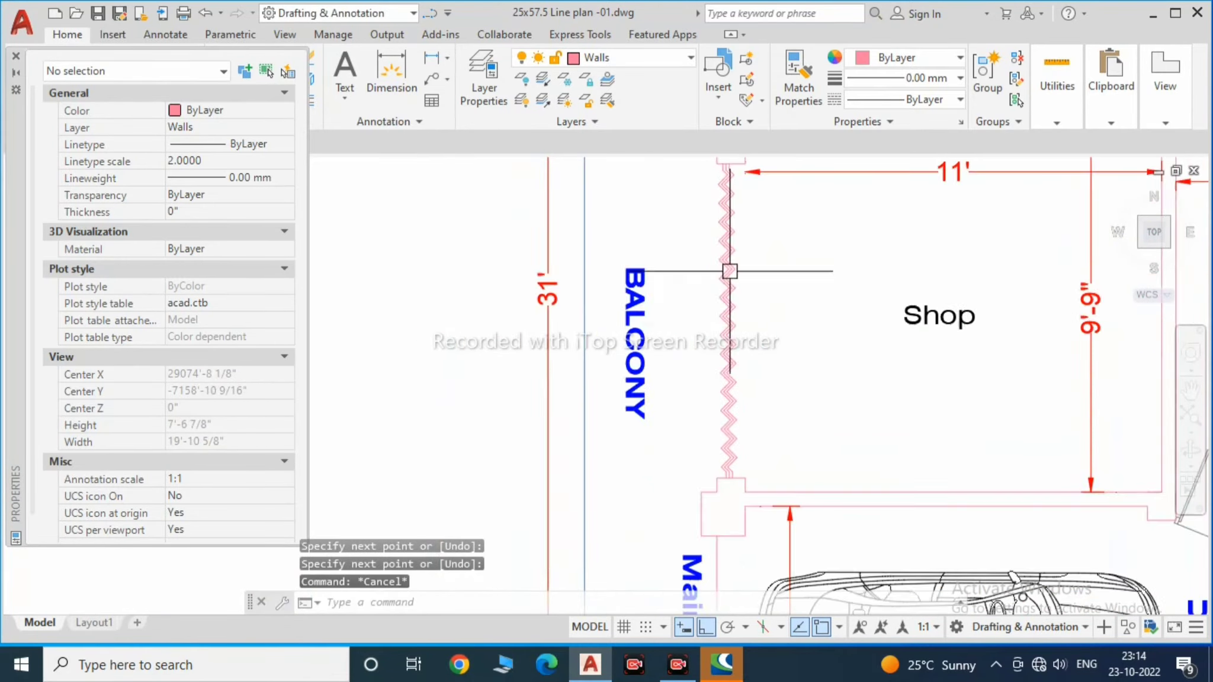
pyautogui.moveTo(729, 271); pyautogui.dragTo(587, 297, button='middle')
pyautogui.scroll(-2, 649, 371)
pyautogui.write('dli')
pyautogui.press('Return')
pyautogui.click(800, 453)
pyautogui.click(801, 325)
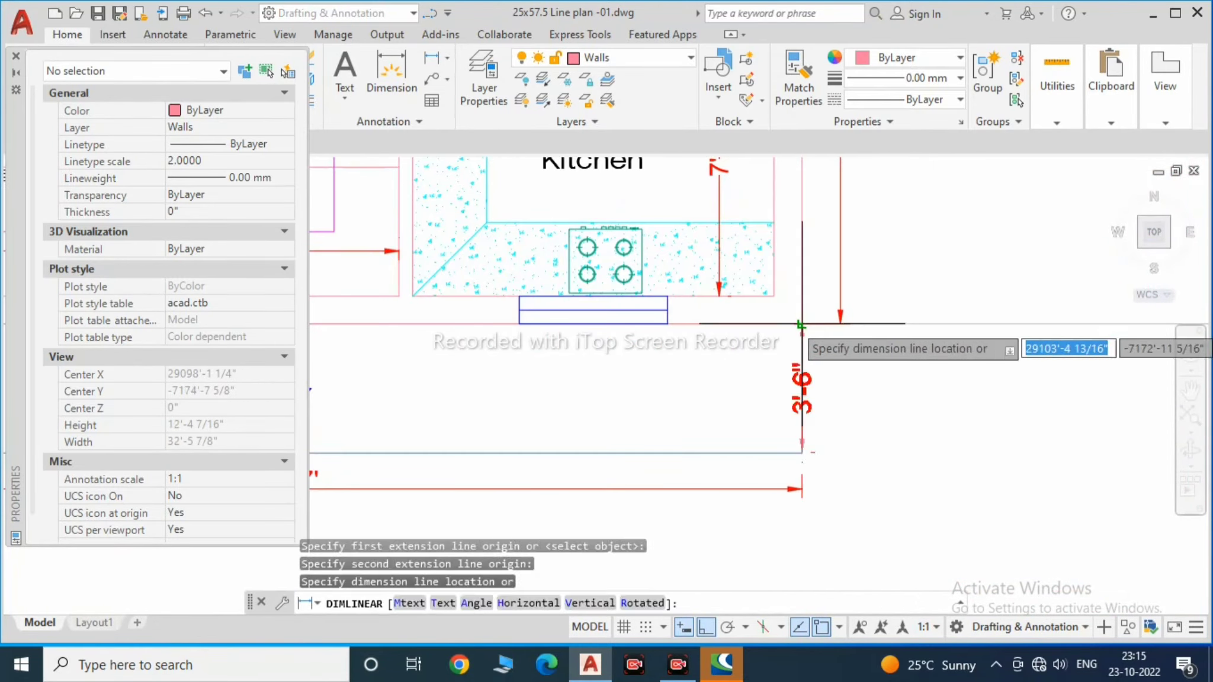
pyautogui.press('Escape')
pyautogui.scroll(-3, 801, 325)
pyautogui.scroll(3, 639, 433)
pyautogui.scroll(-1, 734, 359)
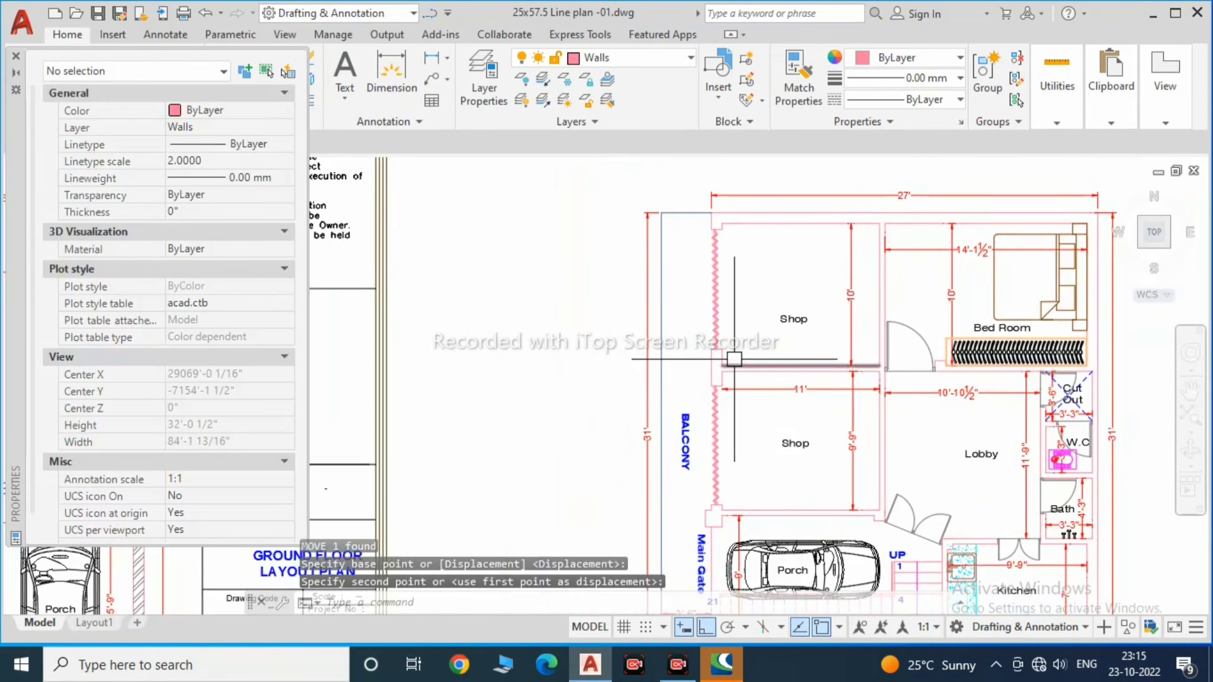
pyautogui.scroll(-2, 735, 358)
pyautogui.scroll(3, 681, 474)
pyautogui.click(709, 373)
pyautogui.write('m')
pyautogui.press('Return')
pyautogui.click(959, 484)
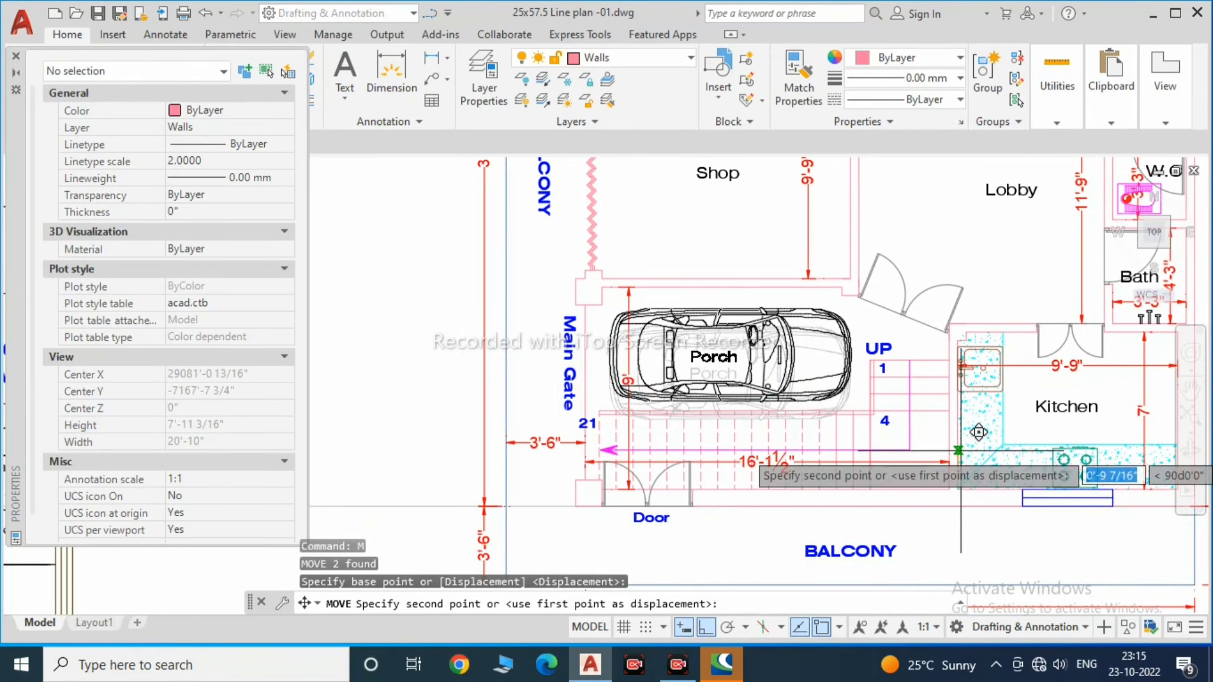
pyautogui.press('Escape')
pyautogui.click(629, 415)
pyautogui.scroll(3, 629, 414)
pyautogui.scroll(-3, 681, 433)
pyautogui.scroll(3, 663, 433)
pyautogui.press('Return')
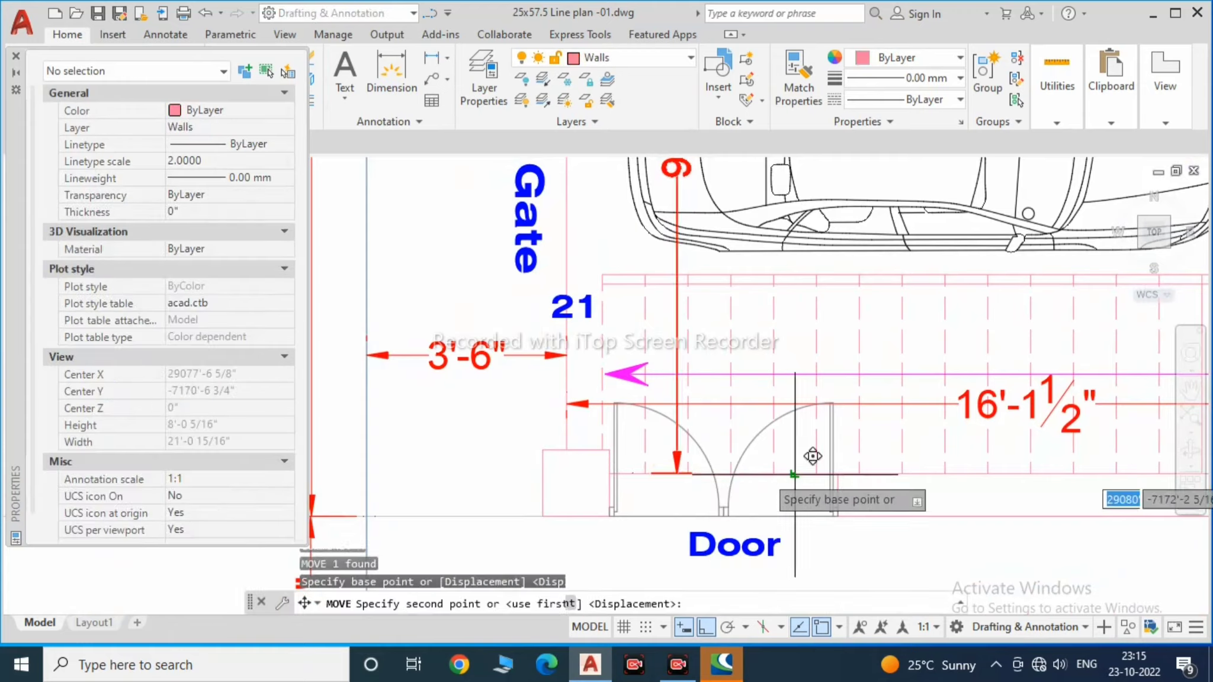
pyautogui.scroll(-2, 795, 474)
pyautogui.press('Escape')
pyautogui.scroll(-2, 710, 480)
pyautogui.scroll(-2, 622, 485)
pyautogui.scroll(-2, 547, 494)
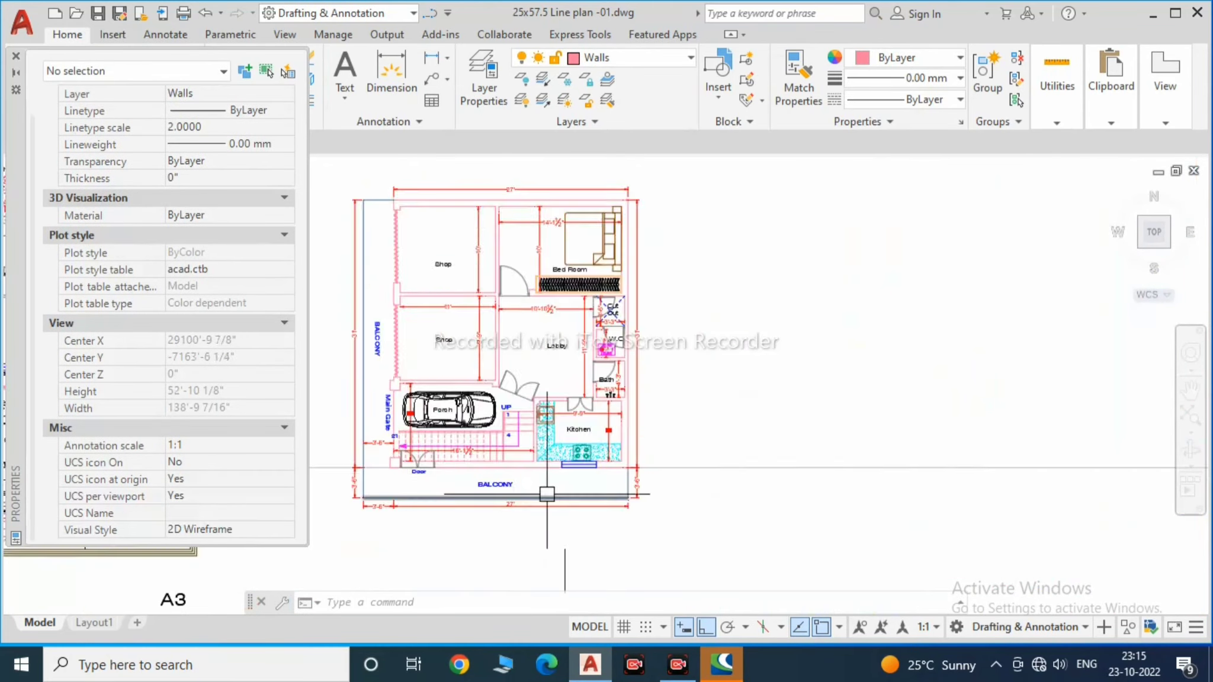
pyautogui.scroll(-3, 547, 494)
# Step: Isolate the Walls layer with LAYISO
pyautogui.click(563, 315)
pyautogui.scroll(3, 559, 323)
pyautogui.write('layiso')
pyautogui.press('Return')
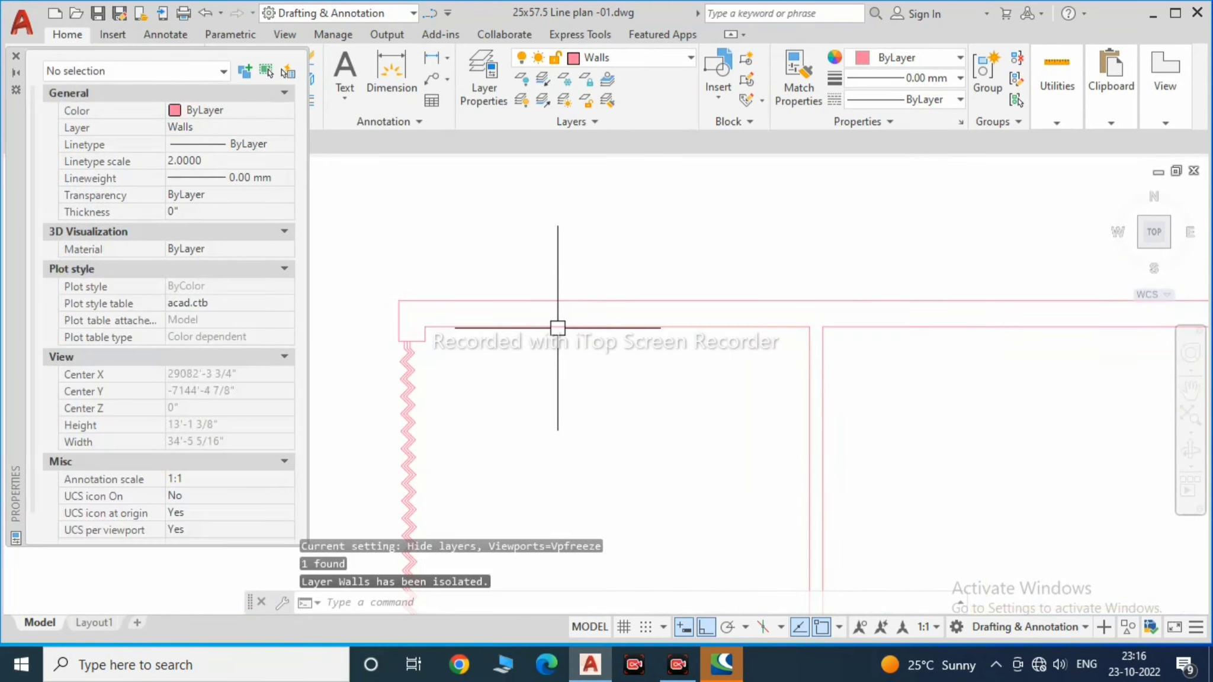
# Step: Fill the wall pieces around the porch door with a solid hatch
pyautogui.write('h')
pyautogui.press('Return')
pyautogui.click(651, 450)
pyautogui.scroll(4, 628, 444)
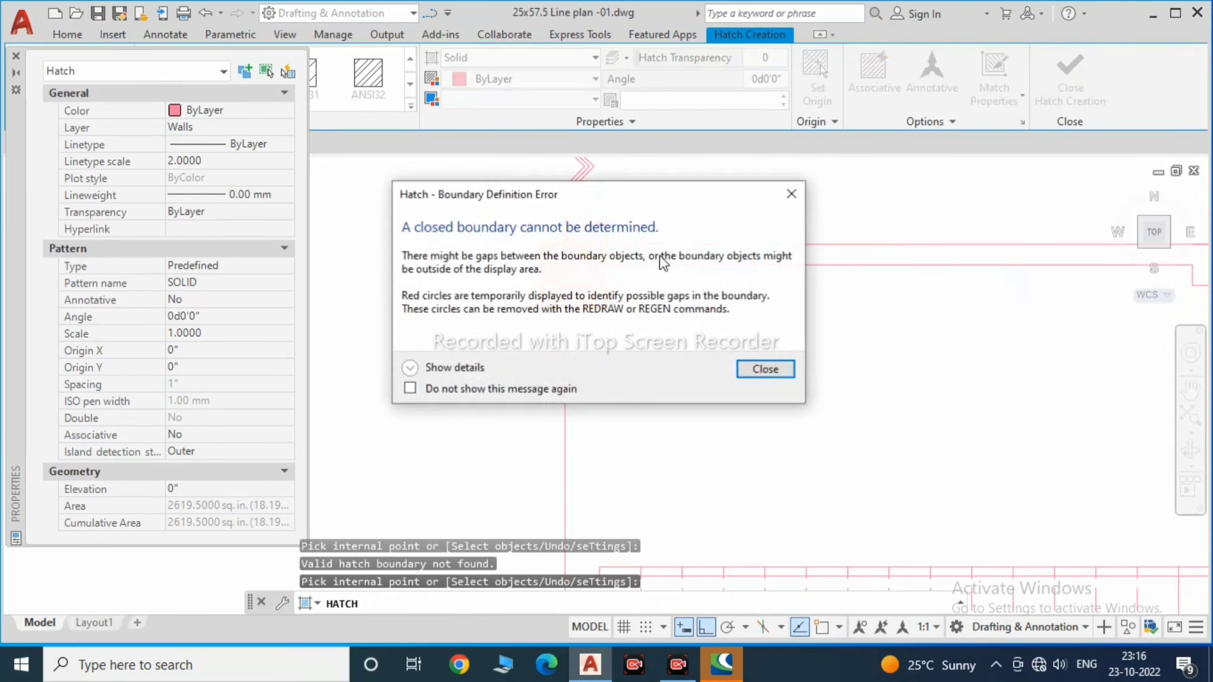
pyautogui.press('Return')
pyautogui.press('Escape')
pyautogui.scroll(5, 692, 429)
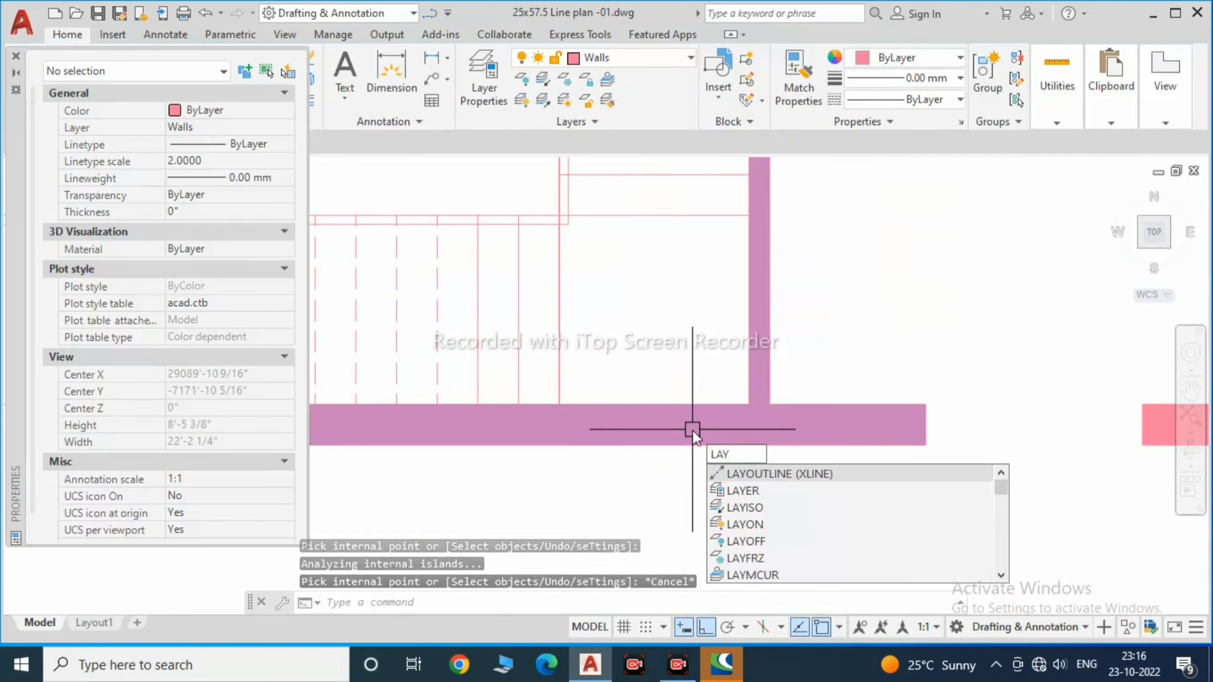
# Step: Turn all layers back on and try matching properties onto the door walls
pyautogui.write('ON')
pyautogui.press('Return')
pyautogui.scroll(-5, 693, 430)
pyautogui.write('ma')
pyautogui.press('Return')
pyautogui.scroll(5, 357, 465)
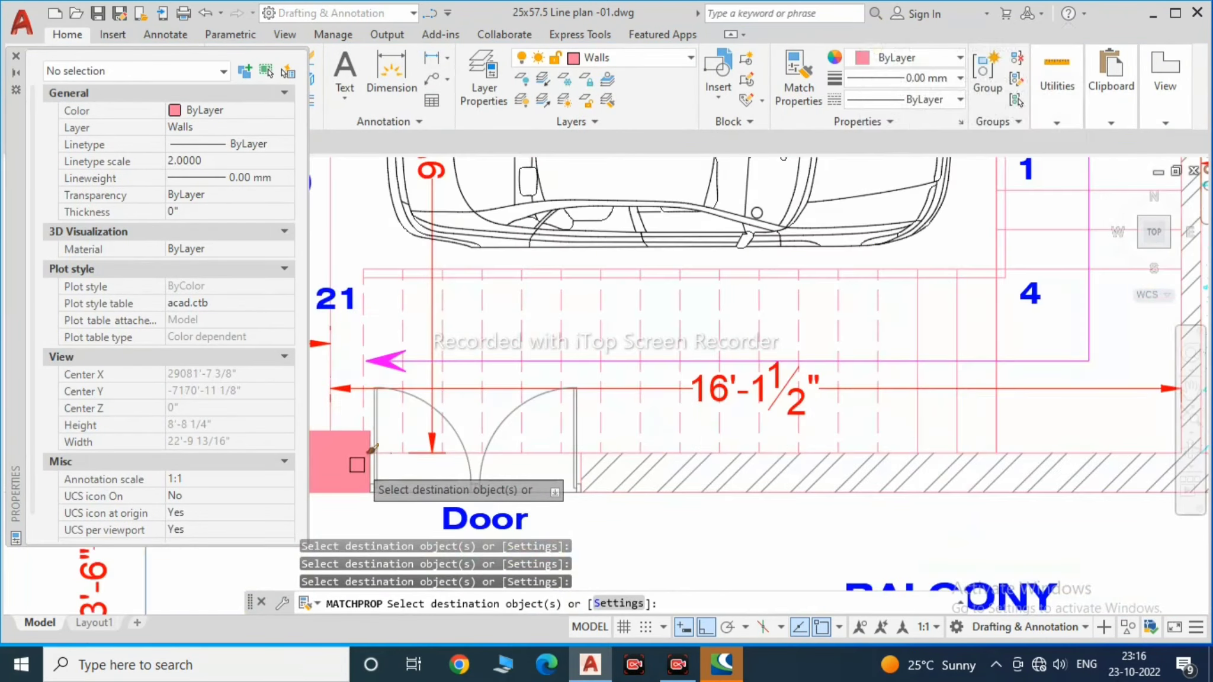
pyautogui.scroll(-5, 693, 260)
pyautogui.press('Escape')
pyautogui.scroll(2, 653, 319)
pyautogui.write('re')
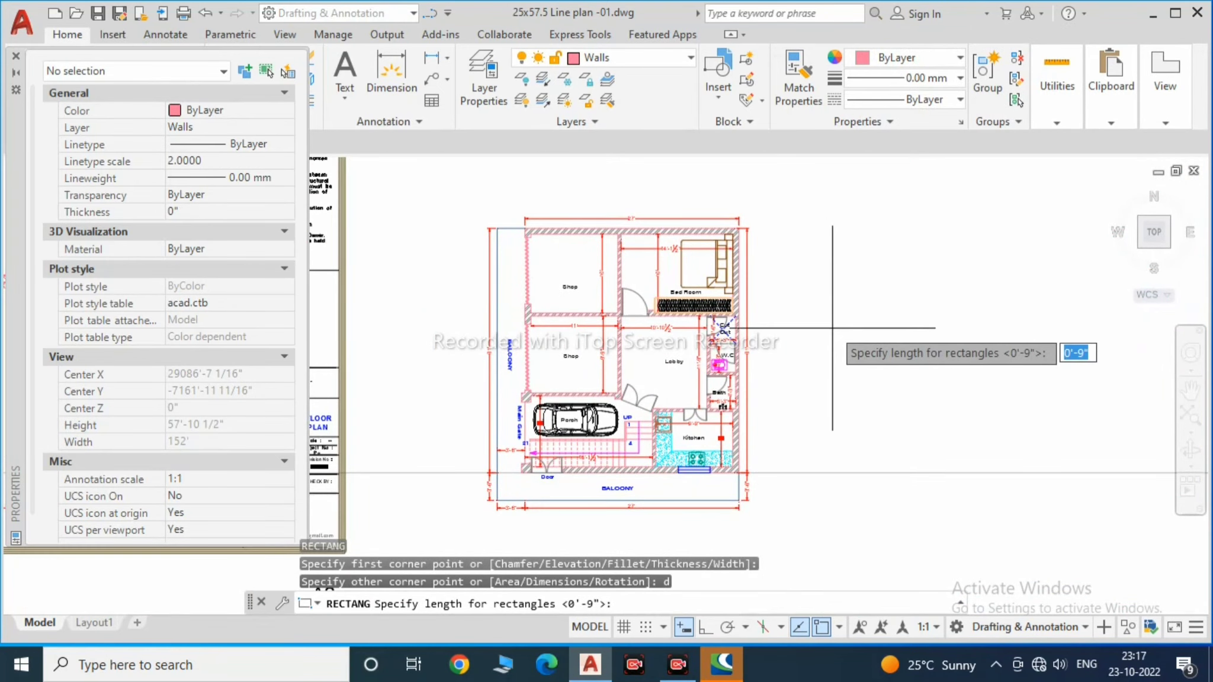
# Step: Size the new rectangle and move it around the first-floor plan
pyautogui.click(832, 328)
pyautogui.write('m')
pyautogui.press('Return')
pyautogui.click(809, 172)
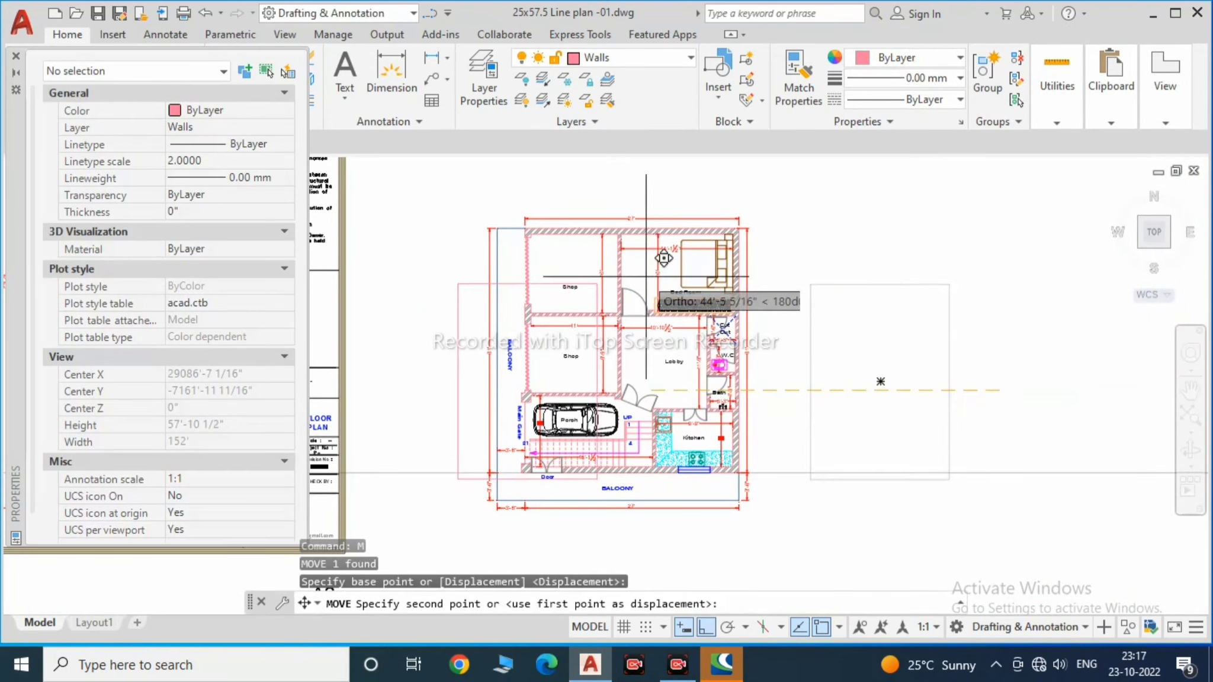
pyautogui.moveTo(809, 172); pyautogui.dragTo(799, 256, button='middle')
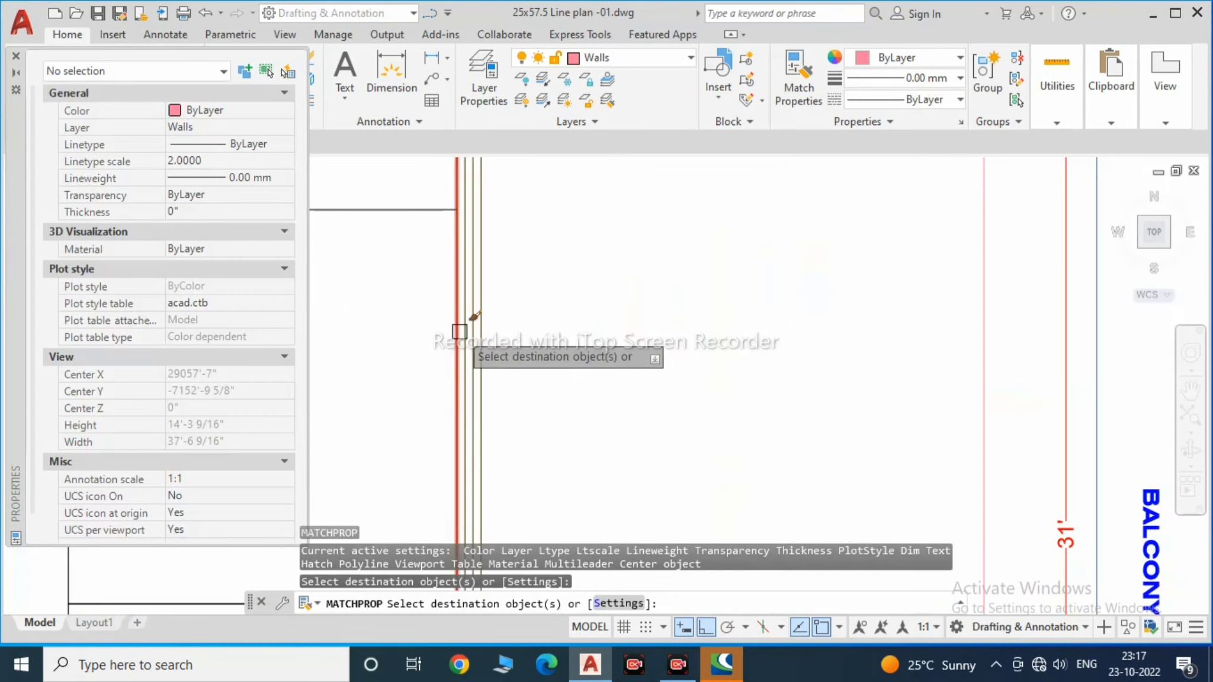
pyautogui.scroll(2, 652, 279)
pyautogui.click(690, 252)
pyautogui.scroll(-3, 690, 252)
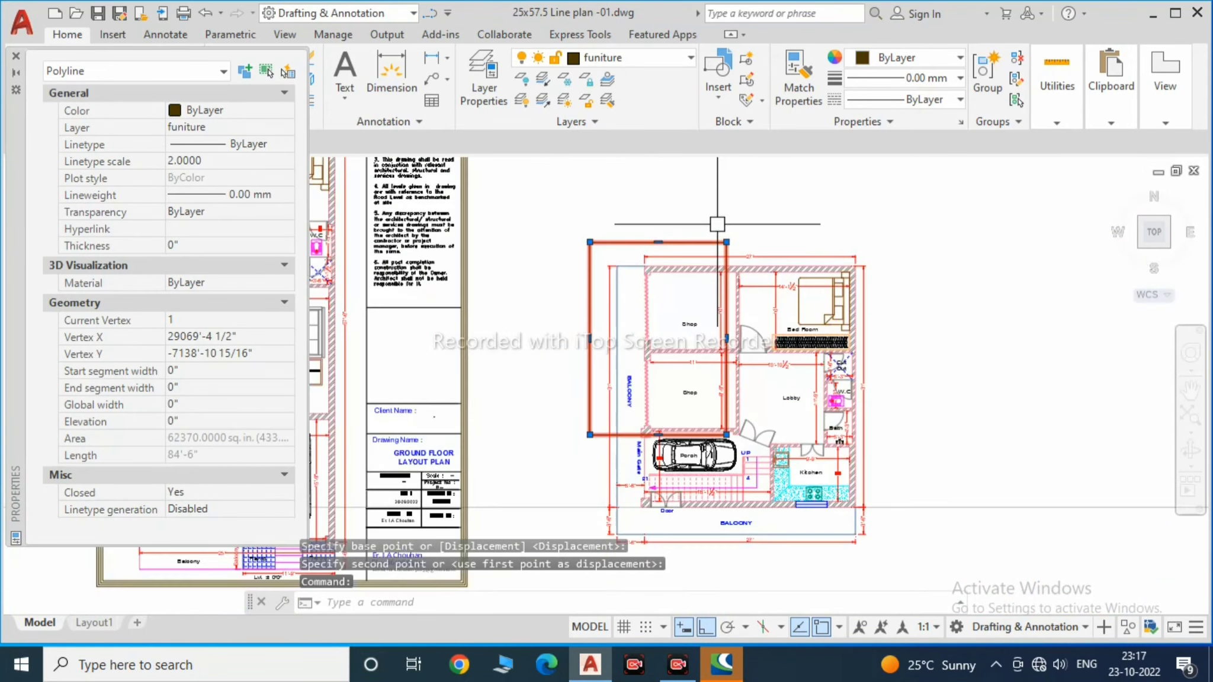
# Step: Rescale the frame by reference and fit the first-floor plan inside it
pyautogui.write('sc')
pyautogui.press('Return')
pyautogui.click(590, 431)
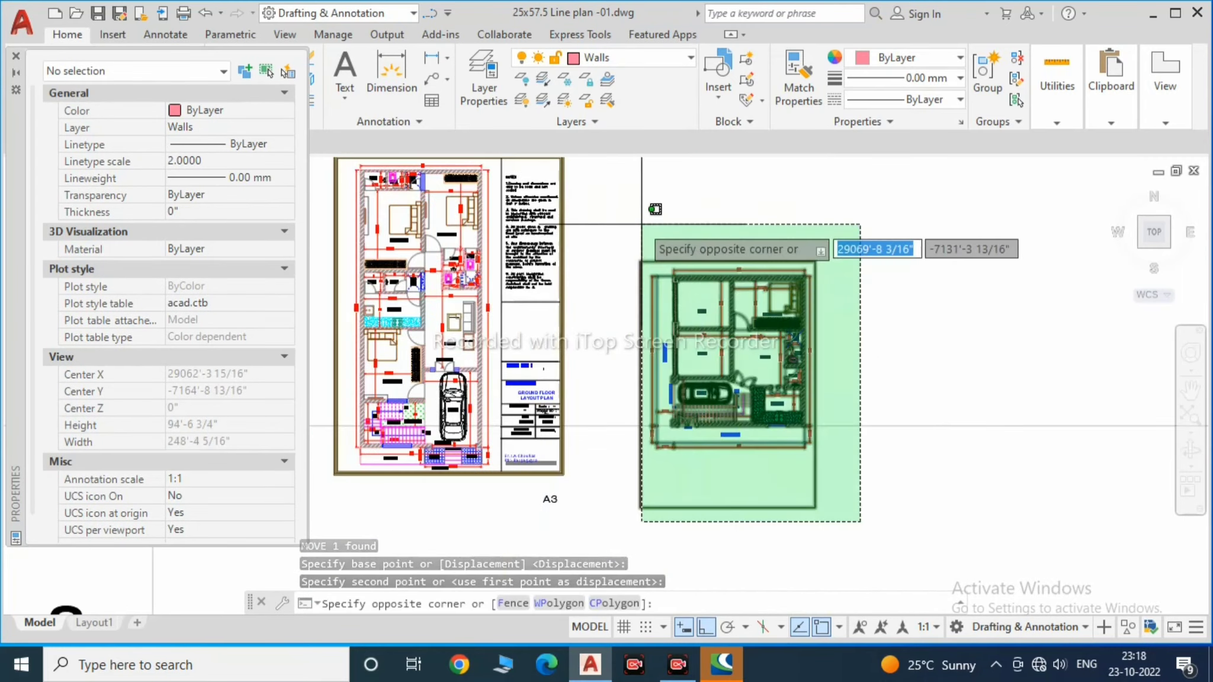
pyautogui.click(639, 215)
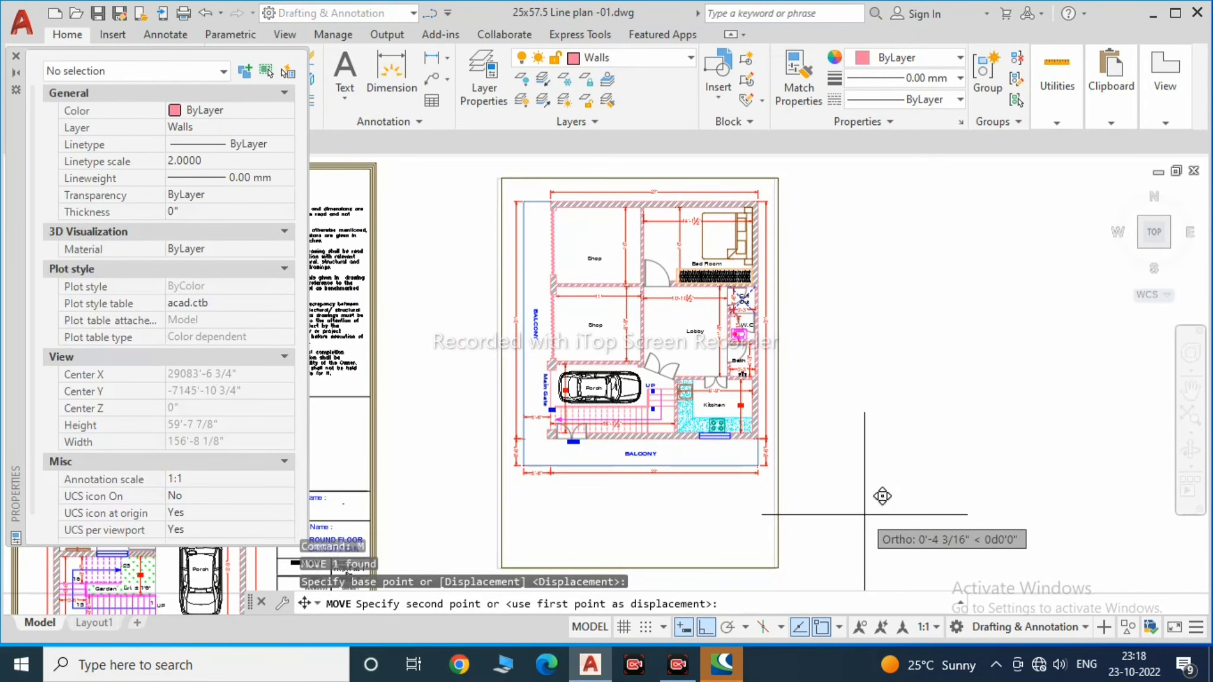
pyautogui.press('Escape')
pyautogui.scroll(2, 745, 411)
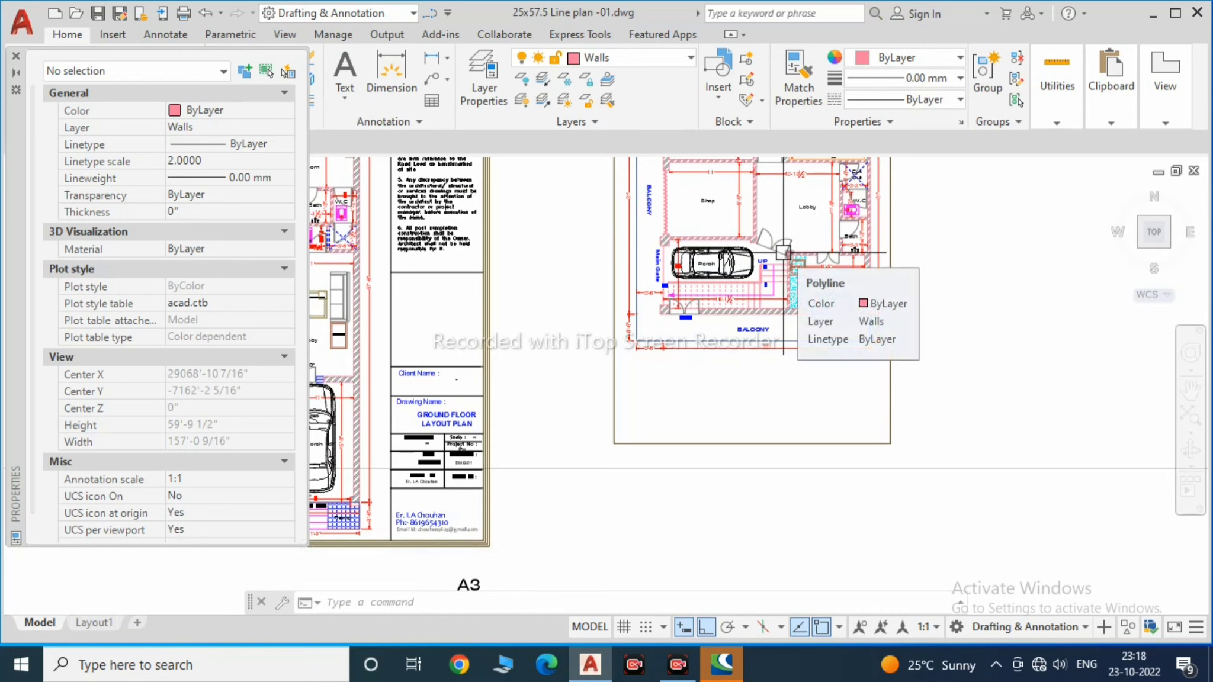
pyautogui.moveTo(707, 421); pyautogui.dragTo(705, 438, button='middle')
# Step: Offset the frame border by 2, draw the title-strip lines, and erase the stray red line
pyautogui.press('Return')
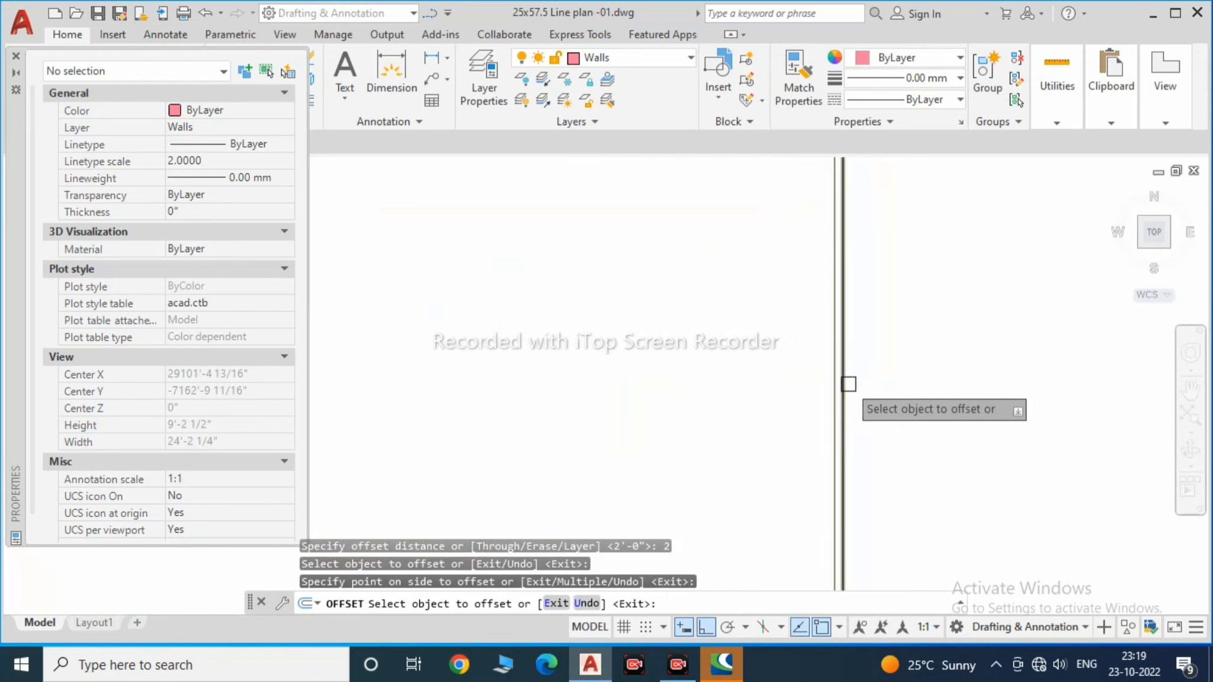
pyautogui.press('Escape')
pyautogui.scroll(2, 823, 385)
pyautogui.write('l')
pyautogui.press('Return')
pyautogui.scroll(2, 748, 303)
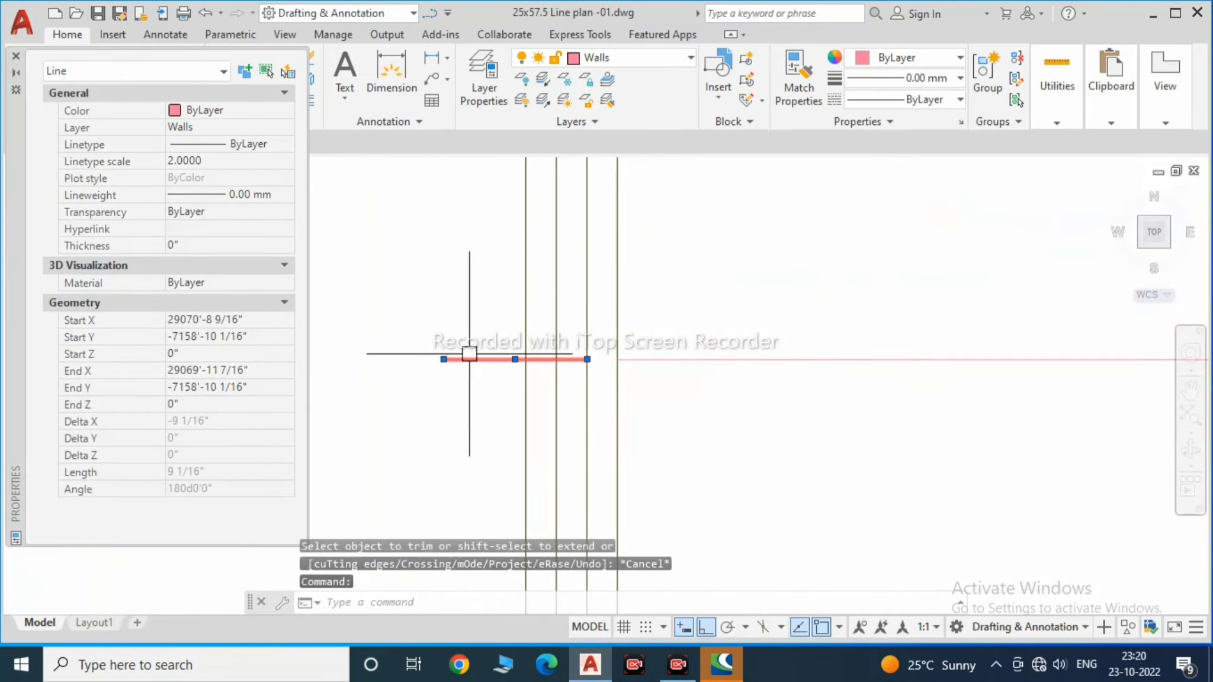
pyautogui.write('E')
pyautogui.press('Return')
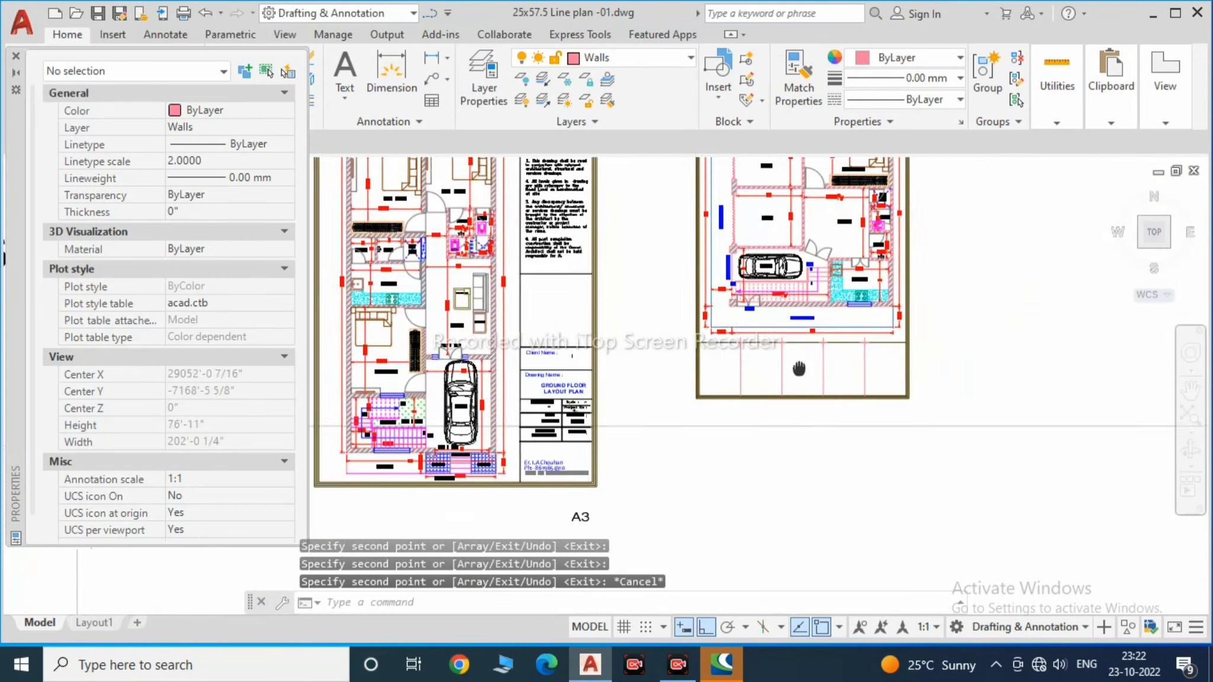
# Step: With Ortho off, copy the Drawing Name text and contact-details block into the new title strip
pyautogui.scroll(5, 799, 369)
pyautogui.click(863, 317)
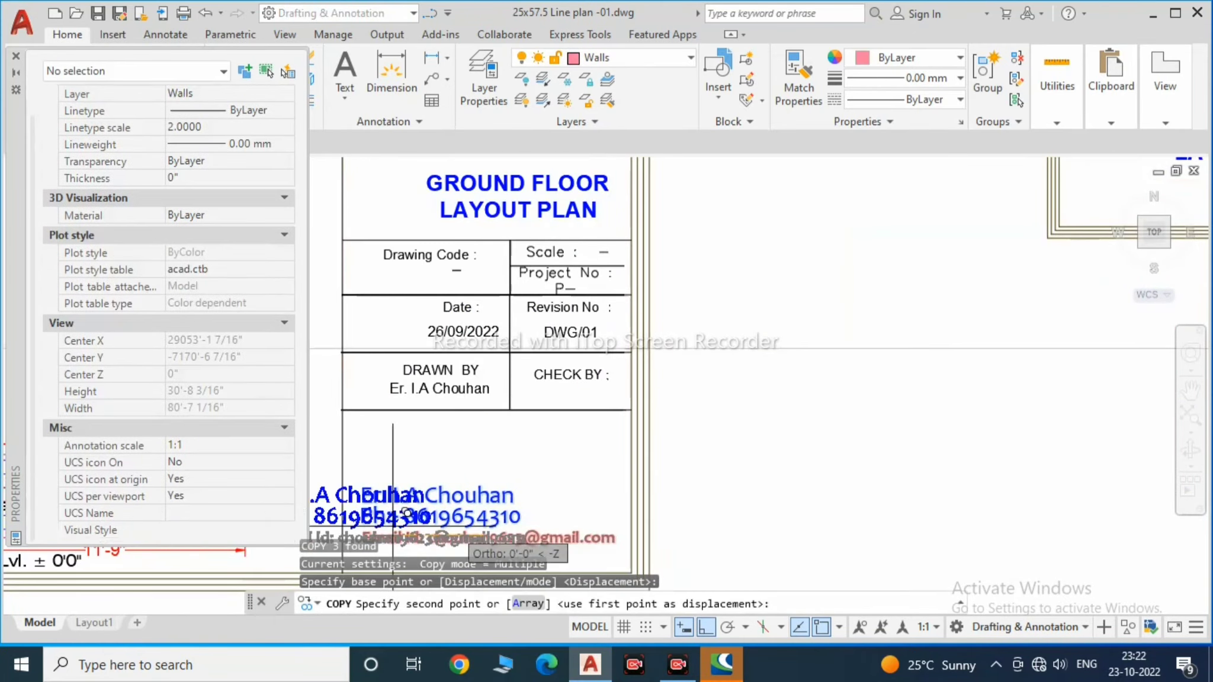
pyautogui.press('F8')
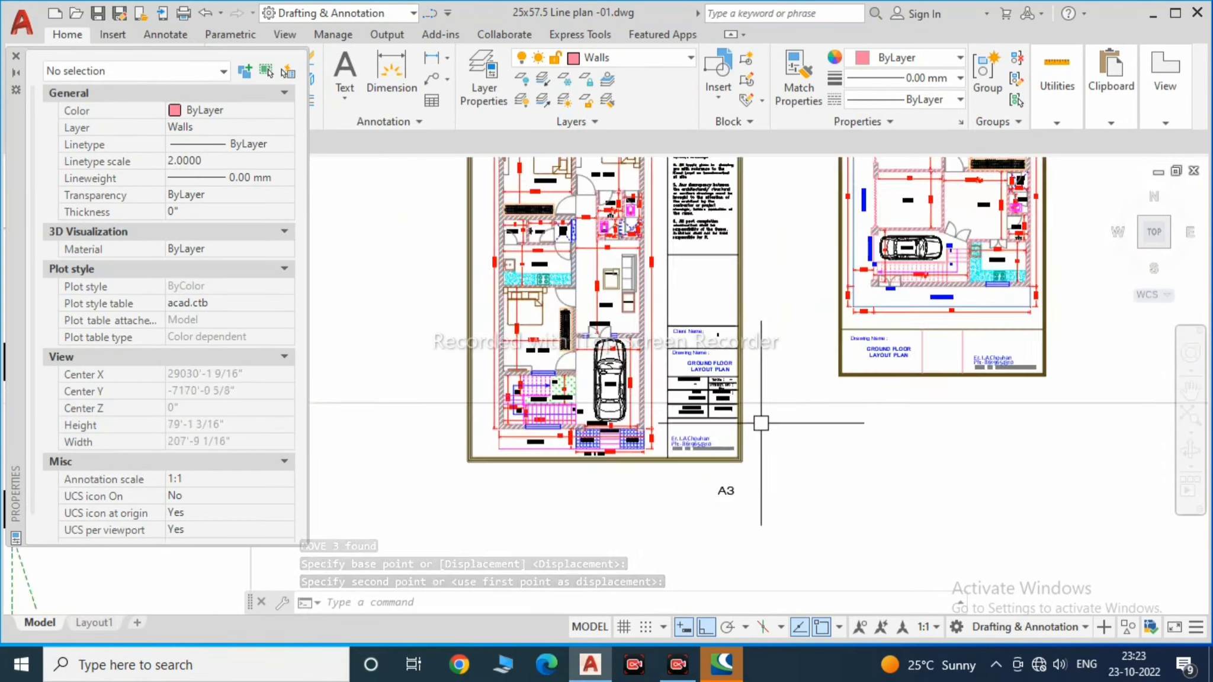
pyautogui.scroll(-10, 761, 423)
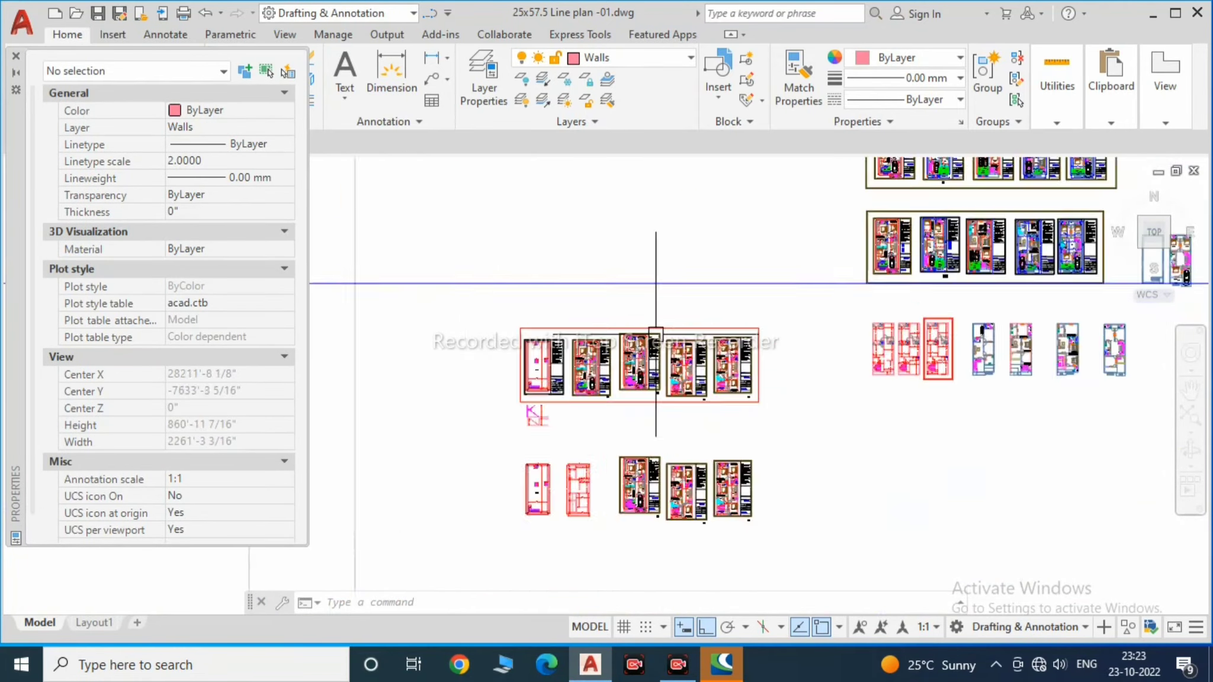
pyautogui.scroll(-2, 638, 329)
pyautogui.scroll(5, 555, 351)
pyautogui.scroll(-5, 711, 415)
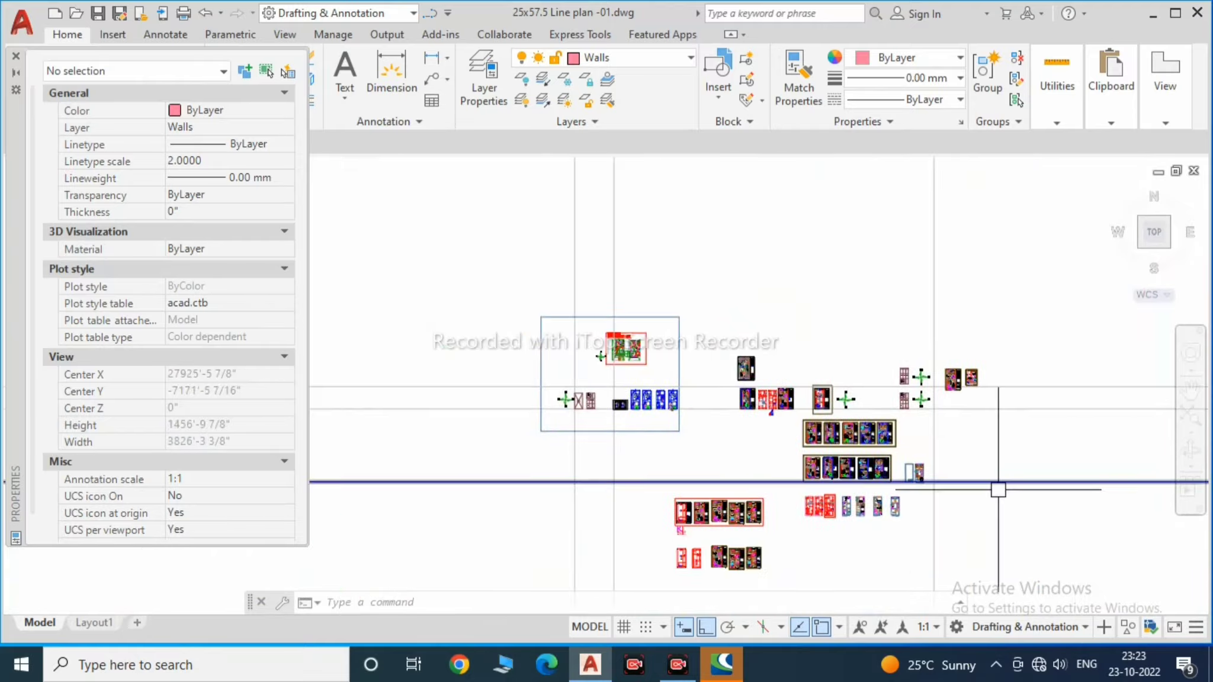
pyautogui.scroll(2, 855, 314)
pyautogui.scroll(4, 860, 330)
pyautogui.moveTo(918, 368); pyautogui.dragTo(770, 285)
pyautogui.scroll(-2, 829, 308)
pyautogui.click(734, 248)
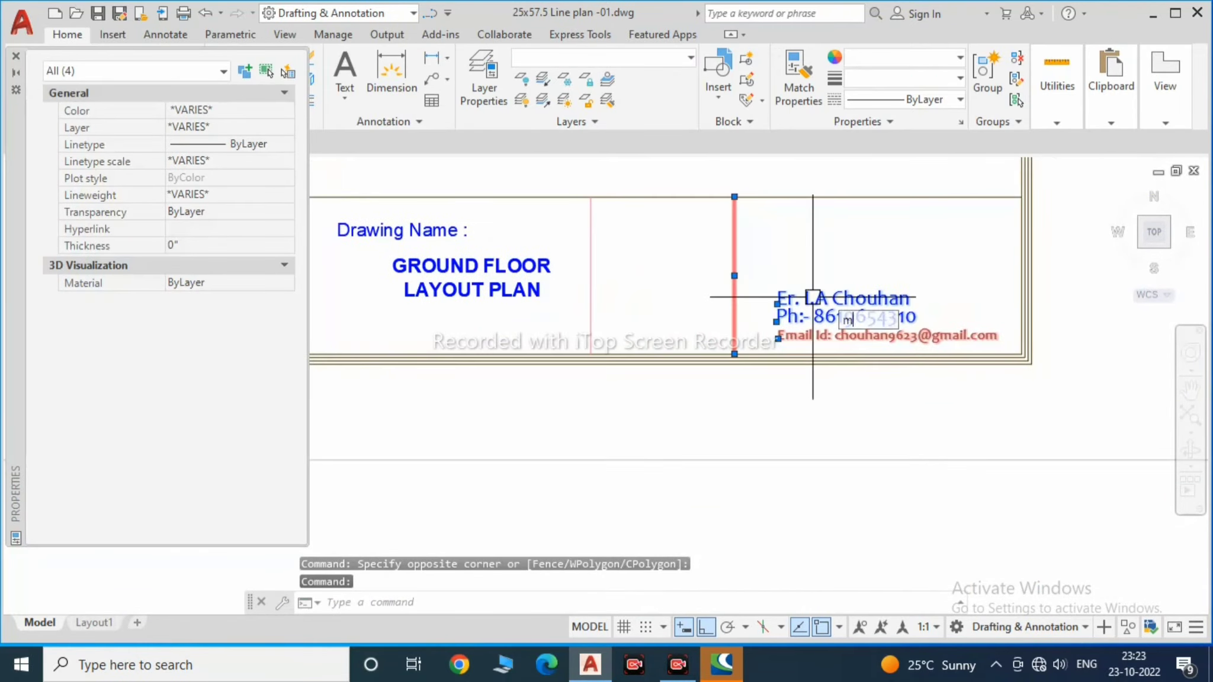
# Step: Draw a horizontal divider line in the title strip out to the frame edge
pyautogui.moveTo(875, 265); pyautogui.dragTo(840, 280, button='middle')
pyautogui.write('l')
pyautogui.press('Return')
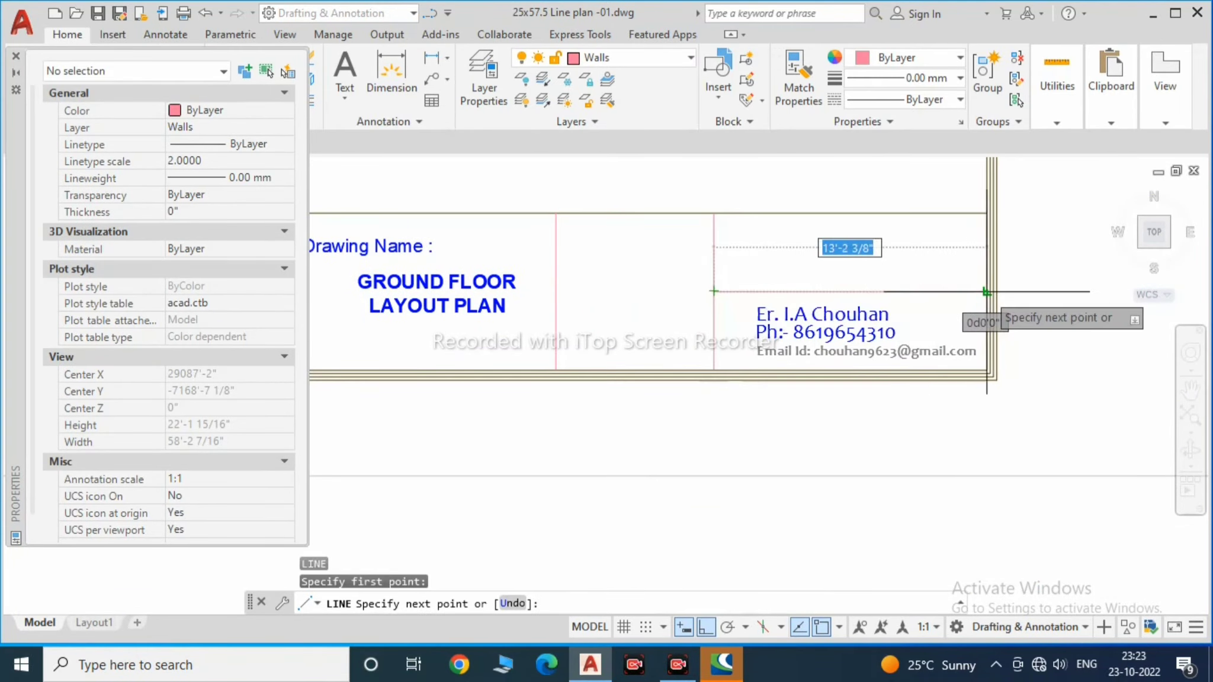
pyautogui.click(986, 291)
pyautogui.press('Escape')
# Step: Select the new horizontal divider line and enter the DI command
pyautogui.scroll(-3, 1015, 352)
pyautogui.scroll(3, 893, 287)
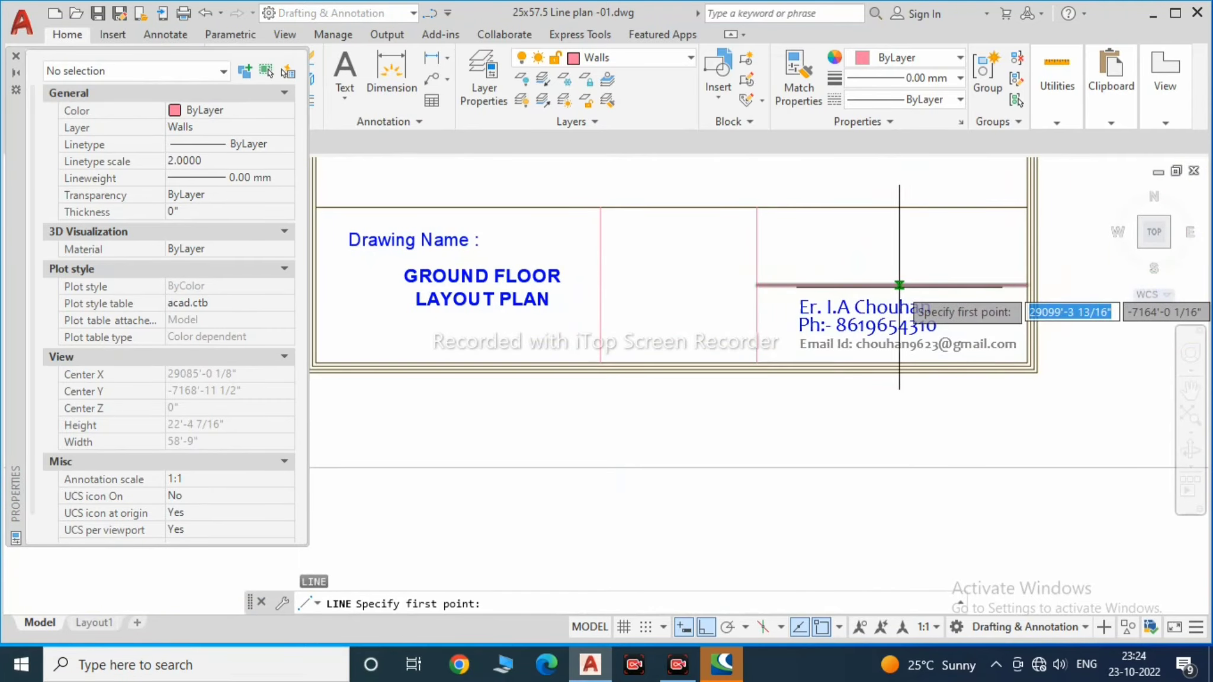
pyautogui.press('Escape')
pyautogui.click(896, 284)
pyautogui.write('di')
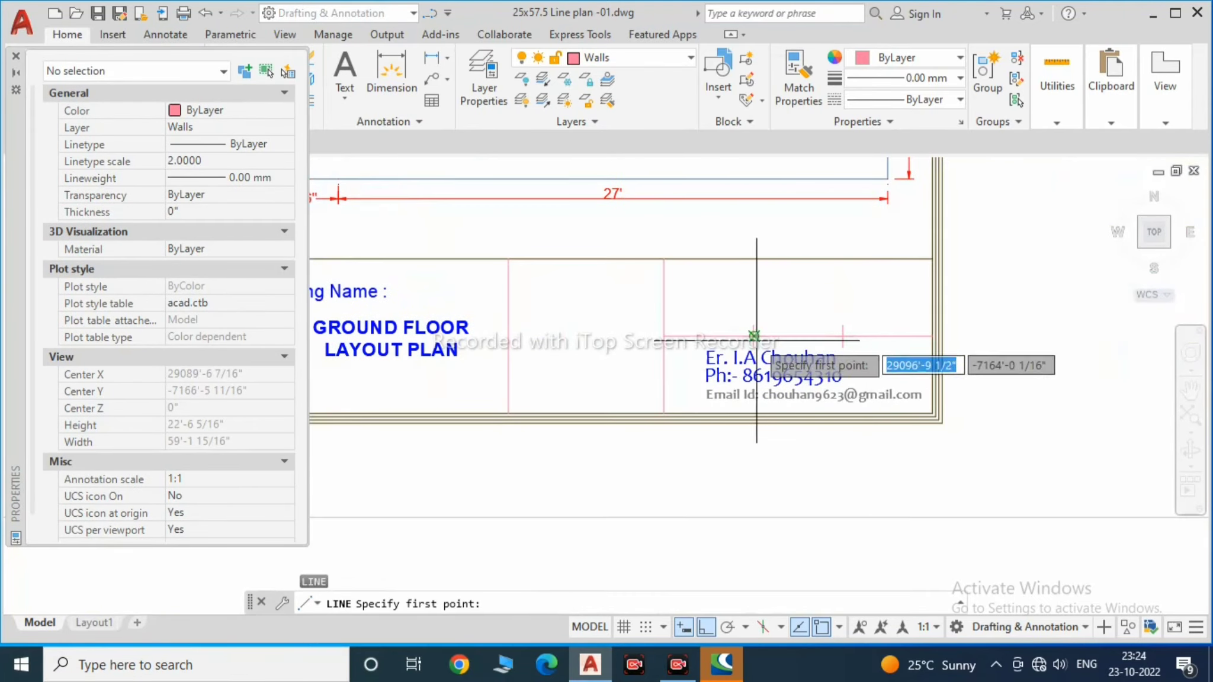